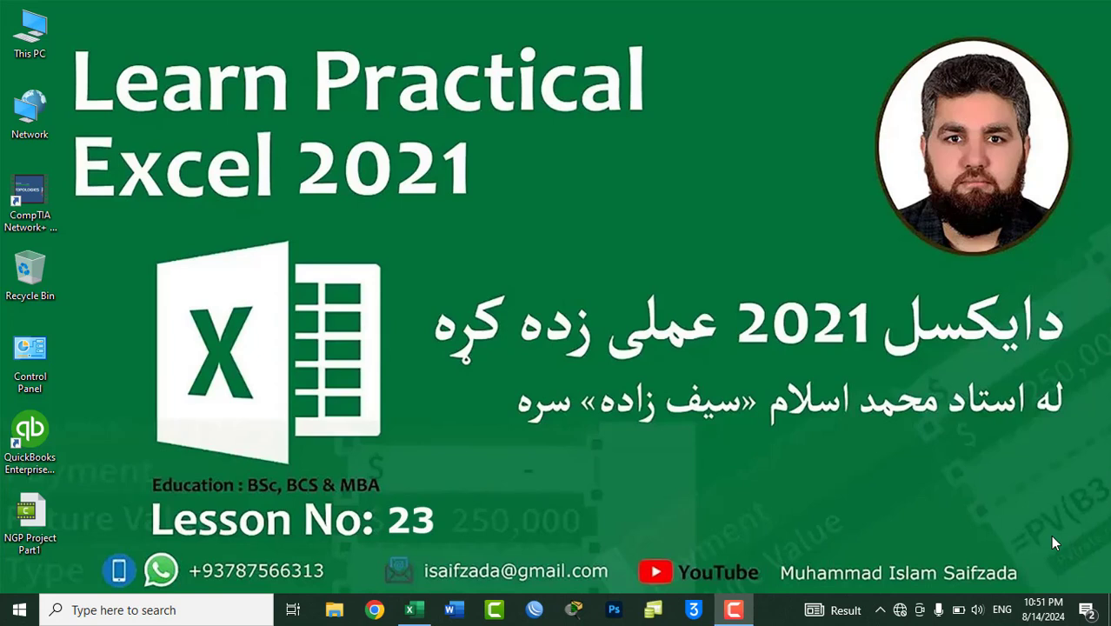
Step: Bring the Item List workbook up from the taskbar, showing its DELL Products sheet
{"action": "left_click", "coordinate": [410, 610]}
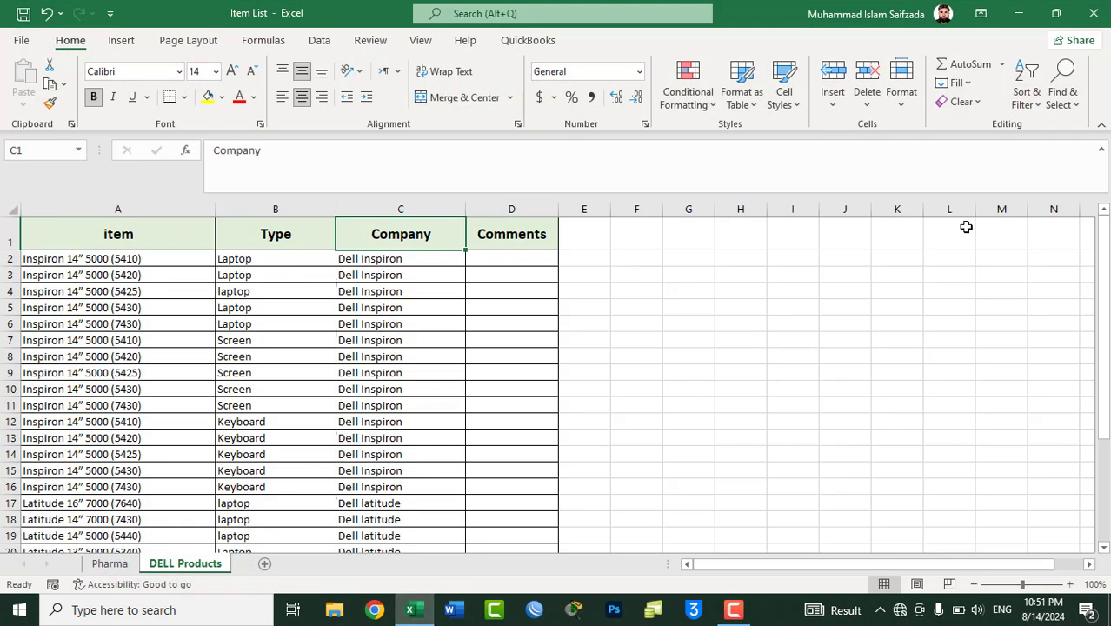
{"action": "left_click", "coordinate": [1067, 101]}
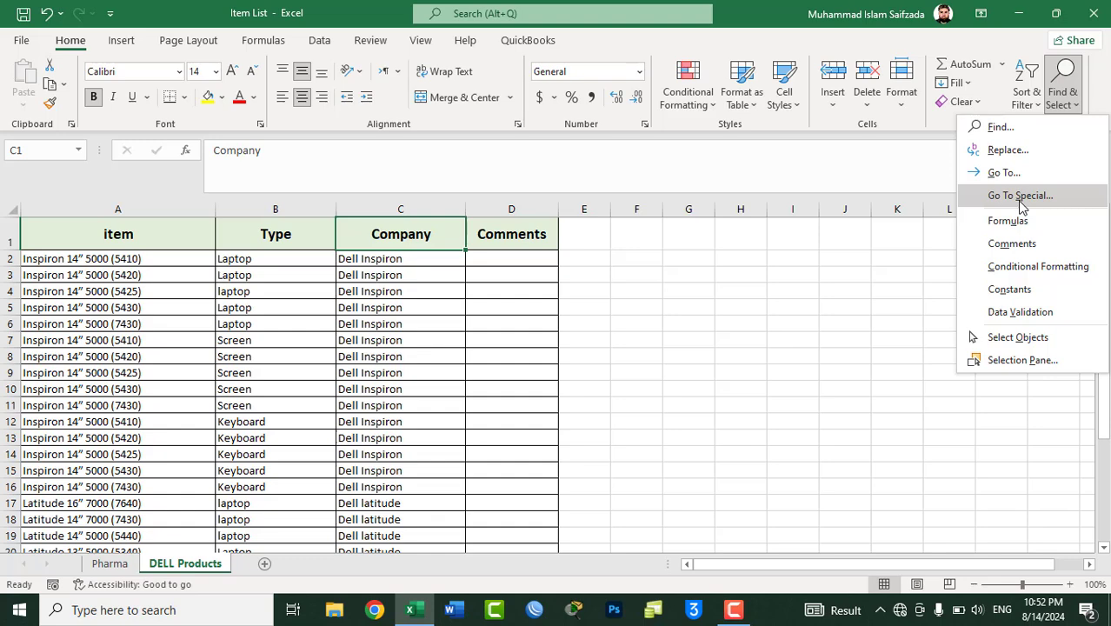
{"action": "left_click", "coordinate": [1020, 196]}
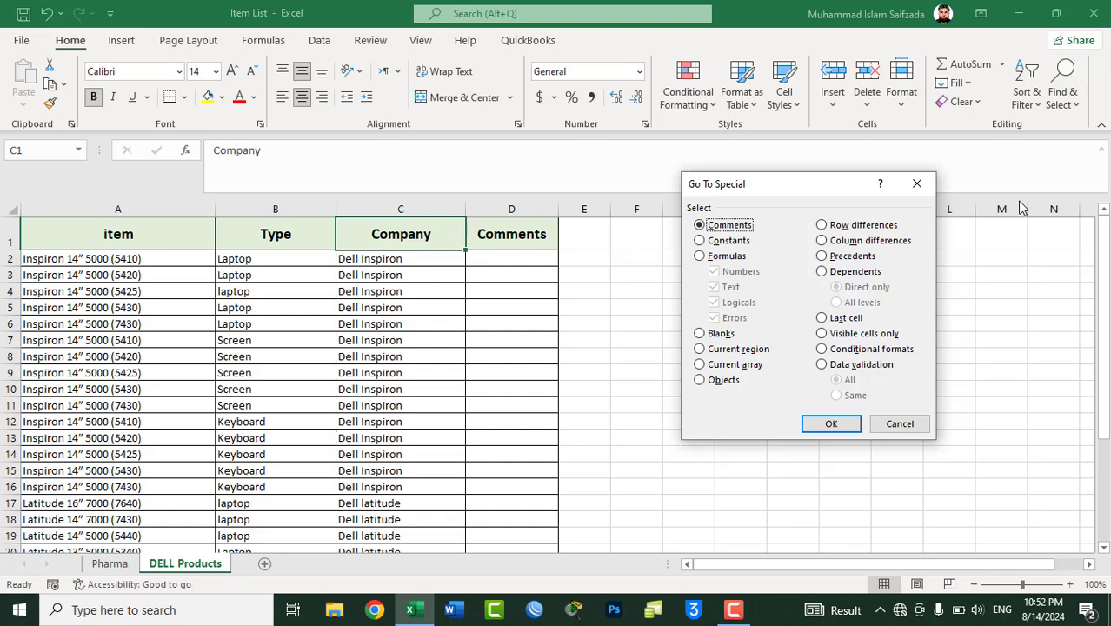
{"action": "left_click", "coordinate": [900, 423]}
{"action": "left_click_drag", "start_coordinate": [1110, 383], "coordinate": [1108, 548]}
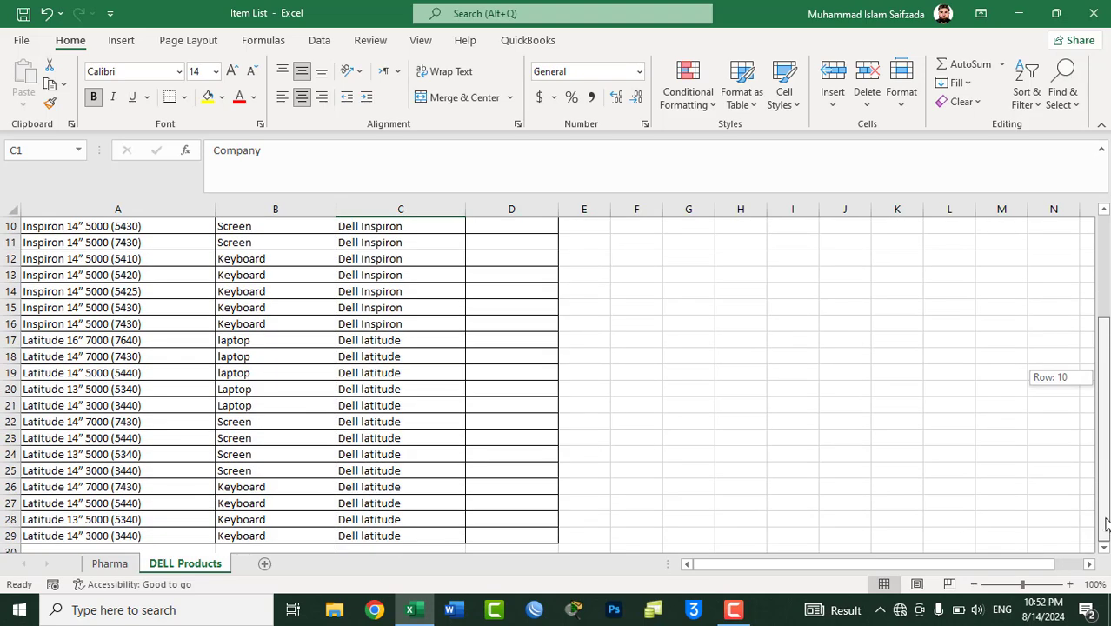
Step: Insert a comment reading 'This is the company name' on company cell C29
{"action": "left_click", "coordinate": [372, 536]}
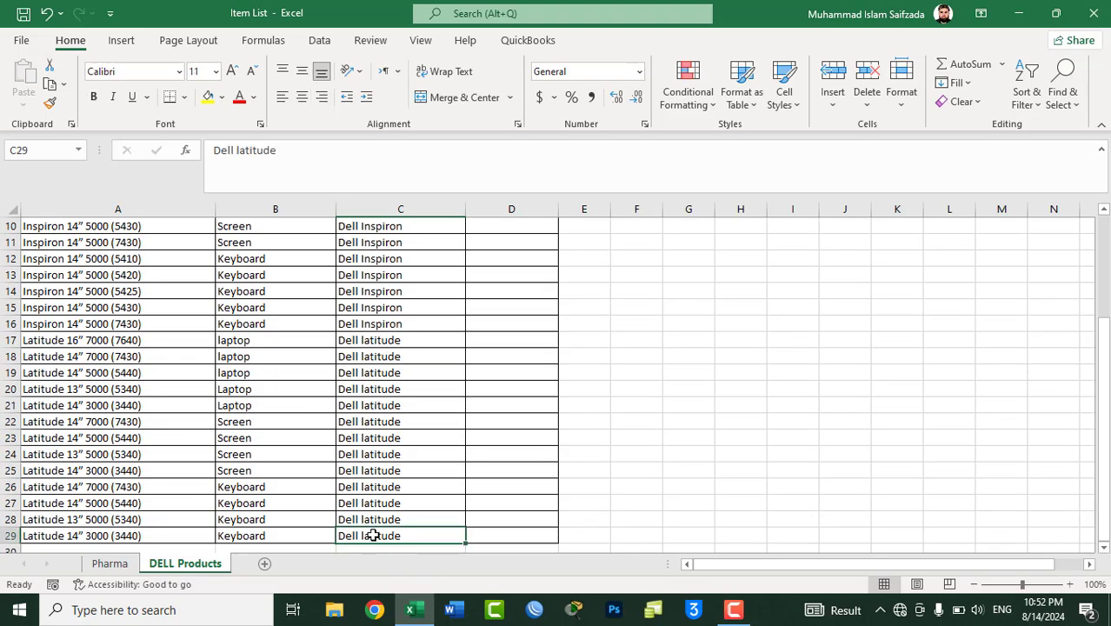
{"action": "right_click", "coordinate": [372, 536]}
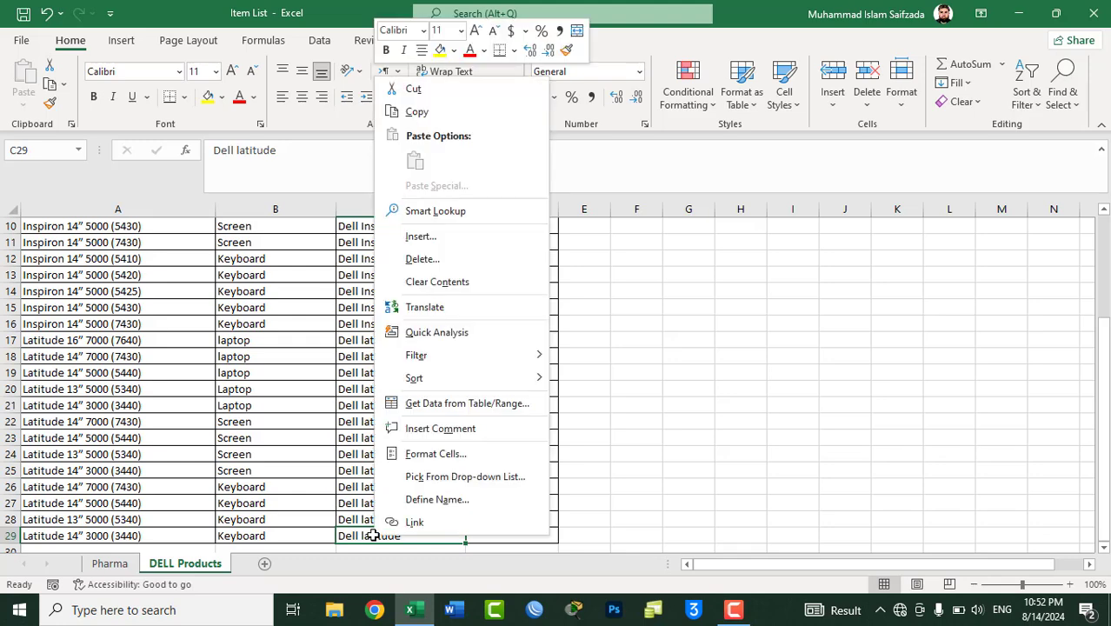
{"action": "left_click", "coordinate": [447, 429]}
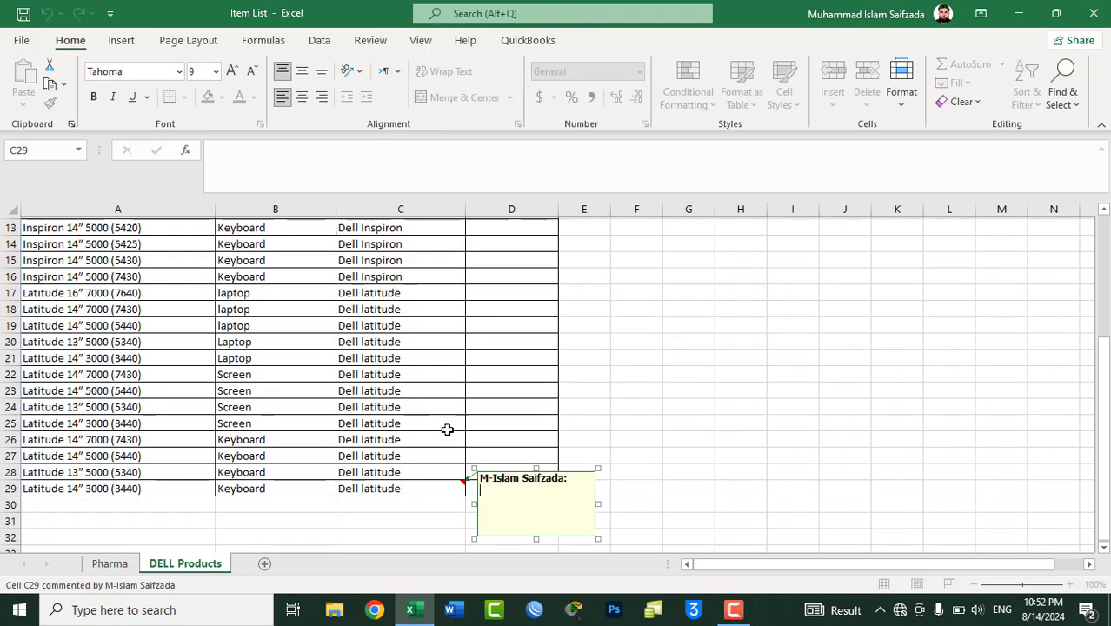
{"action": "type", "text": "Th"}
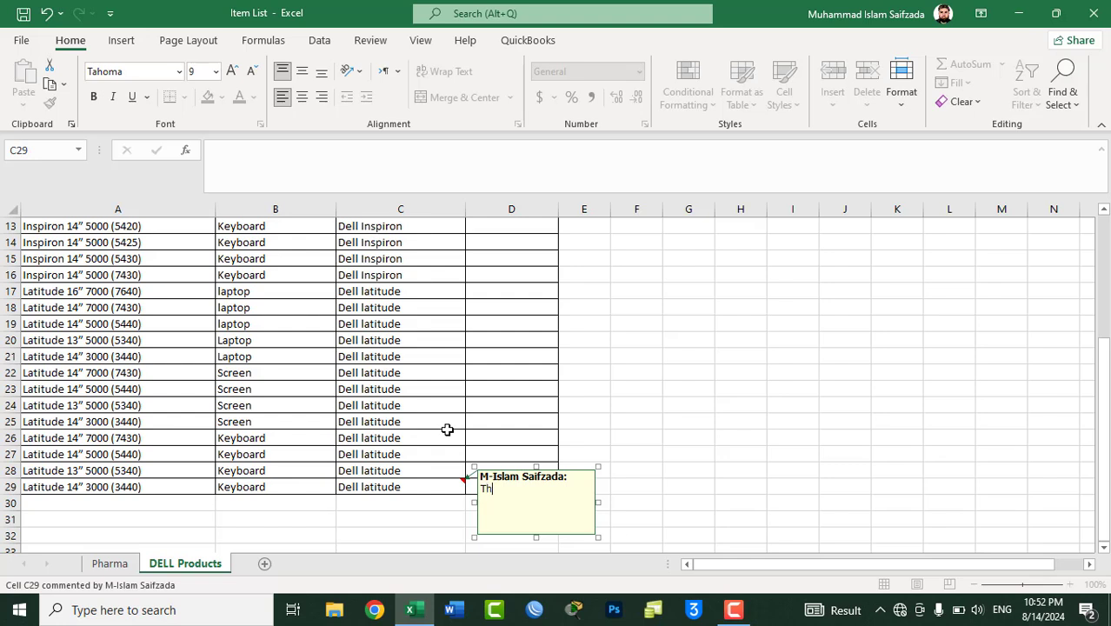
{"action": "type", "text": "is is t"}
{"action": "type", "text": "he compa"}
{"action": "type", "text": "ny name"}
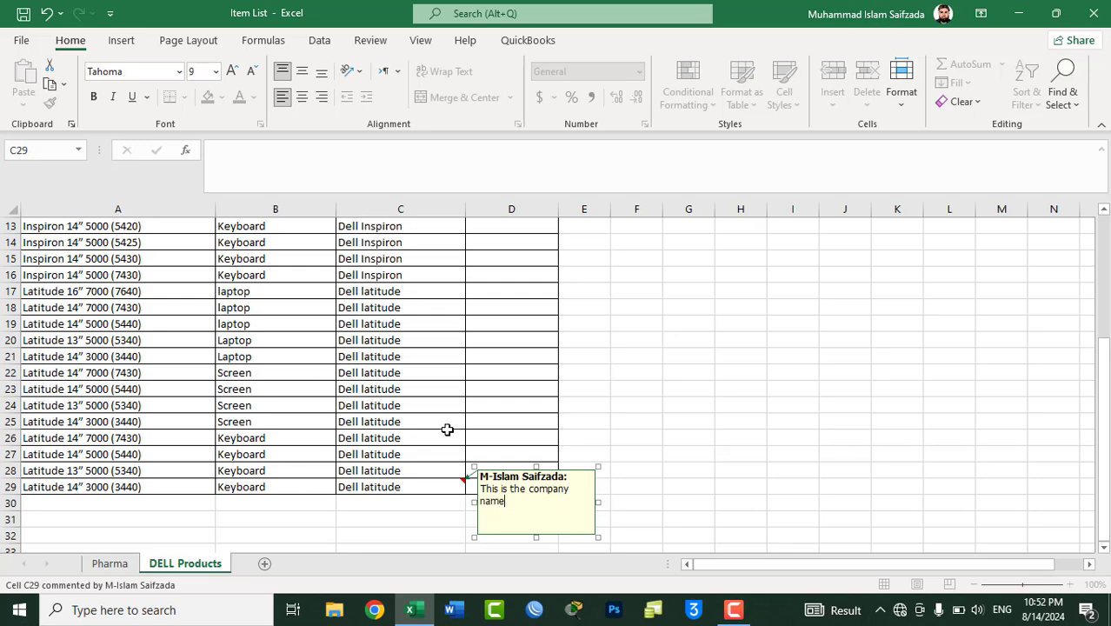
{"action": "left_click", "coordinate": [619, 356]}
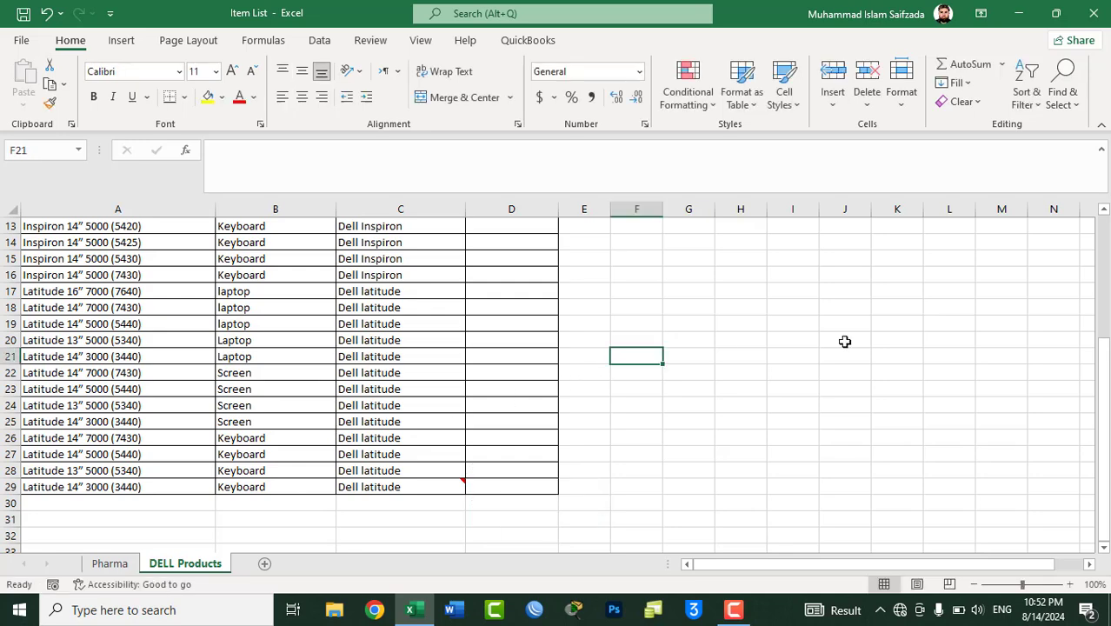
{"action": "scroll", "coordinate": [1104, 275], "scroll_direction": "up", "scroll_amount": 4}
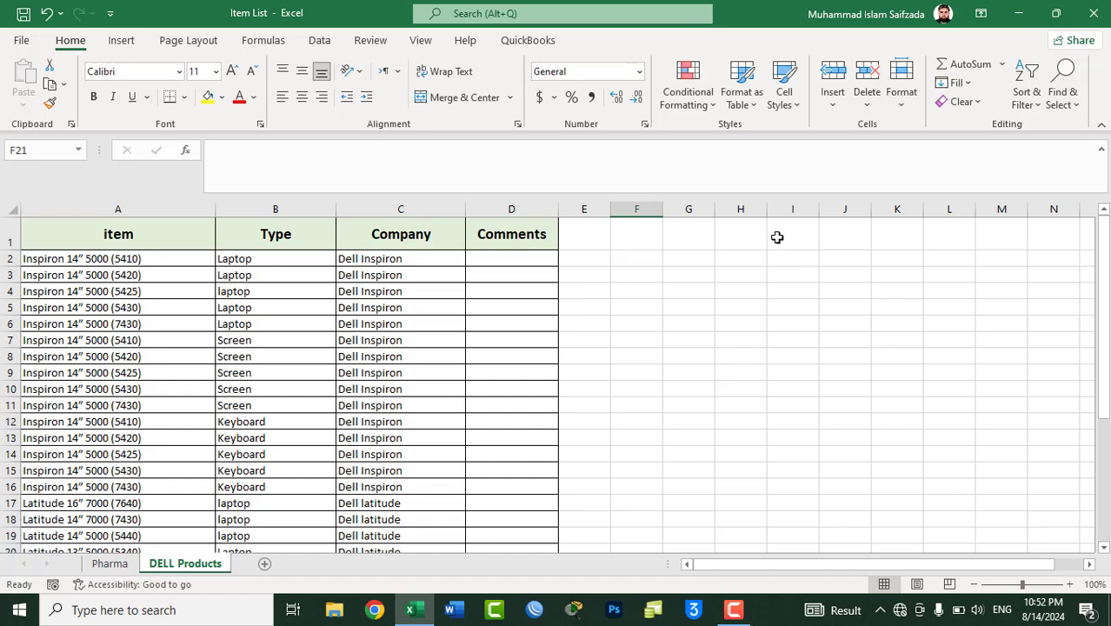
Step: Locate the commented cell using Find & Select's Go To Special with Comments
{"action": "left_click", "coordinate": [741, 231]}
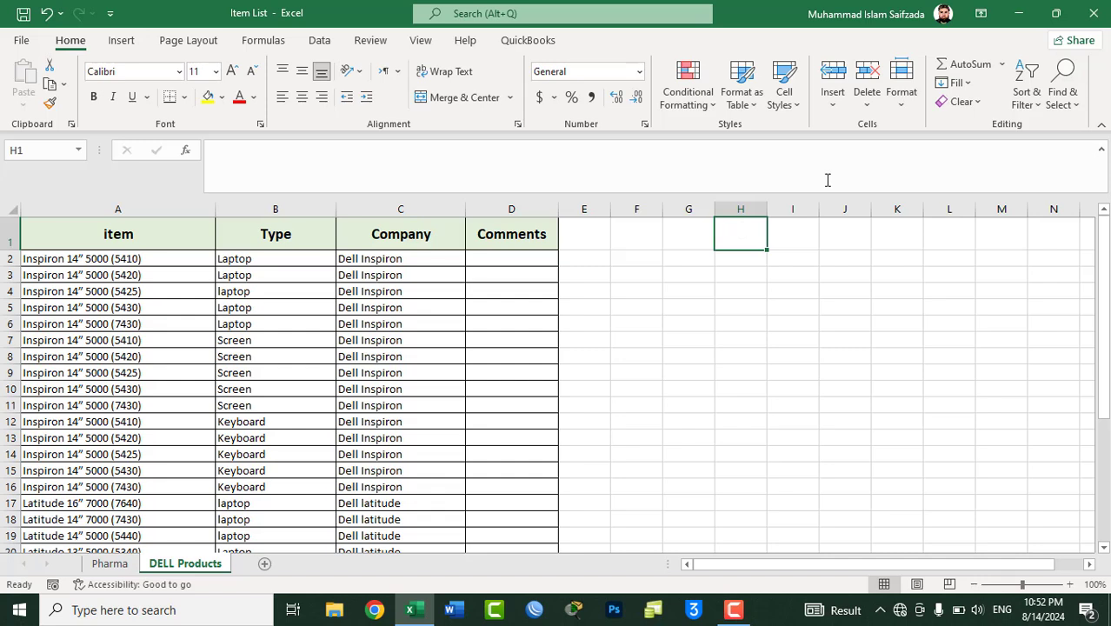
{"action": "left_click", "coordinate": [1066, 95]}
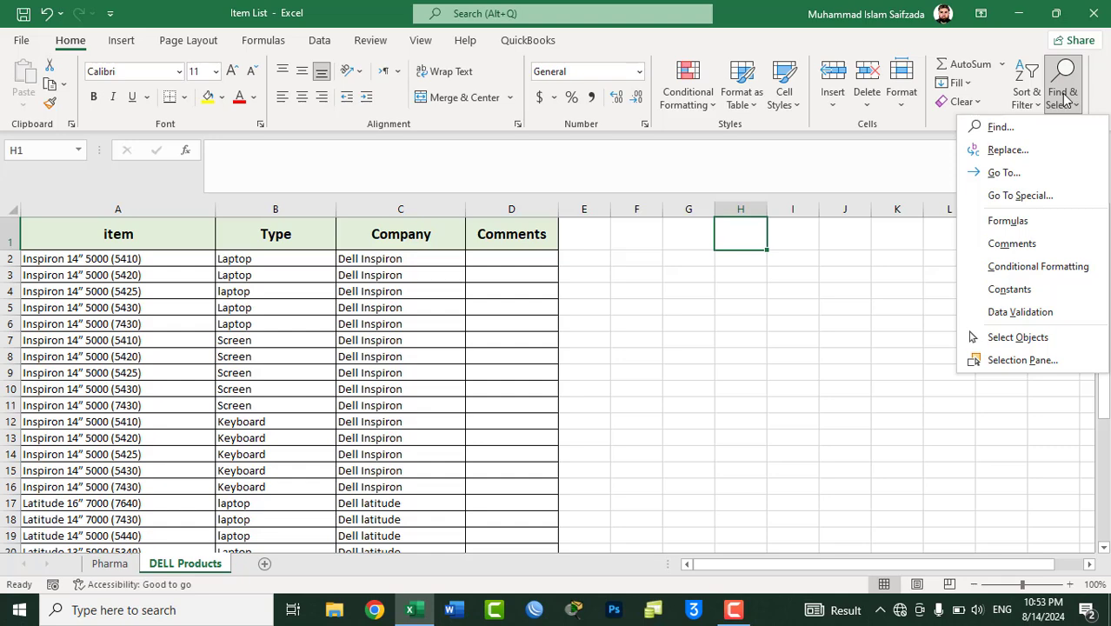
{"action": "left_click", "coordinate": [1041, 198]}
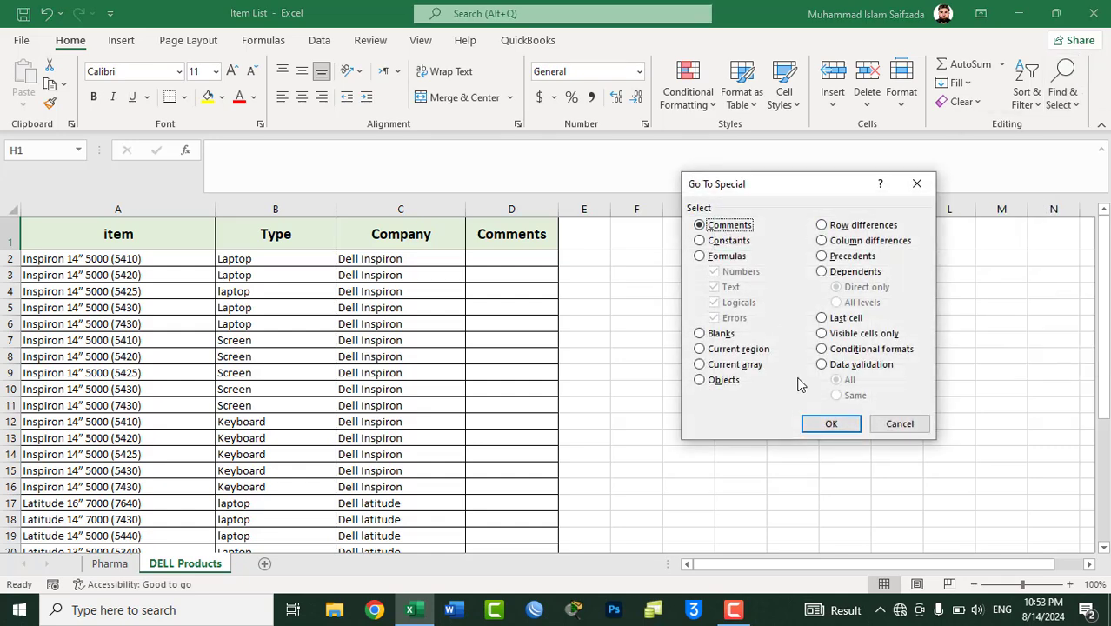
{"action": "left_click", "coordinate": [827, 426]}
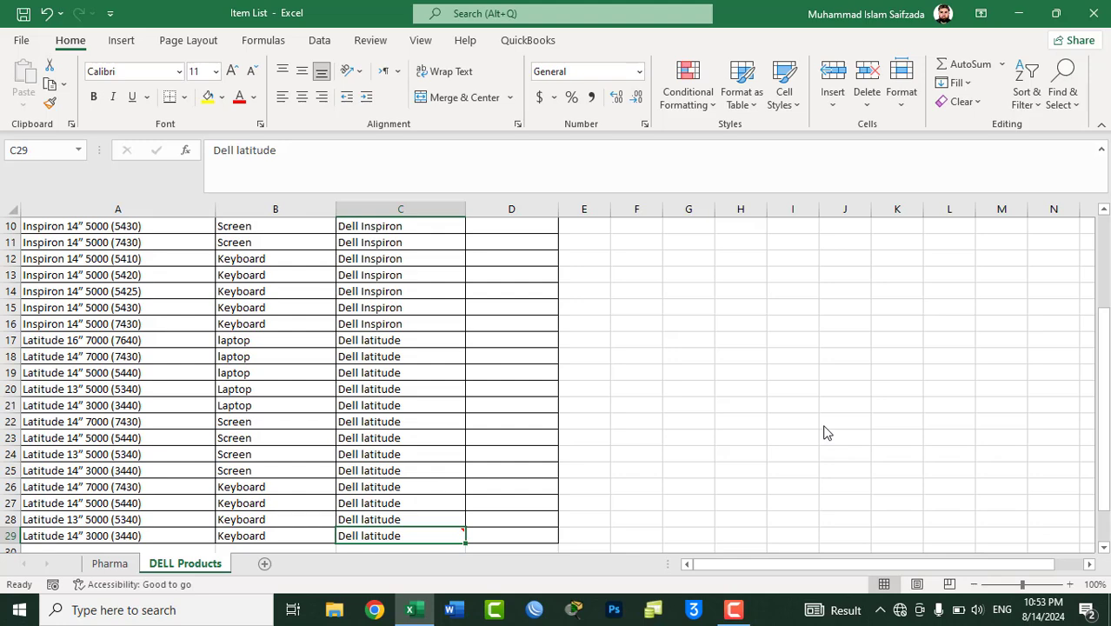
{"action": "left_click", "coordinate": [861, 290]}
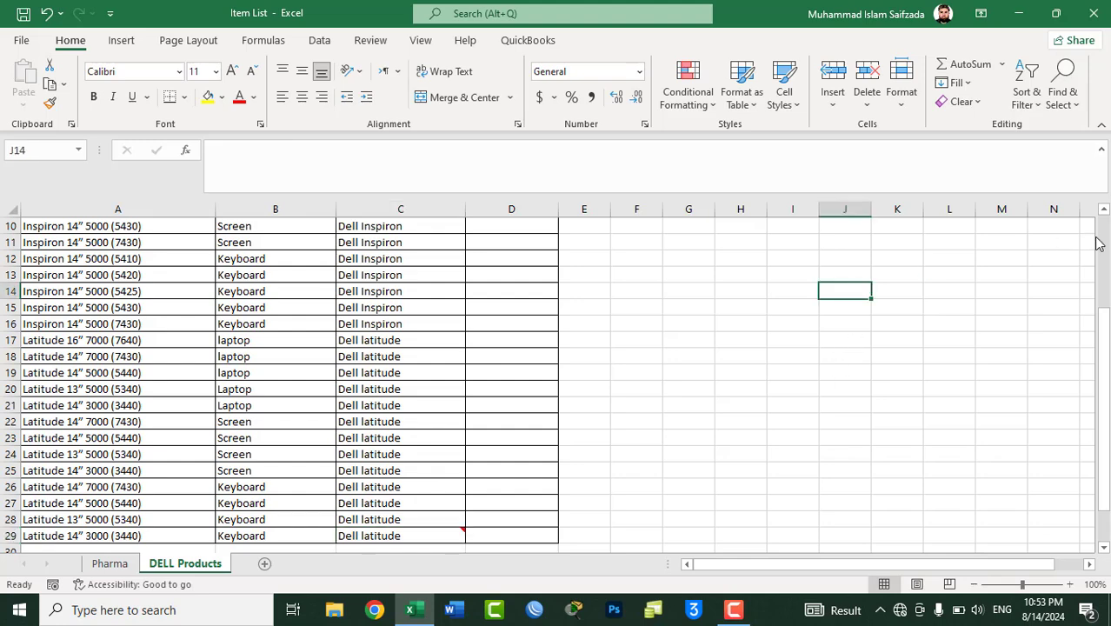
{"action": "scroll", "coordinate": [1105, 235], "scroll_direction": "up", "scroll_amount": 3}
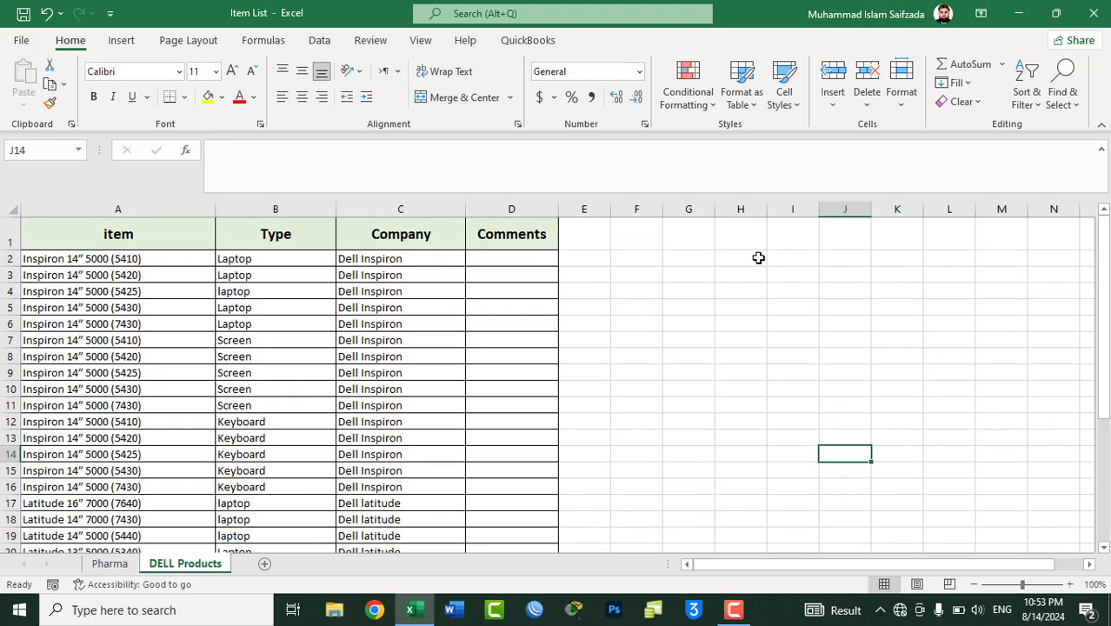
{"action": "left_click", "coordinate": [681, 240]}
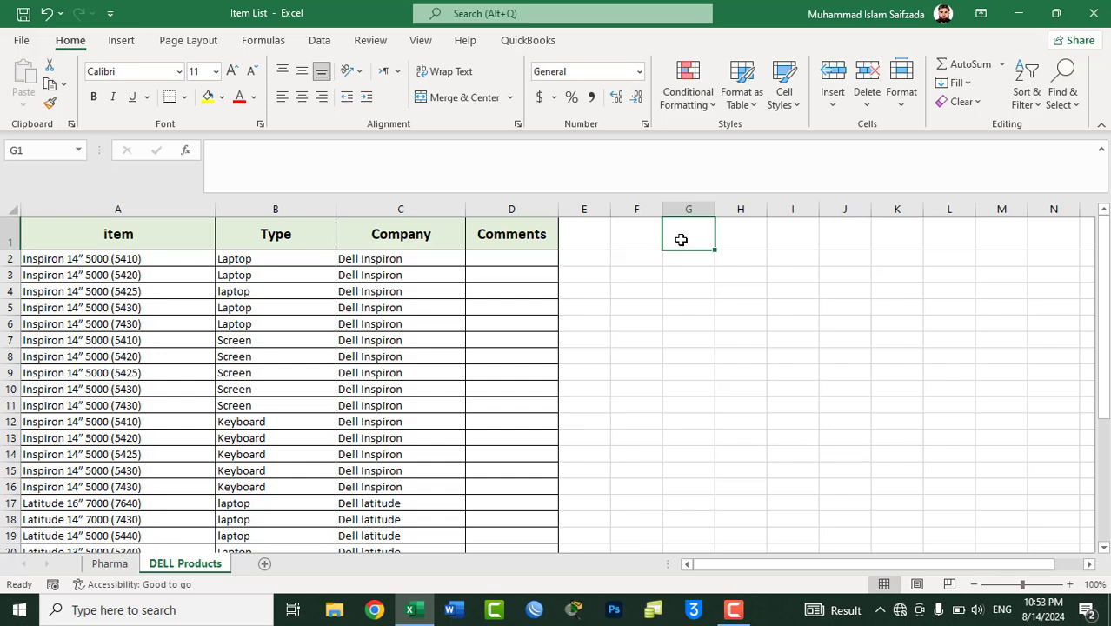
Step: Select the commented cells again through Ctrl+G, Special, Comments
{"action": "key", "text": "ctrl+g"}
{"action": "key", "text": "alt+s"}
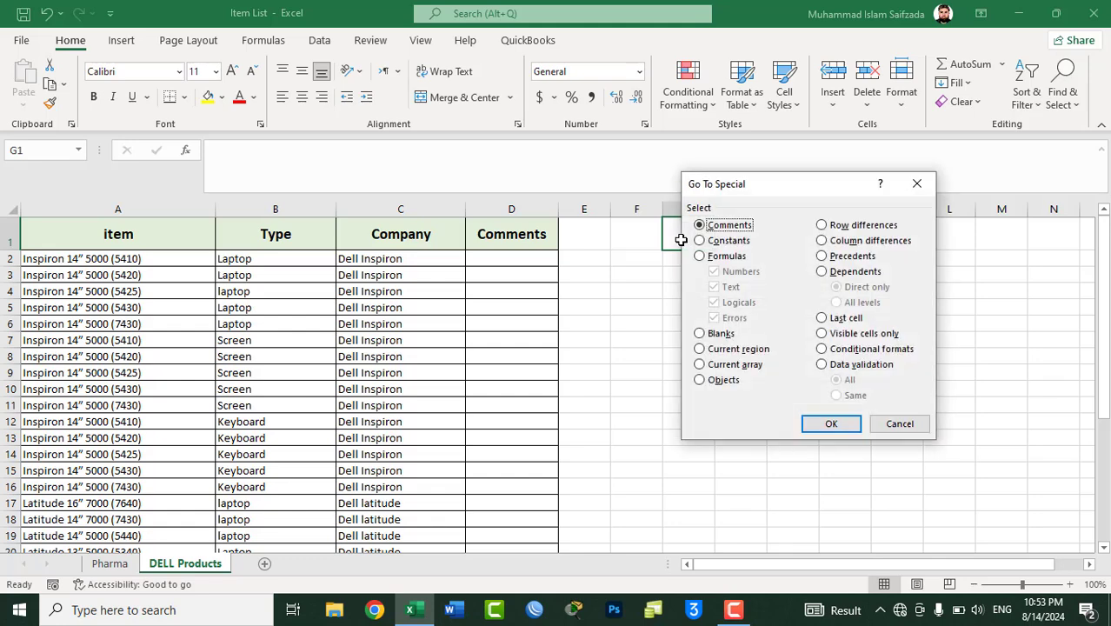
{"action": "key", "text": "Escape"}
{"action": "key", "text": "ctrl+g"}
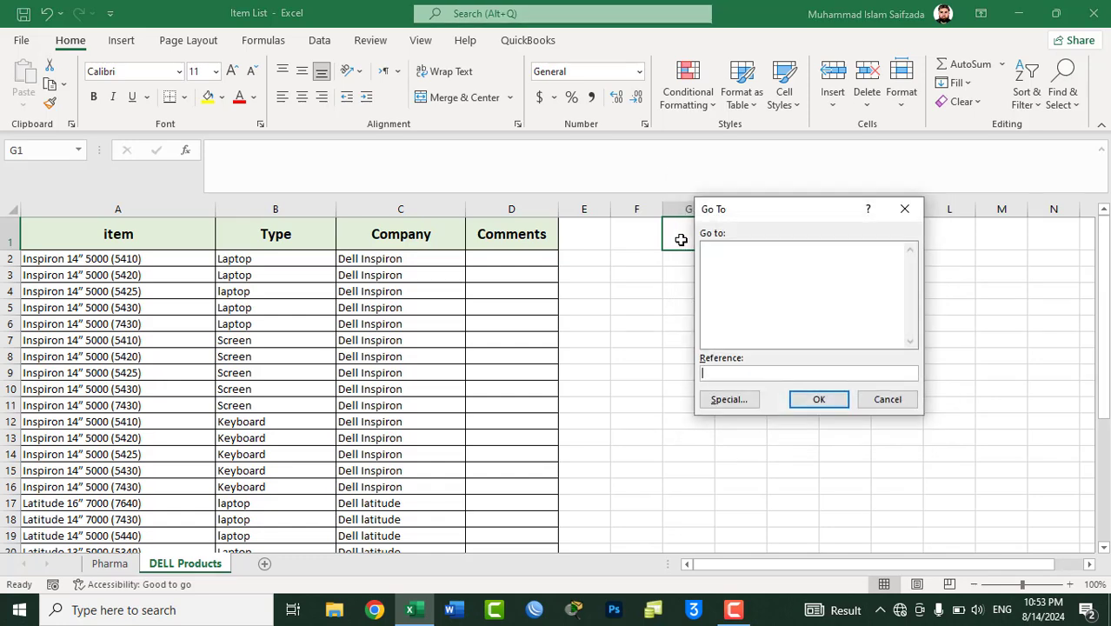
{"action": "left_click", "coordinate": [728, 400]}
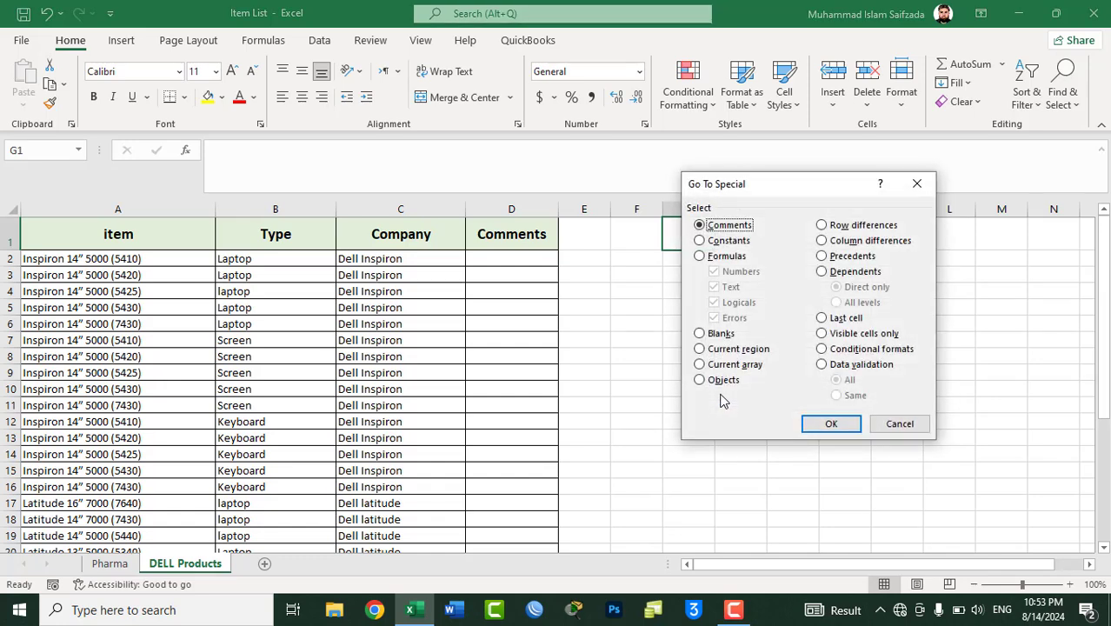
{"action": "left_click", "coordinate": [832, 425]}
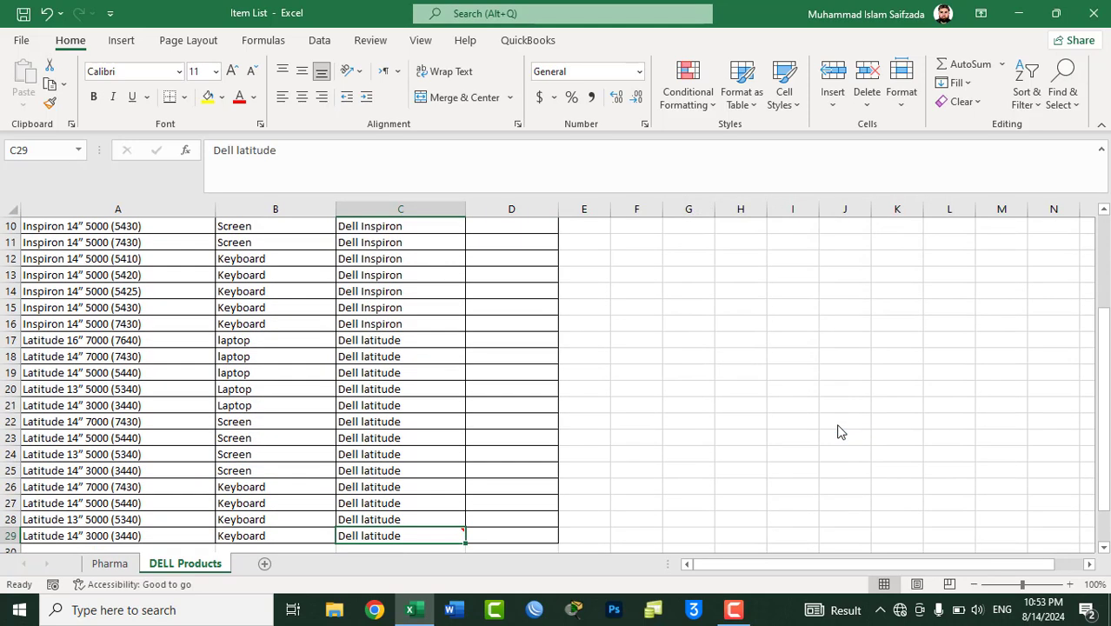
{"action": "mouse_move", "coordinate": [400, 536]}
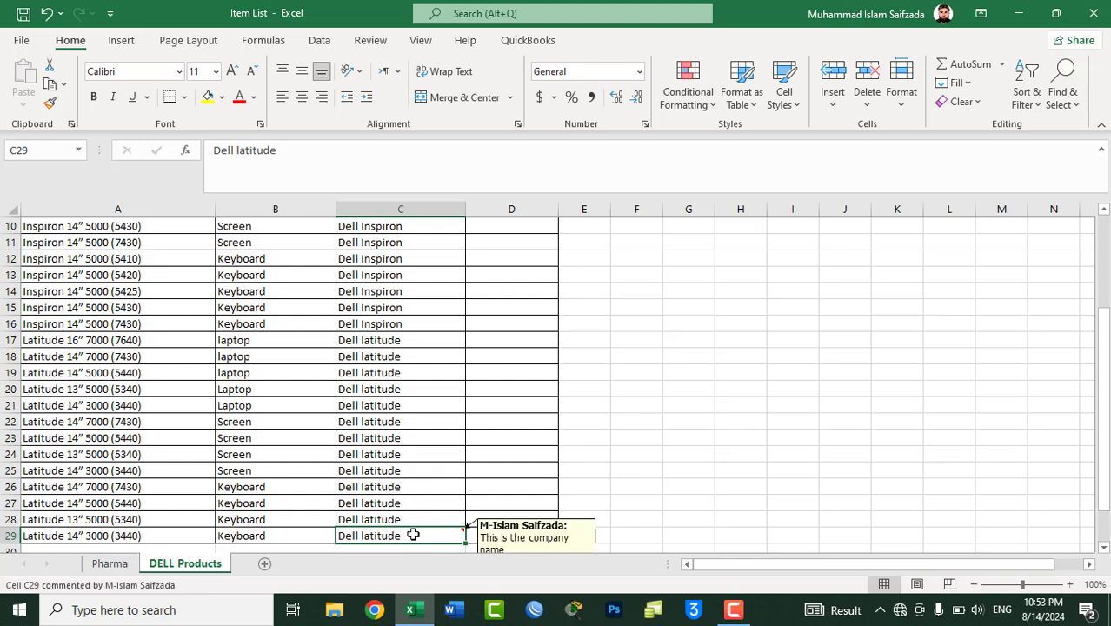
Step: Delete the comment from cell C29
{"action": "right_click", "coordinate": [413, 535]}
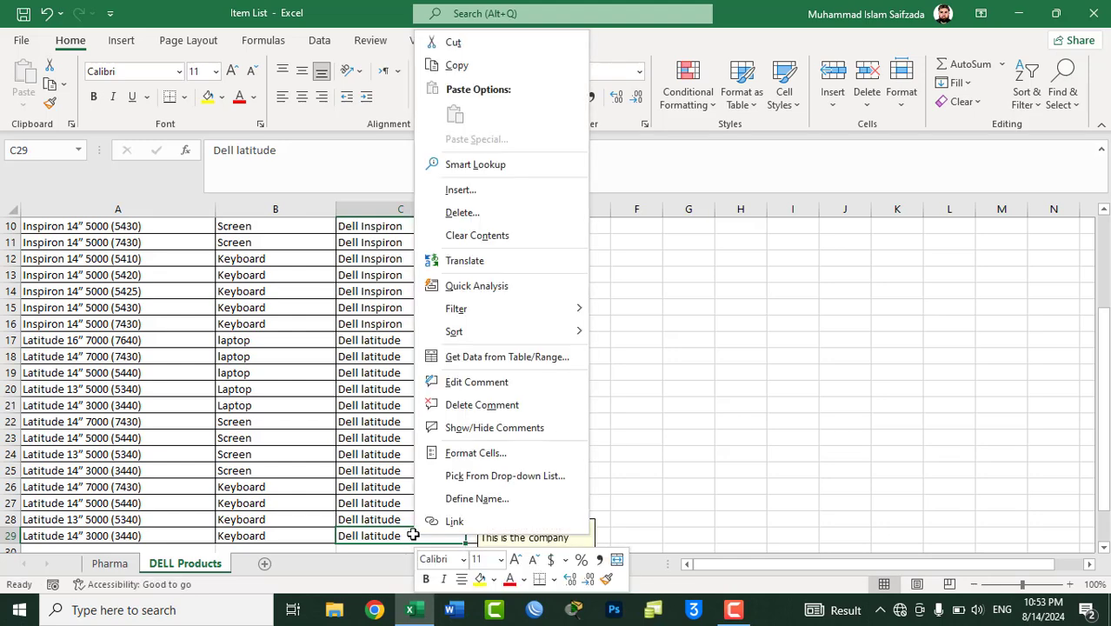
{"action": "left_click", "coordinate": [484, 409]}
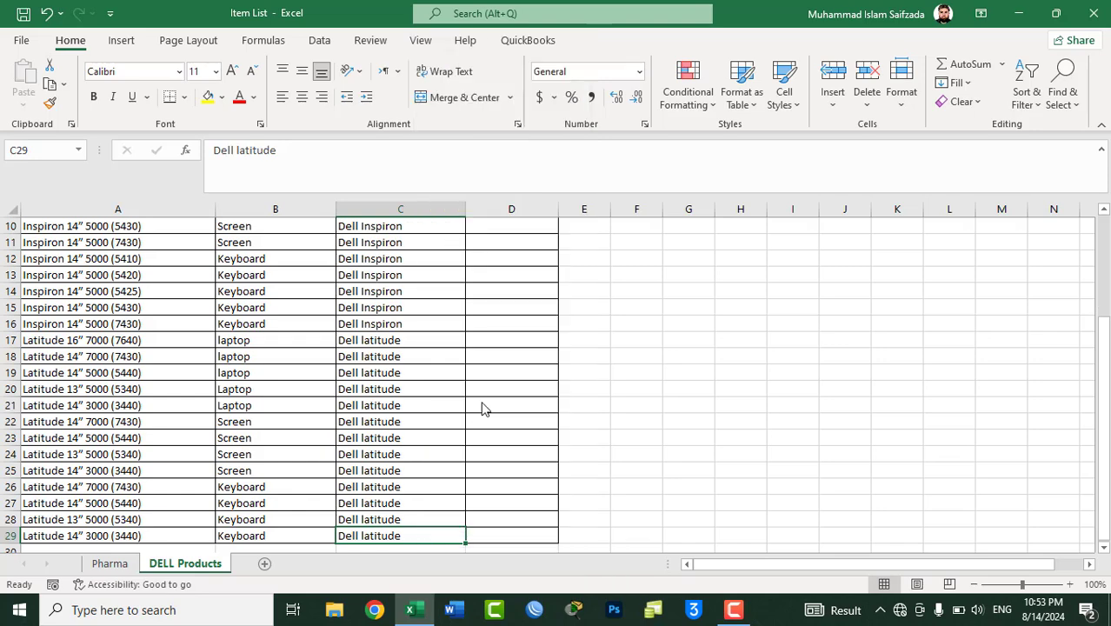
{"action": "scroll", "coordinate": [1108, 228], "scroll_direction": "up", "scroll_amount": 2}
{"action": "scroll", "coordinate": [1108, 228], "scroll_direction": "up", "scroll_amount": 1}
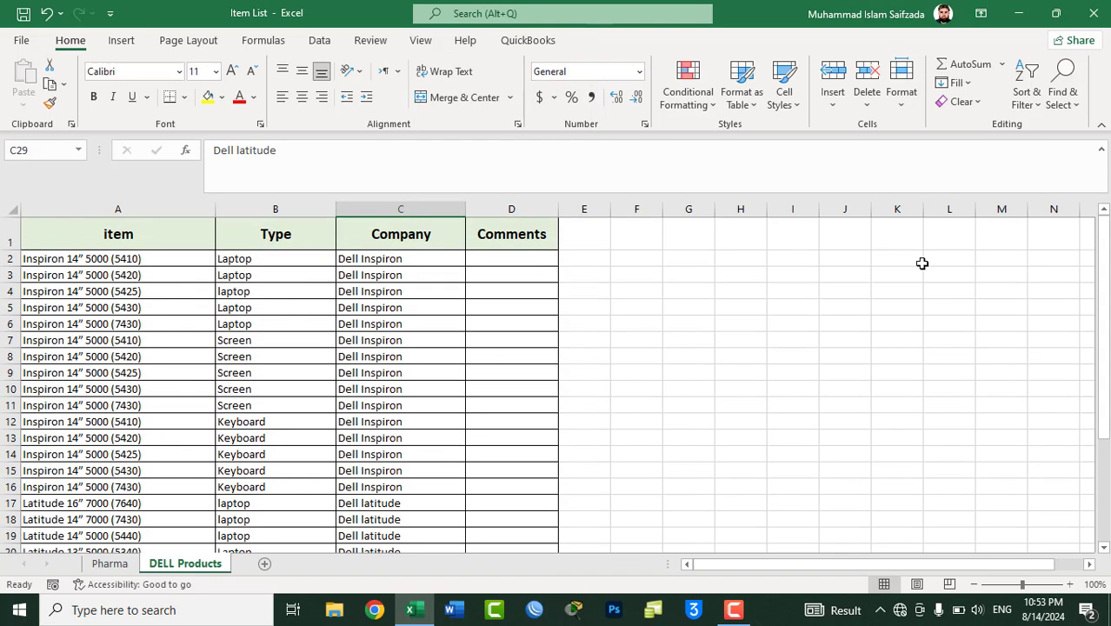
{"action": "left_click", "coordinate": [880, 272]}
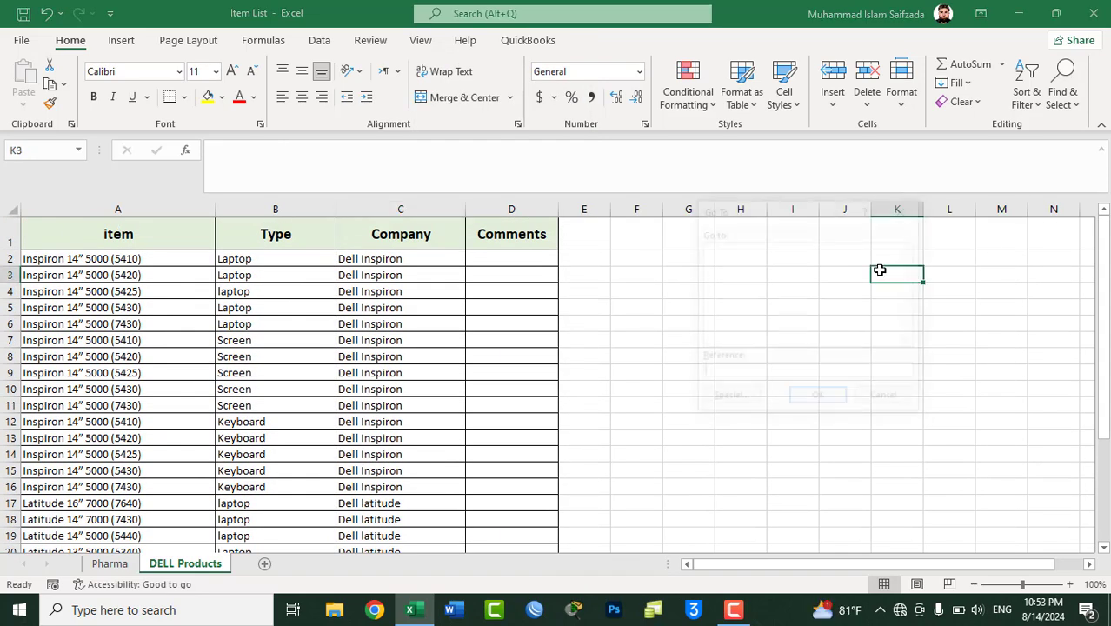
{"action": "key", "text": "ctrl+g"}
{"action": "left_click", "coordinate": [704, 398]}
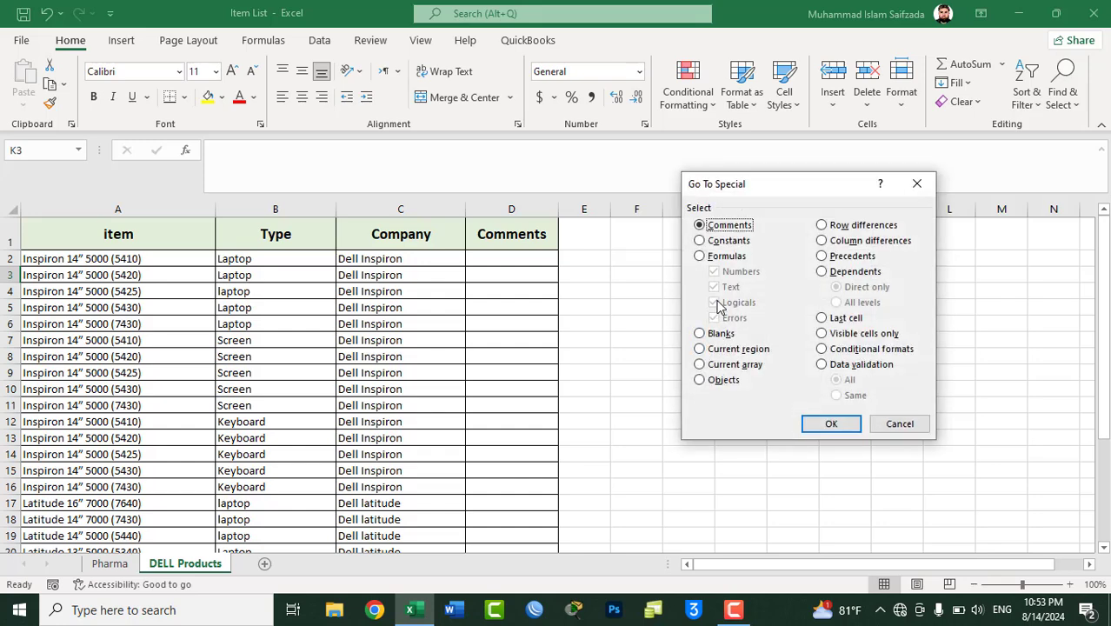
{"action": "left_click", "coordinate": [716, 241]}
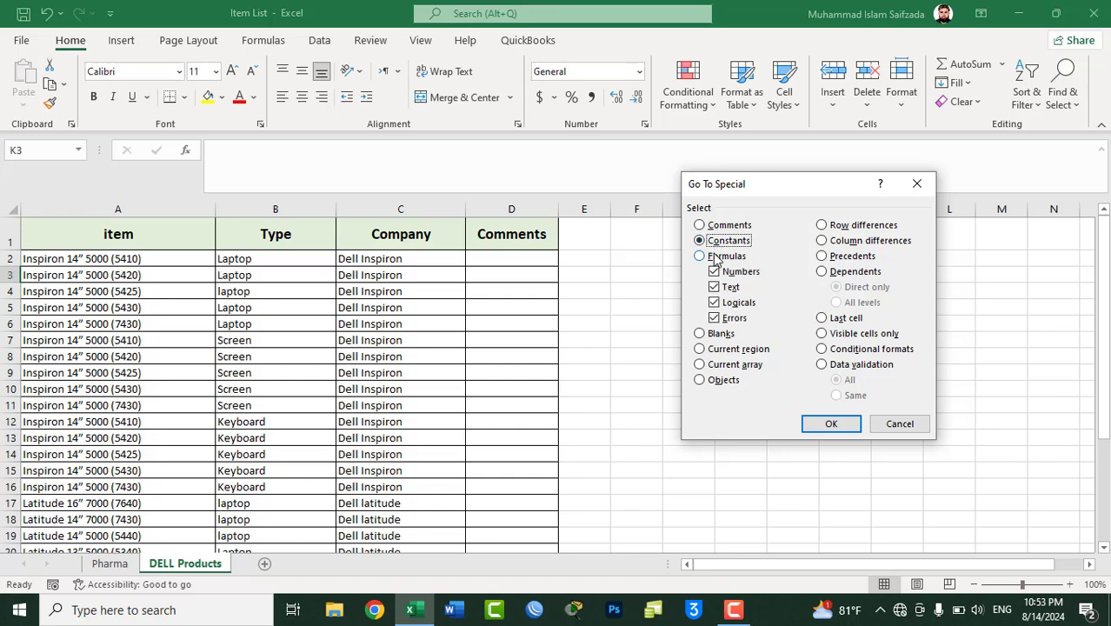
{"action": "left_click", "coordinate": [715, 259]}
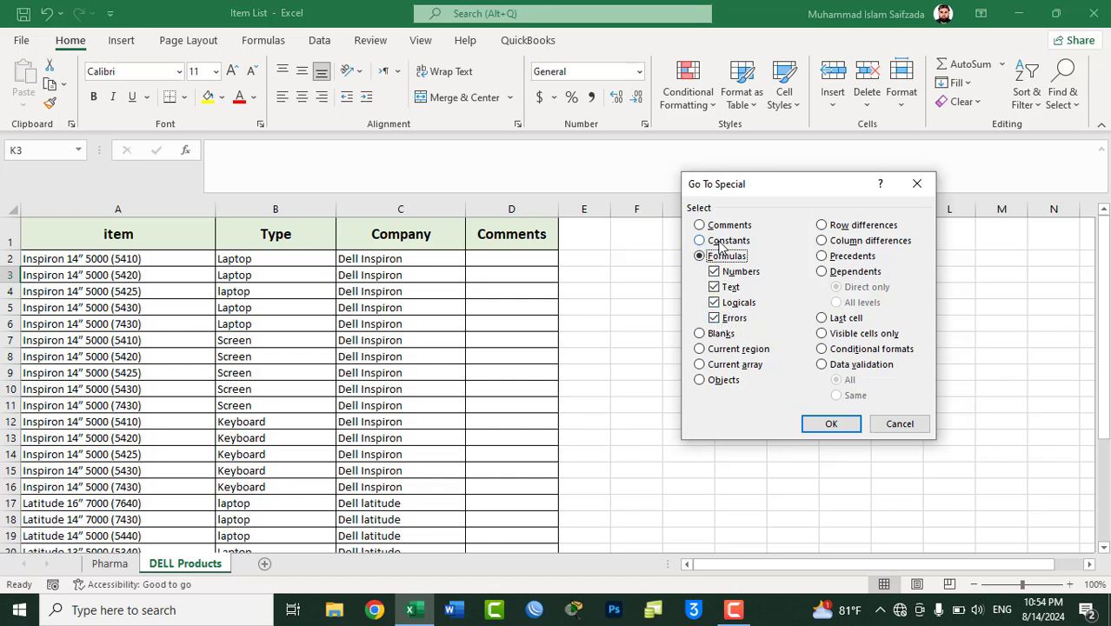
{"action": "left_click", "coordinate": [722, 242]}
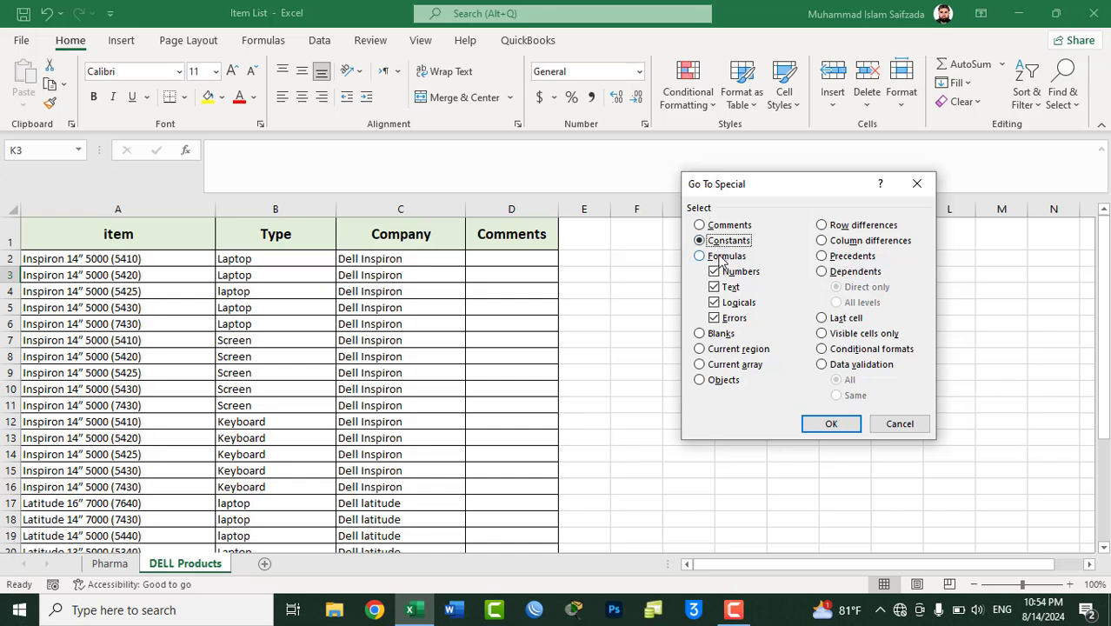
{"action": "left_click", "coordinate": [722, 258]}
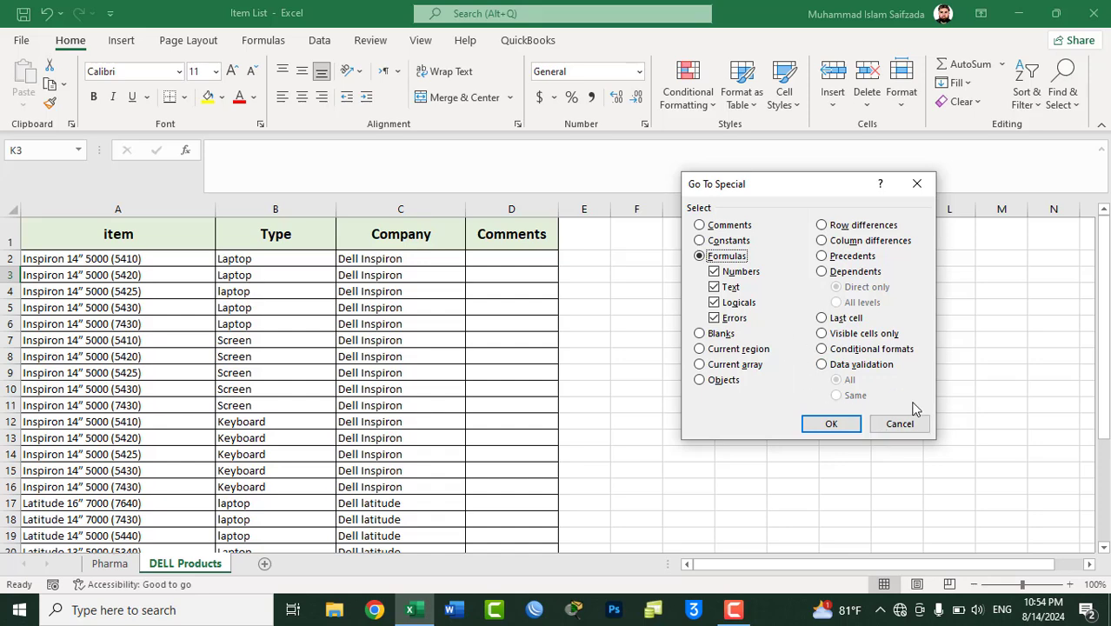
{"action": "left_click", "coordinate": [904, 424]}
Step: Enter the formula =4+4 in cell H2 so it shows 8
{"action": "left_click", "coordinate": [729, 256]}
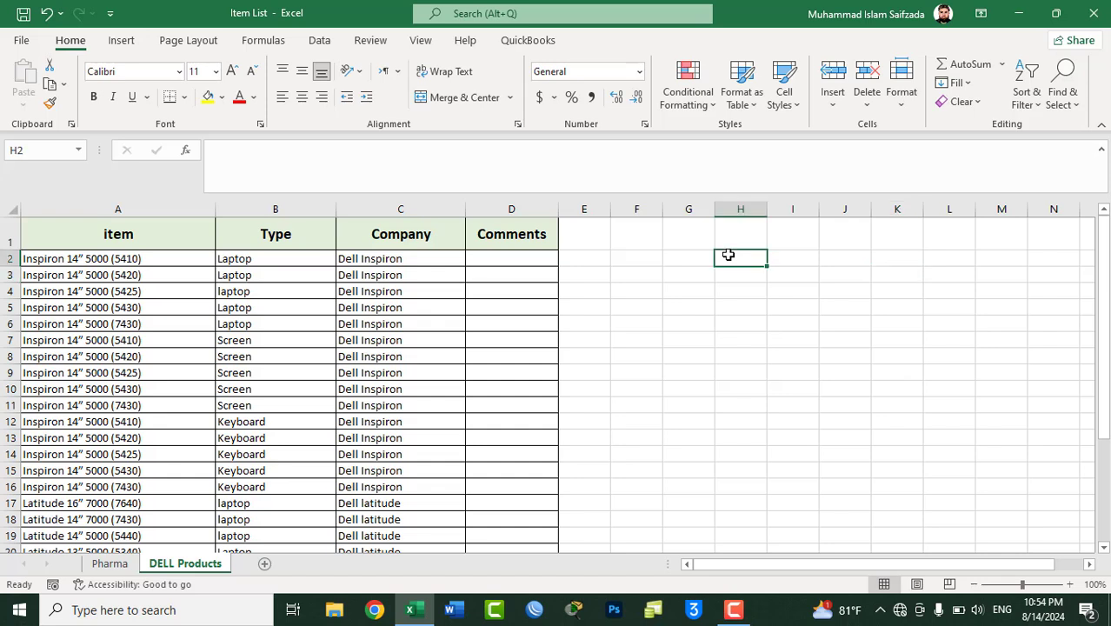
{"action": "type", "text": "=4"}
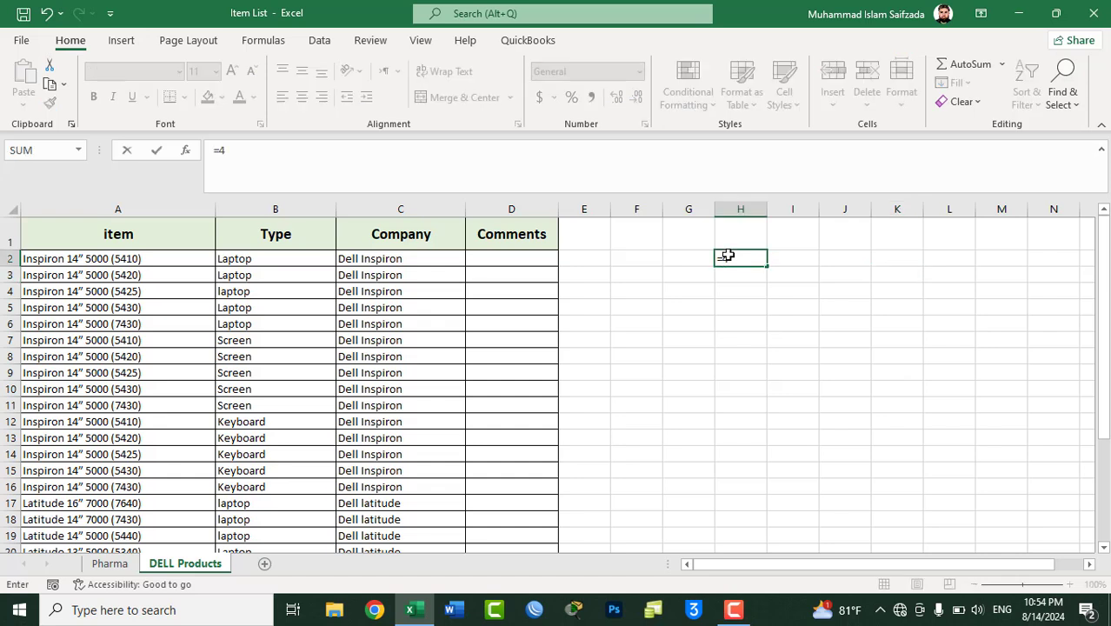
{"action": "type", "text": "+4"}
{"action": "key", "text": "Return"}
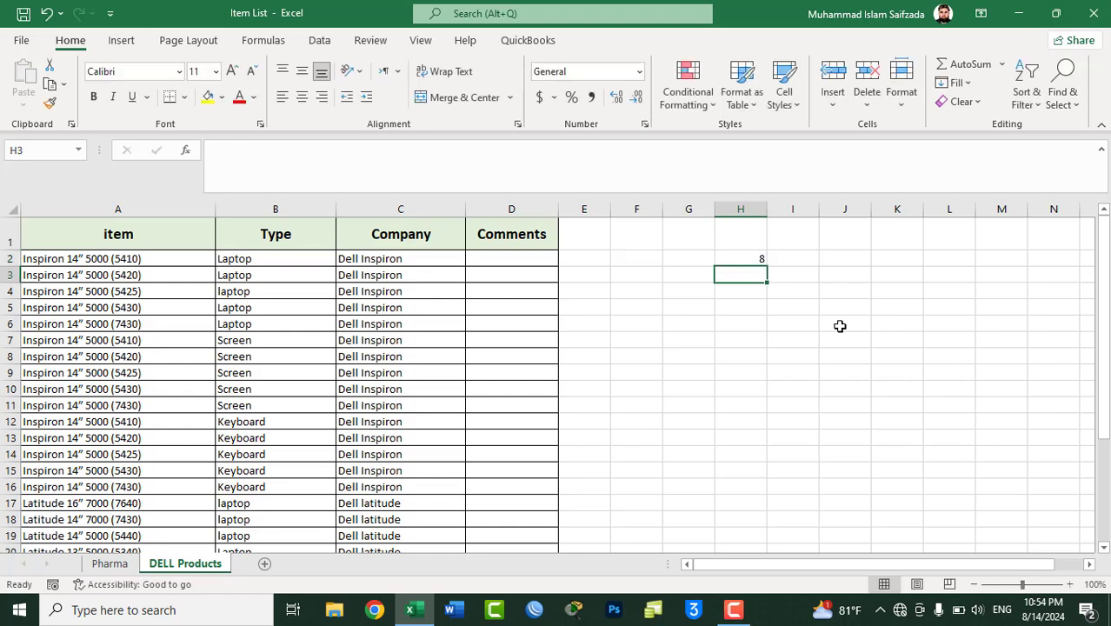
{"action": "key", "text": "Up"}
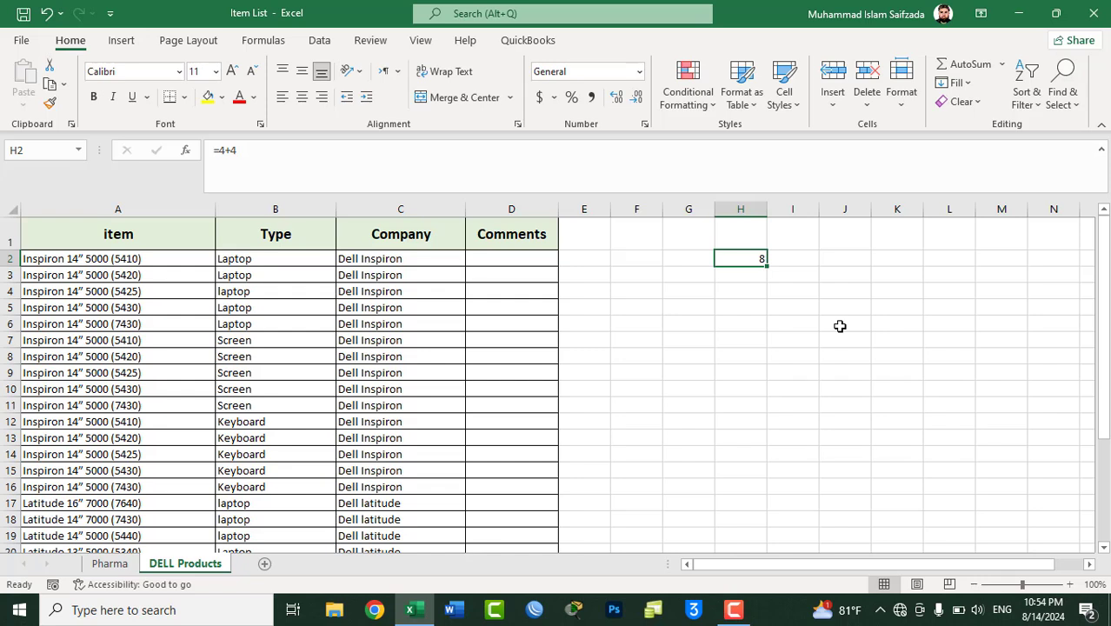
{"action": "left_click", "coordinate": [745, 432]}
{"action": "left_click", "coordinate": [761, 426]}
{"action": "key", "text": "BackSpace"}
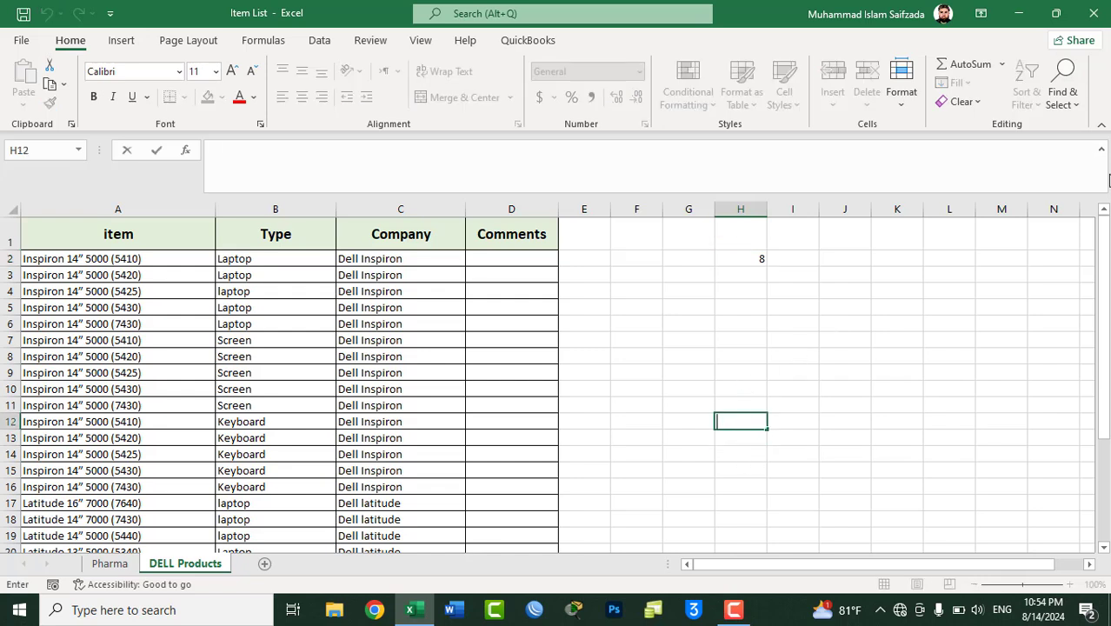
Step: Type the constant 8 into L2 and compare it with H2's formula
{"action": "left_click", "coordinate": [939, 259]}
{"action": "type", "text": "8"}
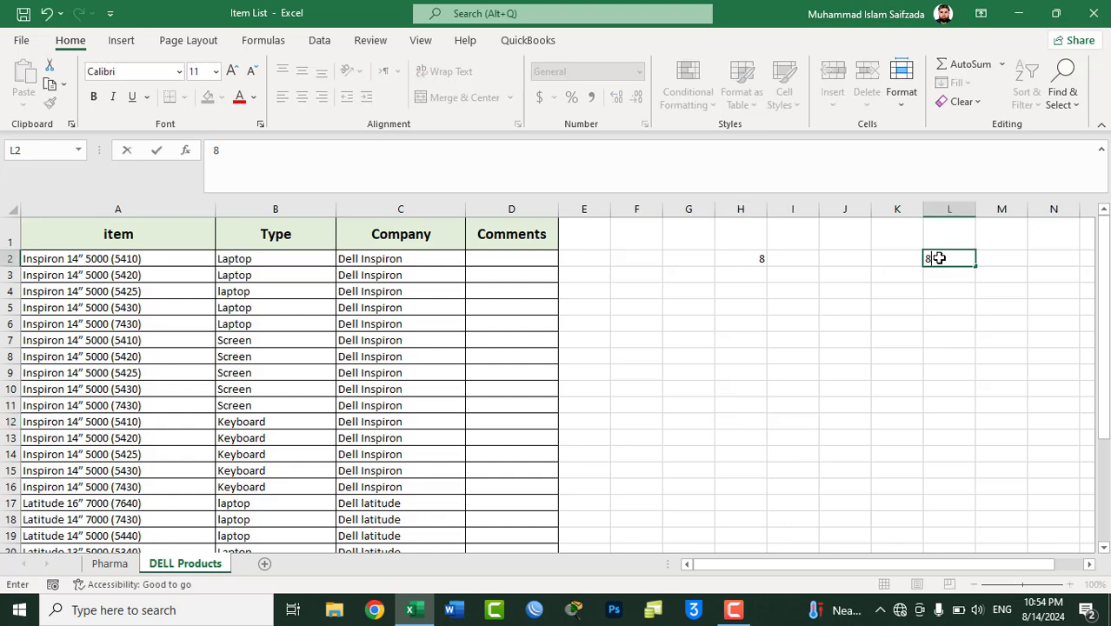
{"action": "key", "text": "Return"}
{"action": "left_click", "coordinate": [940, 259]}
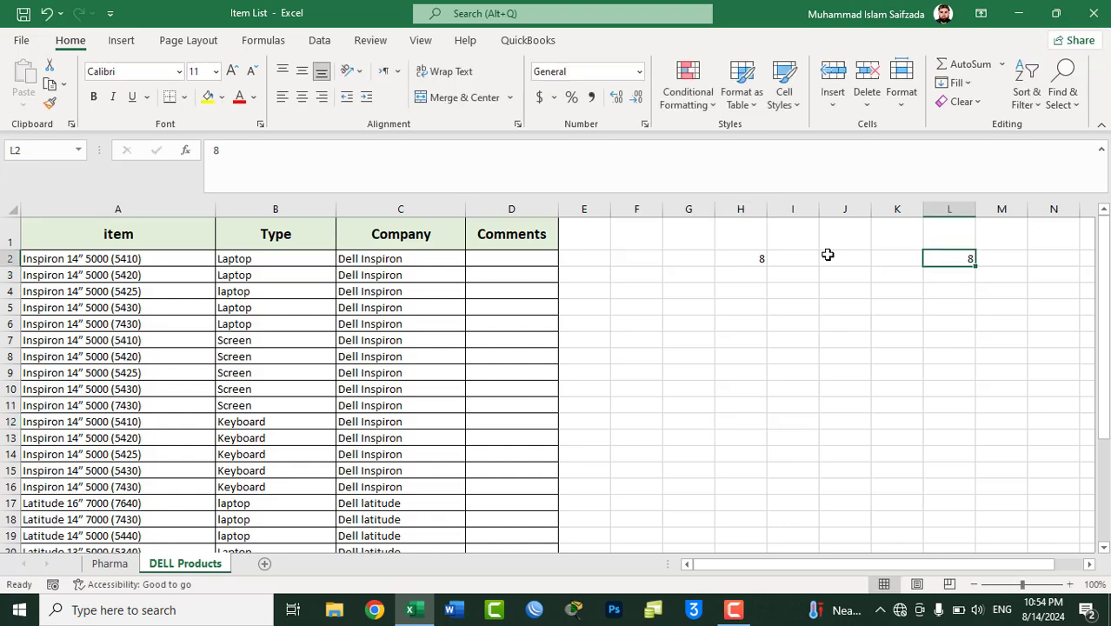
{"action": "left_click", "coordinate": [754, 255]}
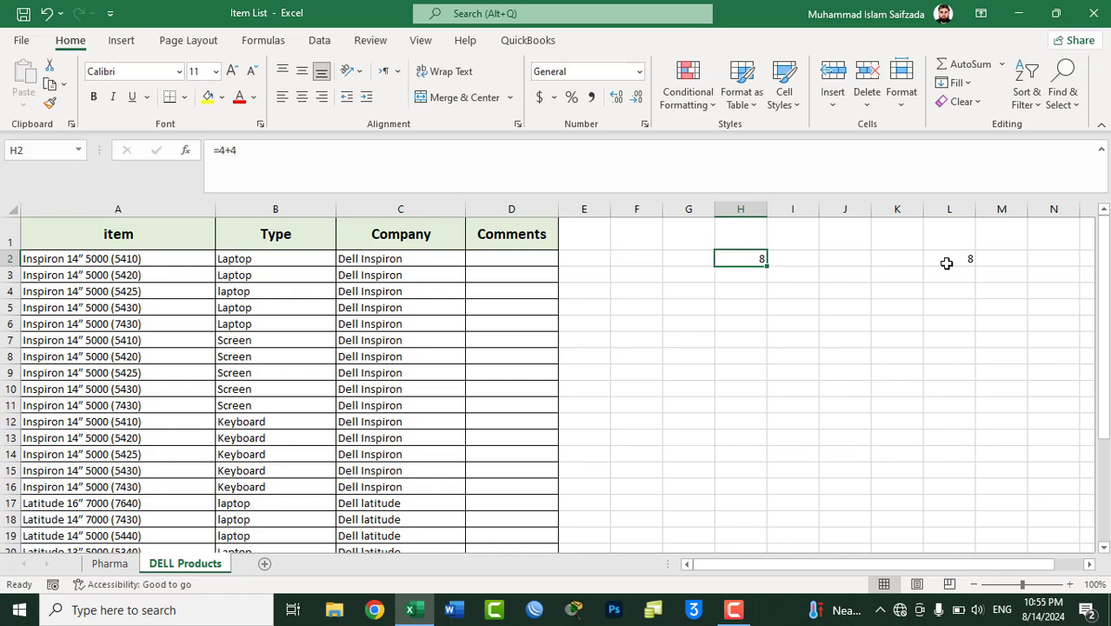
Step: Use Go To Special with Formulas limited to Numbers to select H2 alone
{"action": "left_click", "coordinate": [887, 353]}
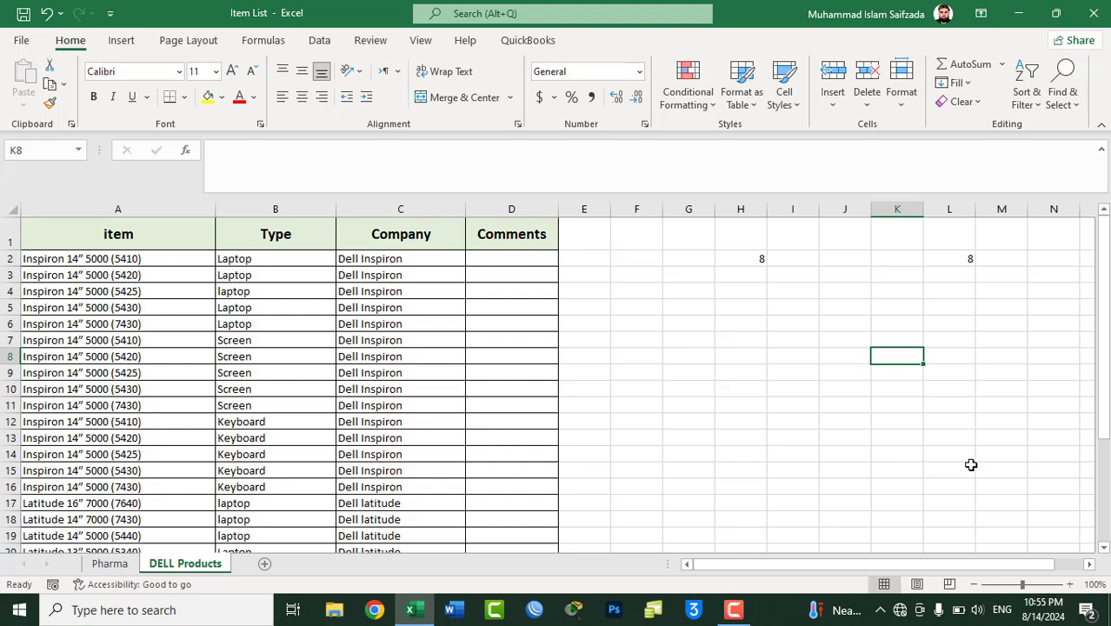
{"action": "key", "text": "ctrl+g"}
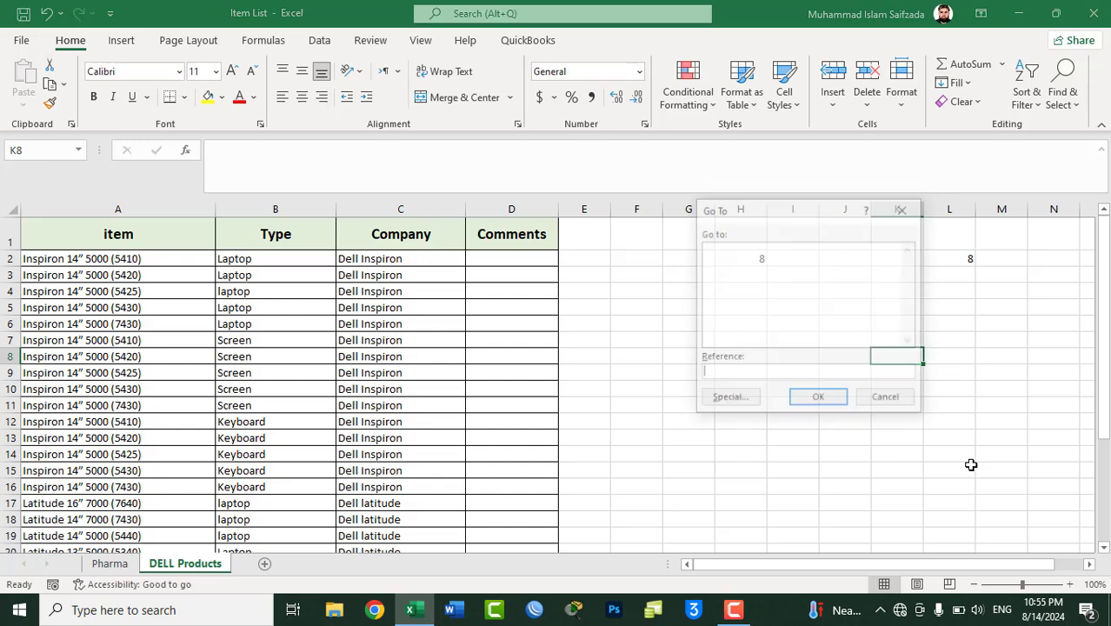
{"action": "left_click", "coordinate": [729, 401]}
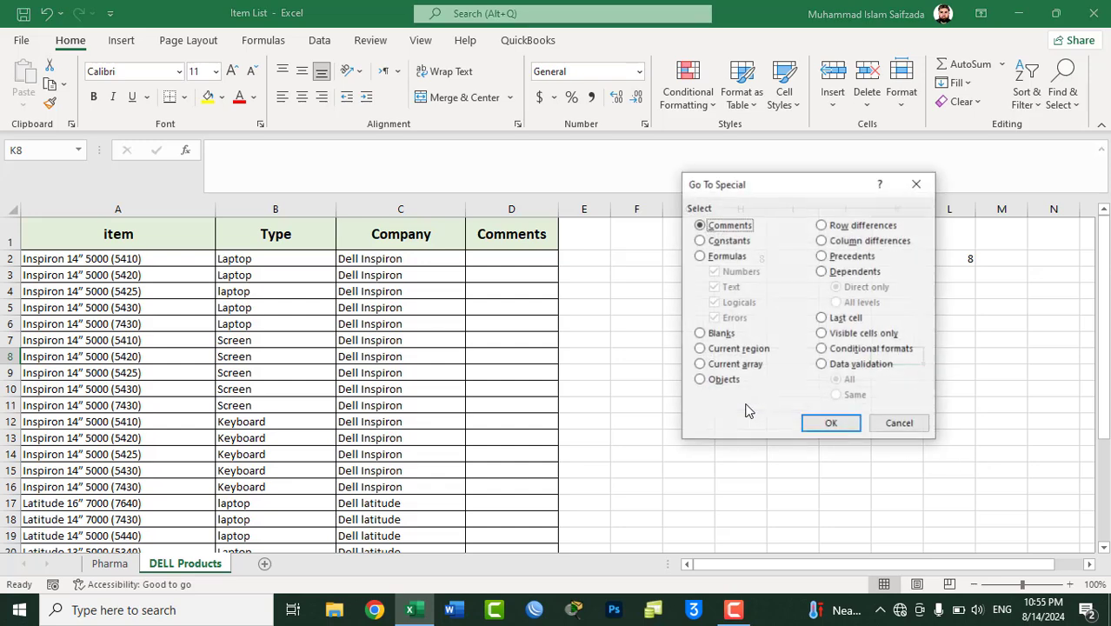
{"action": "mouse_move", "coordinate": [755, 181]}
{"action": "left_mouse_down"}
{"action": "mouse_move", "coordinate": [504, 169]}
{"action": "mouse_move", "coordinate": [440, 192]}
{"action": "left_mouse_up"}
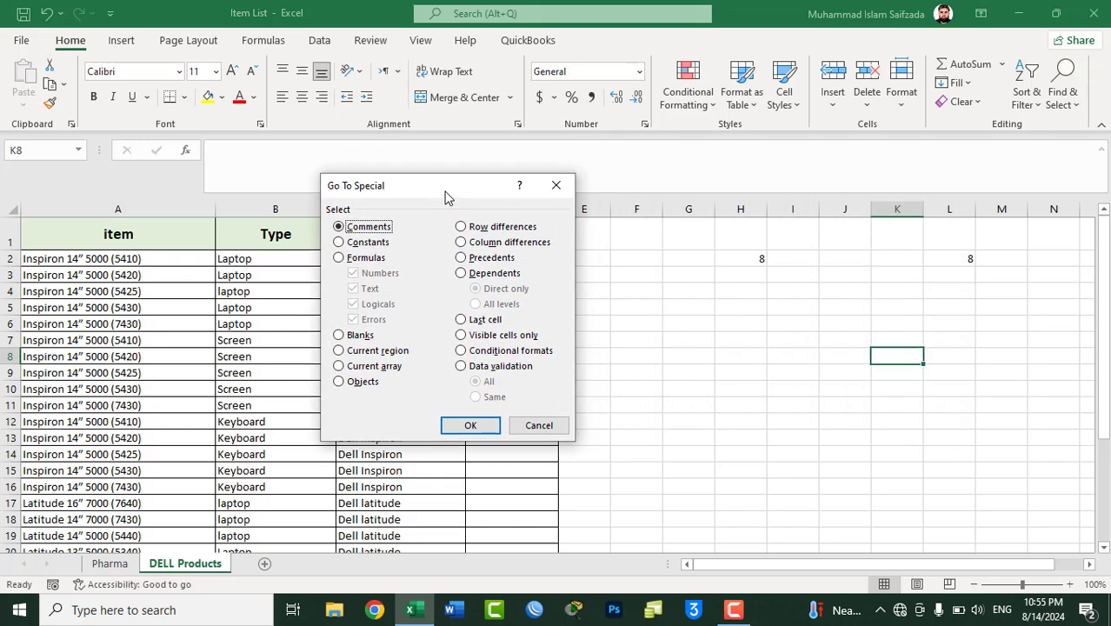
{"action": "left_click", "coordinate": [356, 259]}
{"action": "left_click", "coordinate": [370, 290]}
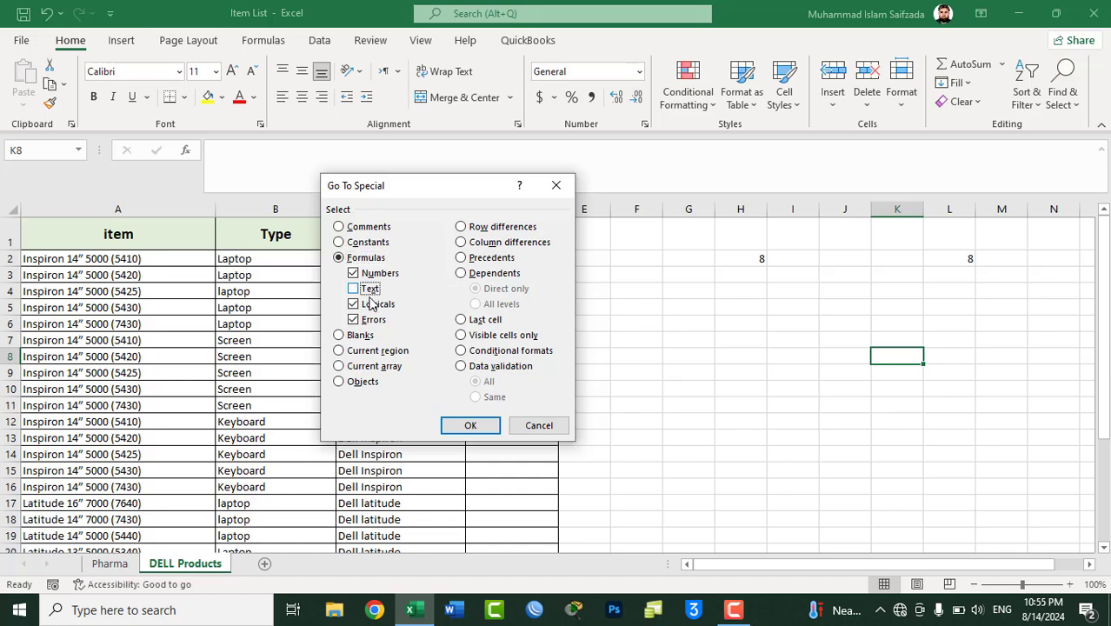
{"action": "left_click", "coordinate": [374, 303]}
{"action": "left_click", "coordinate": [373, 319]}
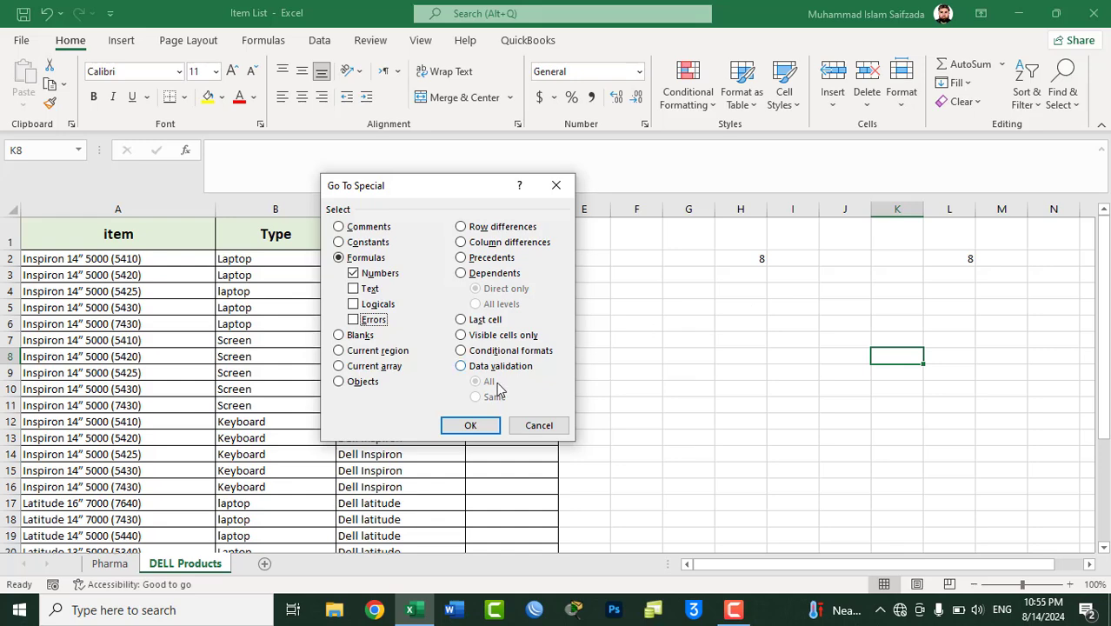
{"action": "left_click", "coordinate": [470, 426]}
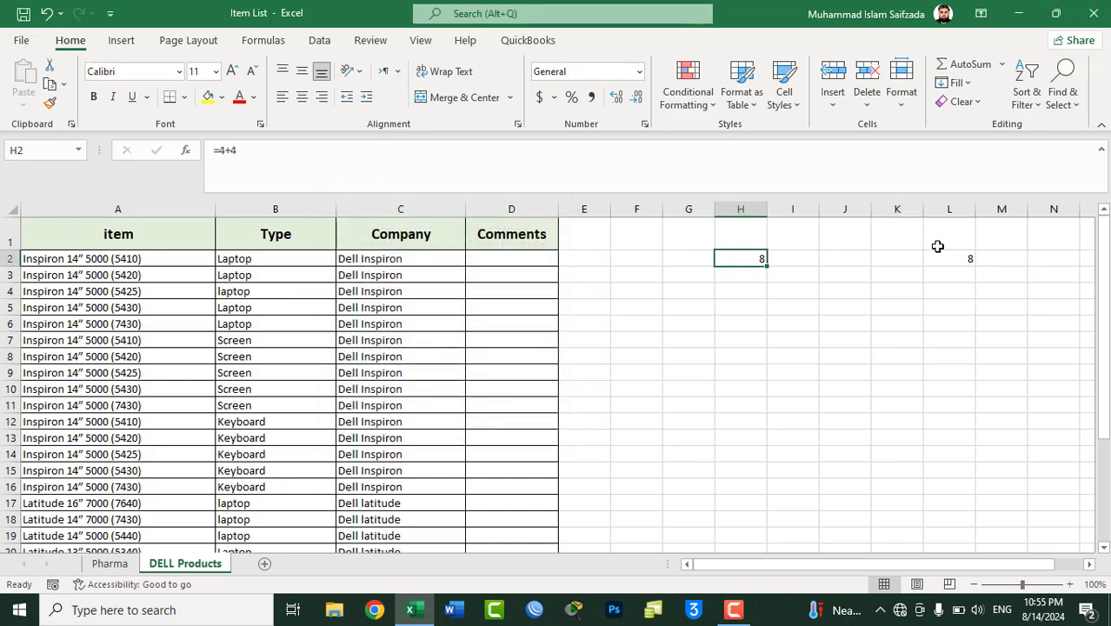
{"action": "left_click", "coordinate": [771, 419]}
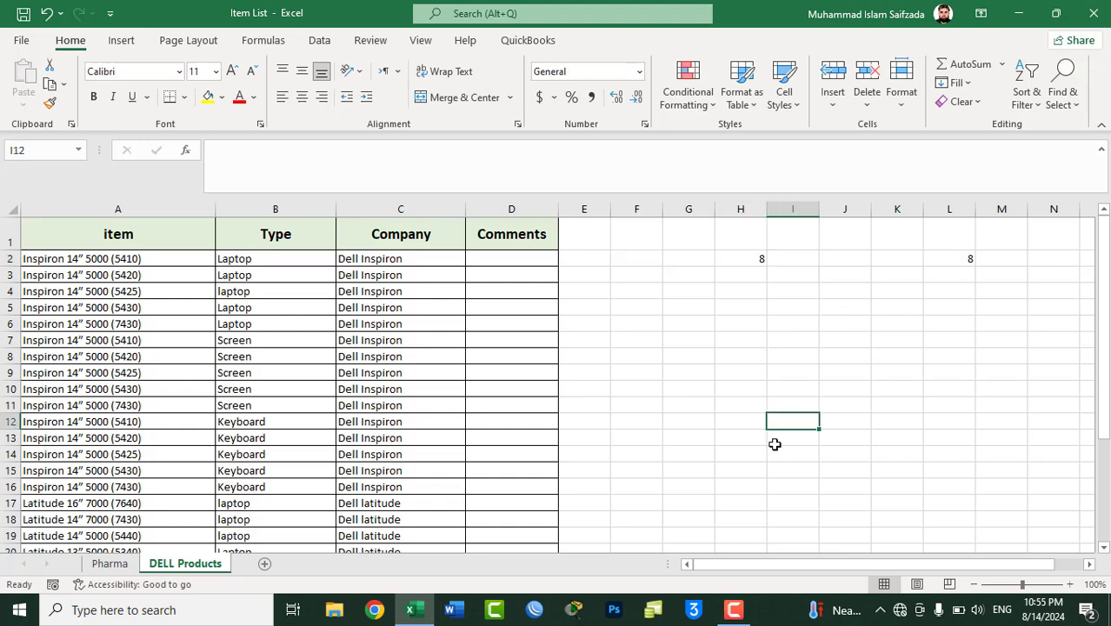
Step: Use Go To Special with Constants limited to Numbers to select the typed 8 in L2
{"action": "key", "text": "ctrl+g"}
{"action": "left_click", "coordinate": [367, 398]}
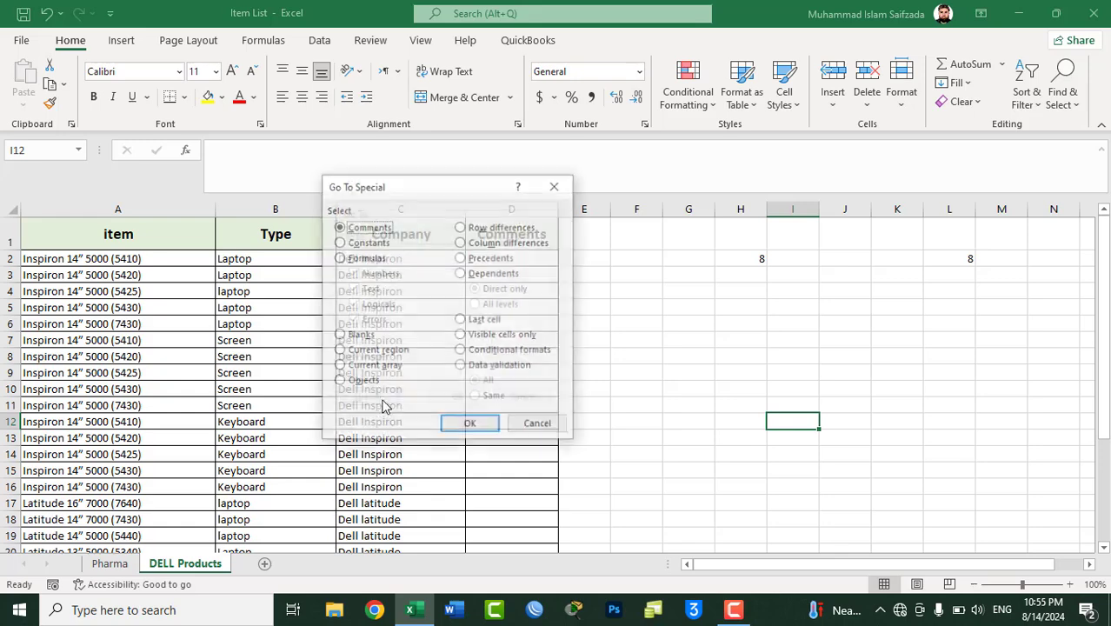
{"action": "left_click", "coordinate": [370, 244]}
{"action": "left_click", "coordinate": [367, 289]}
{"action": "left_click", "coordinate": [369, 304]}
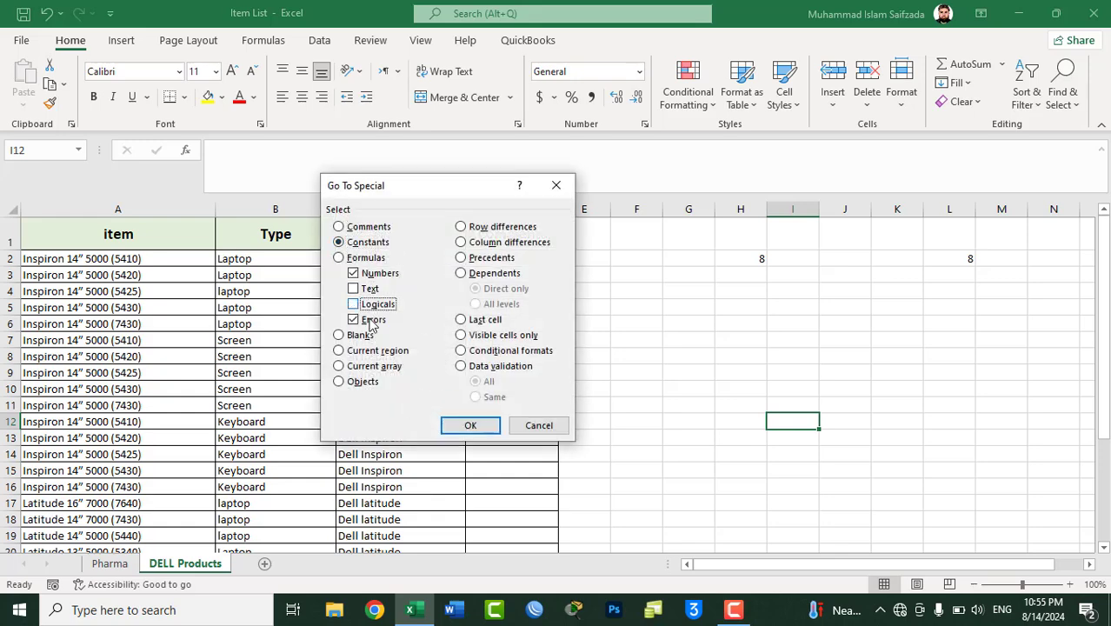
{"action": "left_click", "coordinate": [371, 320]}
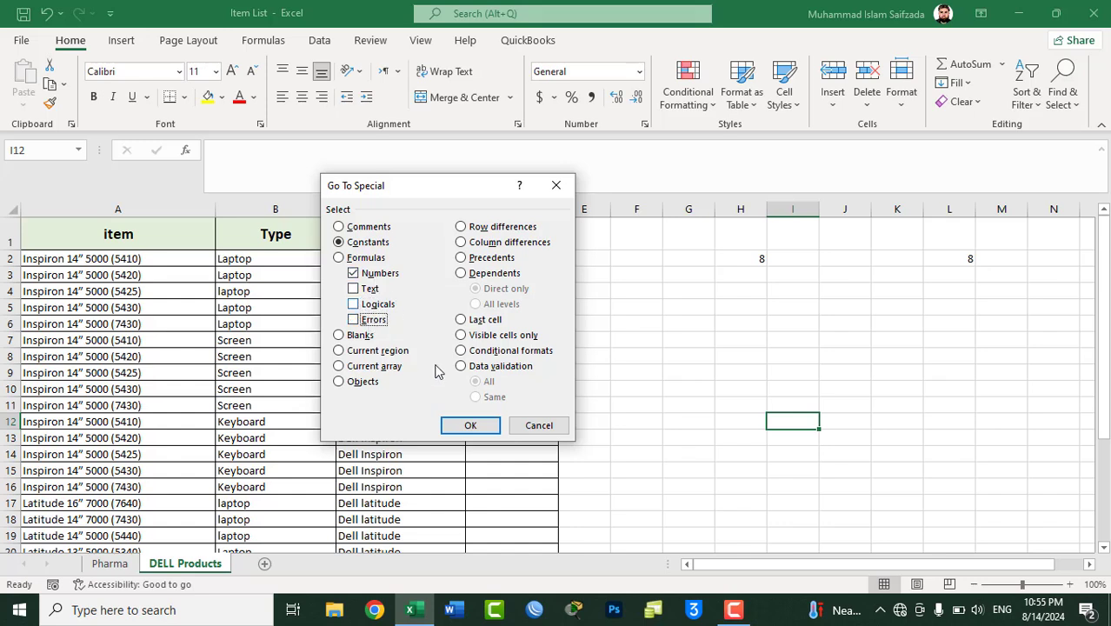
{"action": "left_click", "coordinate": [470, 426]}
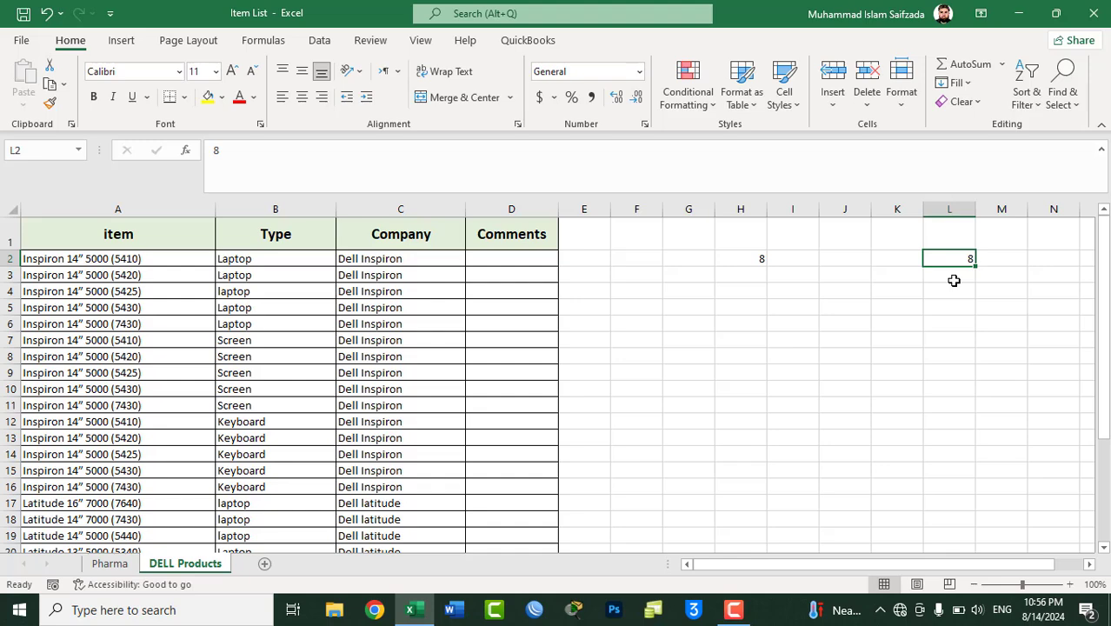
Step: Fill L3:L14 with 10 all at once using Ctrl+Enter
{"action": "left_click_drag", "start_coordinate": [955, 281], "coordinate": [941, 453]}
{"action": "type", "text": "10"}
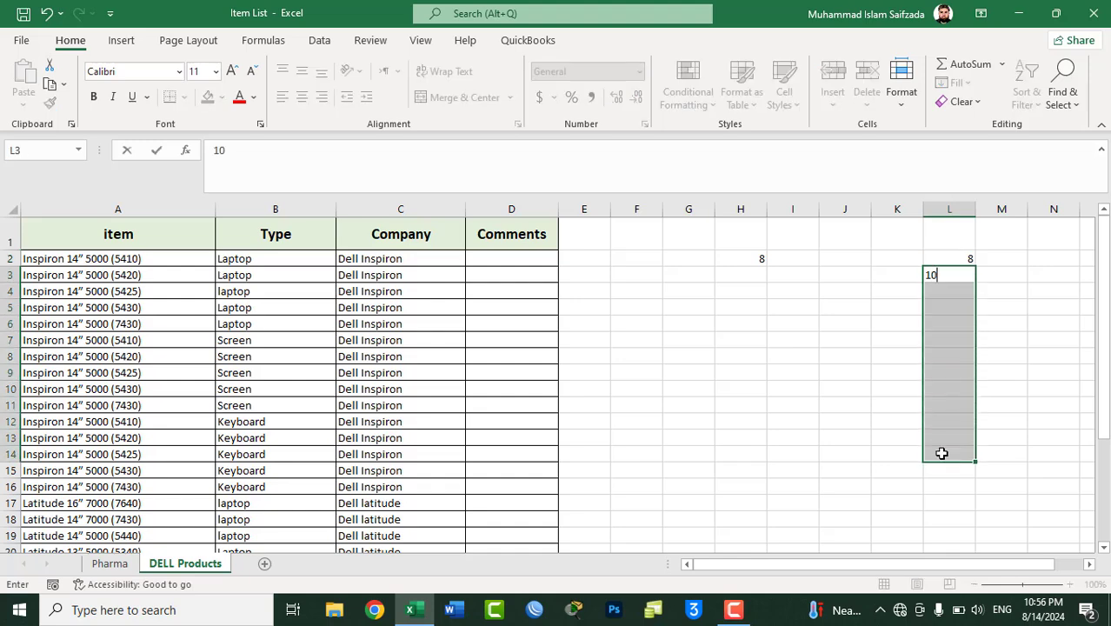
{"action": "key", "text": "ctrl+Return"}
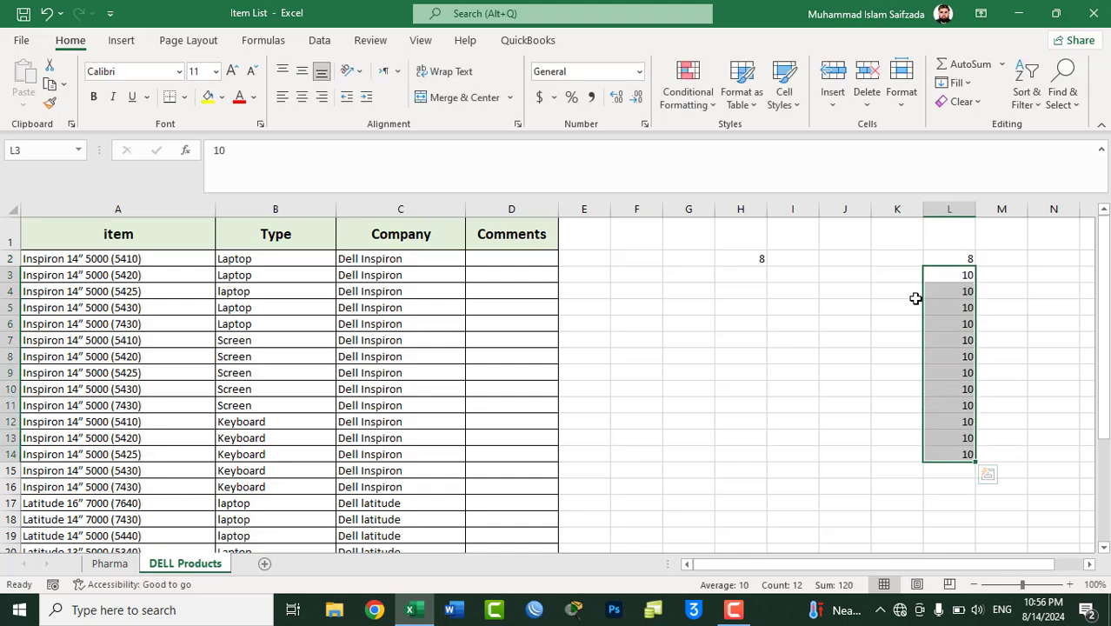
{"action": "left_click", "coordinate": [751, 419]}
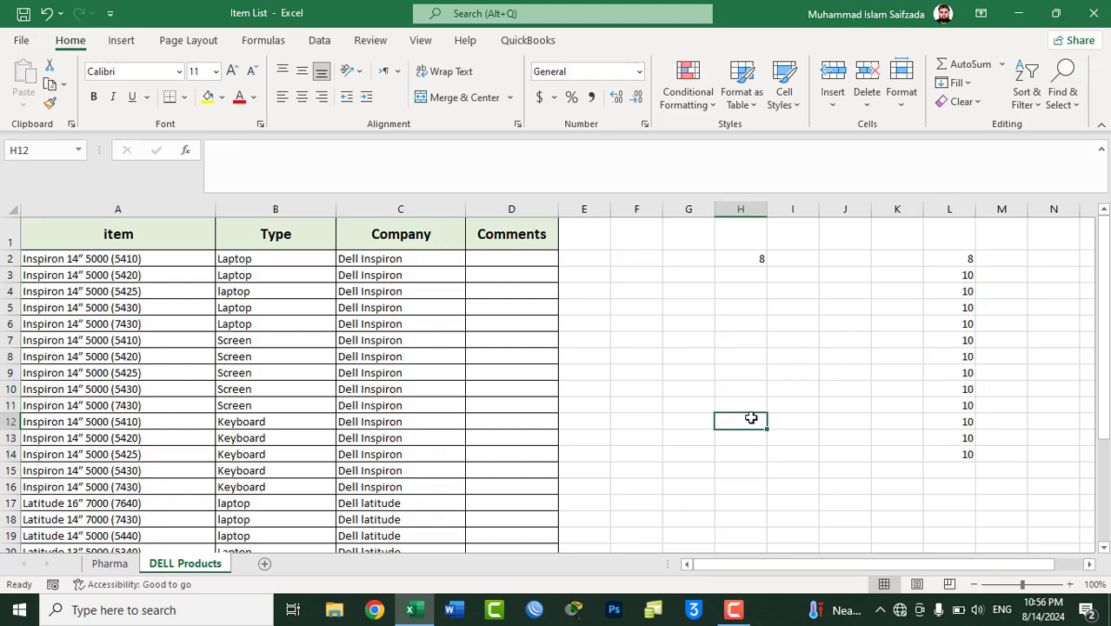
Step: Select every numeric constant, L2 through L14, via Go To Special Constants with Numbers only
{"action": "key", "text": "ctrl+g"}
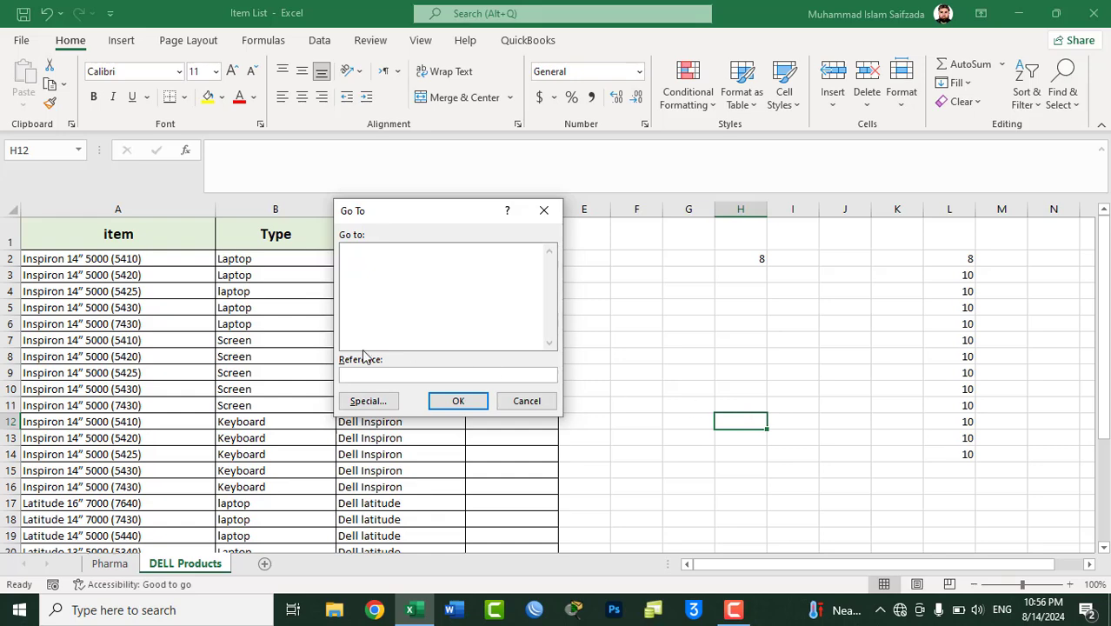
{"action": "left_click", "coordinate": [367, 402]}
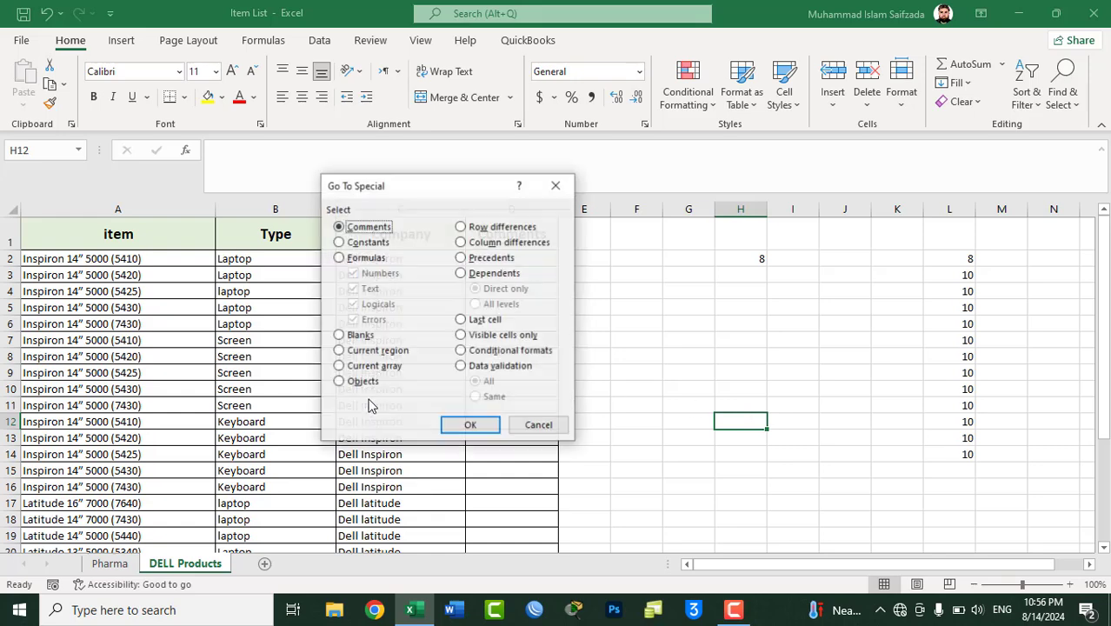
{"action": "left_click", "coordinate": [368, 244]}
{"action": "left_click", "coordinate": [369, 290]}
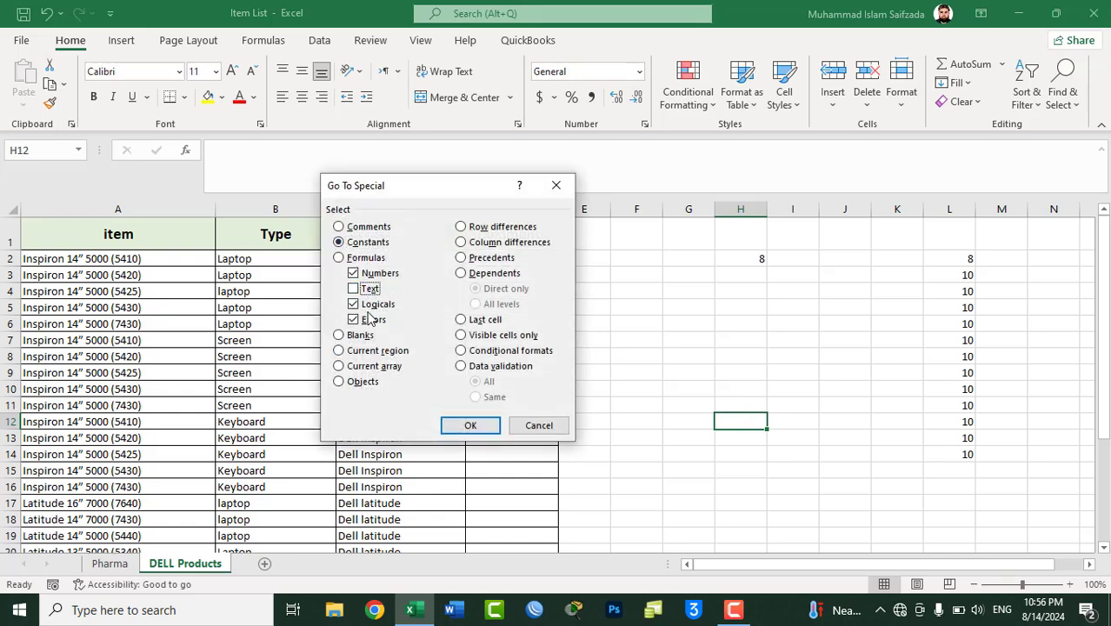
{"action": "left_click", "coordinate": [369, 320]}
{"action": "left_click", "coordinate": [372, 305]}
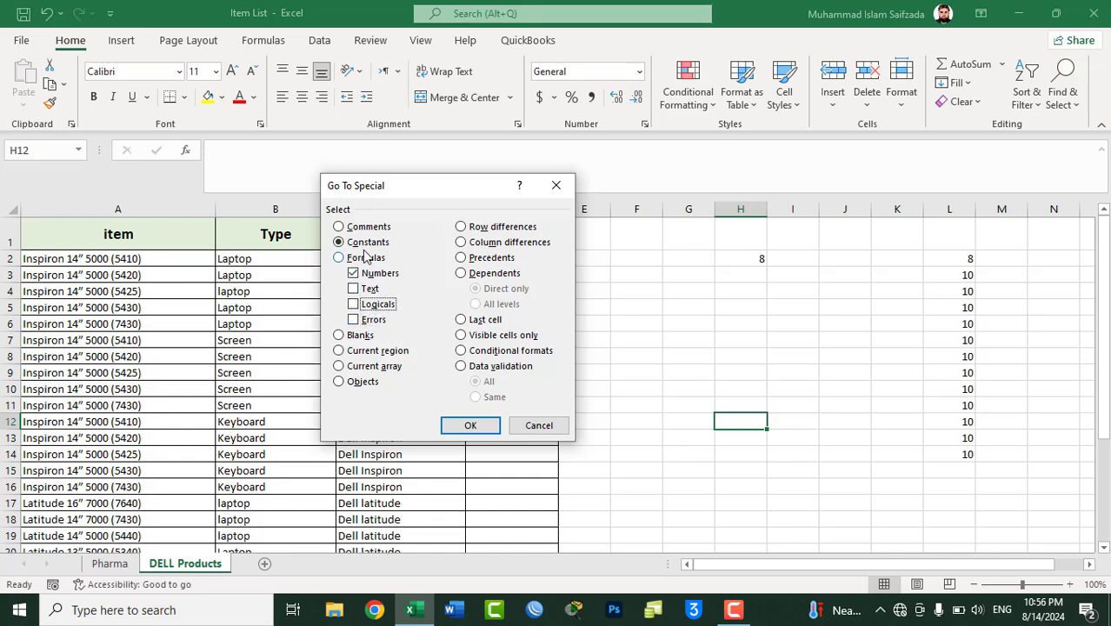
{"action": "left_click", "coordinate": [467, 426]}
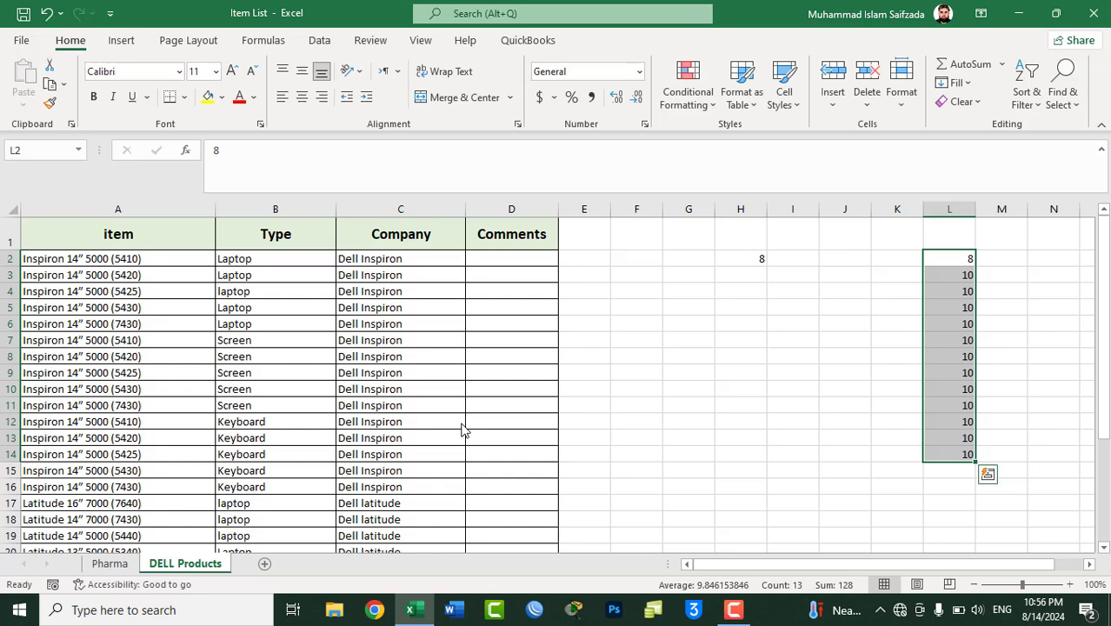
{"action": "left_click", "coordinate": [694, 388]}
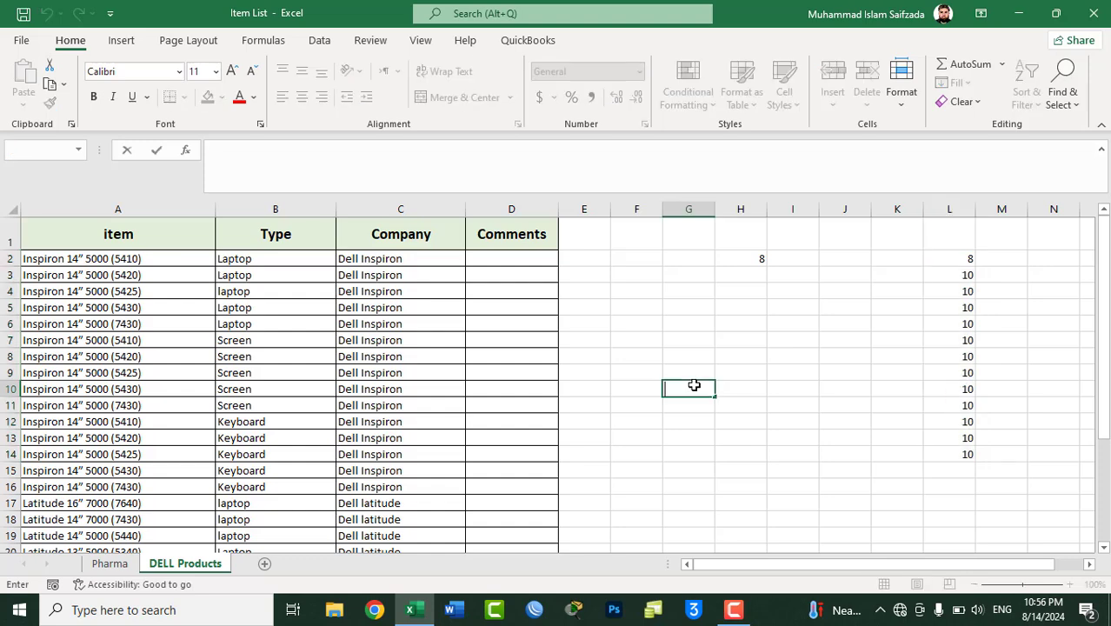
Step: Remove the 10s from L3:L14
{"action": "key", "text": "ctrl+z"}
{"action": "left_click", "coordinate": [774, 339]}
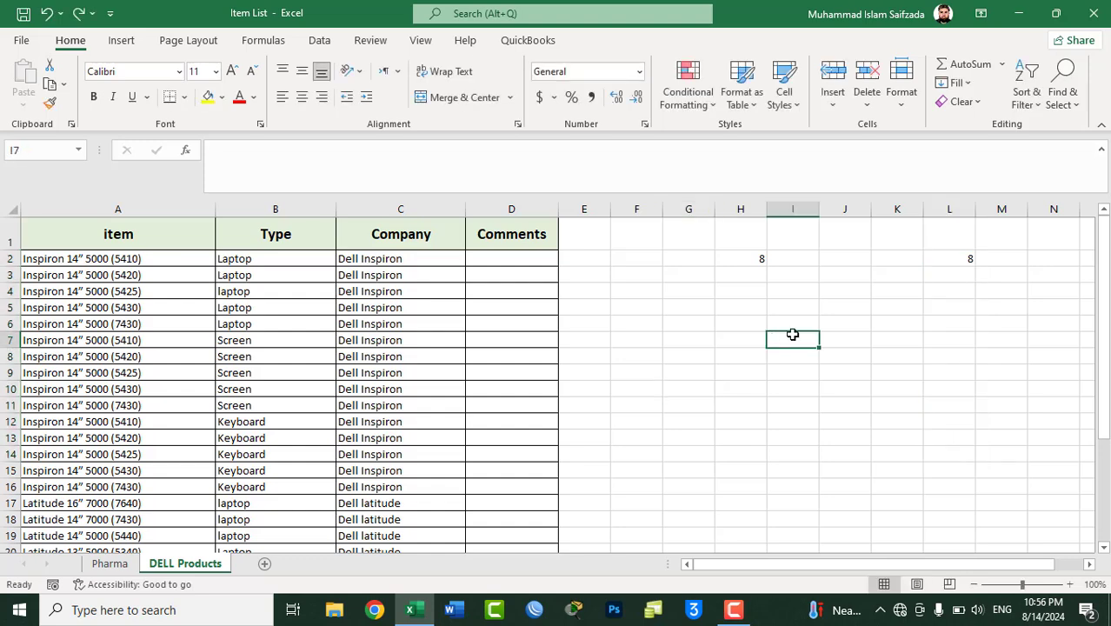
{"action": "key", "text": "ctrl+g"}
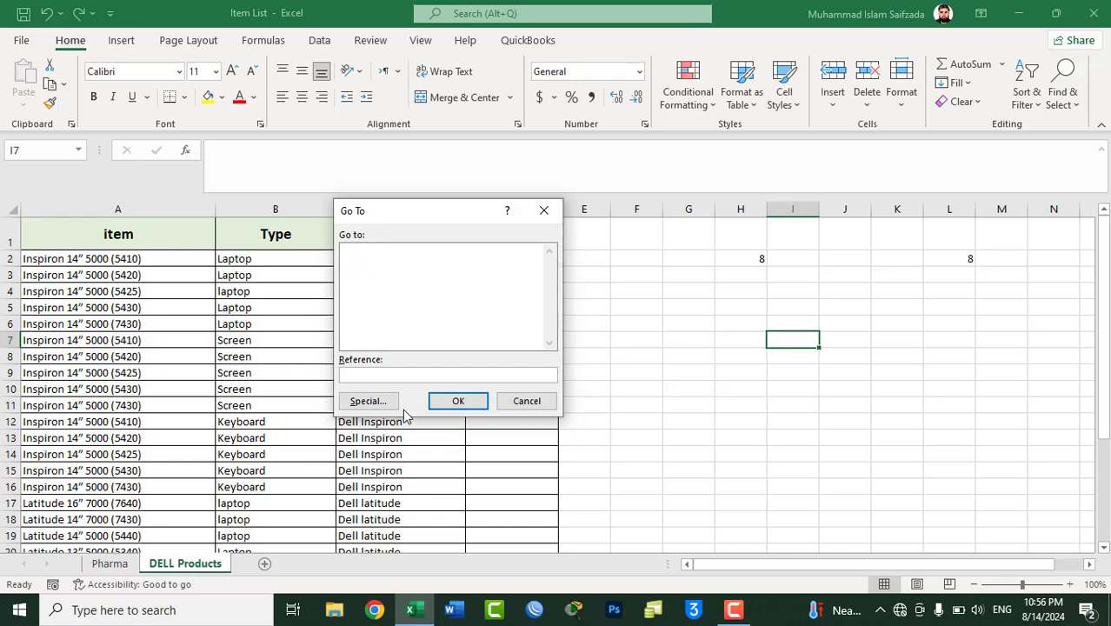
{"action": "left_click", "coordinate": [379, 402]}
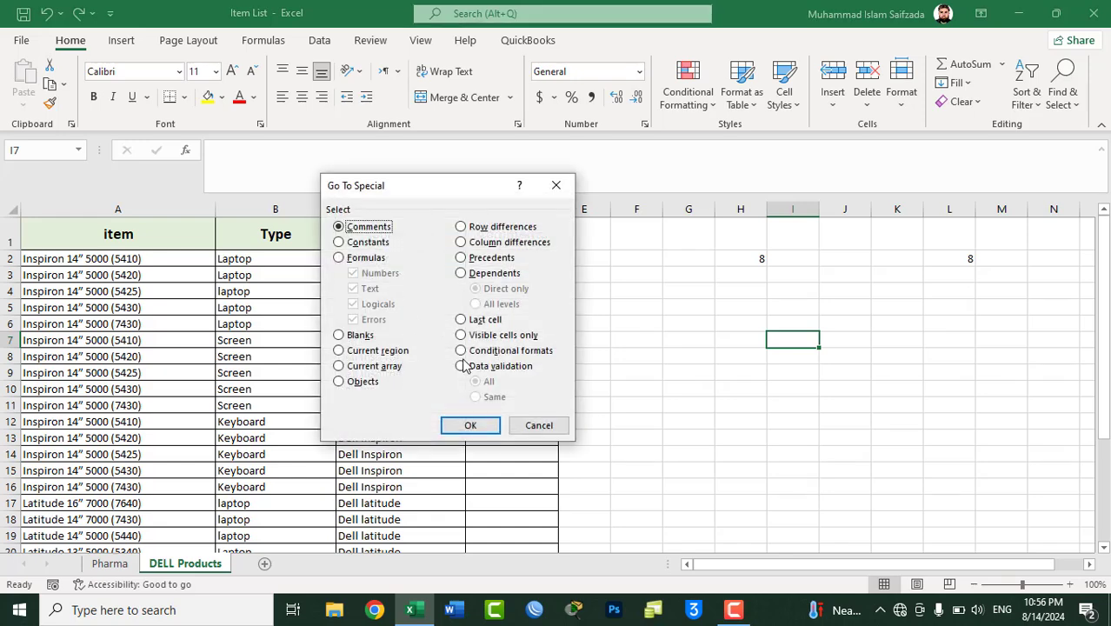
{"action": "left_click", "coordinate": [538, 425]}
Step: Enter a text formula returning the person's full name in H3 and autofit column H
{"action": "left_click", "coordinate": [740, 276]}
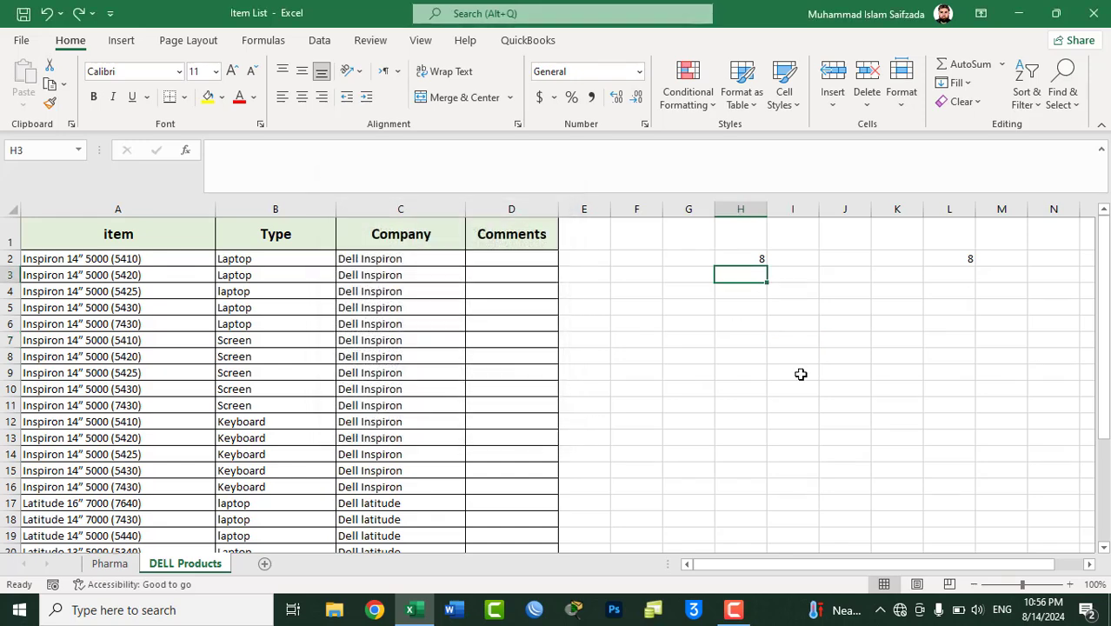
{"action": "type", "text": "="}
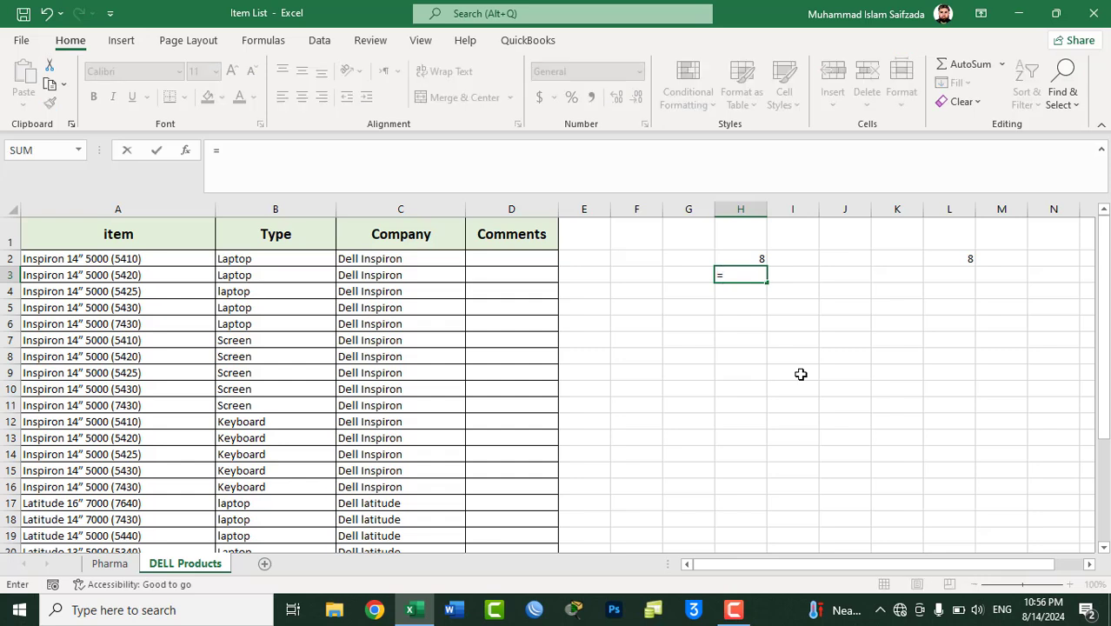
{"action": "type", "text": "\"Muh"}
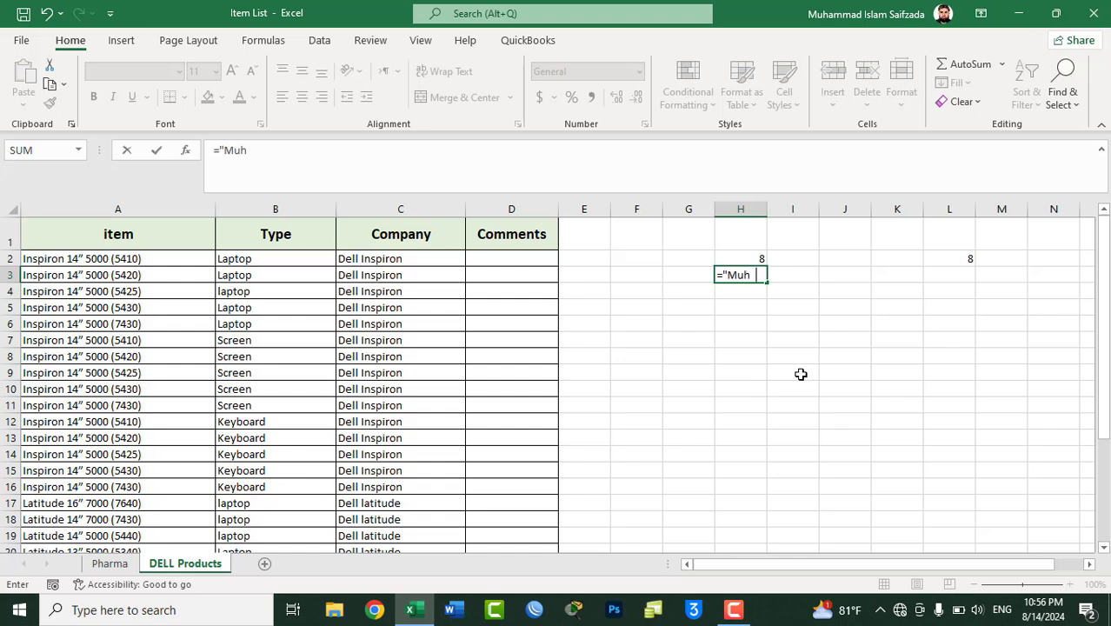
{"action": "type", "text": "ammad Islam "}
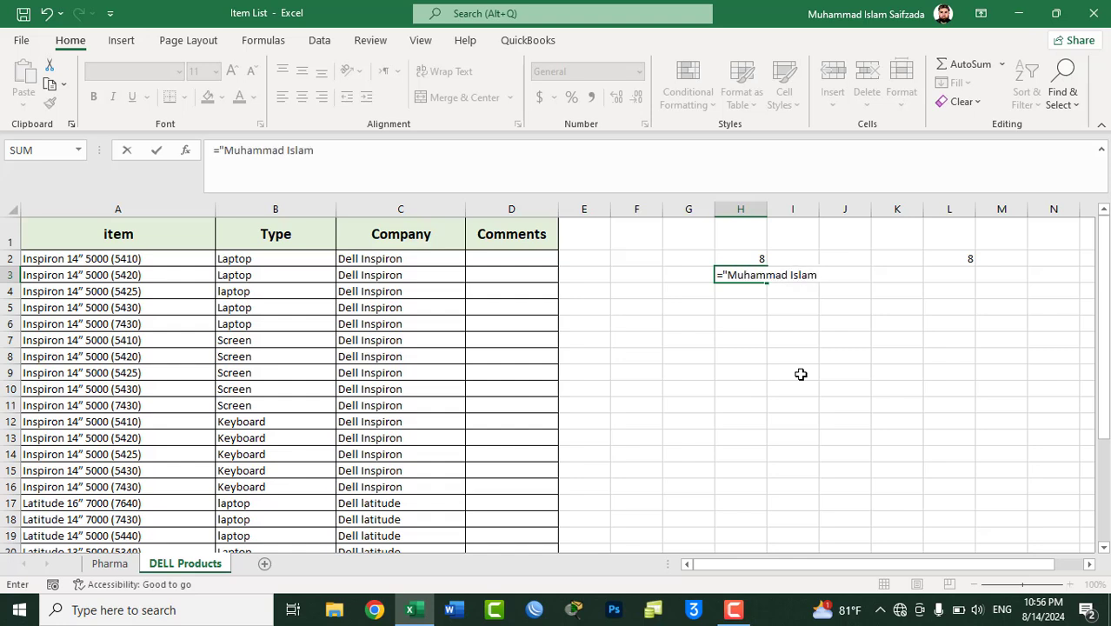
{"action": "type", "text": "Saifzada"}
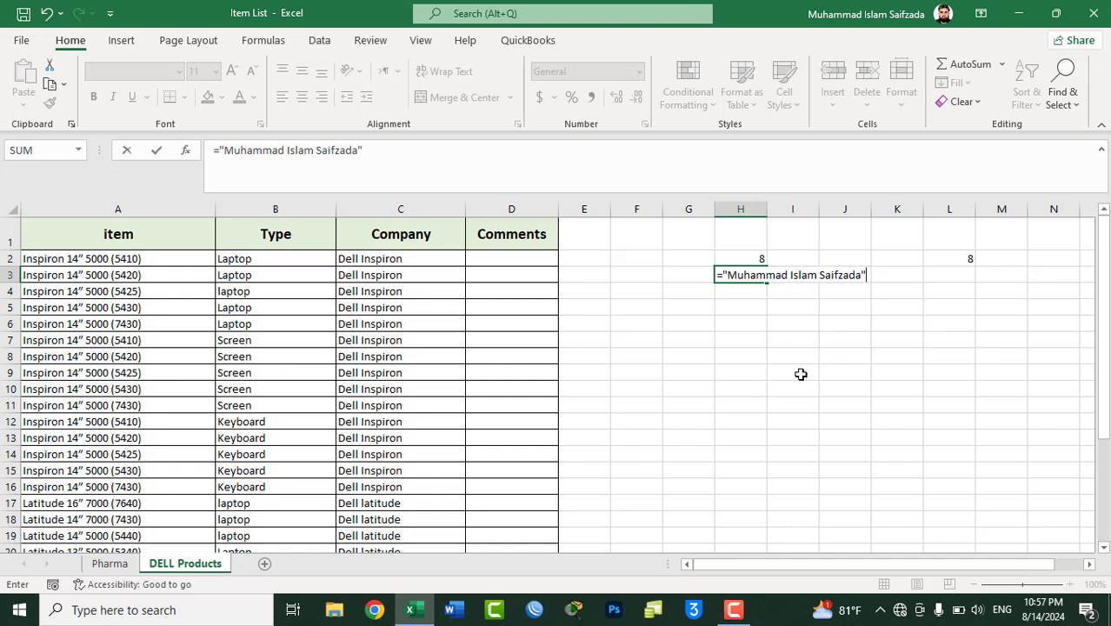
{"action": "key", "text": "Return"}
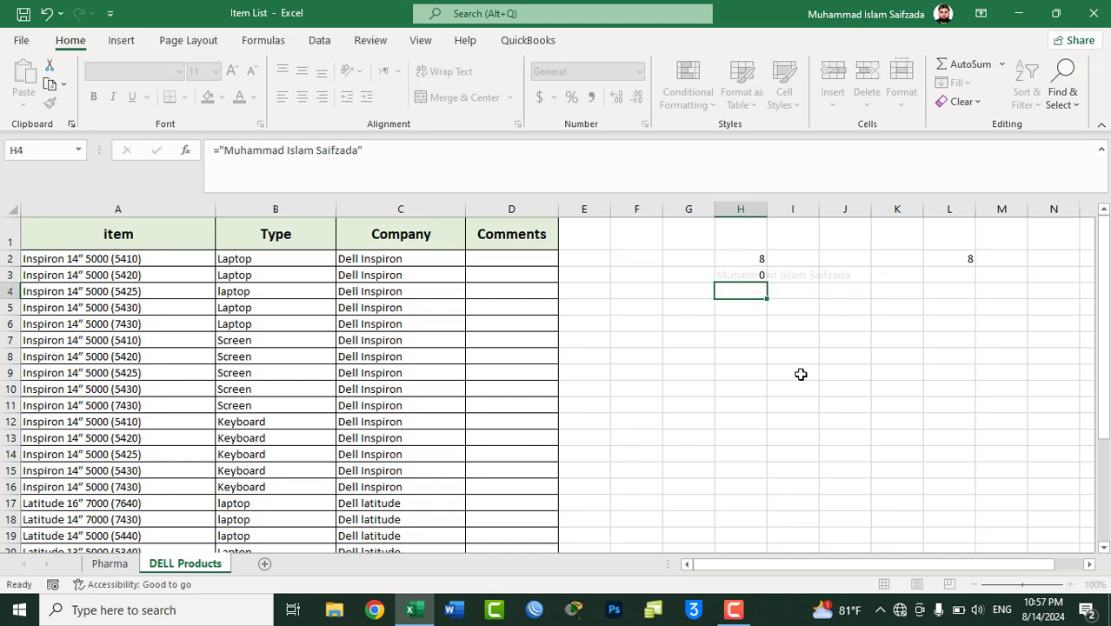
{"action": "double_click", "coordinate": [767, 209]}
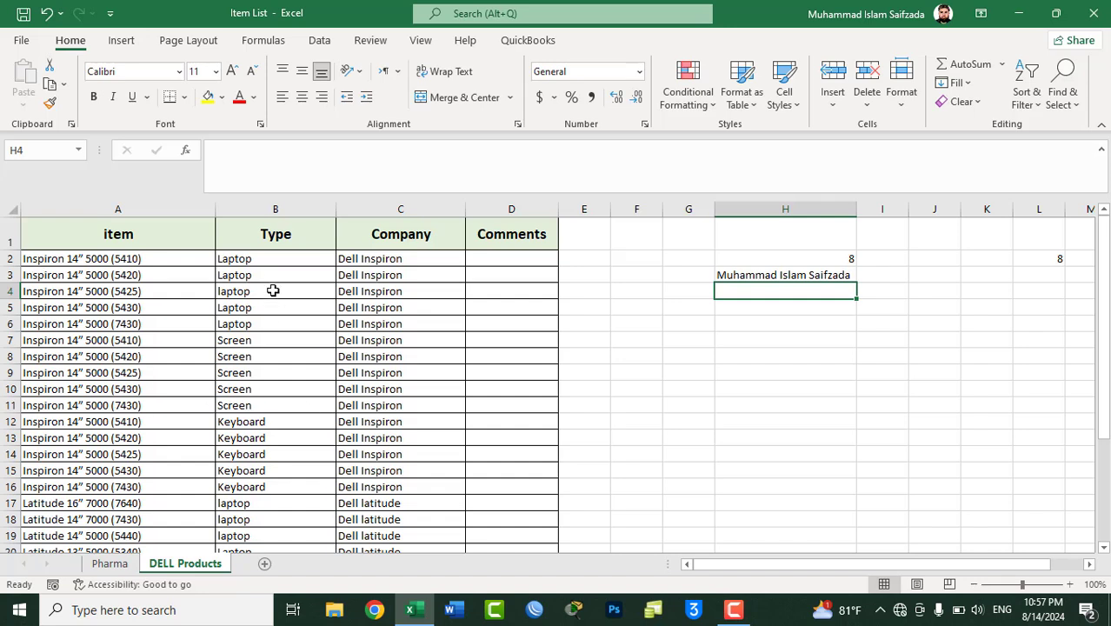
{"action": "left_click", "coordinate": [736, 276]}
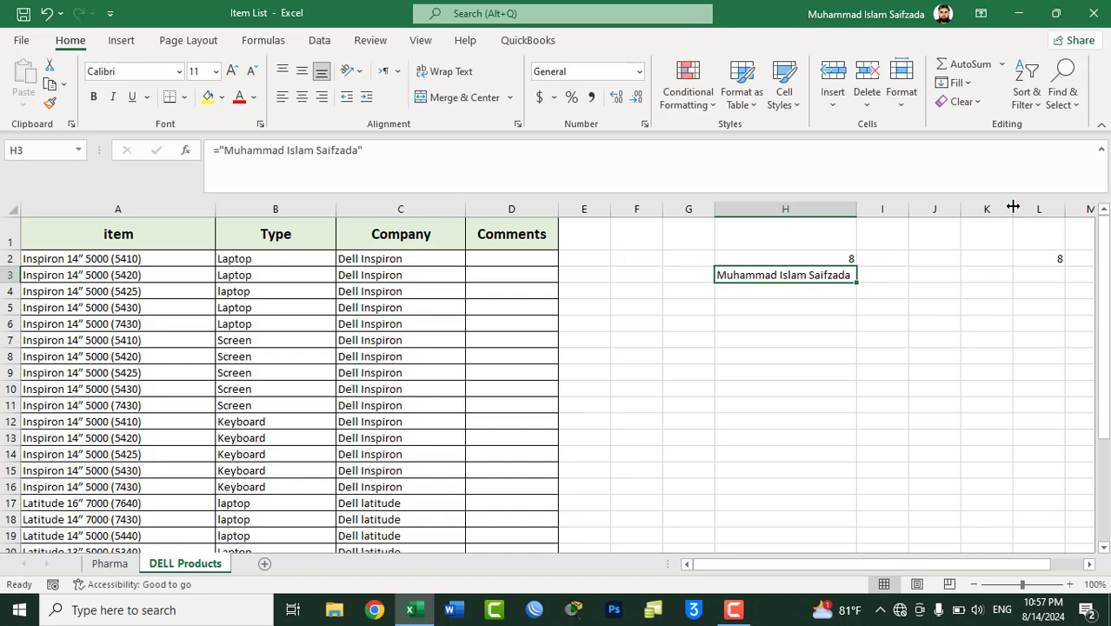
Step: Resize columns K and L, type the full name as plain text in L3, and autofit L
{"action": "left_click_drag", "start_coordinate": [1013, 207], "coordinate": [923, 210]}
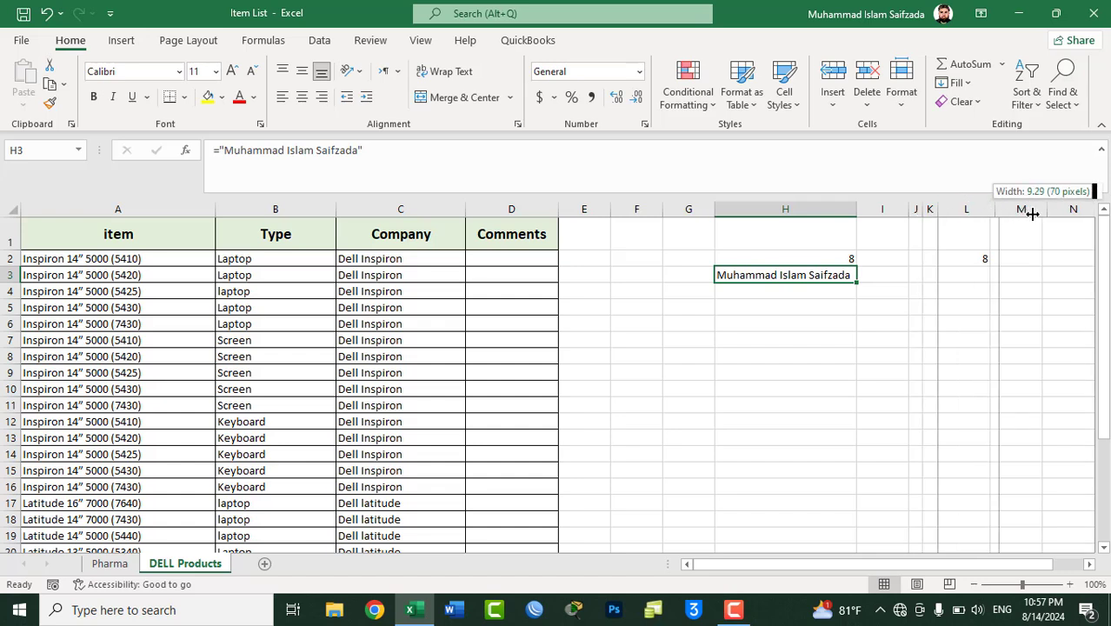
{"action": "left_click_drag", "start_coordinate": [993, 212], "coordinate": [1035, 212]}
{"action": "left_click", "coordinate": [975, 276]}
{"action": "type", "text": "Muh"}
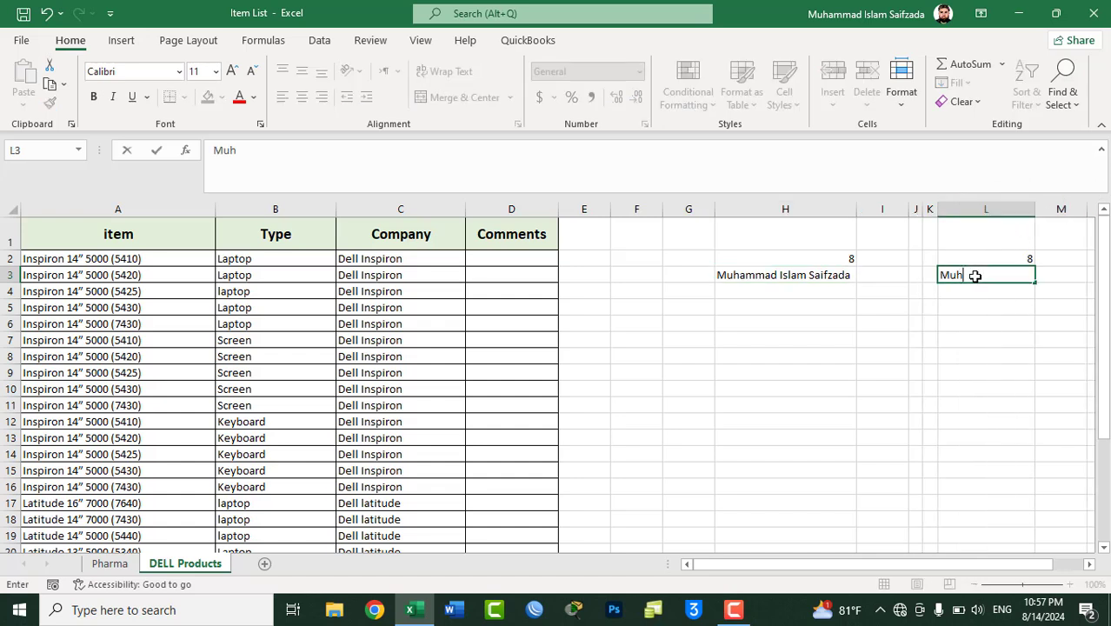
{"action": "type", "text": "ammad Islam"}
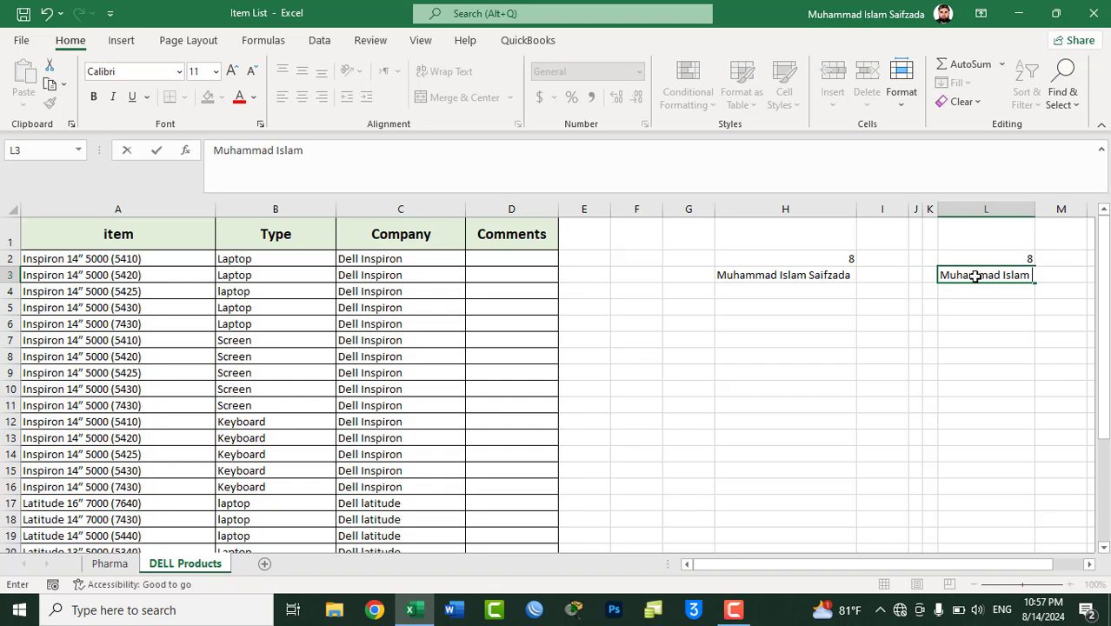
{"action": "type", "text": " Saifzada"}
{"action": "key", "text": "Return"}
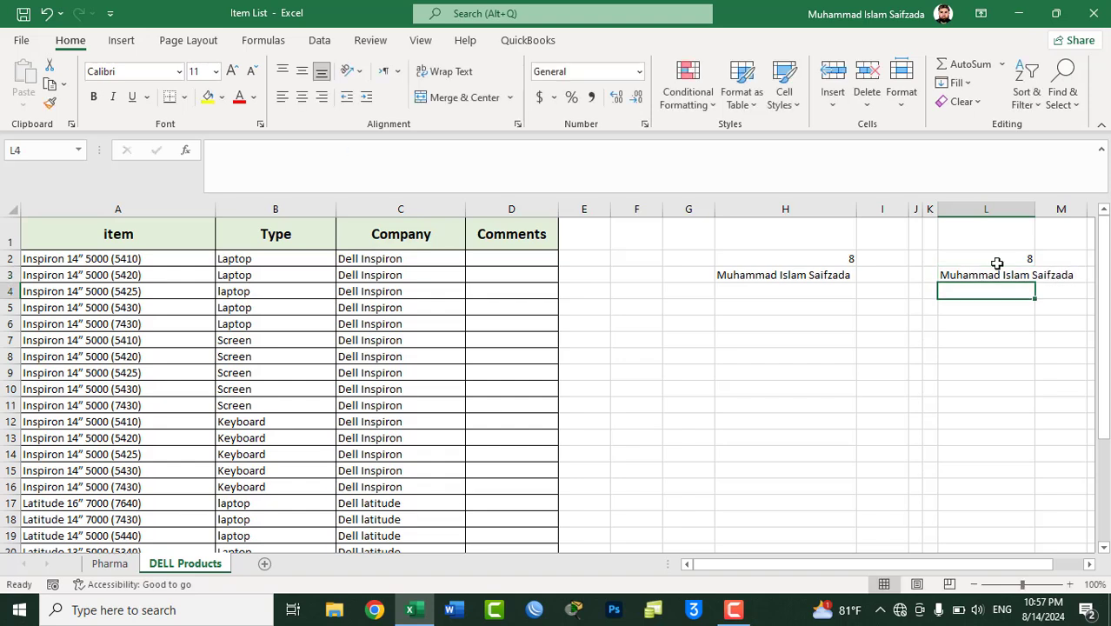
{"action": "double_click", "coordinate": [1035, 206]}
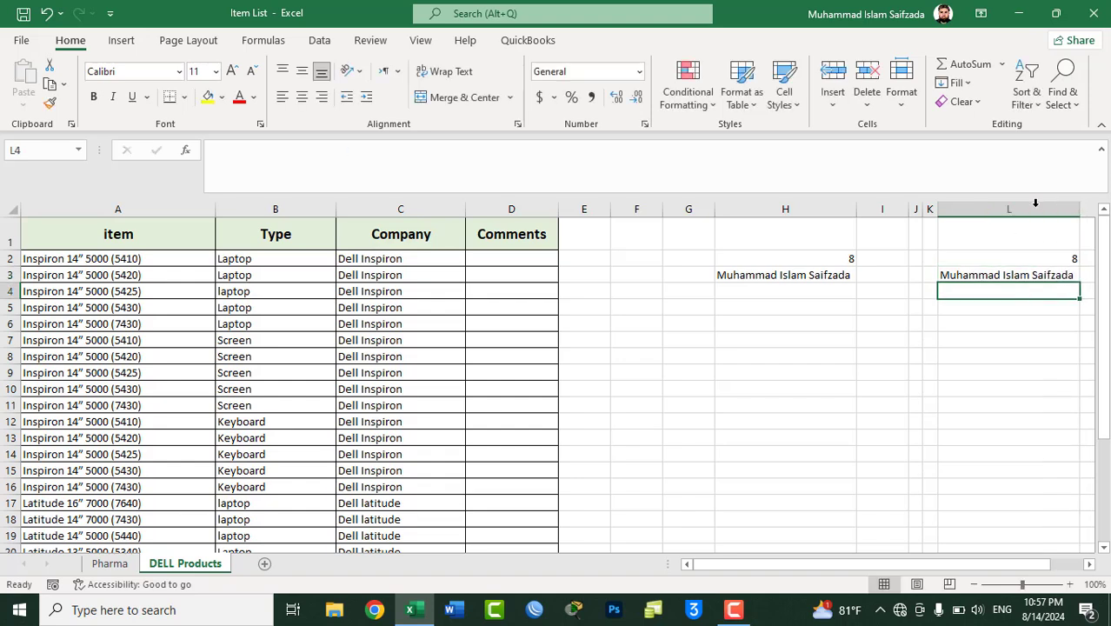
{"action": "left_click", "coordinate": [802, 275]}
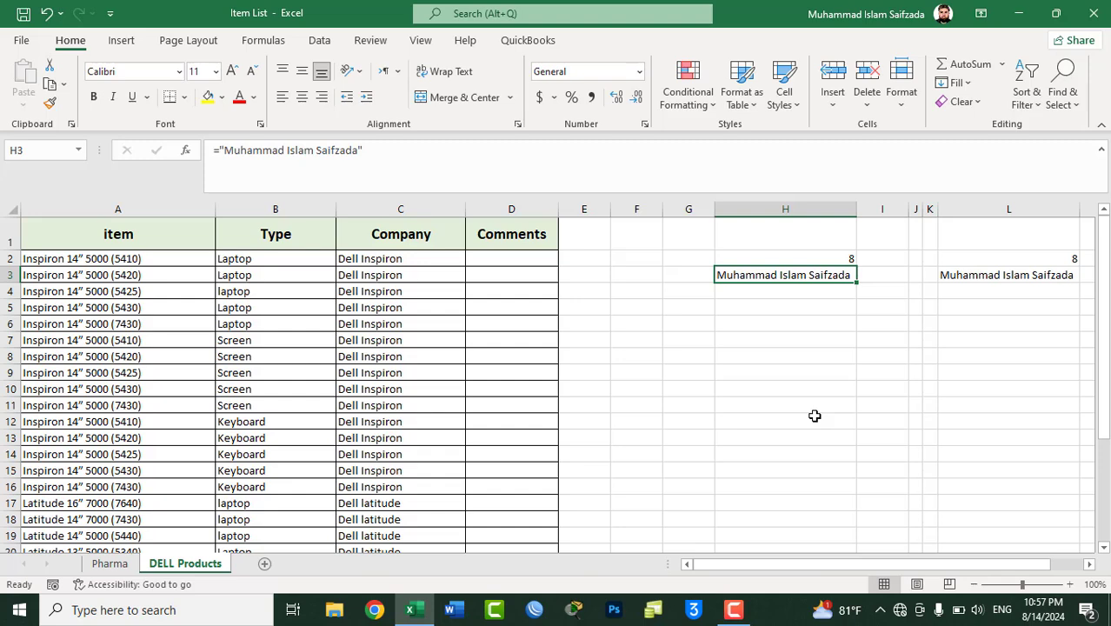
{"action": "left_click", "coordinate": [815, 417]}
Step: Use Go To Special with Formulas limited to Text to select H3 alone
{"action": "key", "text": "ctrl+g"}
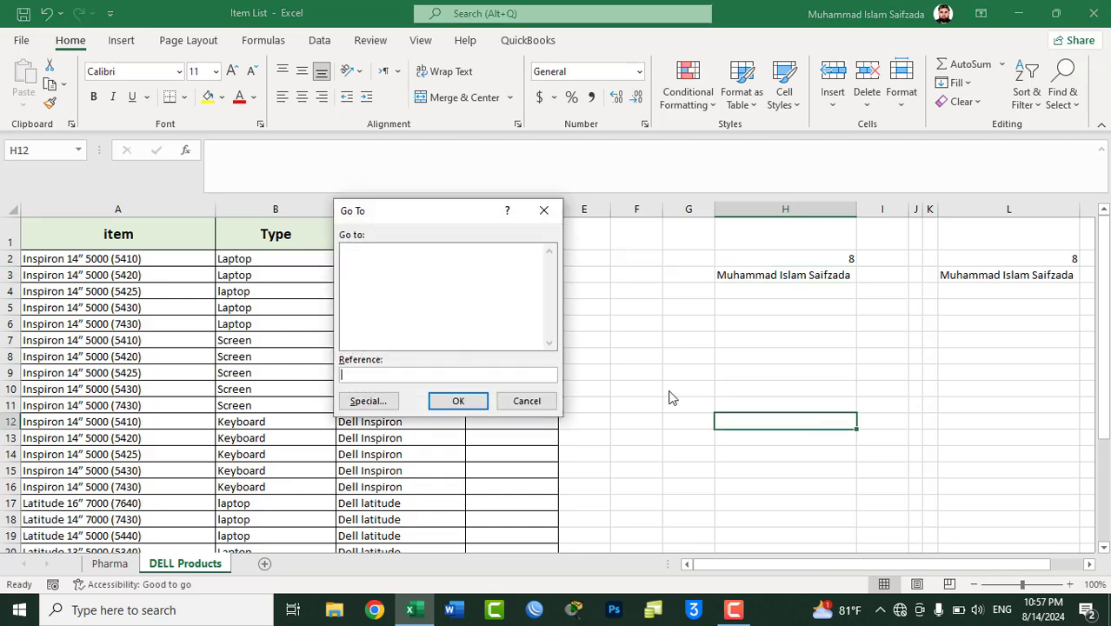
{"action": "left_click", "coordinate": [383, 398]}
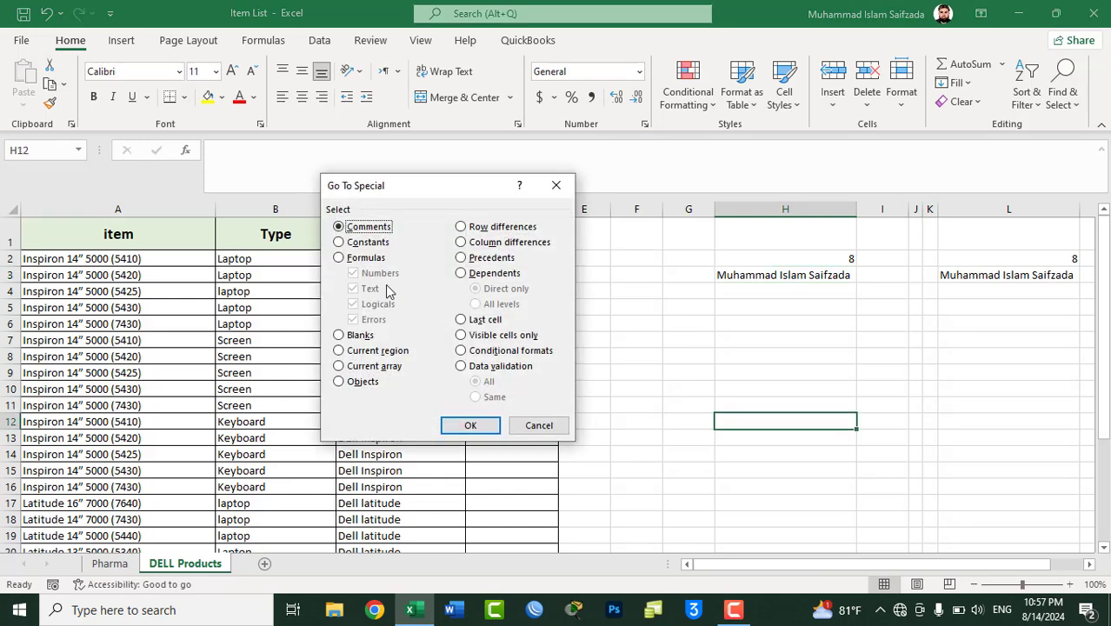
{"action": "left_click", "coordinate": [361, 260]}
{"action": "left_click", "coordinate": [363, 272]}
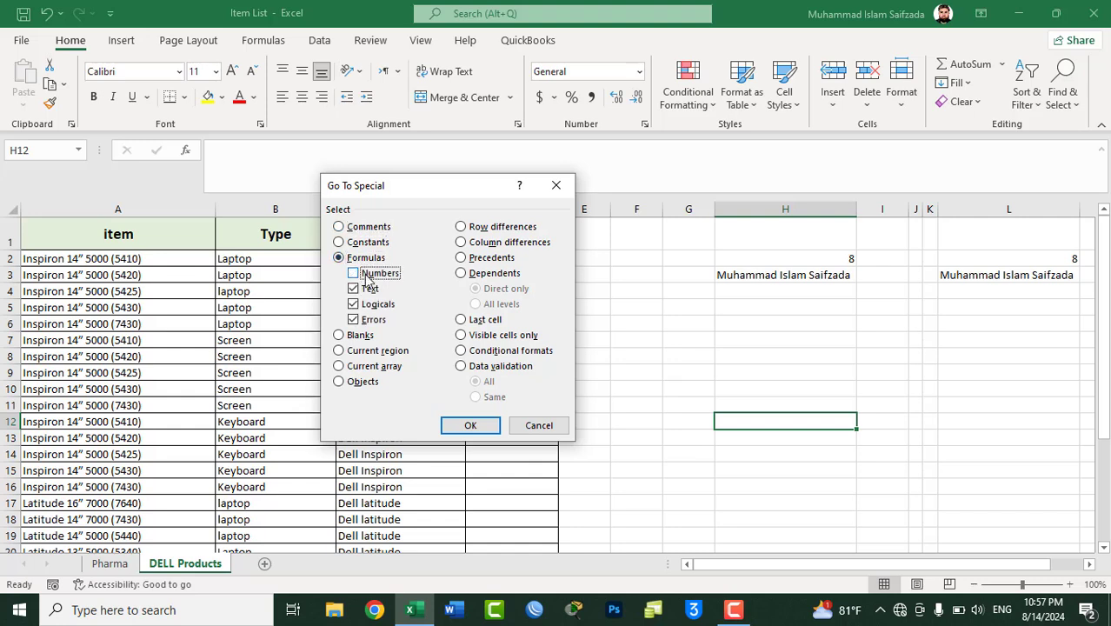
{"action": "left_click", "coordinate": [374, 320]}
{"action": "left_click", "coordinate": [372, 305]}
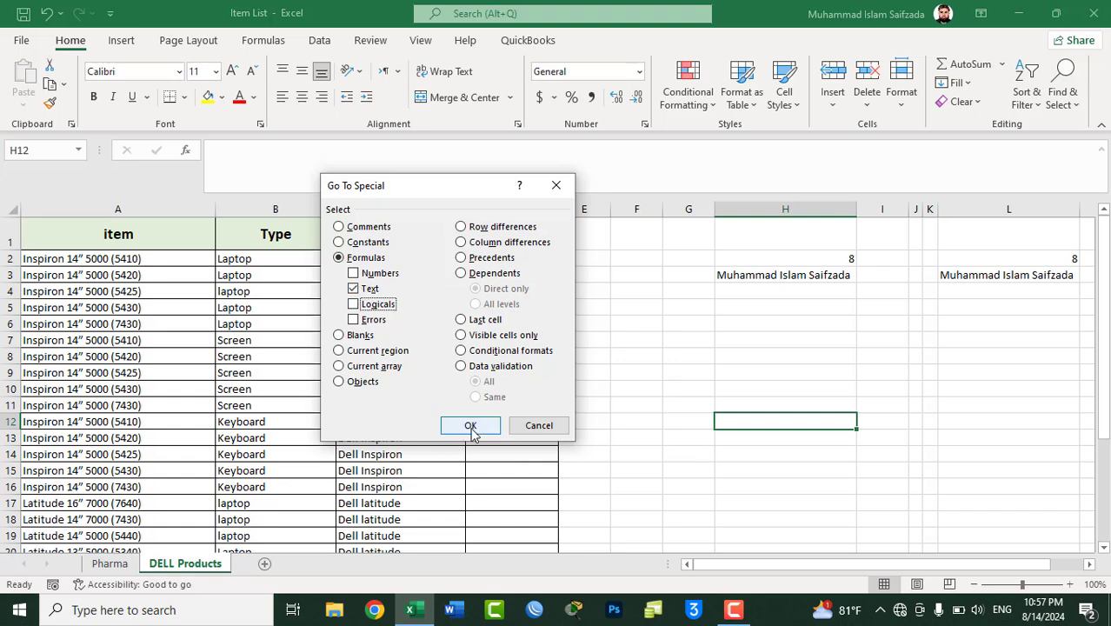
{"action": "left_click", "coordinate": [470, 426]}
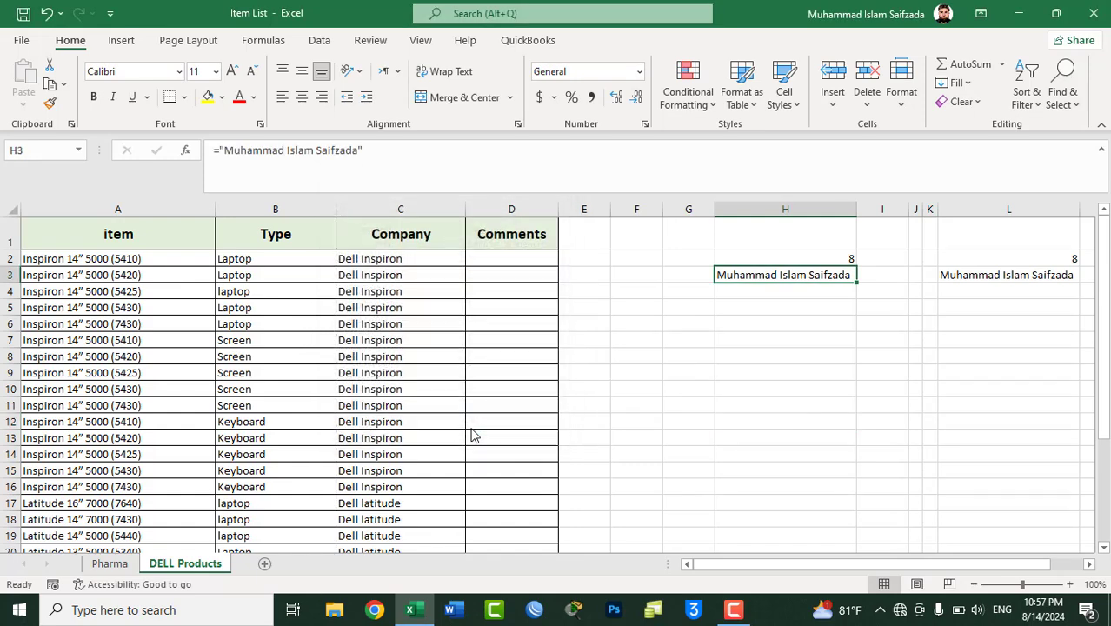
{"action": "left_click", "coordinate": [734, 381]}
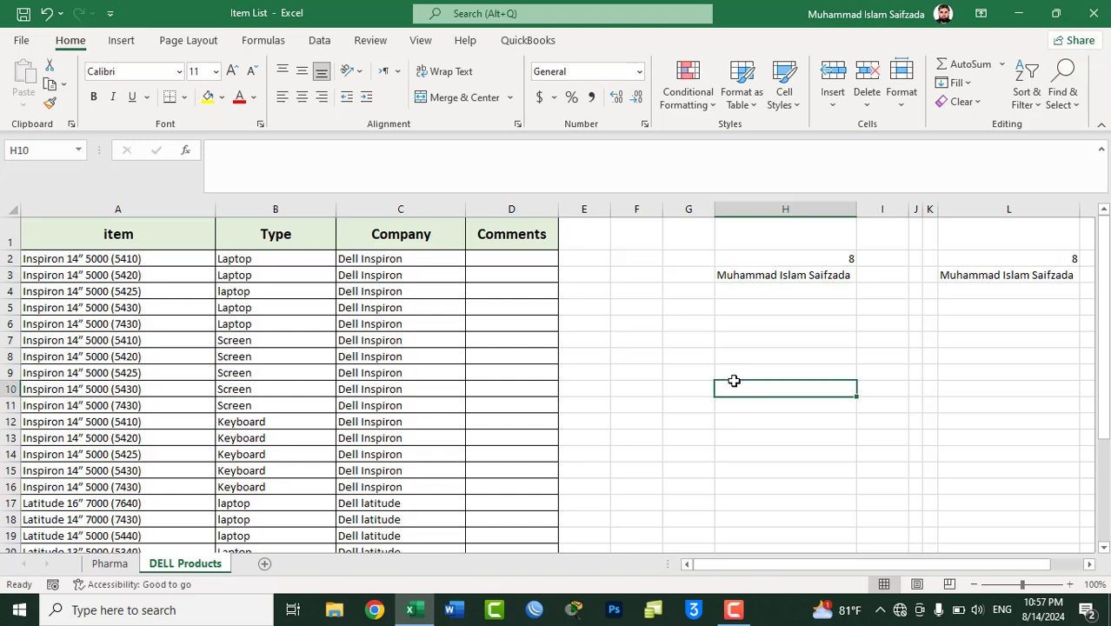
{"action": "key", "text": "ctrl+g"}
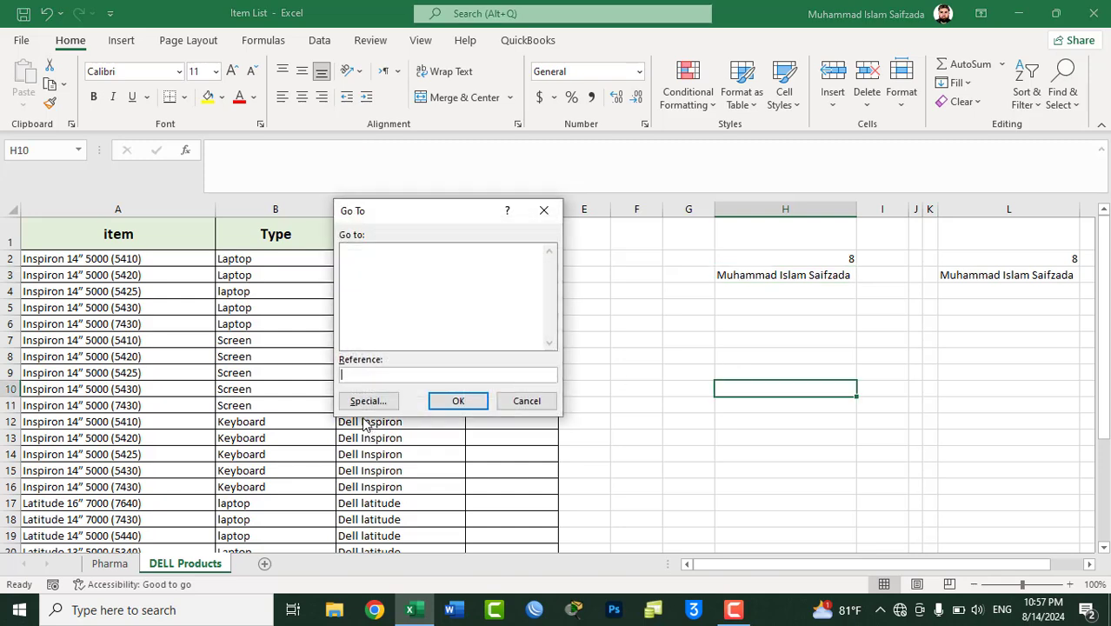
{"action": "left_click", "coordinate": [367, 403]}
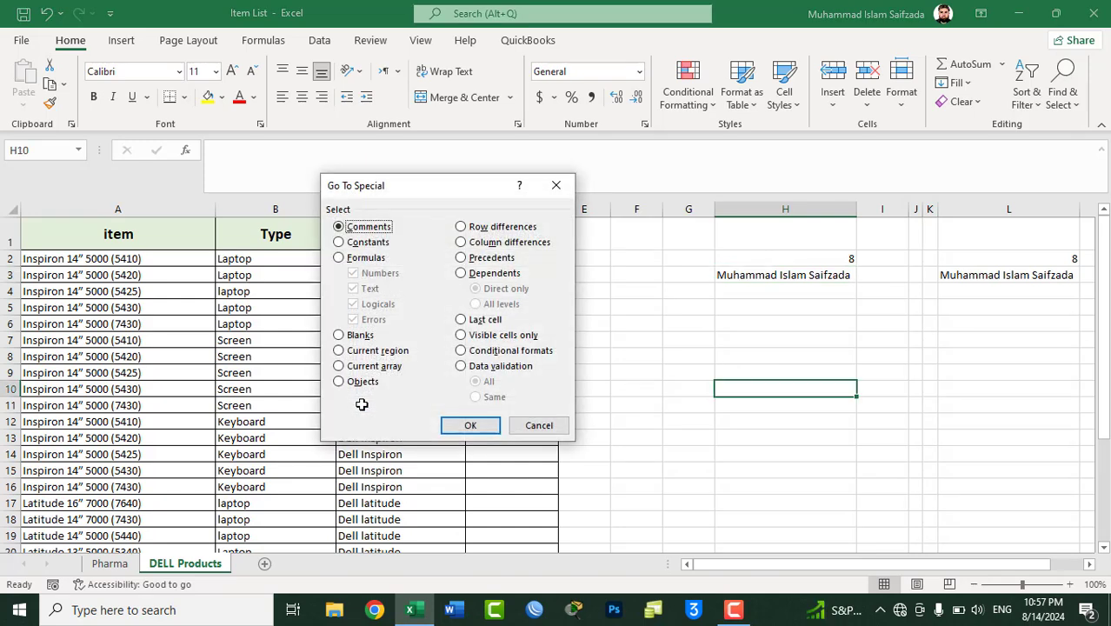
{"action": "left_click", "coordinate": [349, 243]}
{"action": "left_click", "coordinate": [377, 275]}
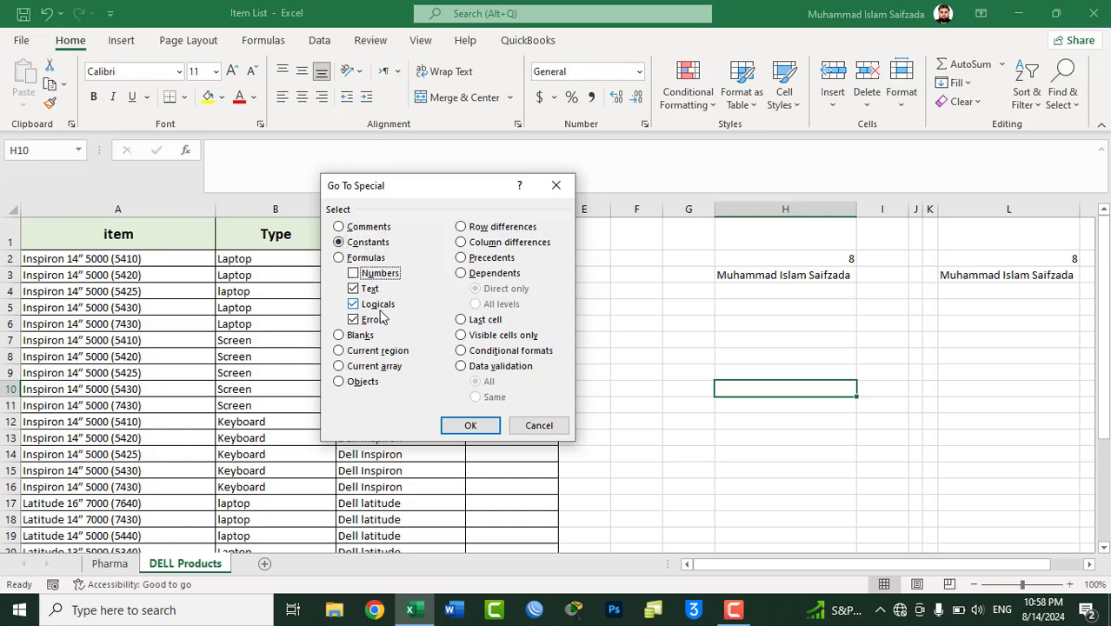
{"action": "left_click", "coordinate": [380, 306]}
{"action": "left_click", "coordinate": [377, 321]}
{"action": "left_click", "coordinate": [461, 424]}
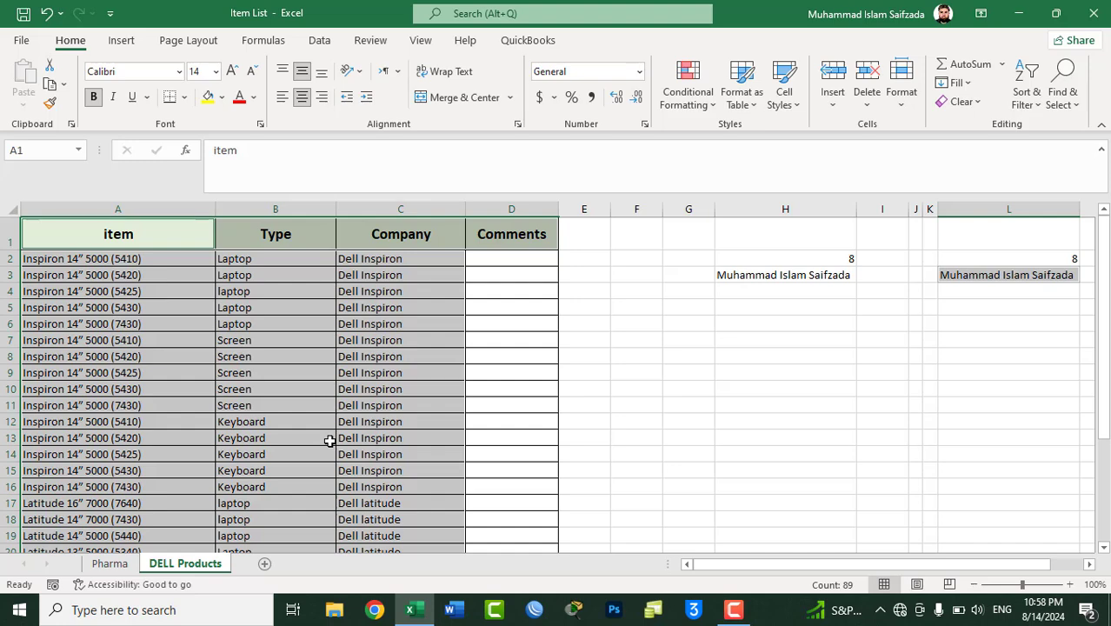
{"action": "left_click", "coordinate": [812, 324]}
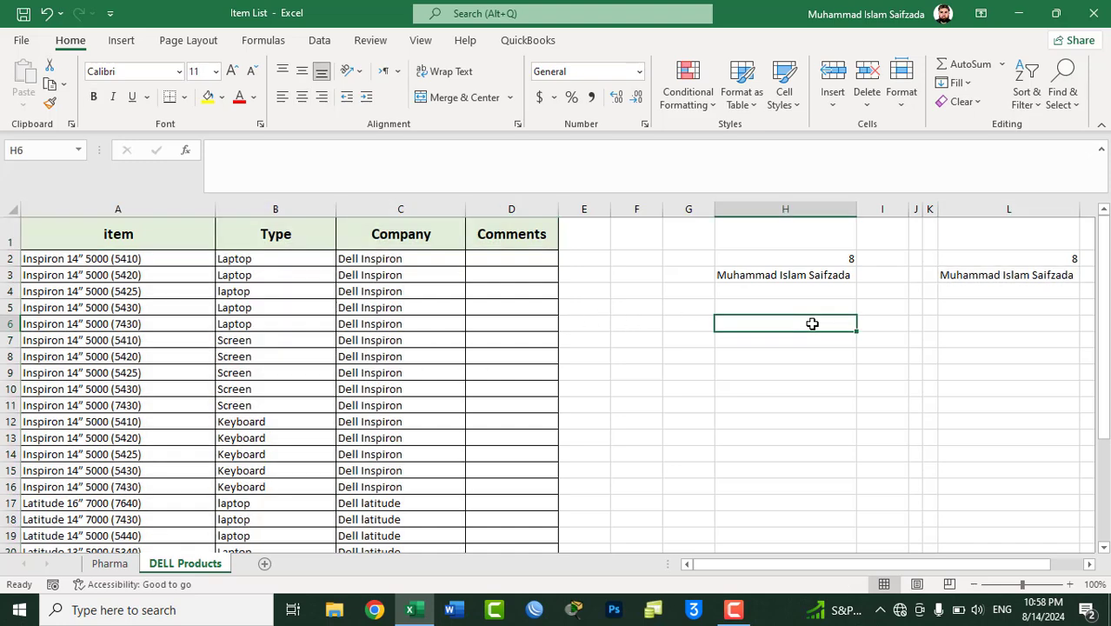
{"action": "key", "text": "ctrl+g"}
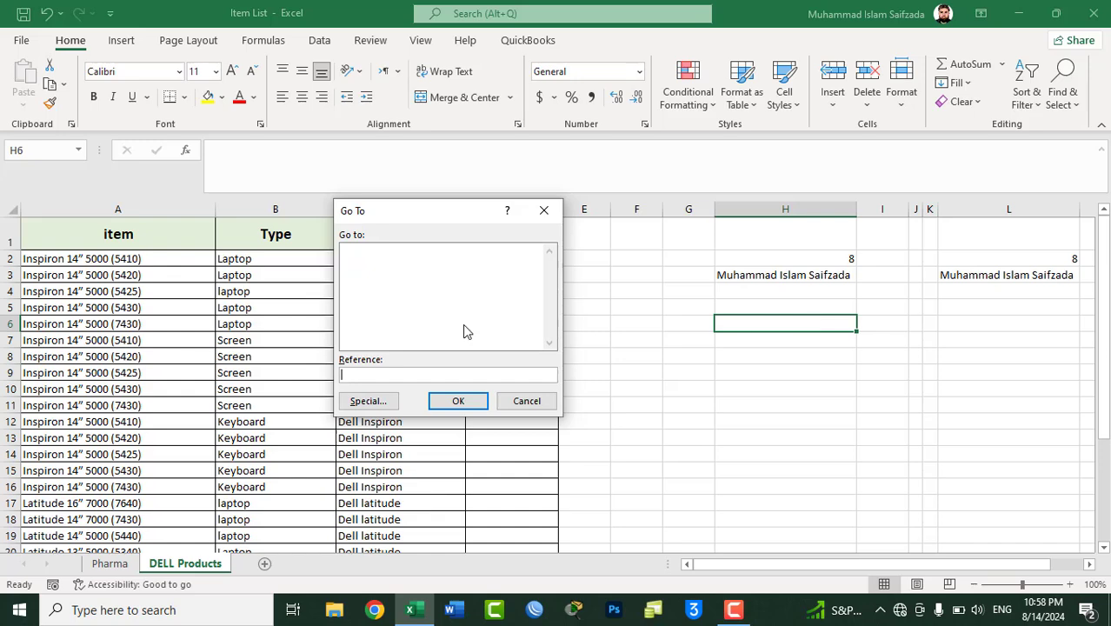
{"action": "left_click", "coordinate": [367, 403]}
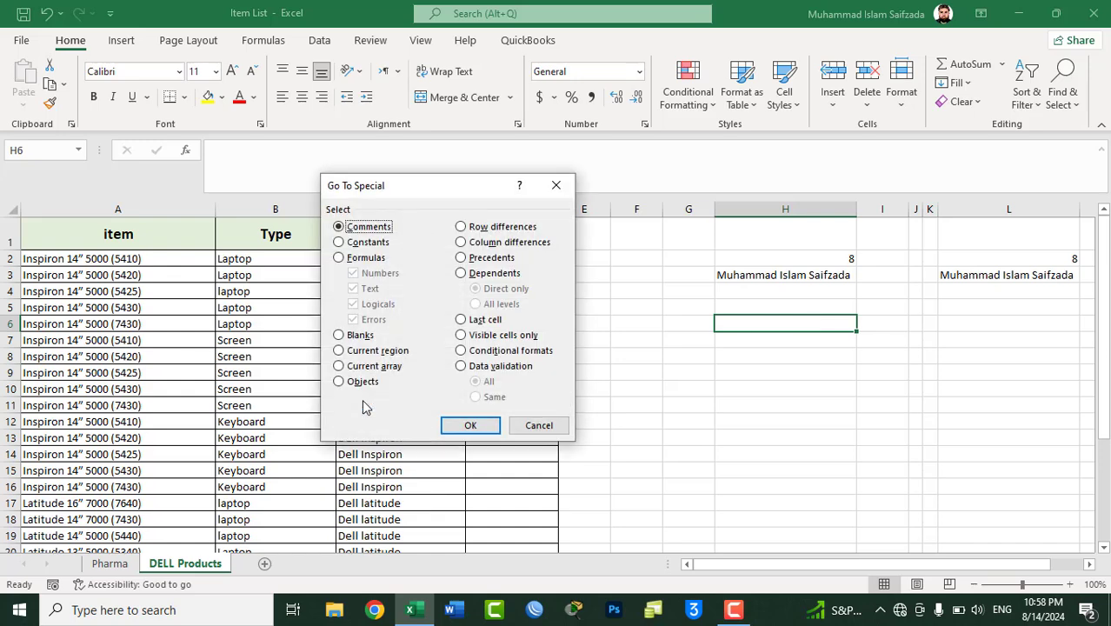
{"action": "left_click", "coordinate": [356, 259]}
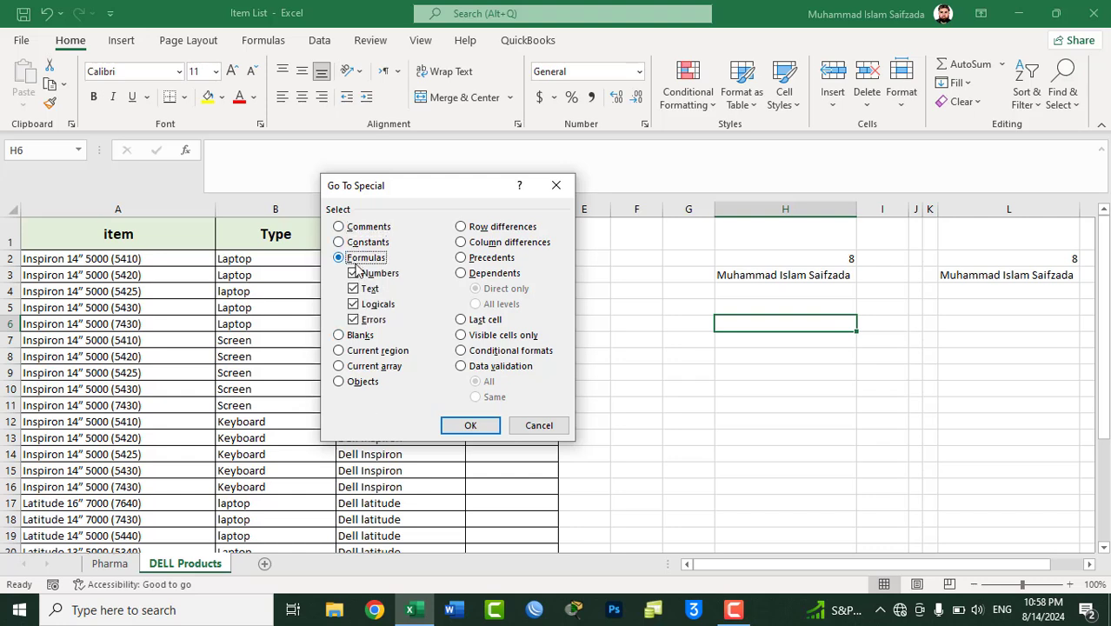
{"action": "left_click", "coordinate": [528, 426]}
Step: Enter =4=4, =4>3 and =4>5 in H5:H7, showing TRUE, TRUE, FALSE, then select them
{"action": "left_click", "coordinate": [762, 309]}
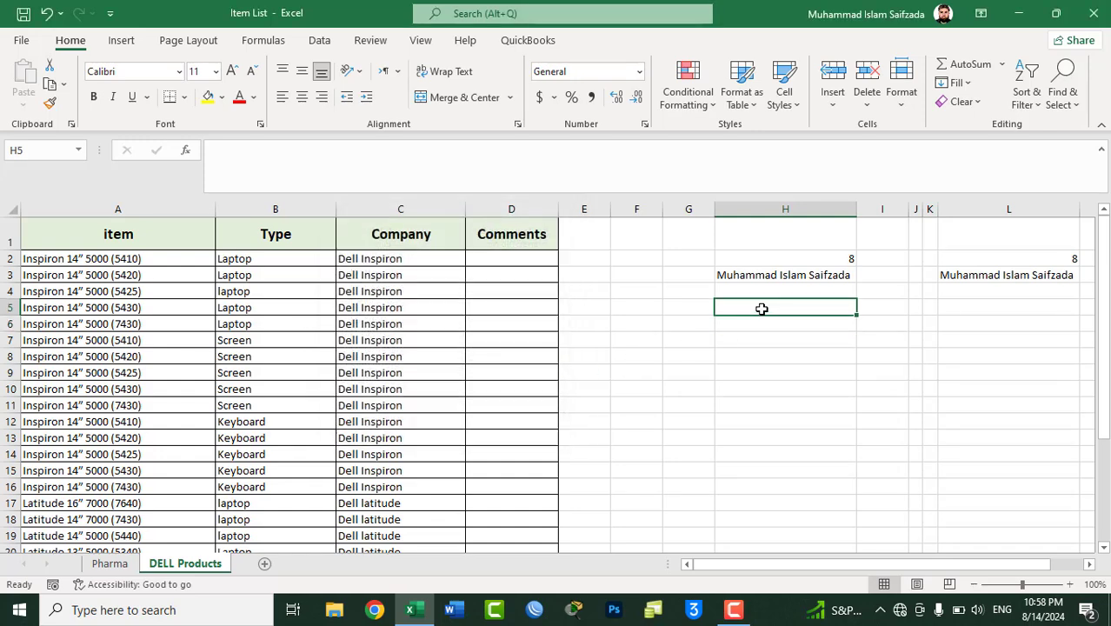
{"action": "type", "text": "="}
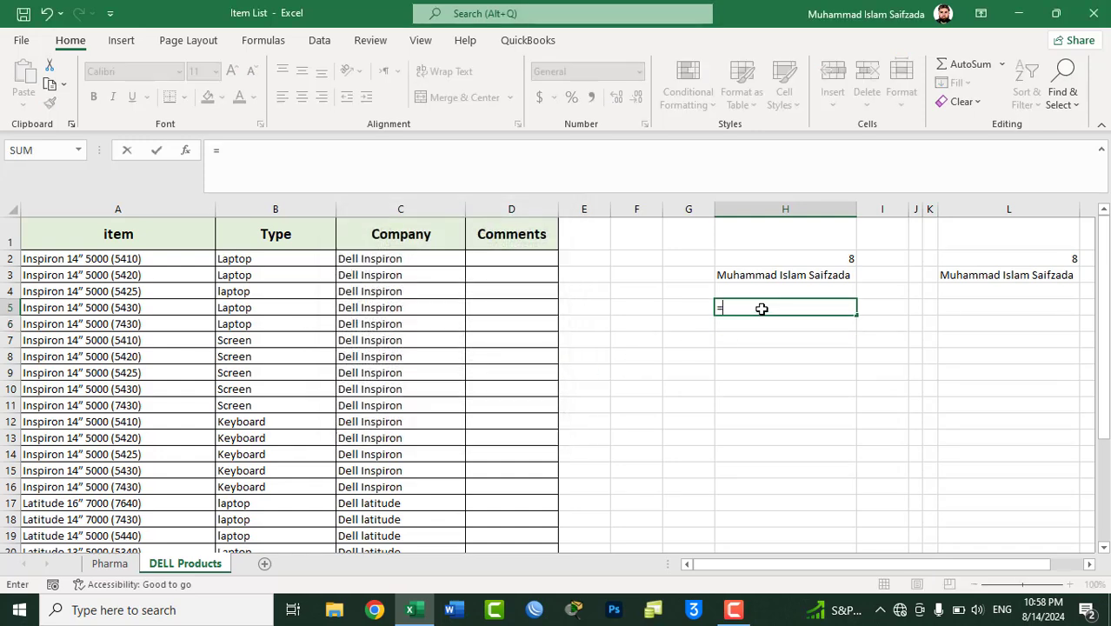
{"action": "type", "text": "4-"}
{"action": "type", "text": "4="}
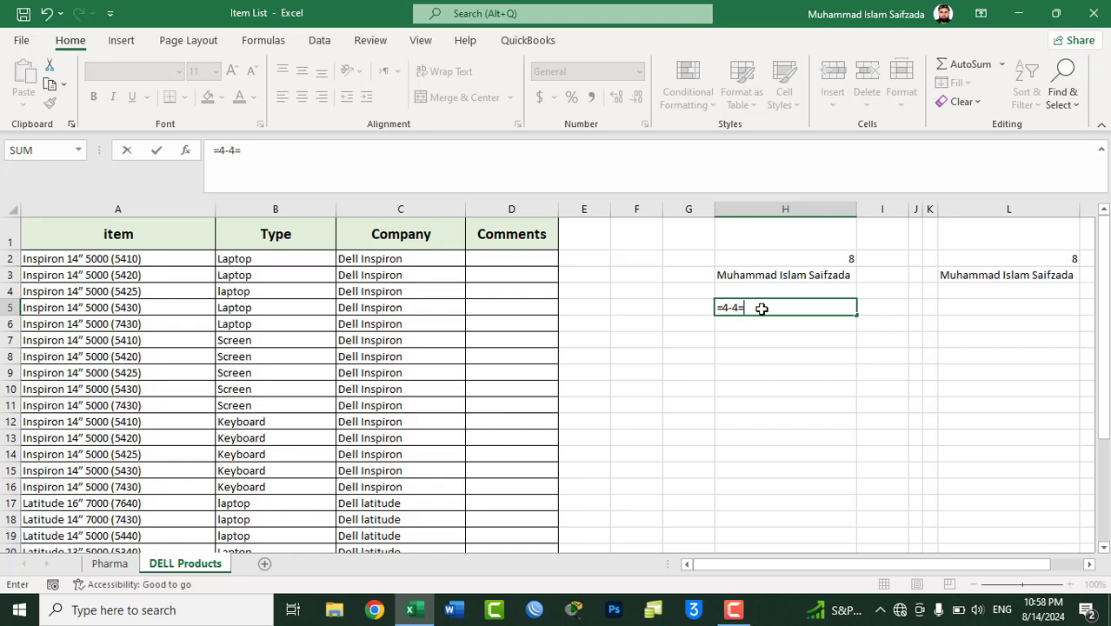
{"action": "type", "text": "0"}
{"action": "type", "text": "=4"}
{"action": "key", "text": "Return"}
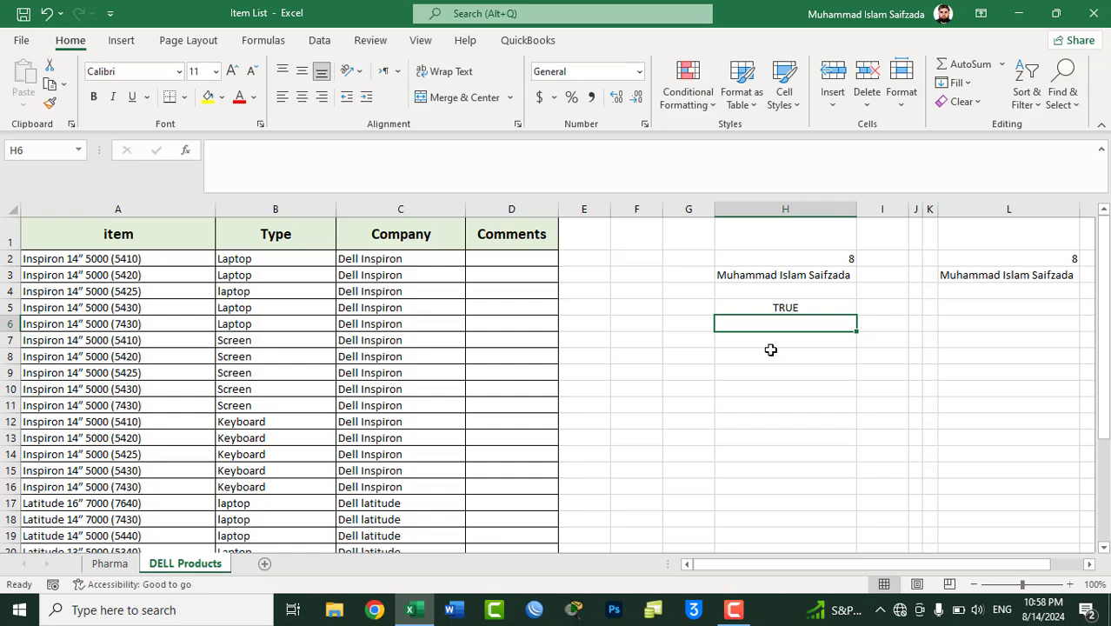
{"action": "type", "text": "="}
{"action": "type", "text": "4"}
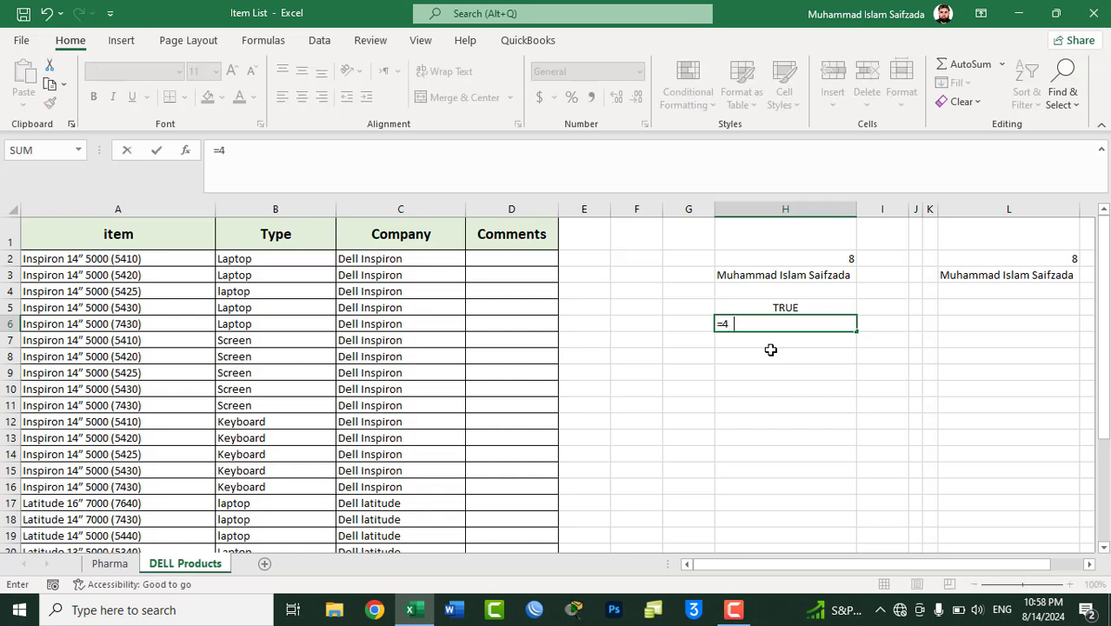
{"action": "type", "text": ">3"}
{"action": "key", "text": "Return"}
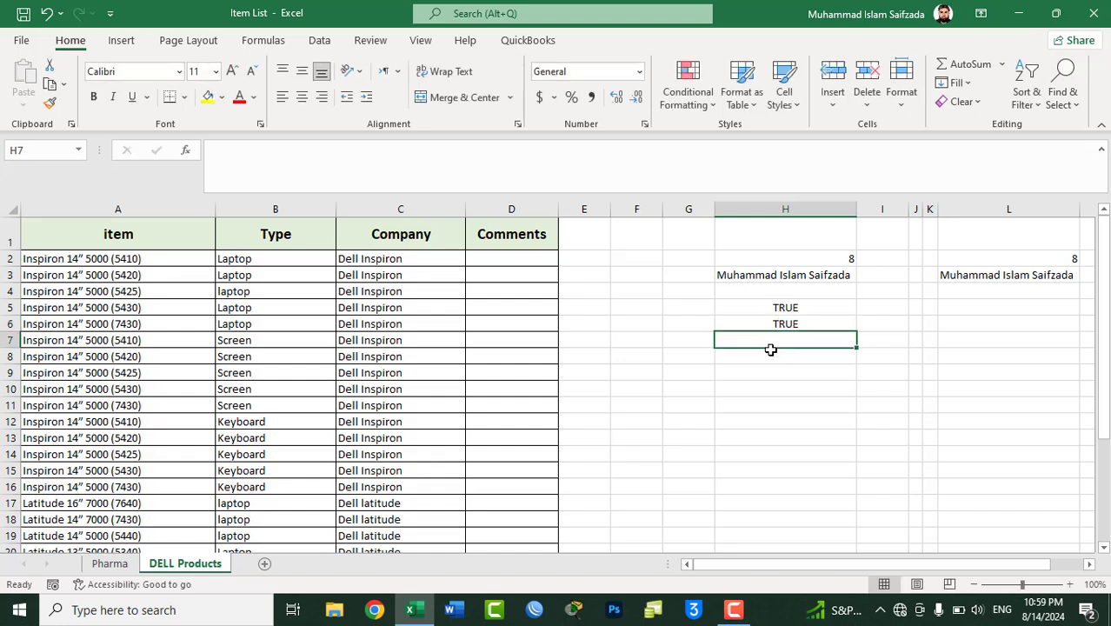
{"action": "type", "text": "=4"}
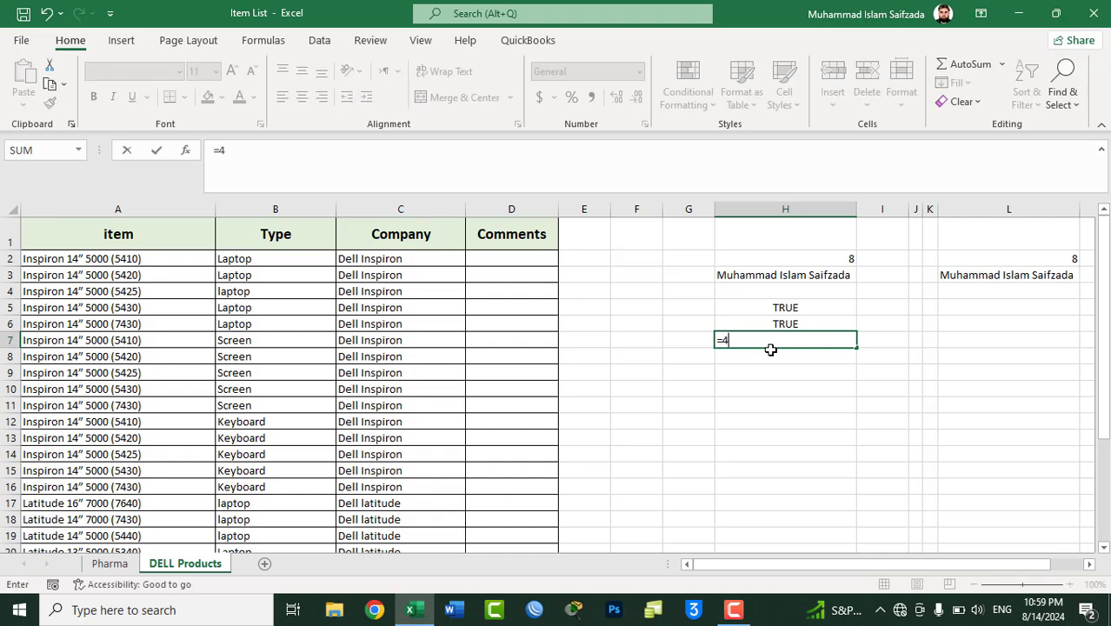
{"action": "type", "text": ">"}
{"action": "type", "text": "5"}
{"action": "key", "text": "Return"}
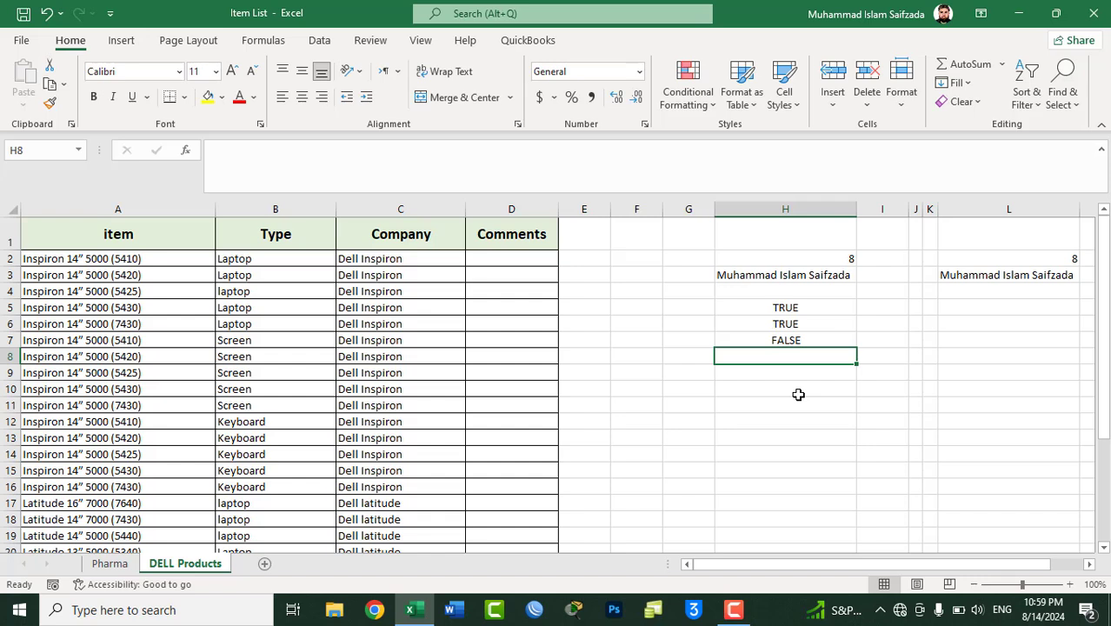
{"action": "left_click_drag", "start_coordinate": [765, 306], "coordinate": [761, 340]}
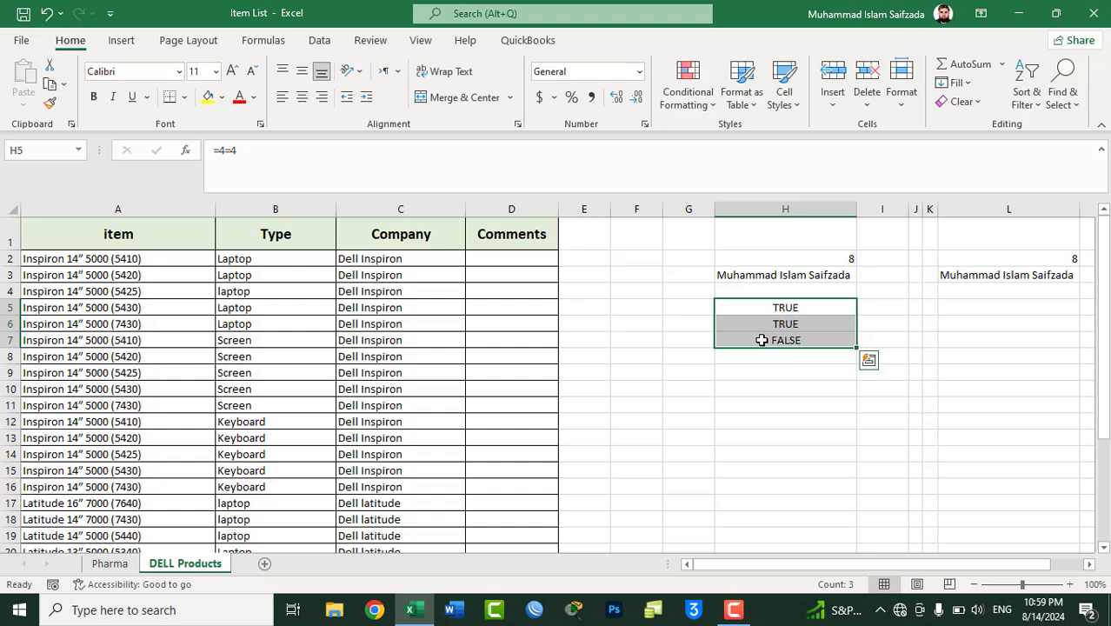
Step: Use Go To Special on formulas with only Logicals checked to select H5:H7
{"action": "left_click", "coordinate": [779, 396]}
{"action": "key", "text": "ctrl+g"}
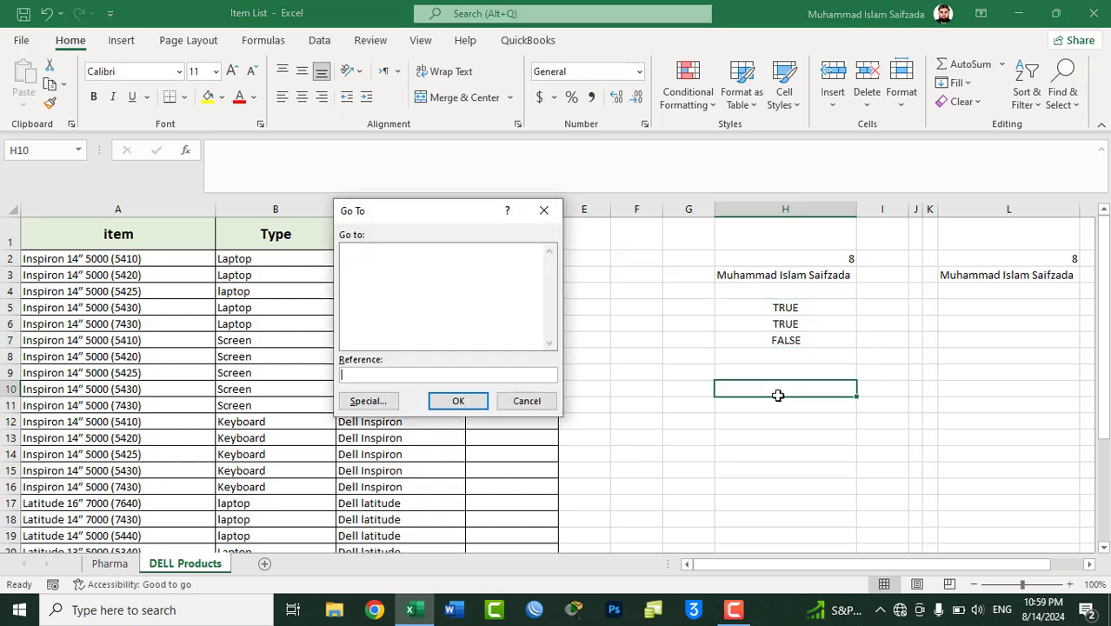
{"action": "left_click", "coordinate": [368, 401]}
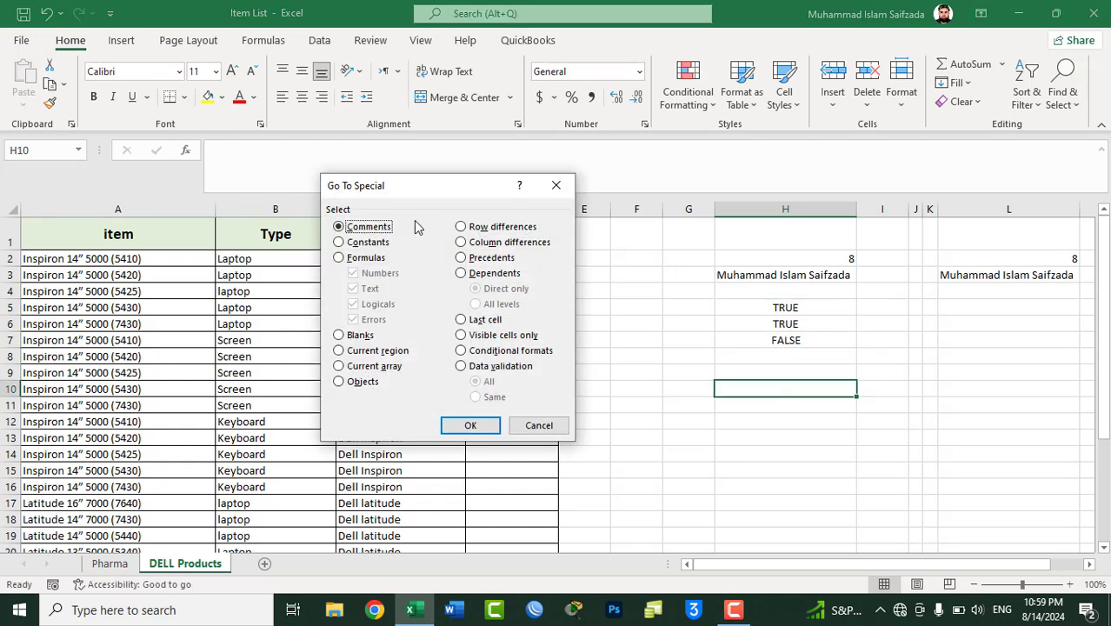
{"action": "left_click", "coordinate": [353, 259]}
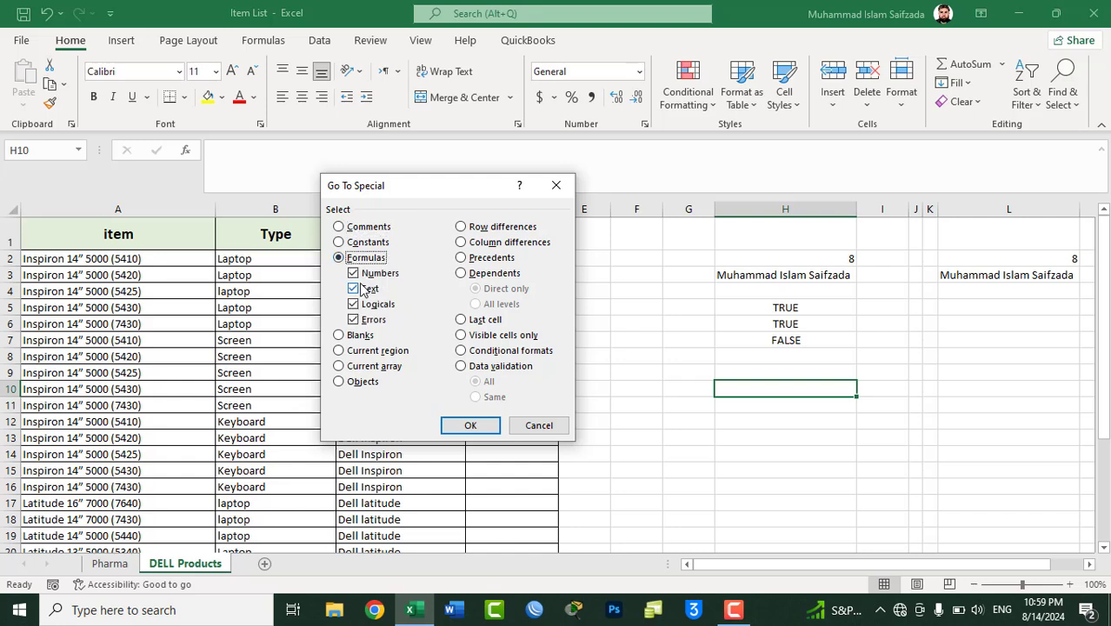
{"action": "left_click", "coordinate": [367, 289]}
{"action": "left_click", "coordinate": [367, 274]}
{"action": "left_click", "coordinate": [372, 320]}
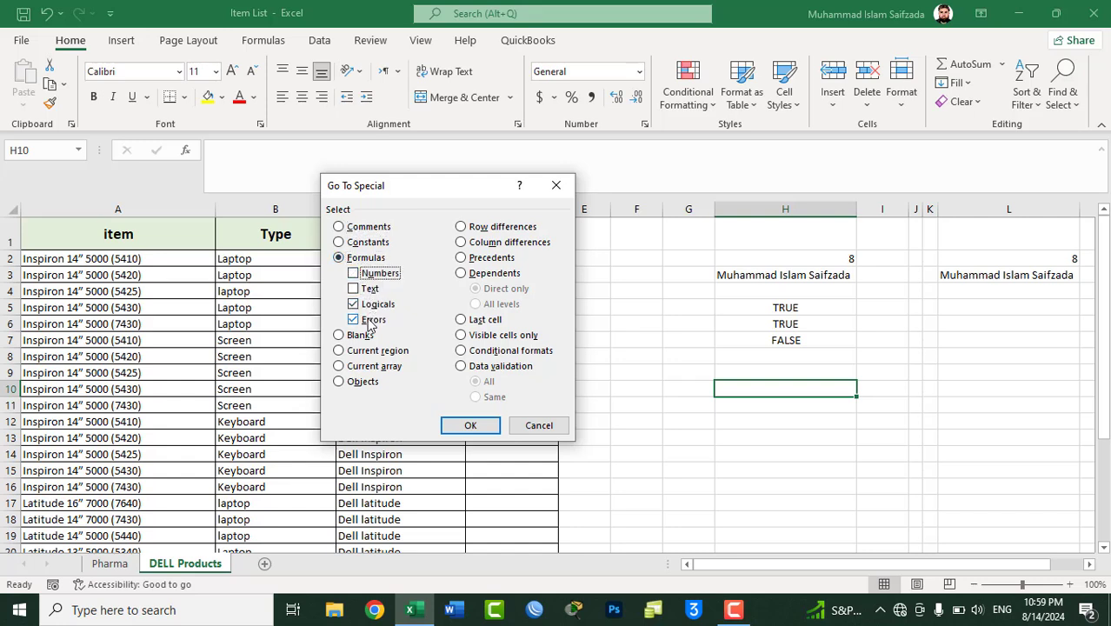
{"action": "left_click", "coordinate": [461, 428]}
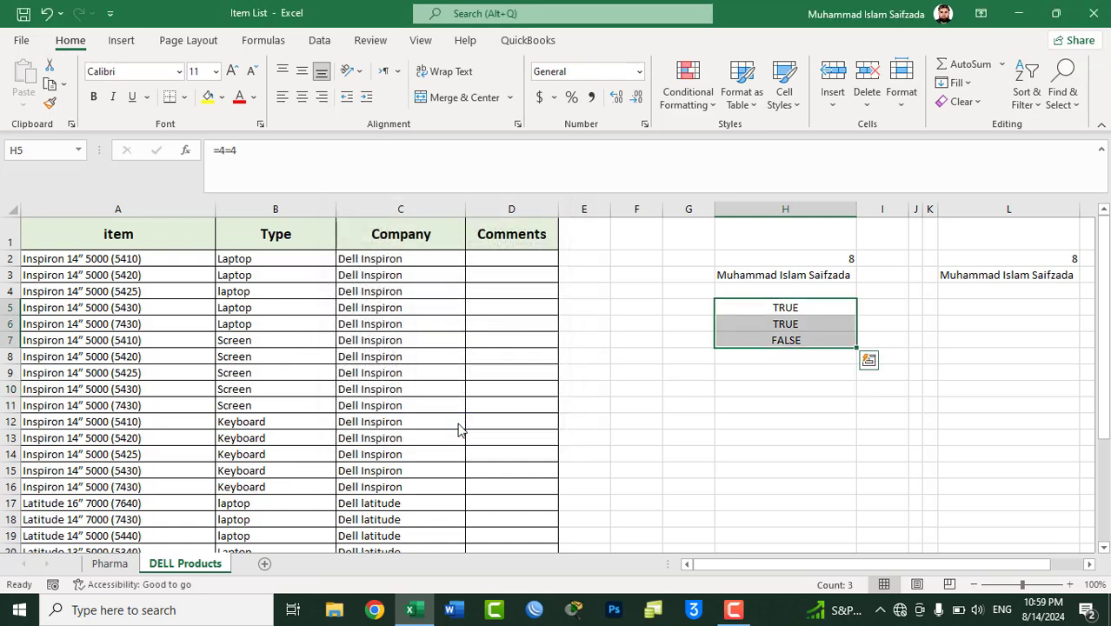
Step: Type TRUE, TRUE, FALSE into L5:L7, then select H5:H7 and L5:L7 to compare
{"action": "left_click", "coordinate": [968, 307]}
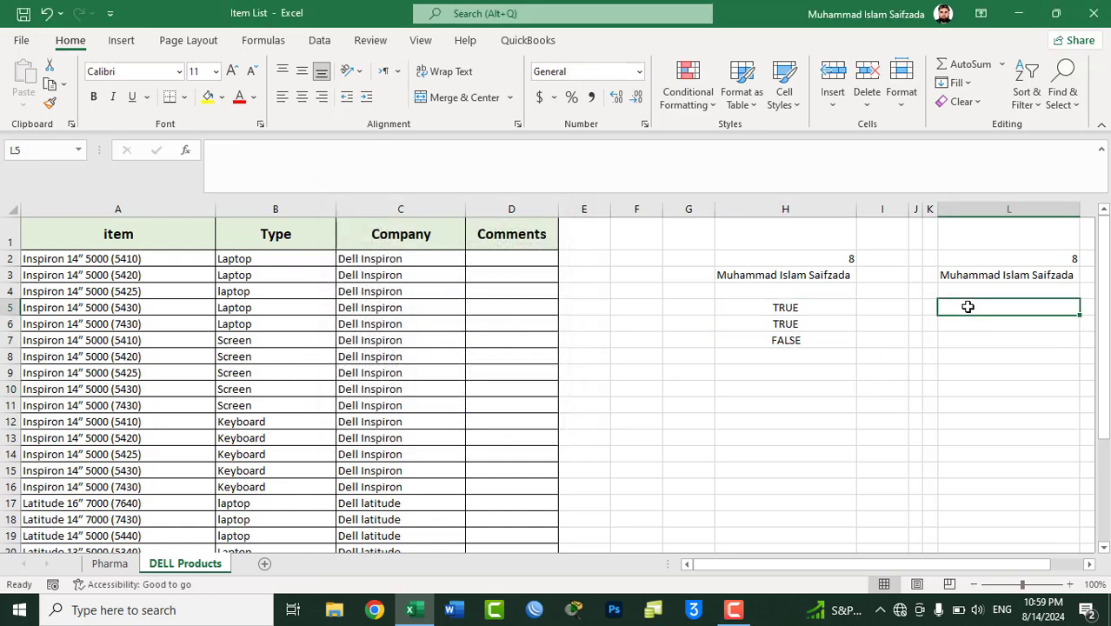
{"action": "type", "text": "T"}
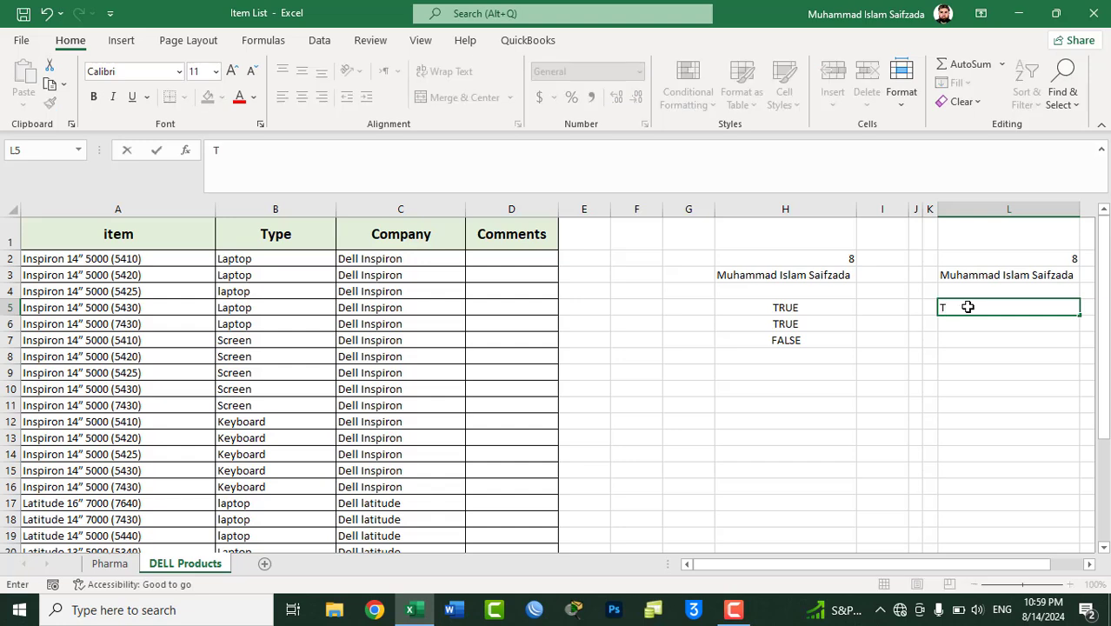
{"action": "type", "text": "rue"}
{"action": "key", "text": "Return"}
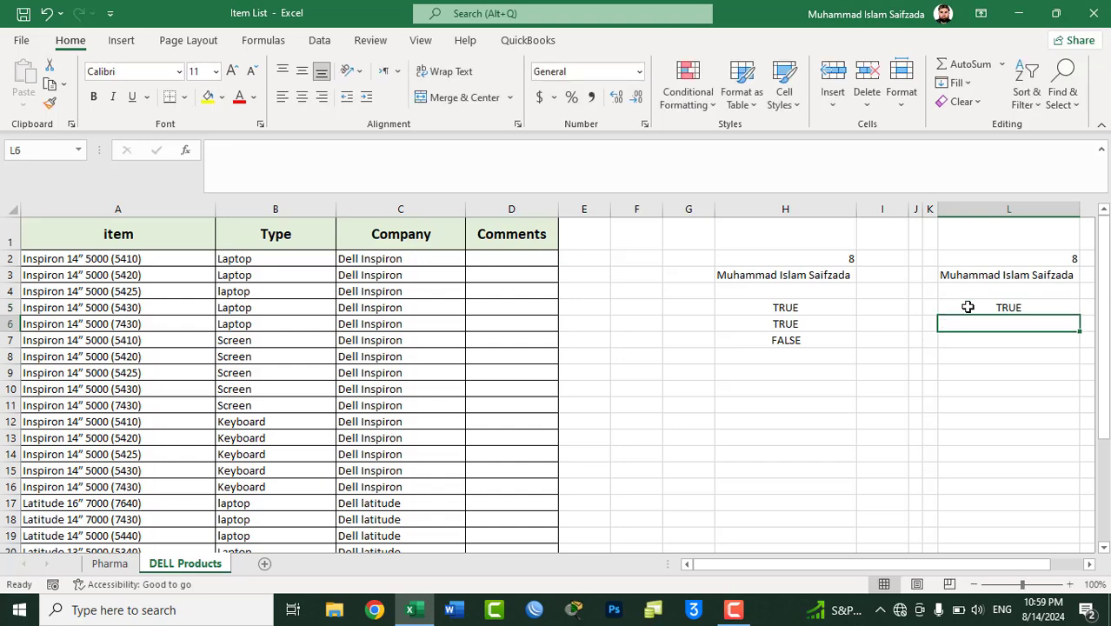
{"action": "type", "text": "Tru"}
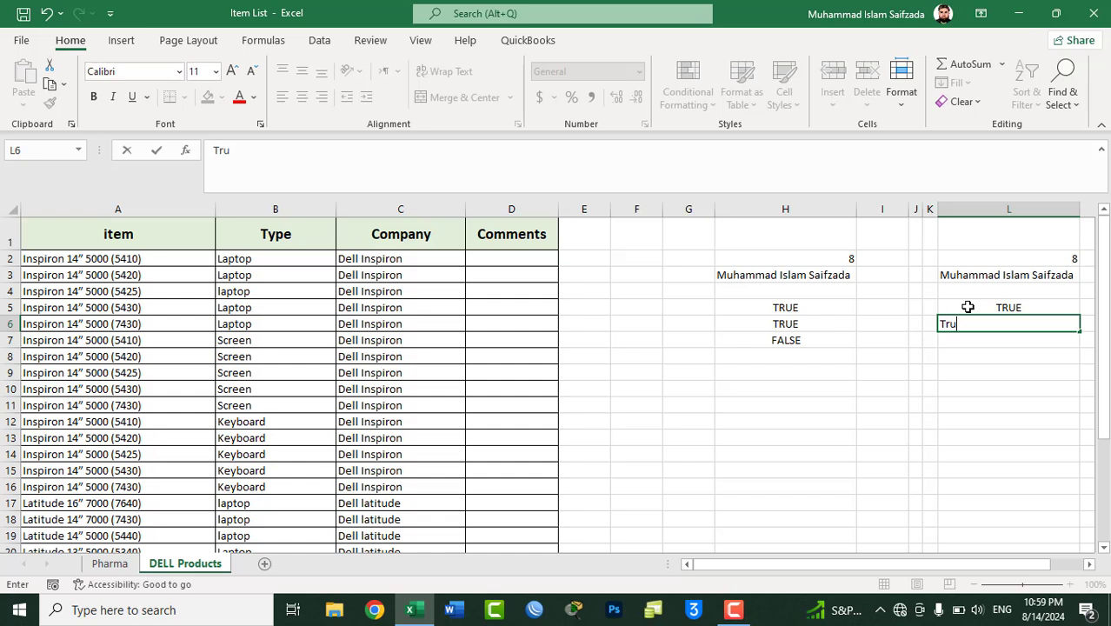
{"action": "type", "text": "e"}
{"action": "key", "text": "Return"}
{"action": "type", "text": "F"}
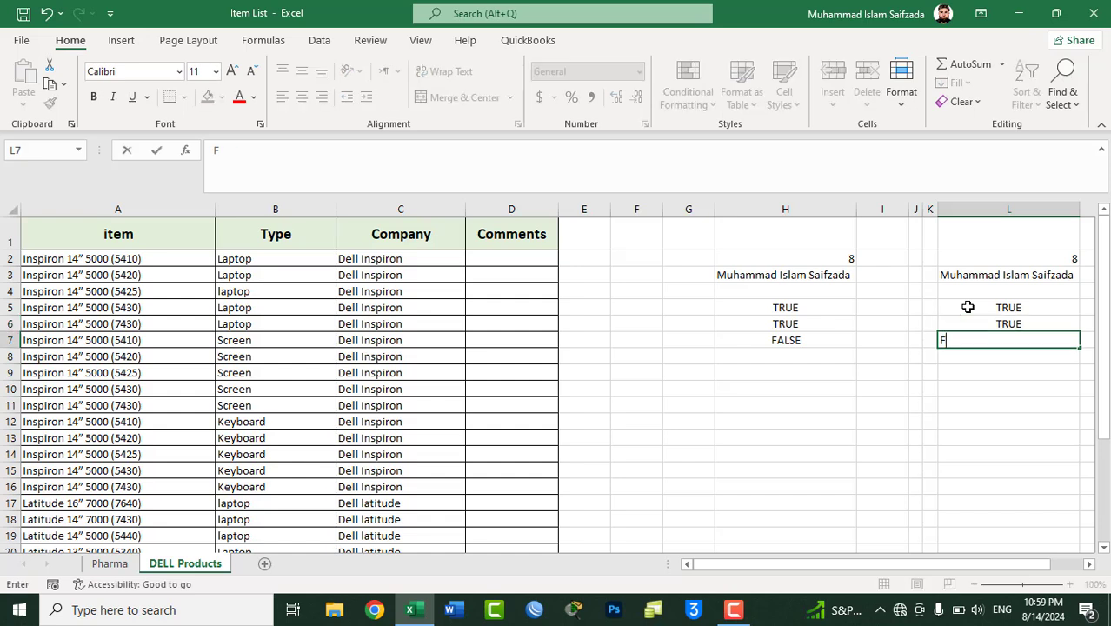
{"action": "type", "text": "als"}
{"action": "type", "text": "e"}
{"action": "key", "text": "Return"}
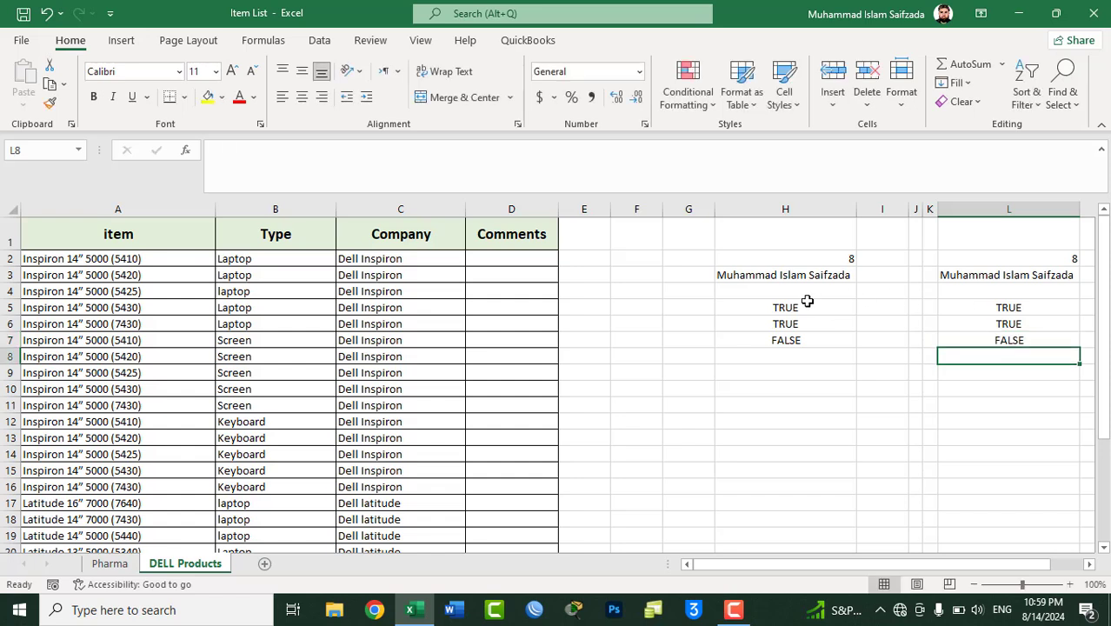
{"action": "left_click_drag", "start_coordinate": [795, 307], "coordinate": [791, 342]}
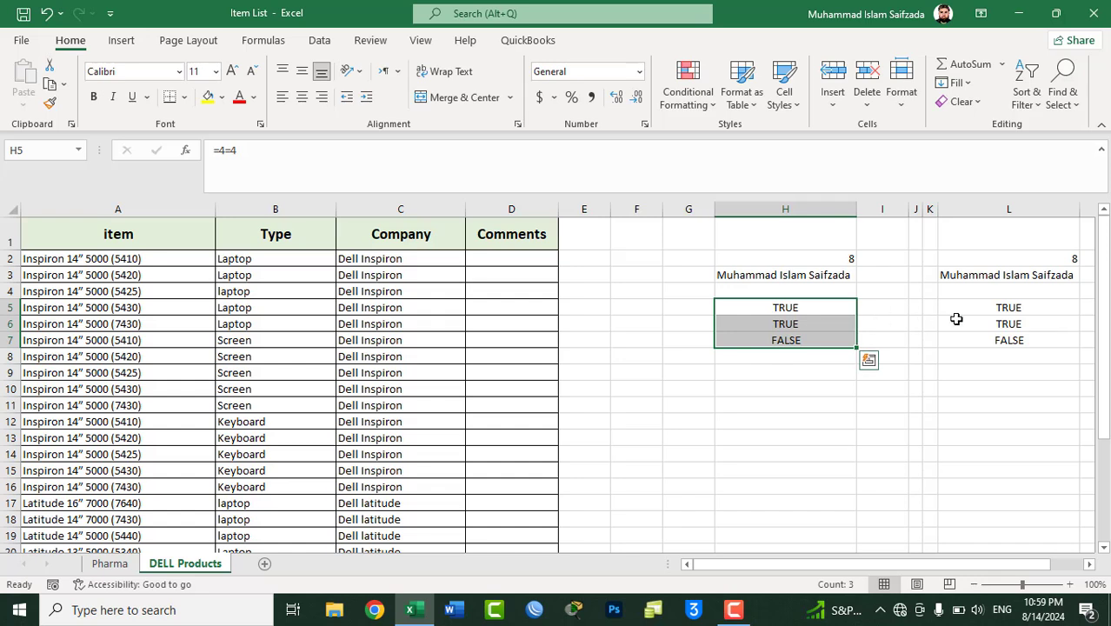
{"action": "left_click_drag", "start_coordinate": [1002, 311], "coordinate": [990, 345]}
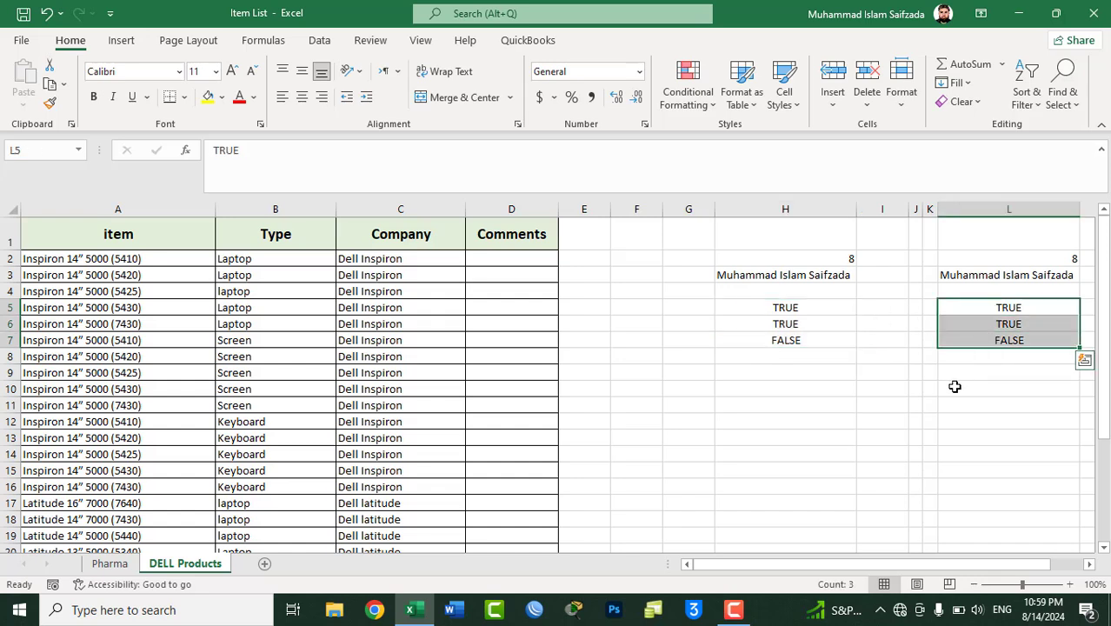
Step: Select constant cells holding logical values with Go To Special, picking out L5:L7
{"action": "left_click", "coordinate": [694, 358]}
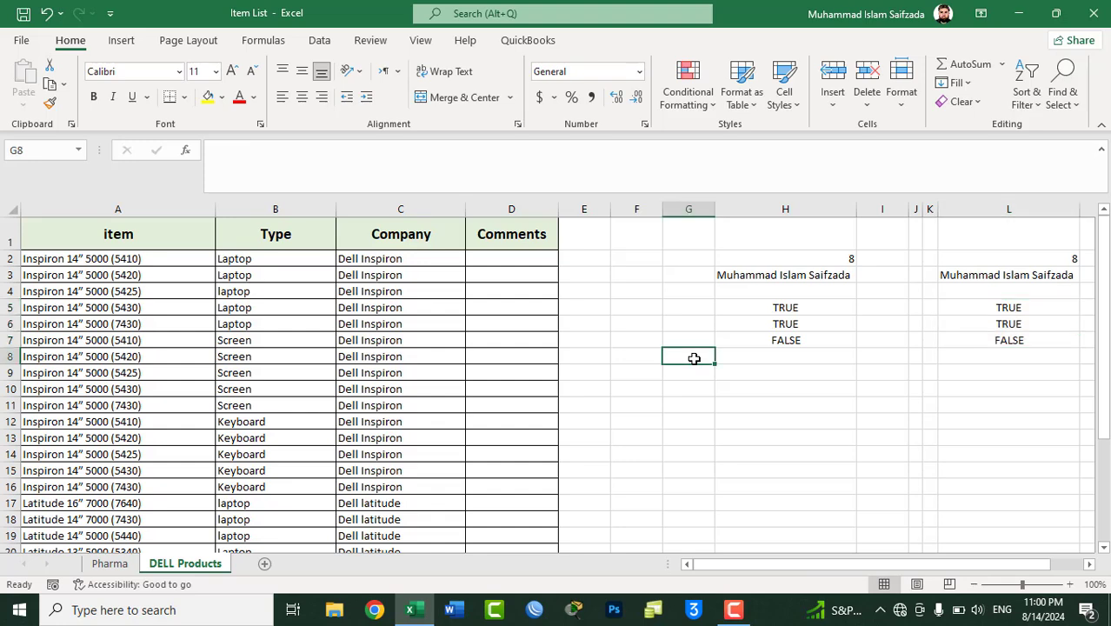
{"action": "key", "text": "ctrl+g"}
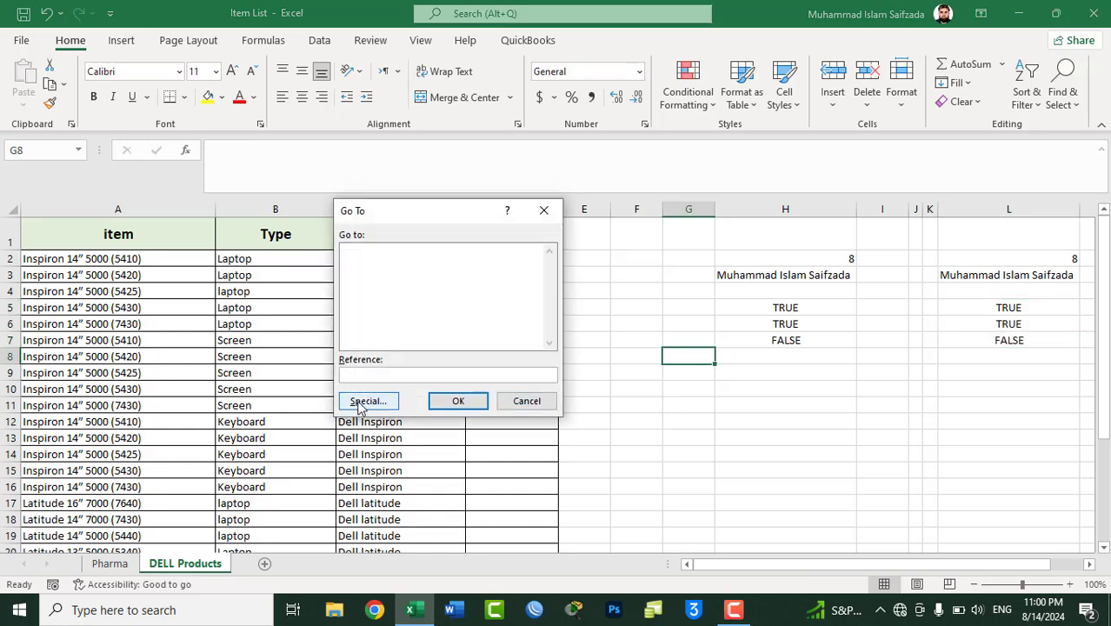
{"action": "left_click", "coordinate": [361, 402]}
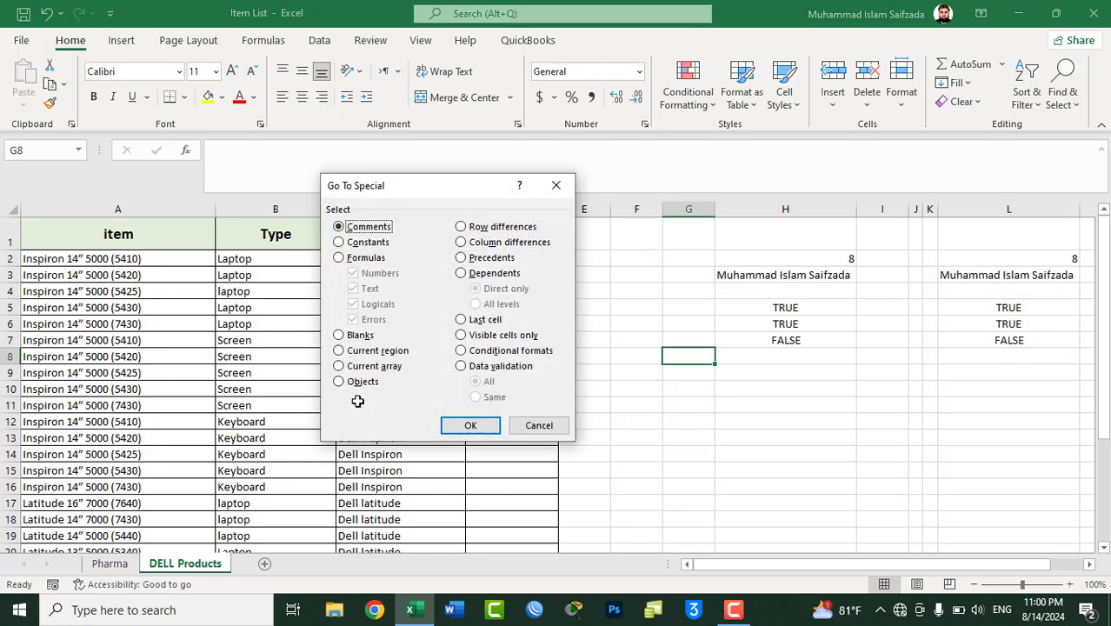
{"action": "left_click", "coordinate": [369, 244]}
{"action": "left_click", "coordinate": [374, 274]}
{"action": "left_click", "coordinate": [372, 289]}
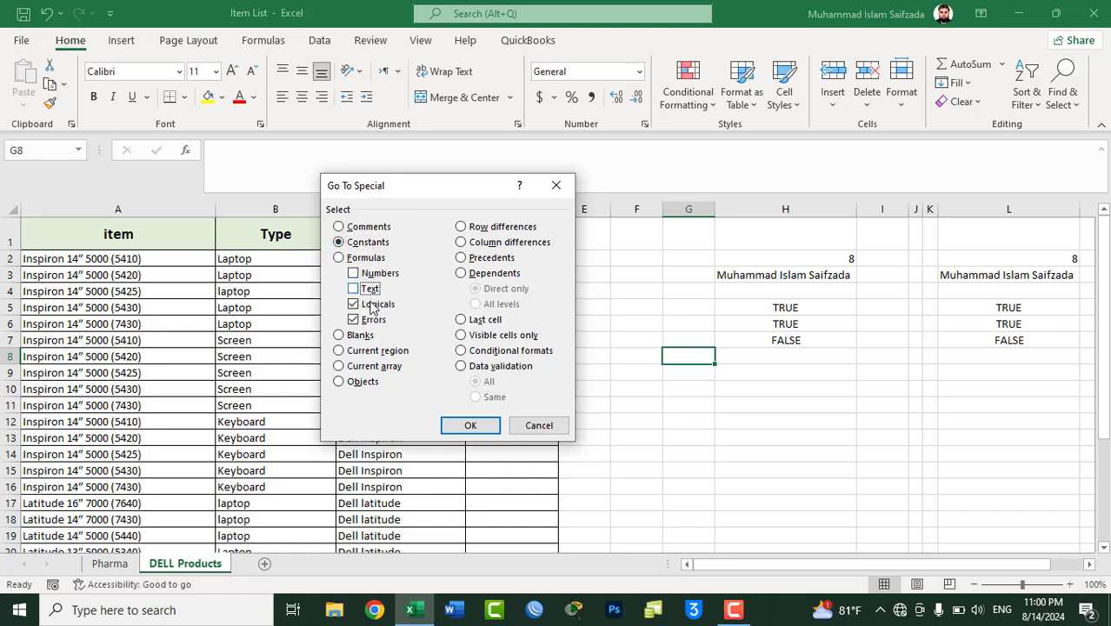
{"action": "left_click", "coordinate": [371, 321]}
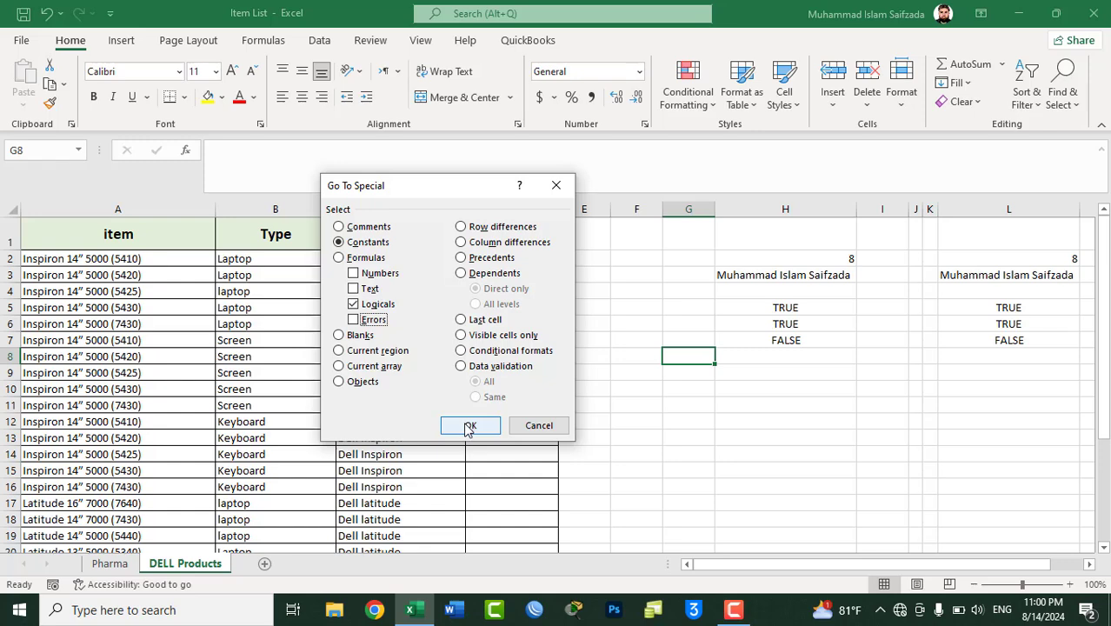
{"action": "left_click", "coordinate": [470, 426]}
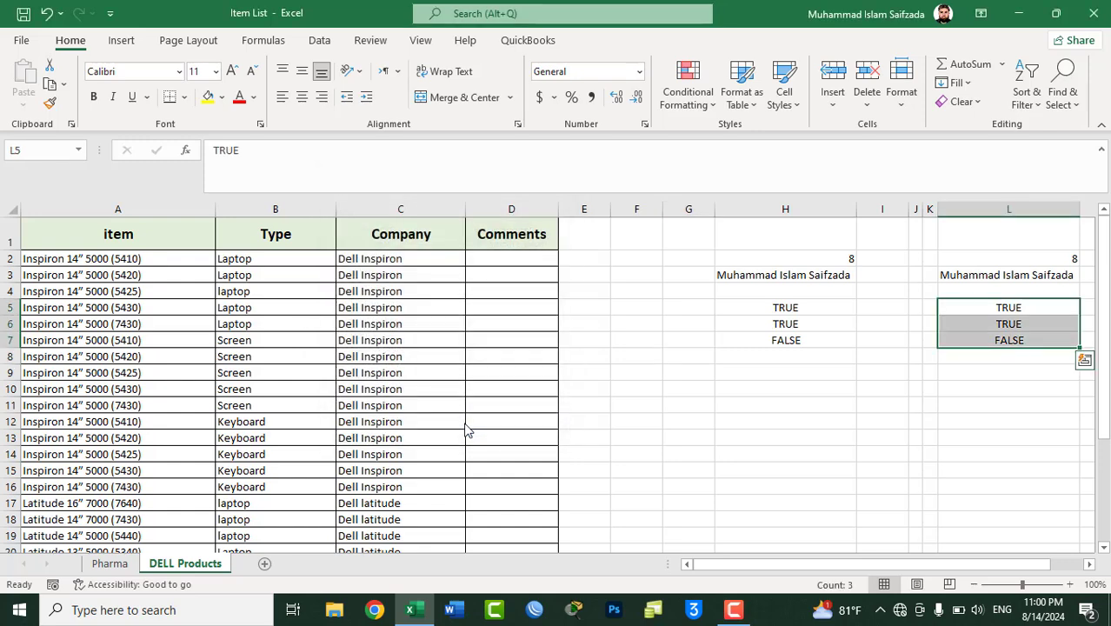
Step: Select formula cells returning logical values with Go To Special, picking out H5:H7
{"action": "left_click", "coordinate": [675, 405]}
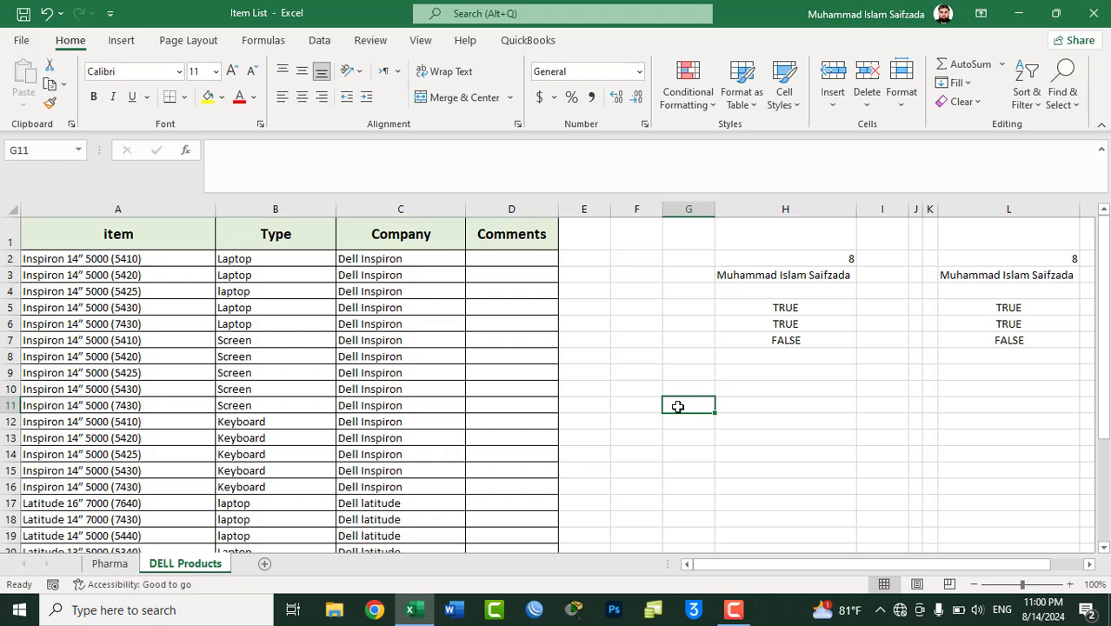
{"action": "key", "text": "ctrl+g"}
{"action": "left_click", "coordinate": [359, 401]}
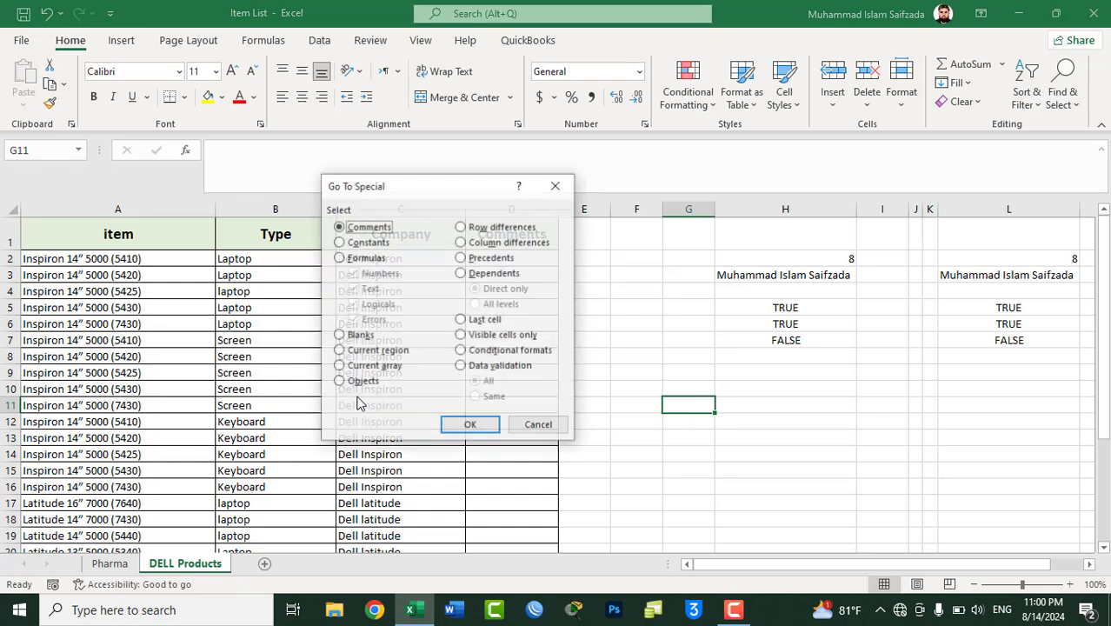
{"action": "left_click", "coordinate": [358, 261]}
{"action": "left_click", "coordinate": [365, 273]}
{"action": "left_click", "coordinate": [367, 288]}
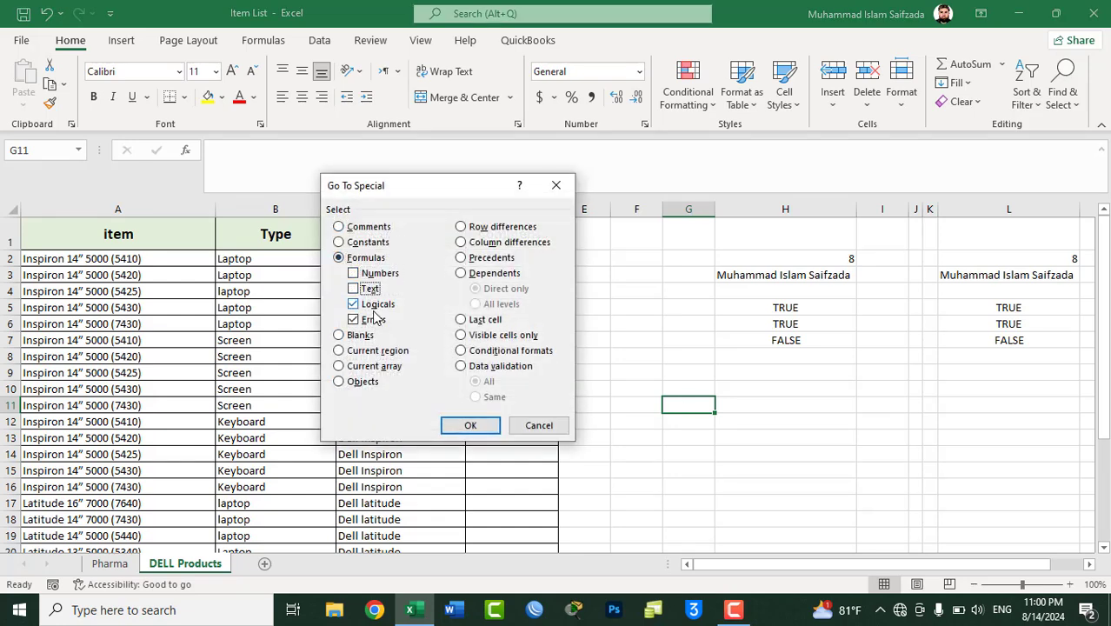
{"action": "left_click", "coordinate": [372, 319]}
{"action": "left_click", "coordinate": [470, 425]}
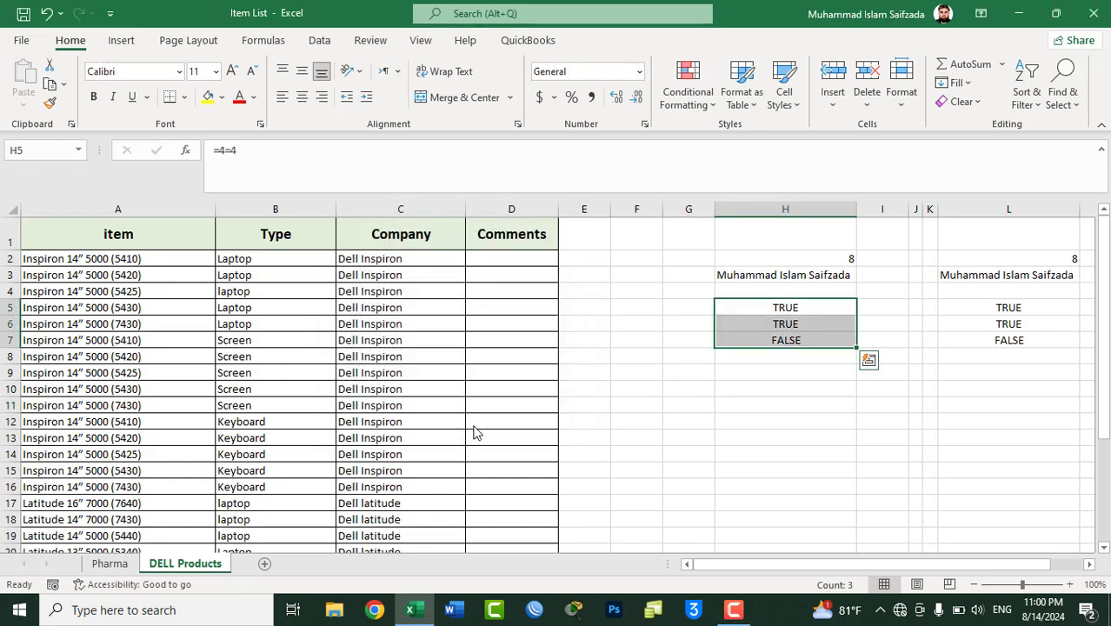
Step: Deselect, then reopen Go To Special and cancel it
{"action": "left_click", "coordinate": [771, 380]}
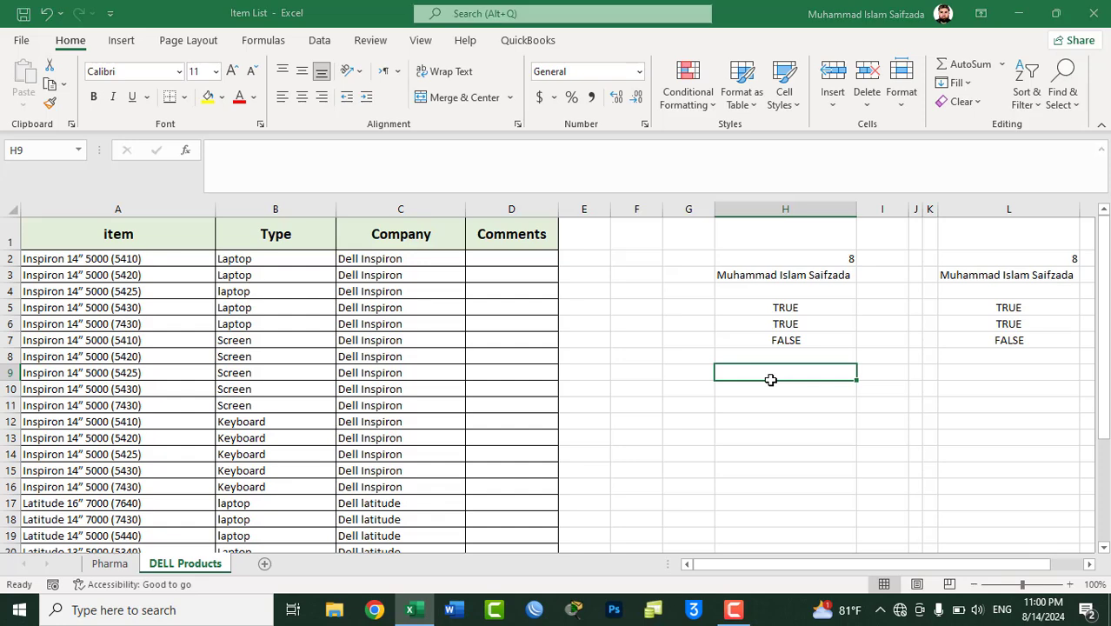
{"action": "key", "text": "F5"}
{"action": "left_click", "coordinate": [367, 401]}
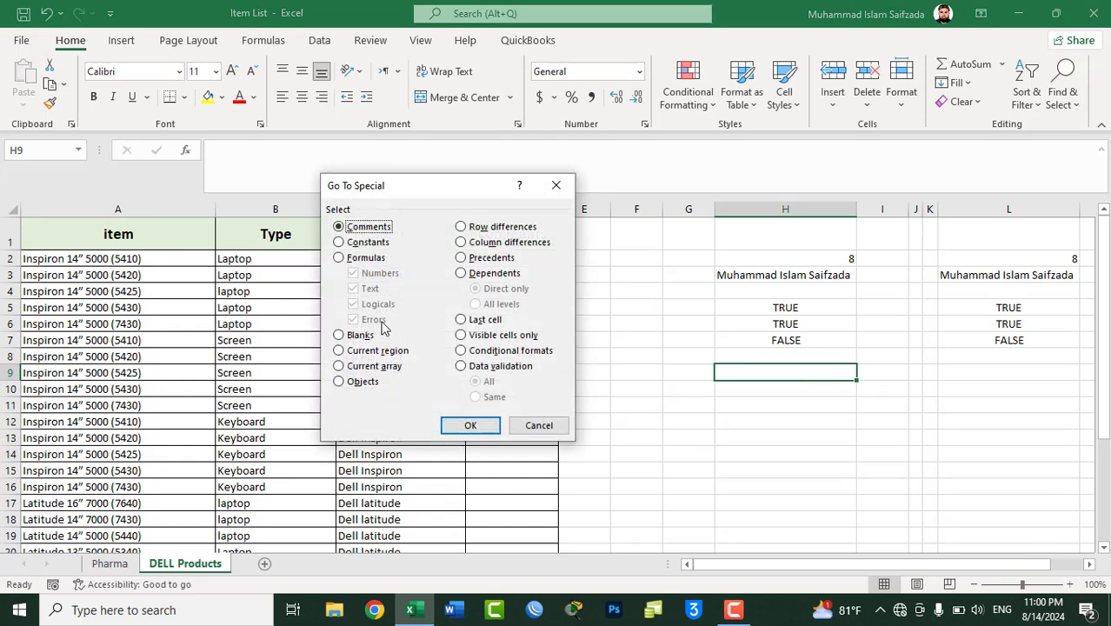
{"action": "left_click", "coordinate": [527, 424]}
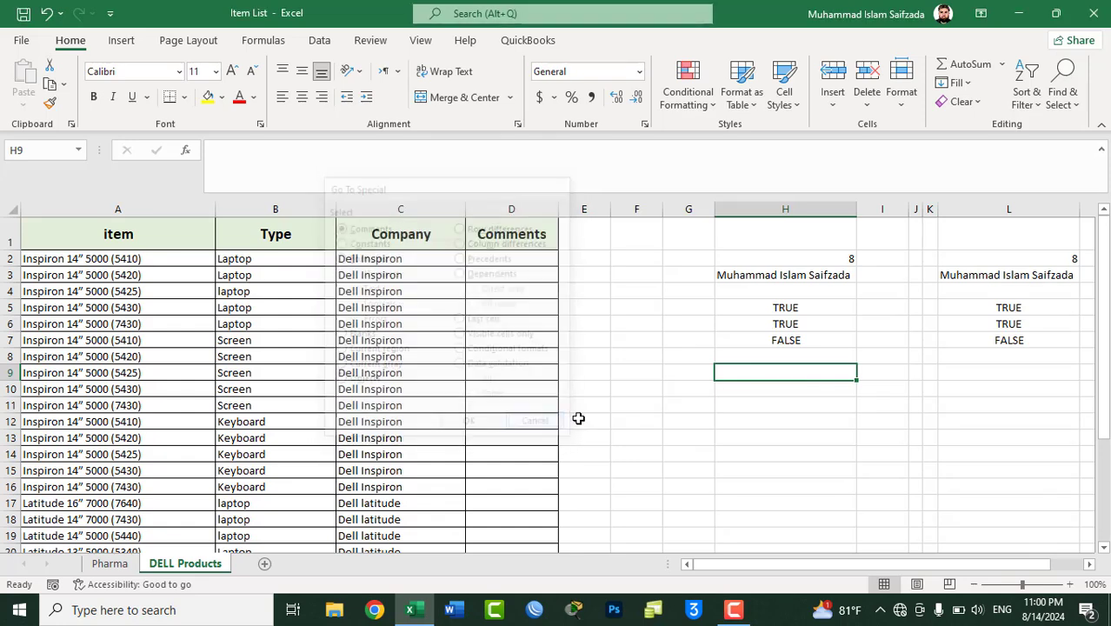
Step: Enter the formula =10+Islam in H8, producing a #NAME? error
{"action": "left_click", "coordinate": [792, 355]}
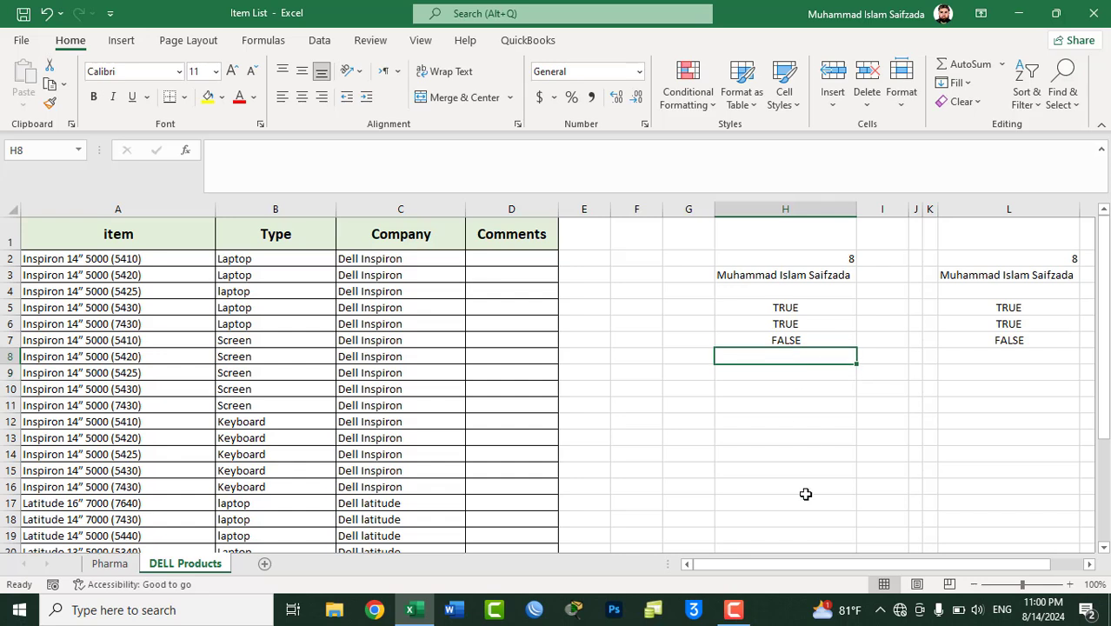
{"action": "type", "text": "=10"}
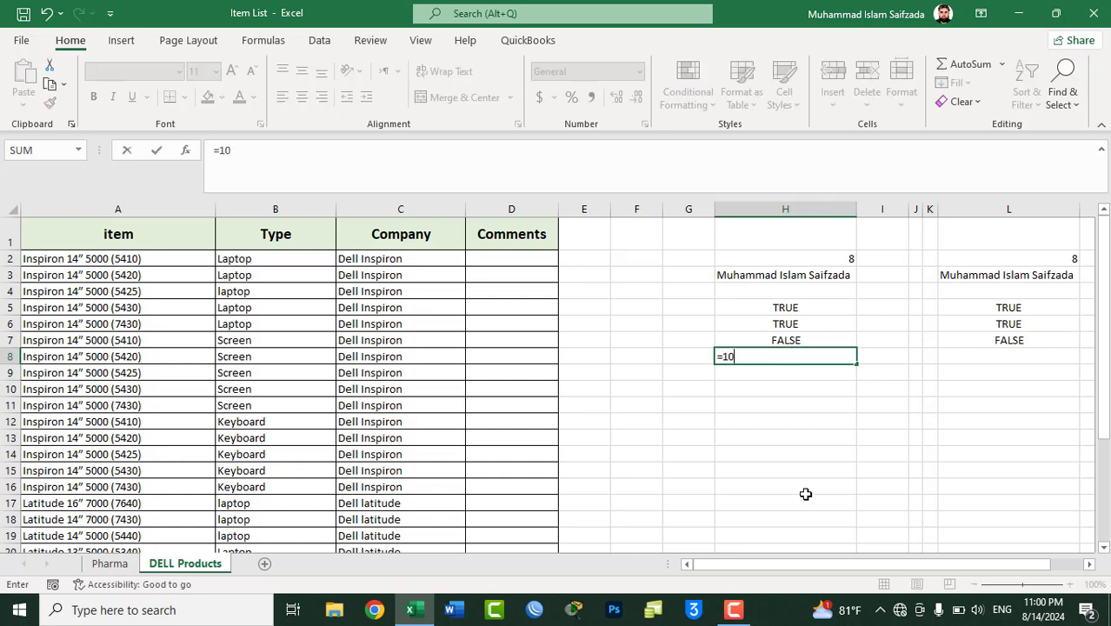
{"action": "type", "text": "+Is"}
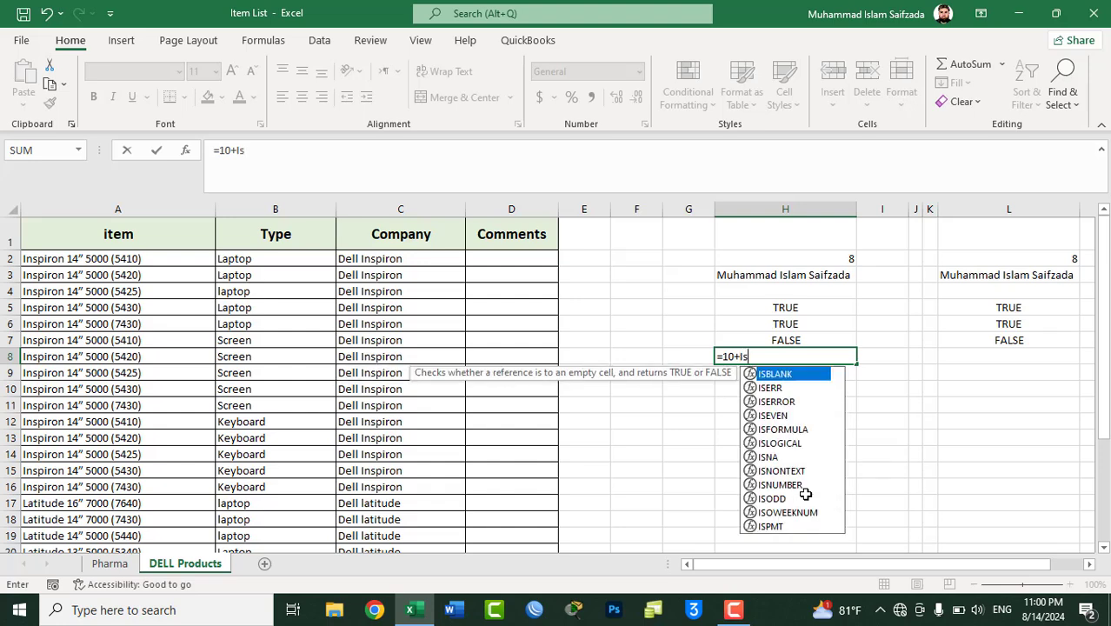
{"action": "type", "text": "lam"}
{"action": "key", "text": "Return"}
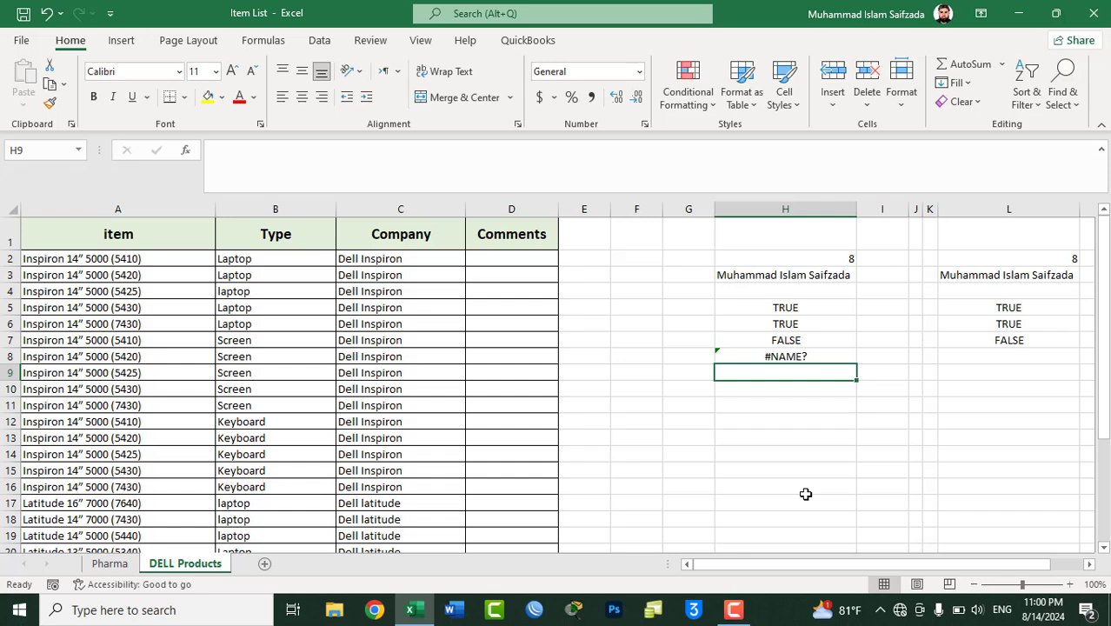
Step: Type #name? as a plain constant in L8 and compare it with H8
{"action": "left_click", "coordinate": [963, 357]}
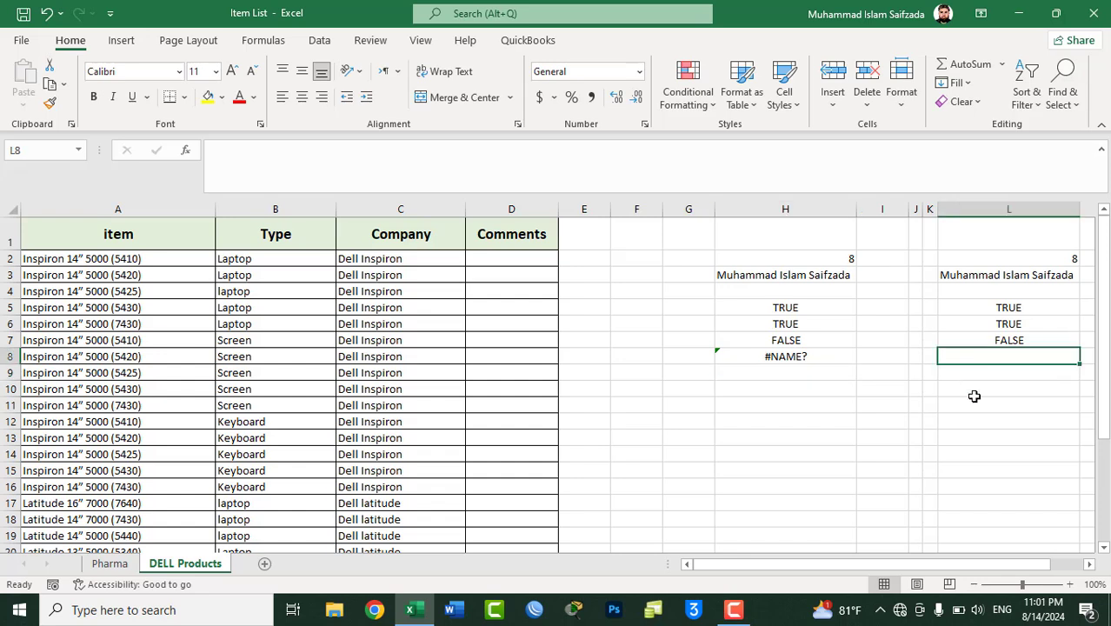
{"action": "type", "text": "#name"}
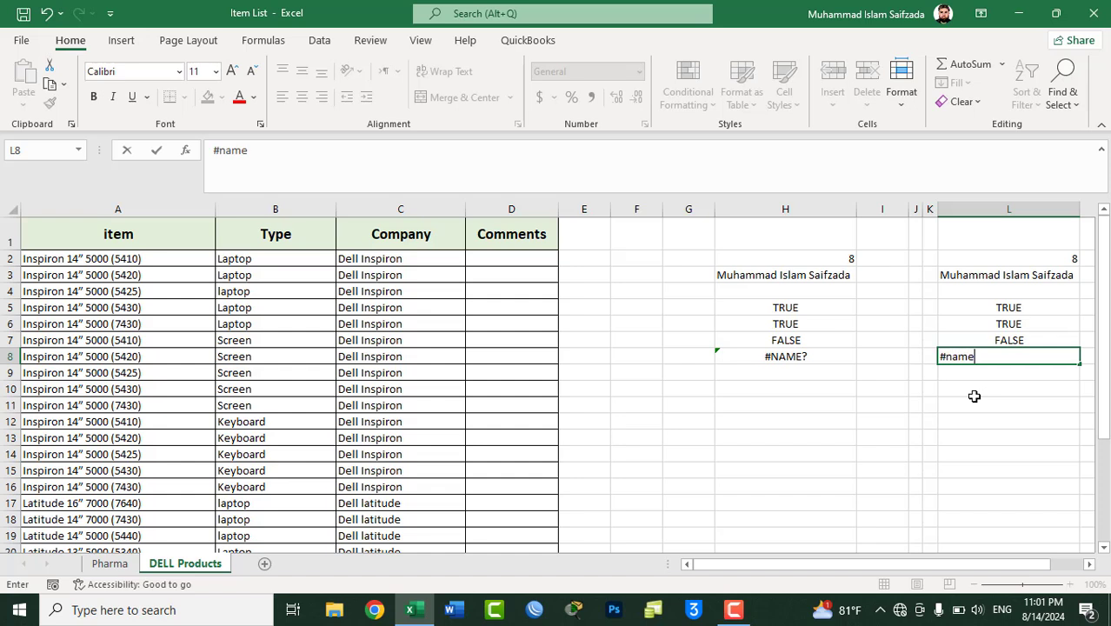
{"action": "type", "text": "?"}
{"action": "key", "text": "Return"}
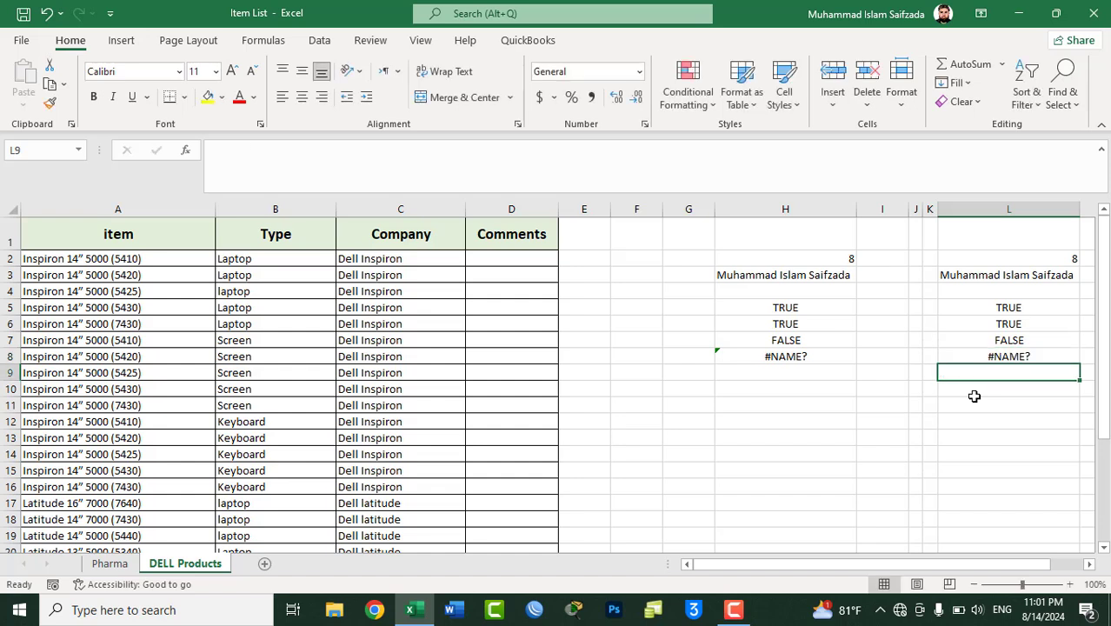
{"action": "left_click", "coordinate": [792, 358]}
{"action": "left_click", "coordinate": [981, 361]}
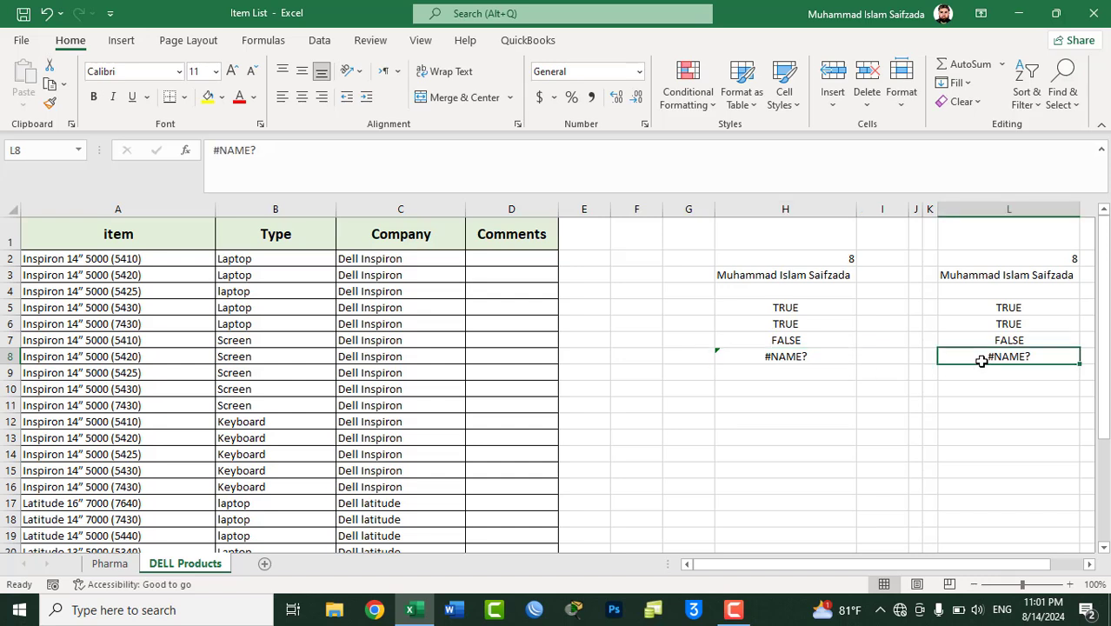
{"action": "left_click", "coordinate": [788, 358]}
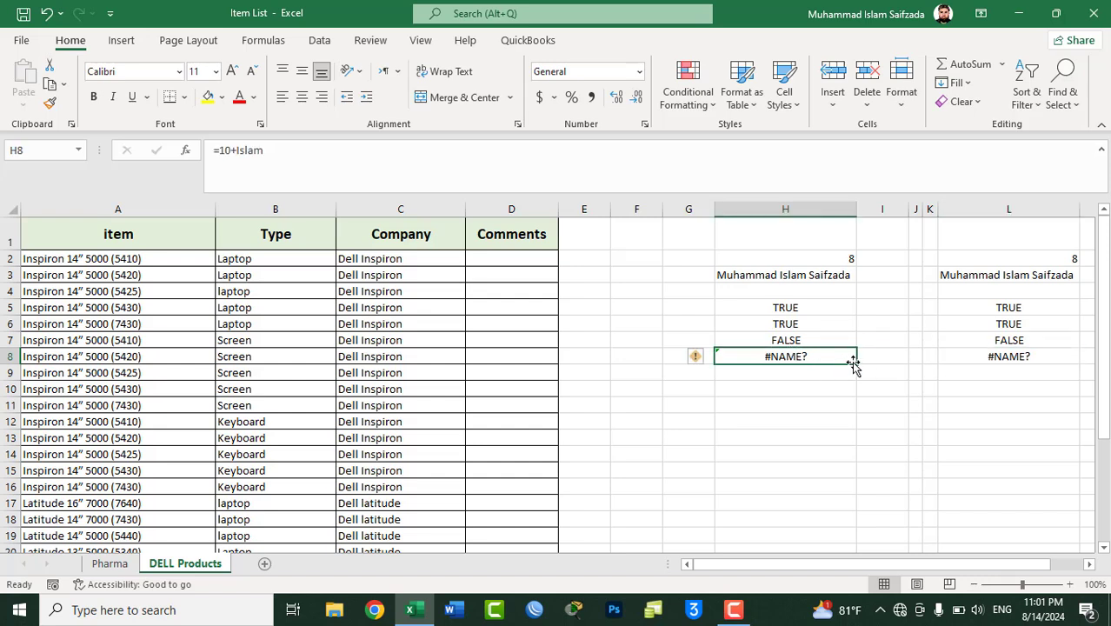
Step: Run Go To Special for formulas with only Errors checked, selecting H8's #NAME?
{"action": "left_click", "coordinate": [972, 356]}
{"action": "left_click", "coordinate": [731, 422]}
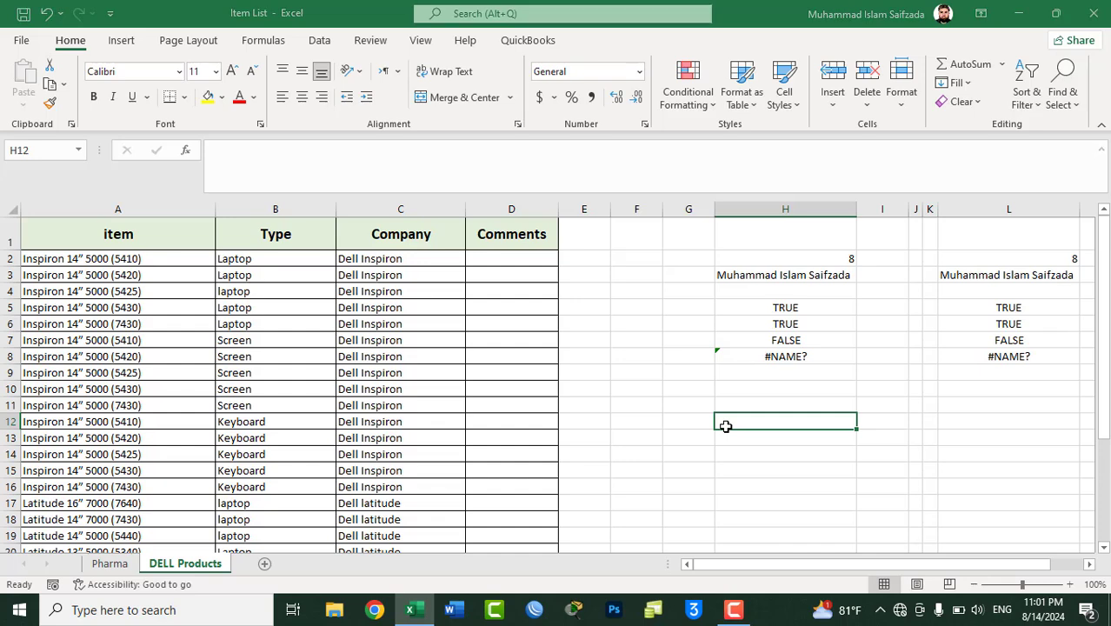
{"action": "key", "text": "ctrl+g"}
{"action": "left_click", "coordinate": [366, 402]}
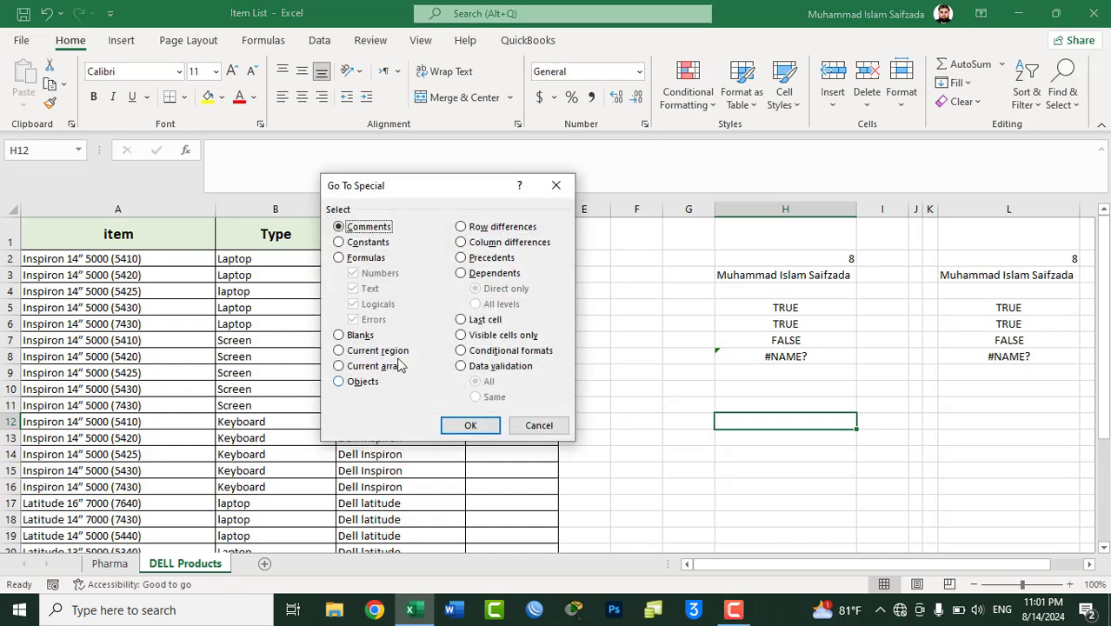
{"action": "left_click", "coordinate": [369, 260]}
{"action": "left_click", "coordinate": [374, 273]}
{"action": "left_click", "coordinate": [372, 289]}
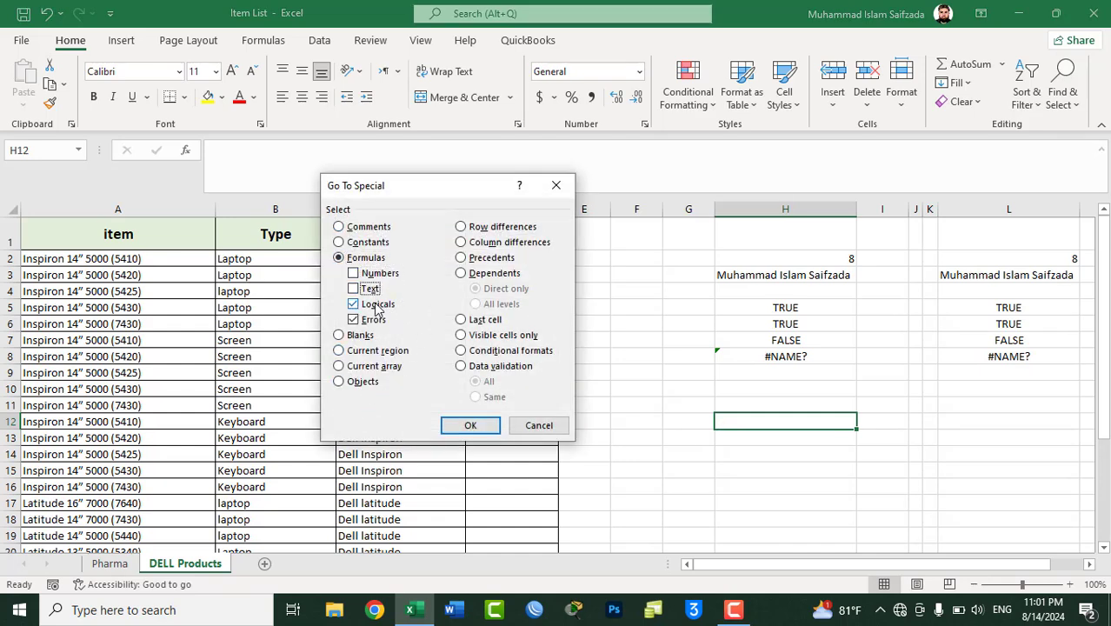
{"action": "left_click", "coordinate": [377, 305]}
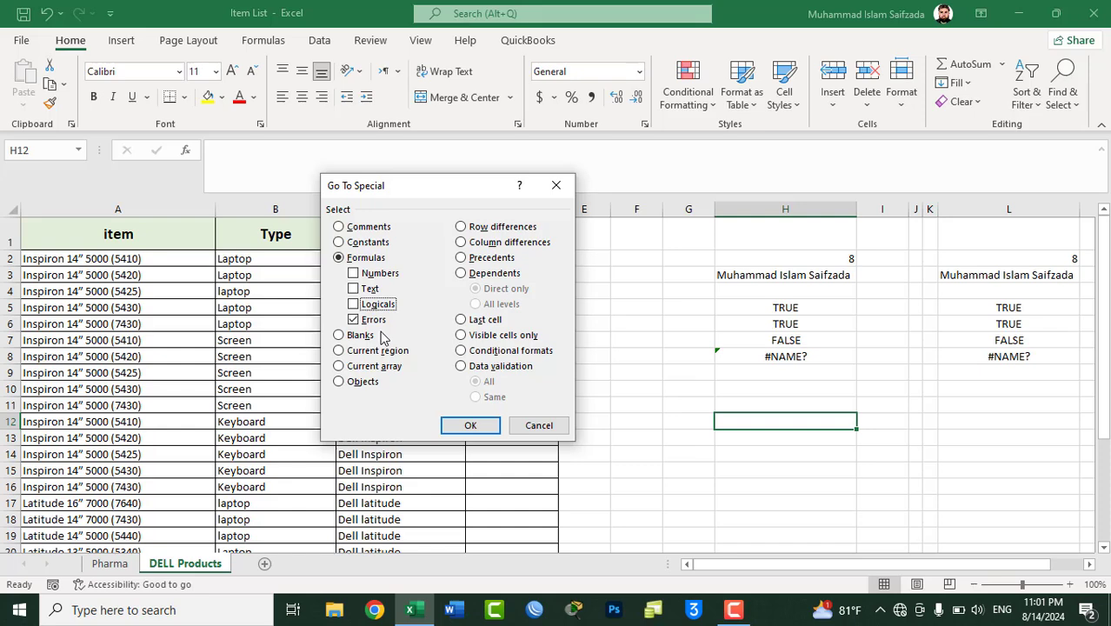
{"action": "left_click", "coordinate": [459, 426]}
Step: Run Go To Special for constants with only Errors checked, selecting L8's typed #NAME?
{"action": "left_click", "coordinate": [743, 442]}
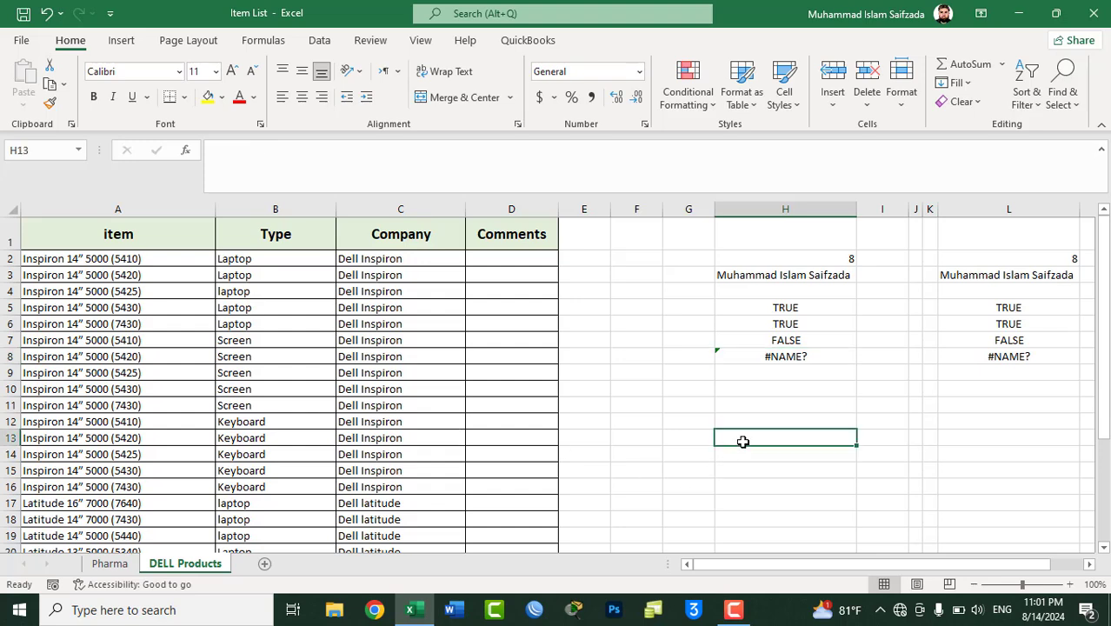
{"action": "key", "text": "ctrl+g"}
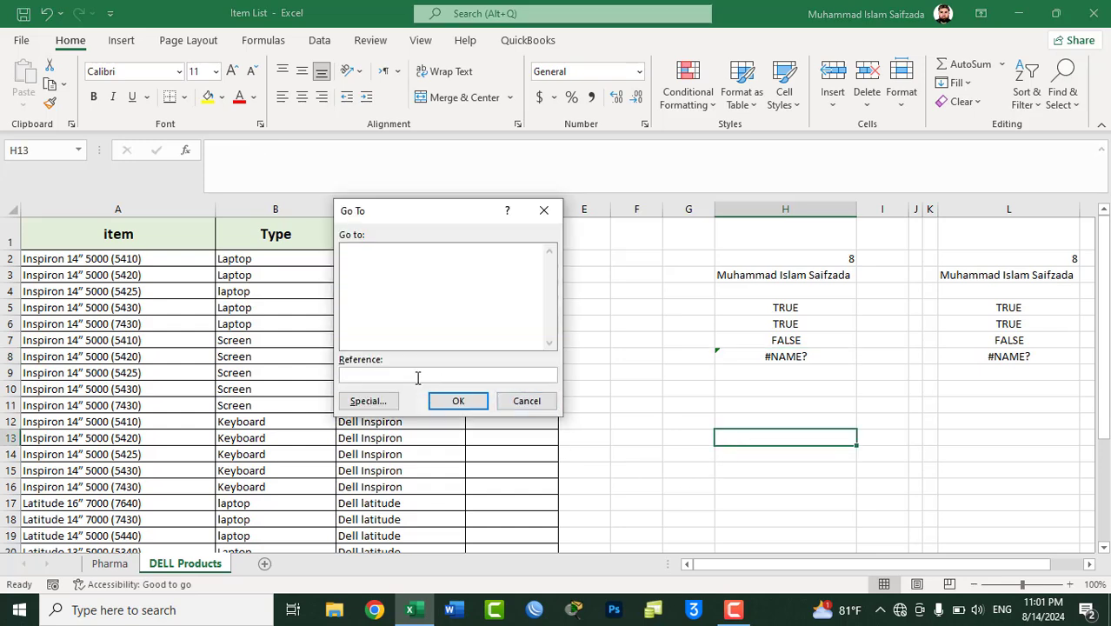
{"action": "left_click", "coordinate": [368, 401]}
{"action": "left_click", "coordinate": [365, 257]}
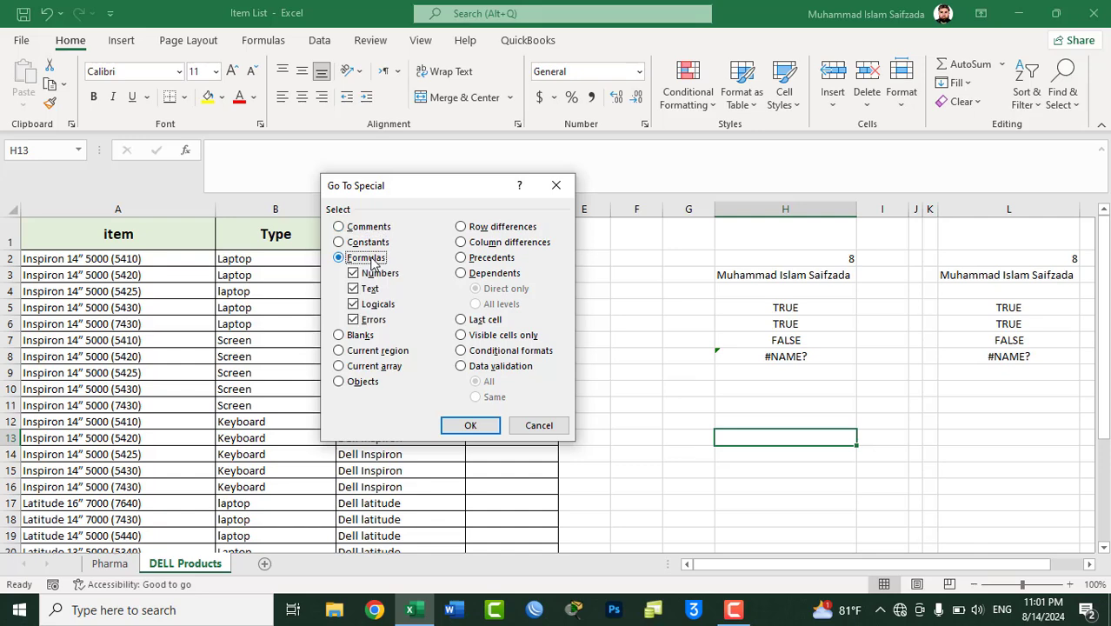
{"action": "left_click", "coordinate": [367, 242]}
{"action": "left_click", "coordinate": [373, 274]}
{"action": "left_click", "coordinate": [372, 290]}
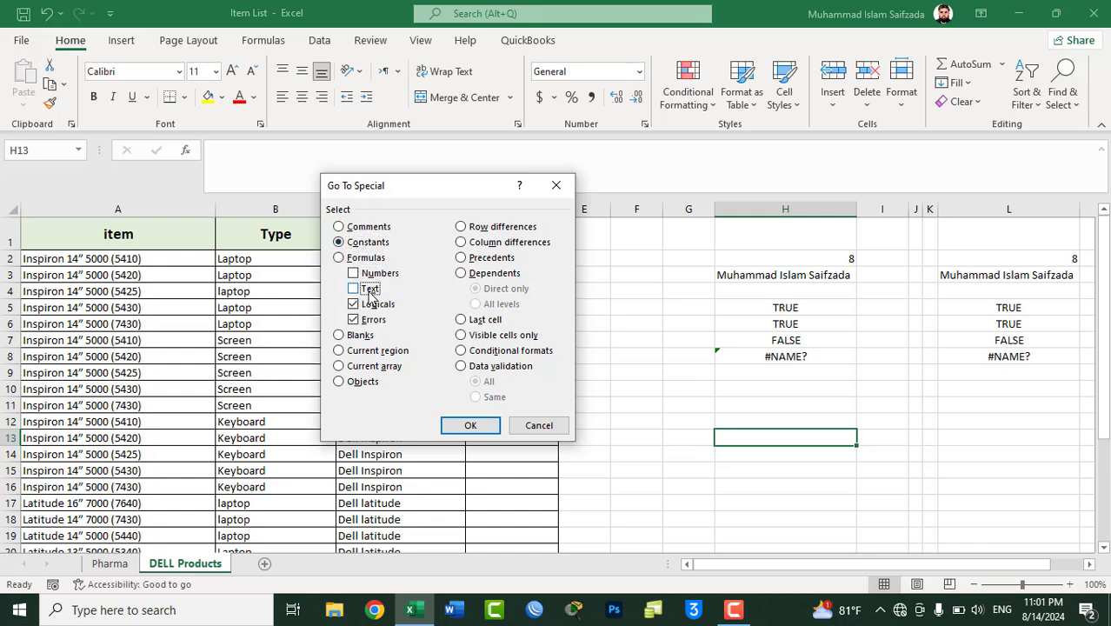
{"action": "left_click", "coordinate": [373, 305]}
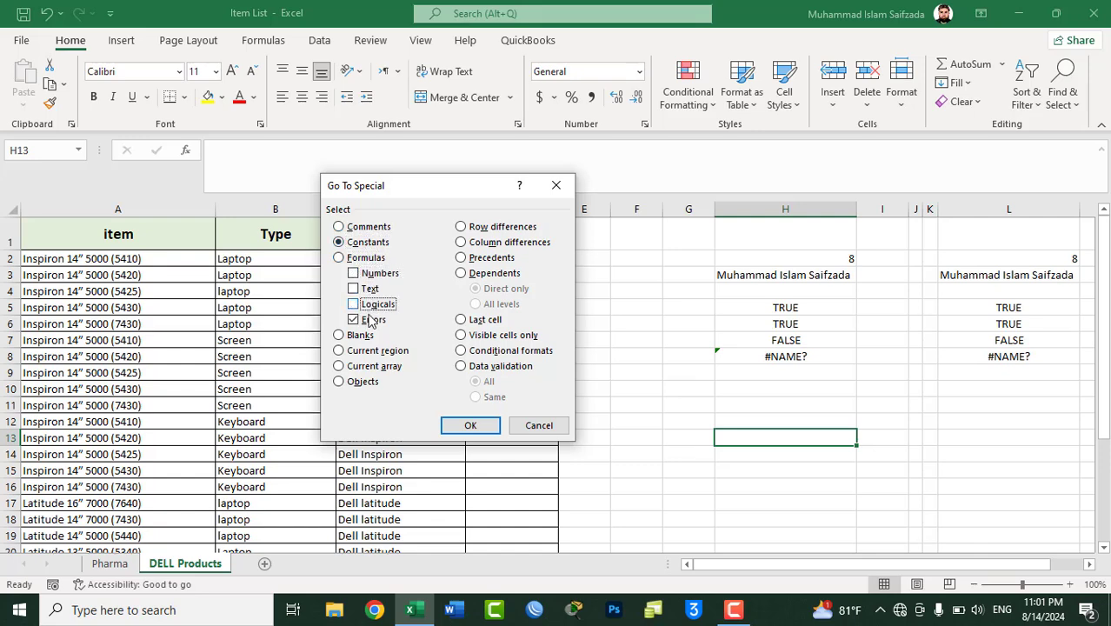
{"action": "left_click", "coordinate": [461, 427]}
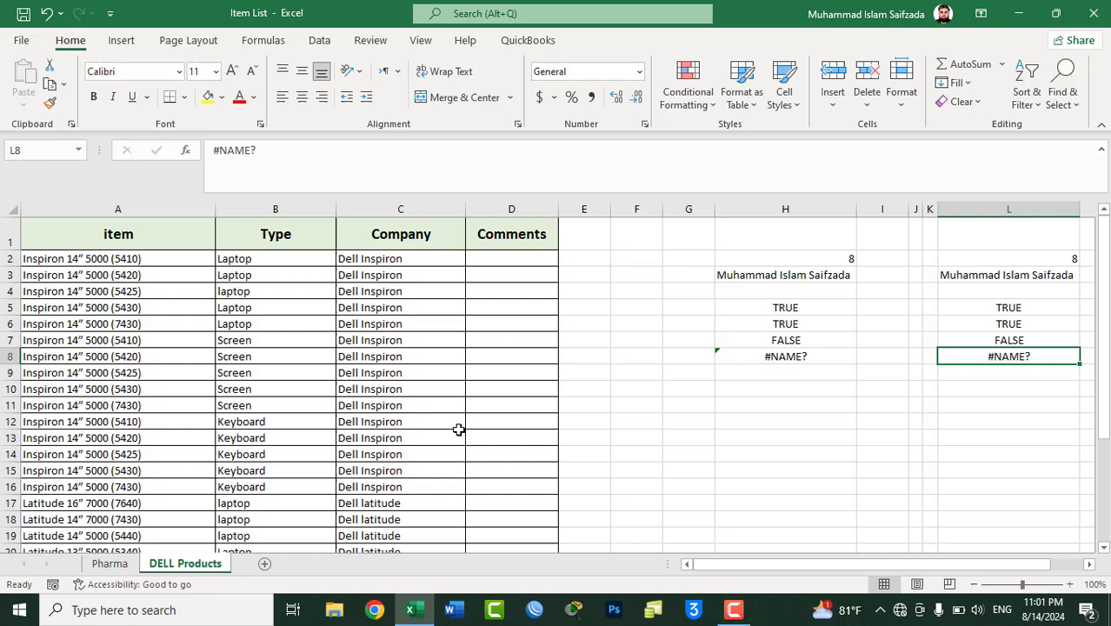
{"action": "left_click", "coordinate": [705, 415]}
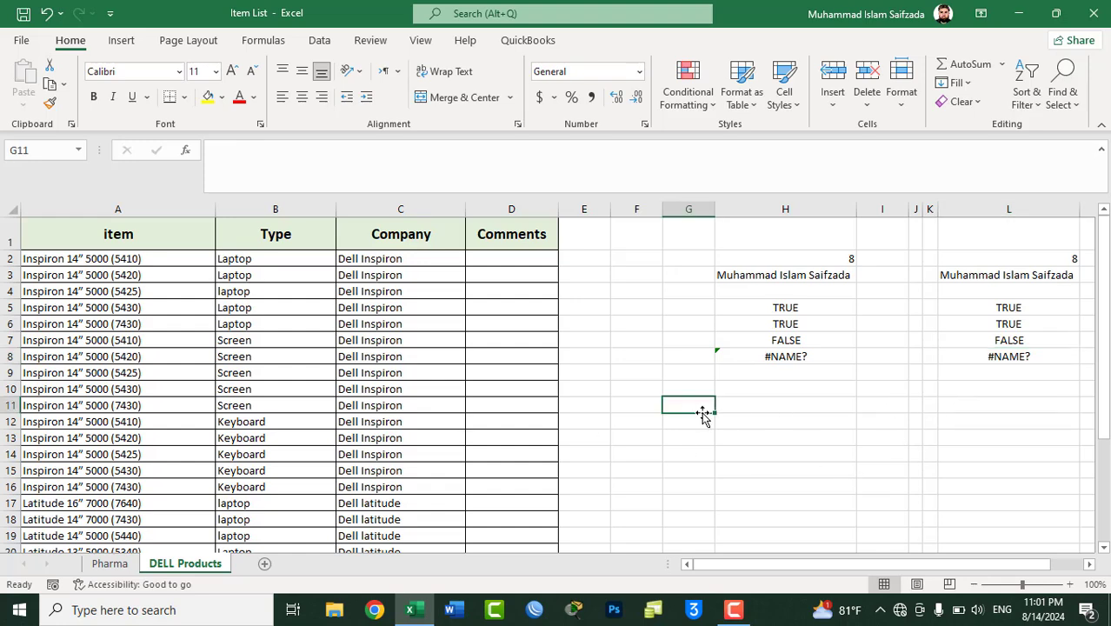
{"action": "key", "text": "ctrl+g"}
{"action": "left_click", "coordinate": [365, 398]}
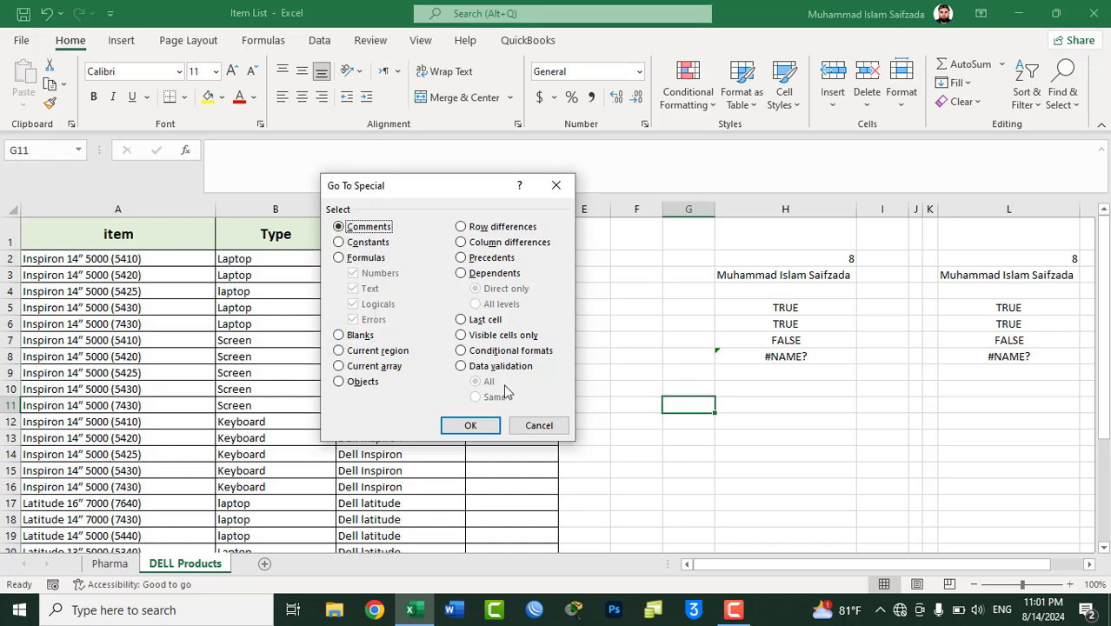
{"action": "left_click", "coordinate": [537, 425]}
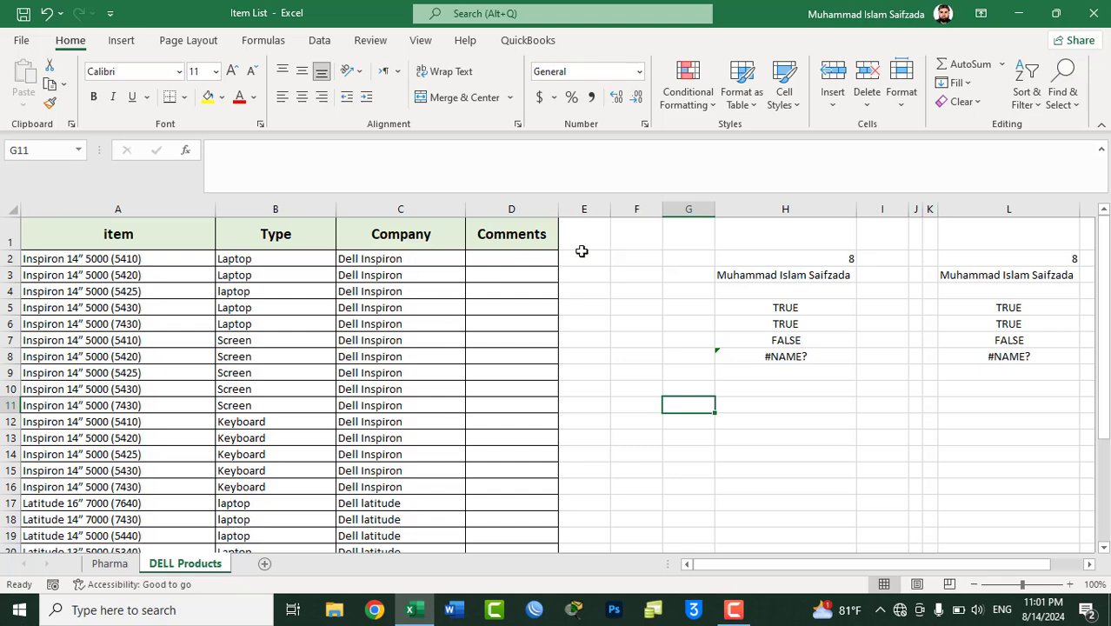
{"action": "left_click", "coordinate": [753, 277]}
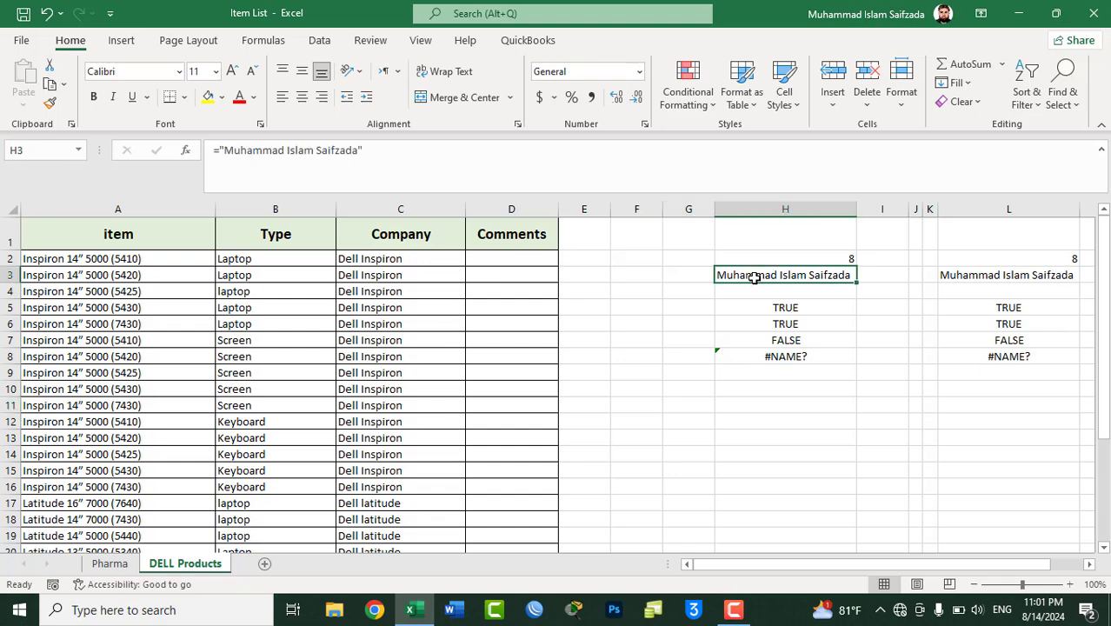
{"action": "key", "text": "ctrl+g"}
{"action": "left_click", "coordinate": [369, 401]}
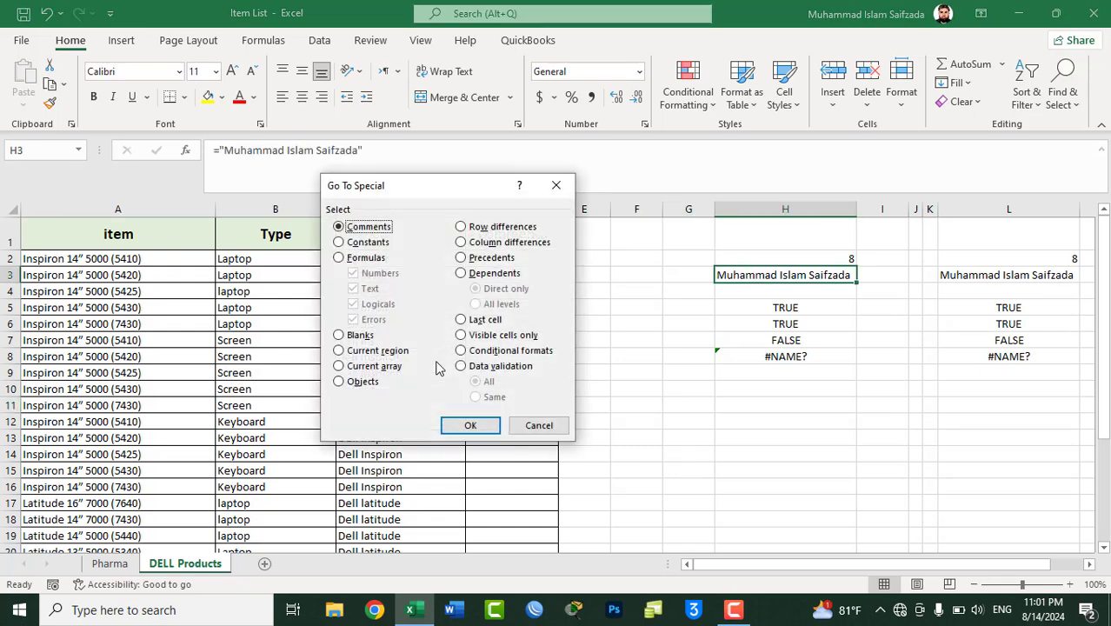
{"action": "left_click", "coordinate": [357, 337]}
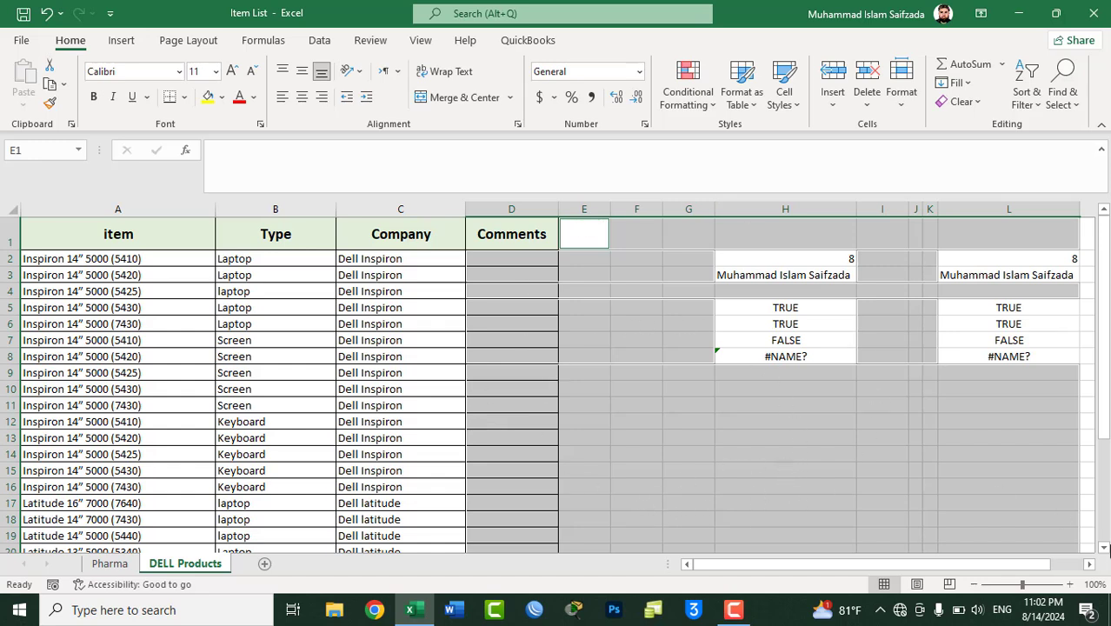
{"action": "left_click", "coordinate": [1105, 548]}
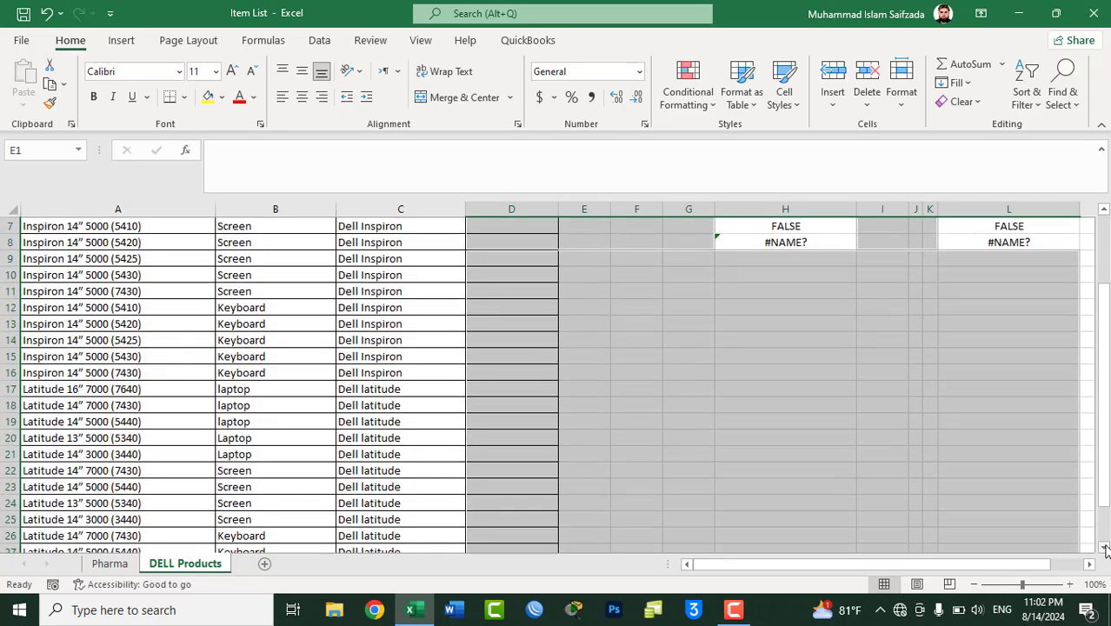
{"action": "left_click_drag", "start_coordinate": [1105, 548], "coordinate": [1105, 548]}
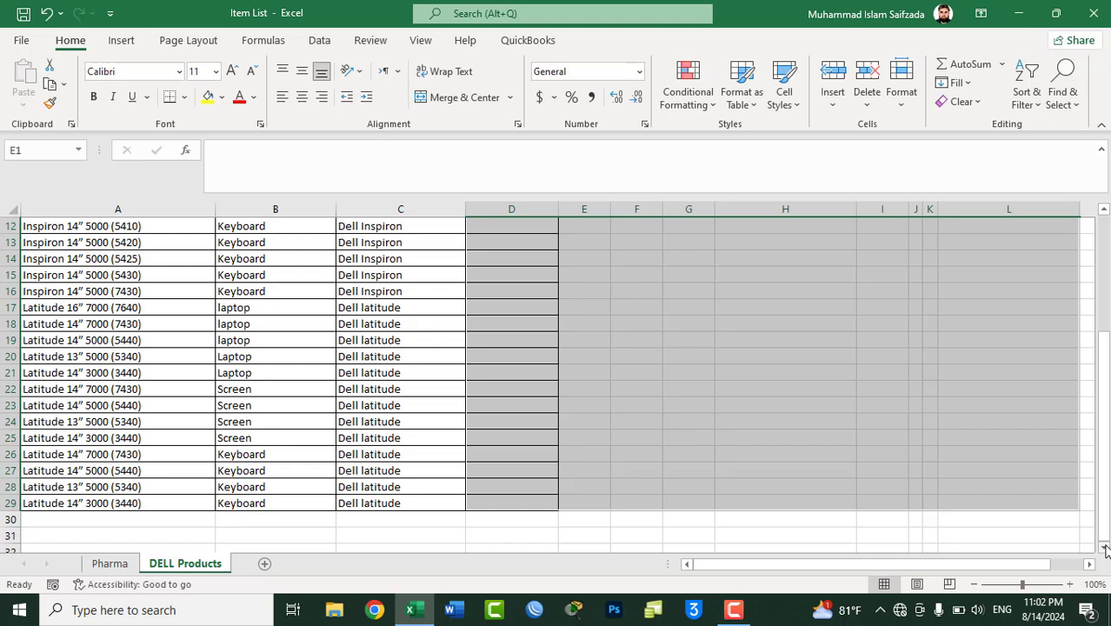
{"action": "left_click_drag", "start_coordinate": [1104, 450], "coordinate": [1104, 335]}
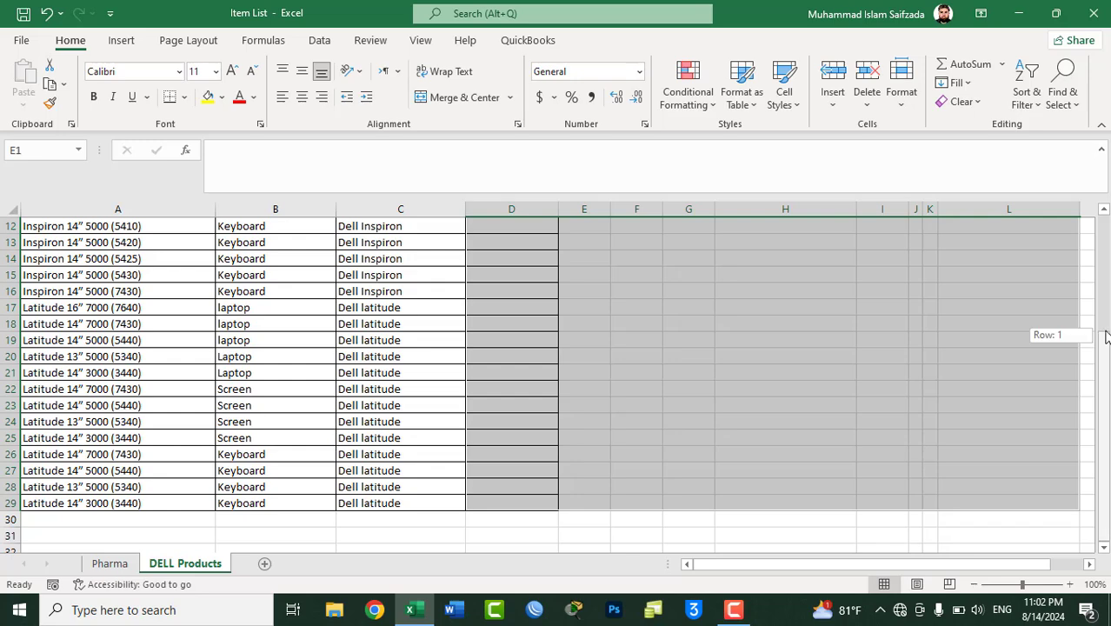
{"action": "left_click", "coordinate": [622, 345]}
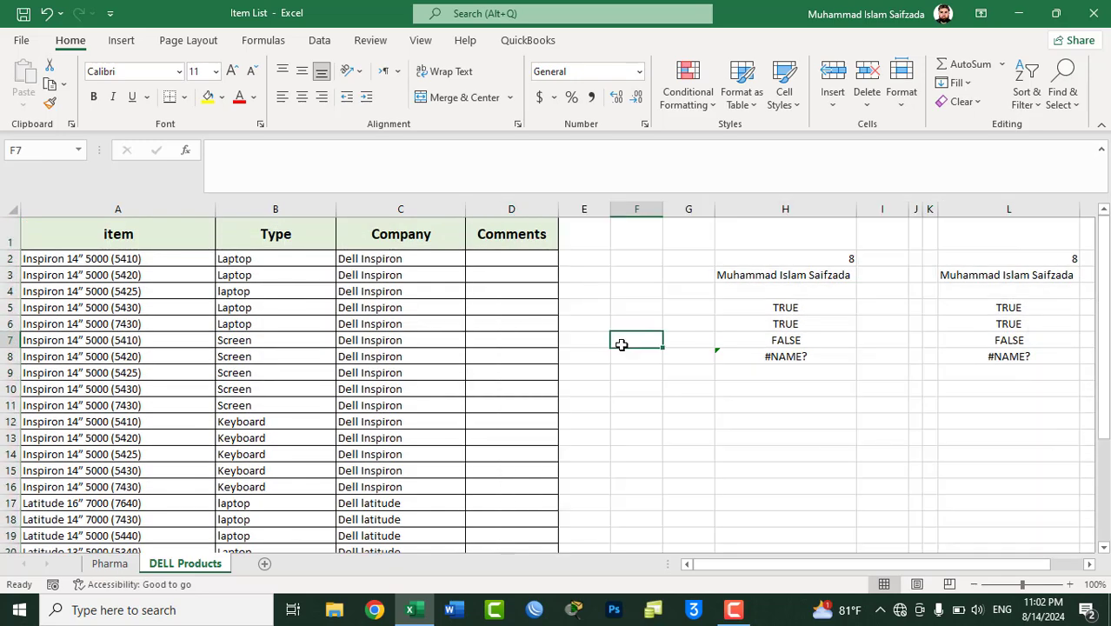
Step: From B3, select the current region with Go To Special to highlight the item table
{"action": "key", "text": "ctrl+g"}
{"action": "left_click", "coordinate": [367, 402]}
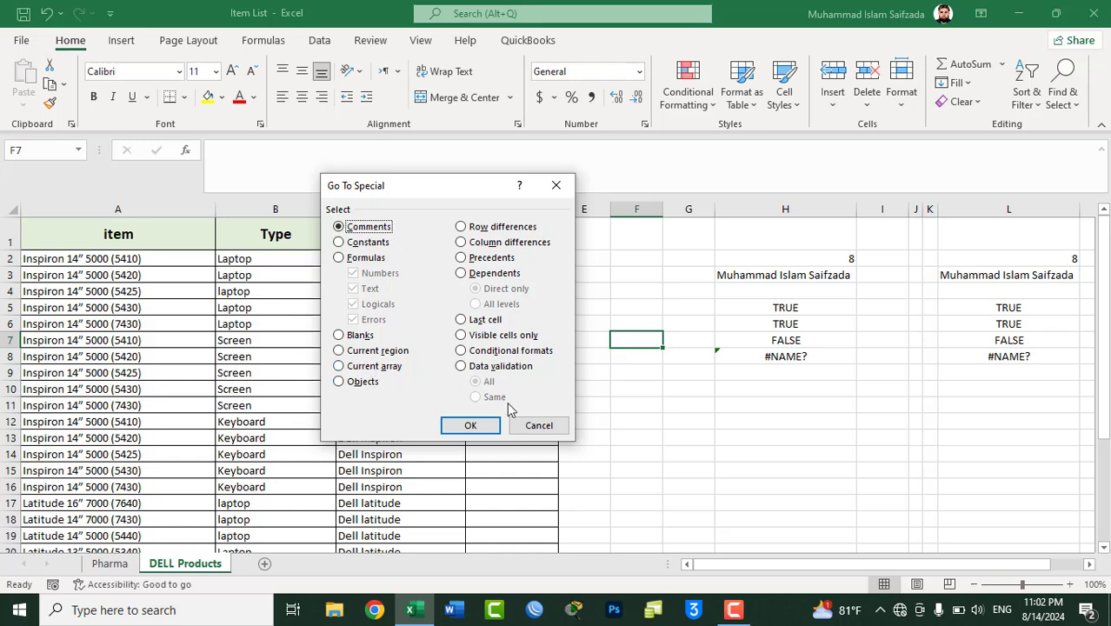
{"action": "left_click", "coordinate": [538, 426]}
{"action": "left_click", "coordinate": [278, 277]}
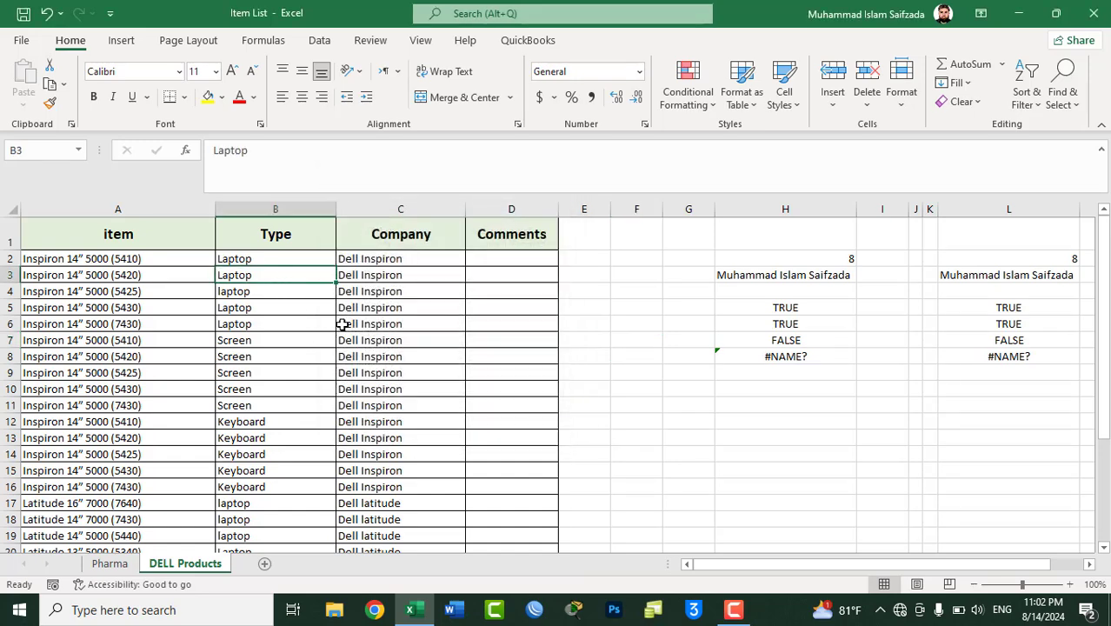
{"action": "key", "text": "ctrl+g"}
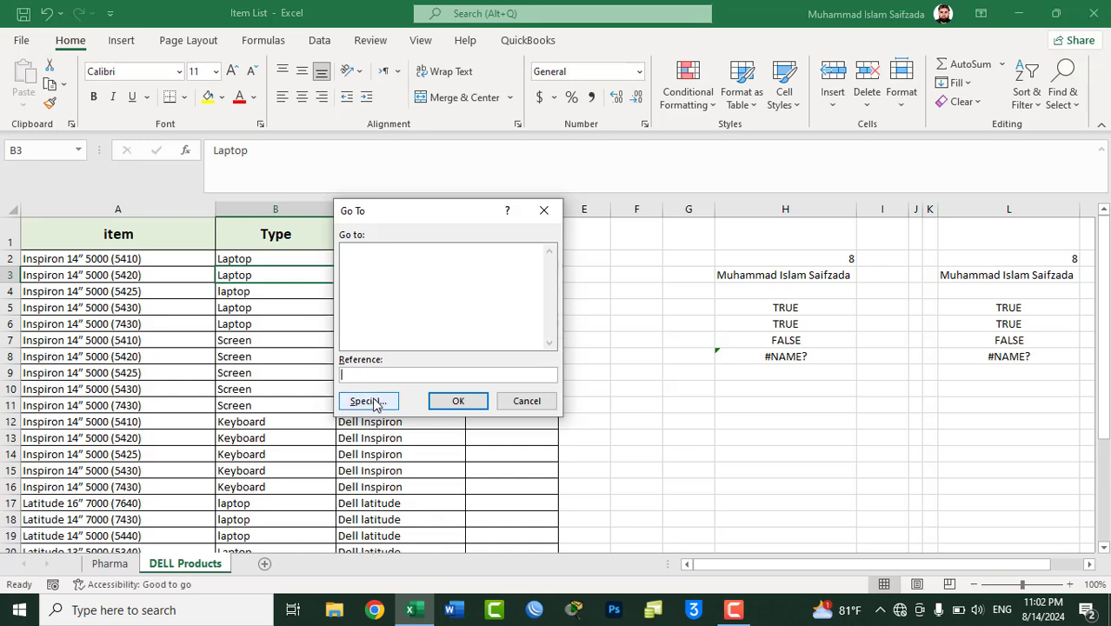
{"action": "left_click", "coordinate": [366, 399]}
{"action": "left_click", "coordinate": [383, 351]}
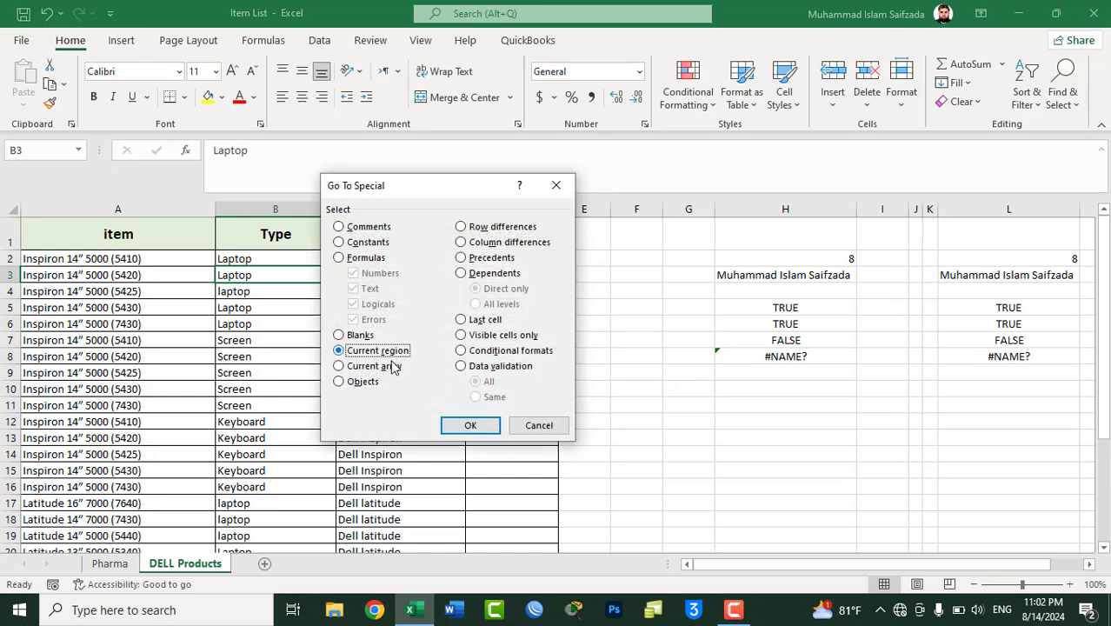
{"action": "left_click", "coordinate": [467, 426]}
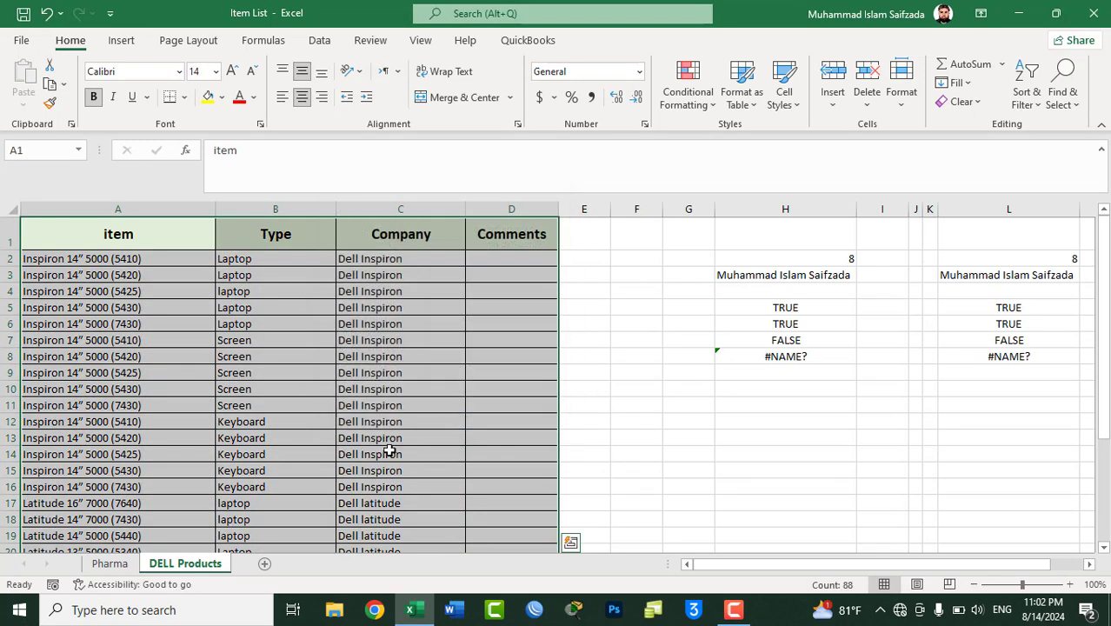
{"action": "double_click", "coordinate": [782, 259]}
Step: Select the current region around H2, which covers only H2:H3
{"action": "key", "text": "Escape"}
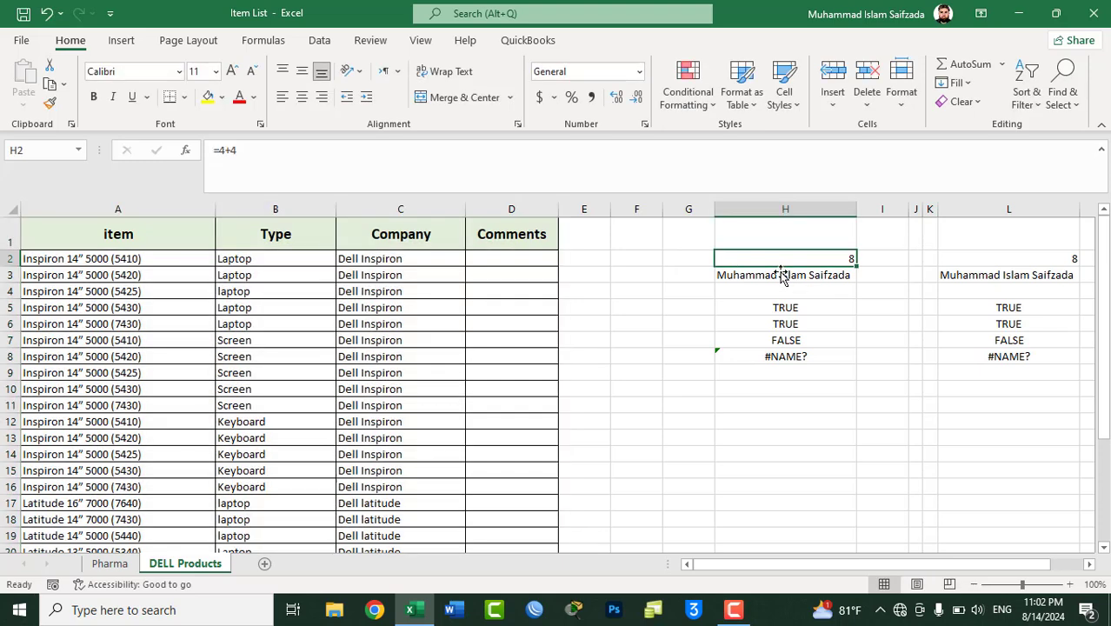
{"action": "key", "text": "ctrl+g"}
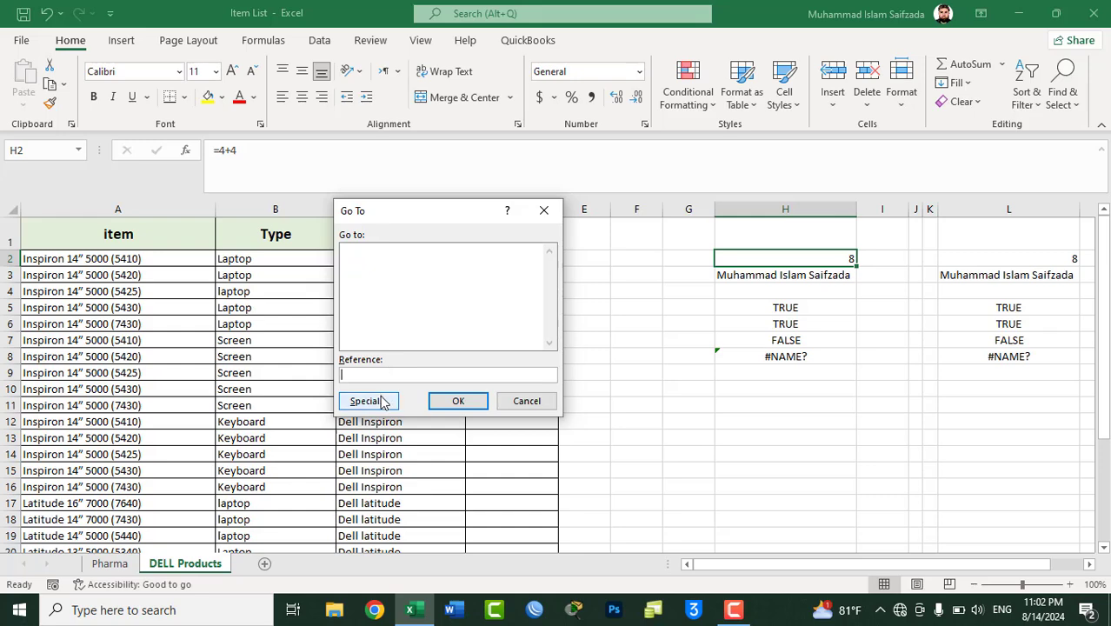
{"action": "left_click", "coordinate": [372, 399]}
{"action": "left_click", "coordinate": [376, 352]}
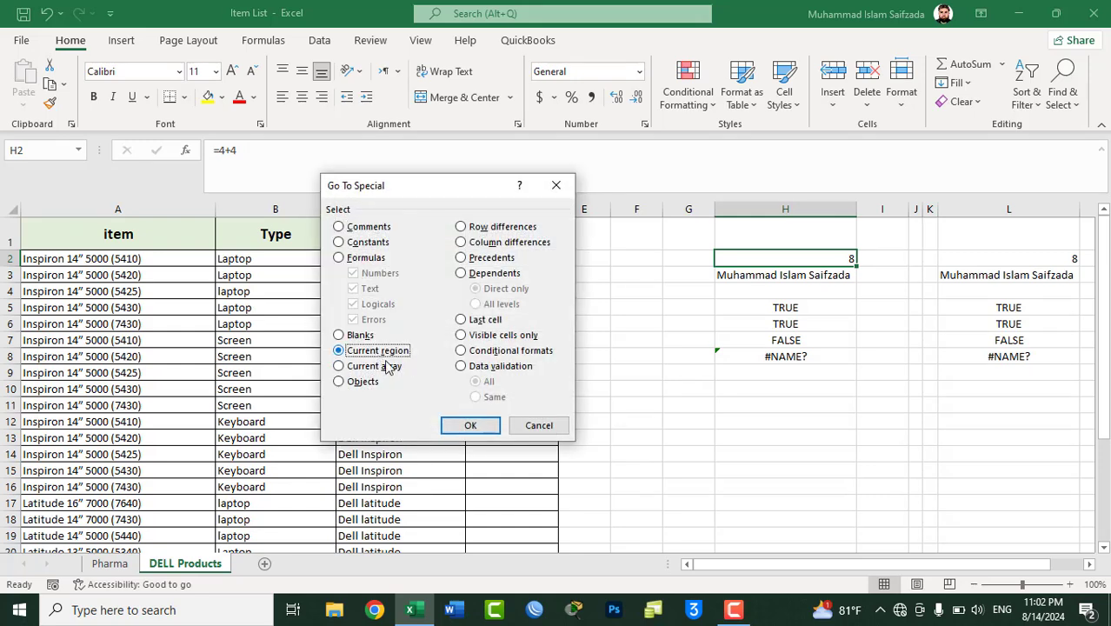
{"action": "left_click", "coordinate": [448, 426]}
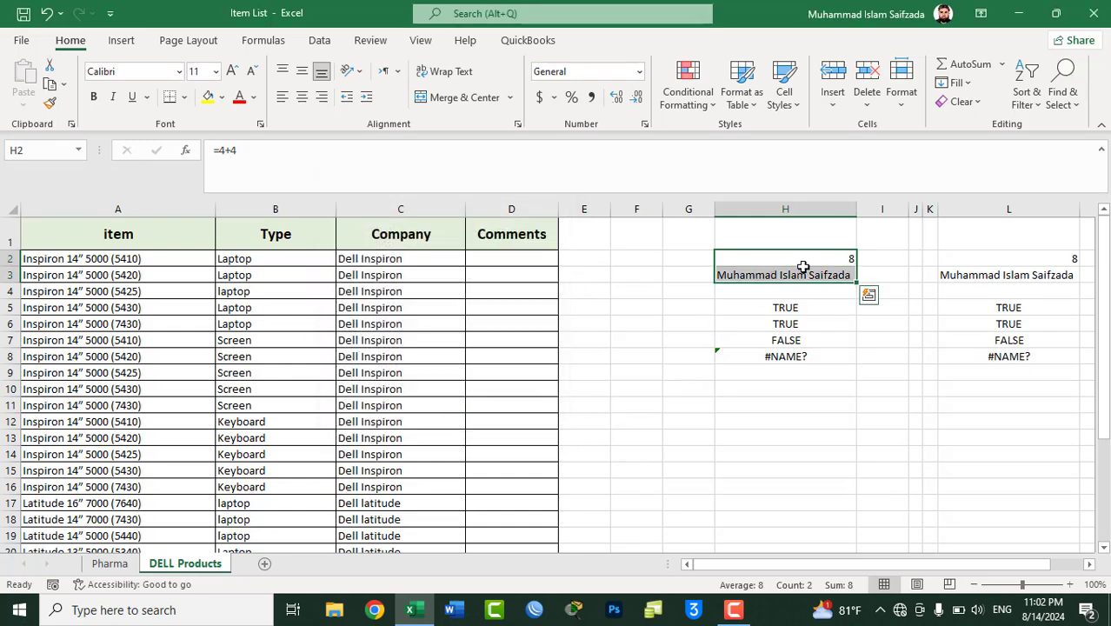
Step: Type a dash into H4, then reselect the current region to get H2:H8
{"action": "left_click", "coordinate": [740, 293]}
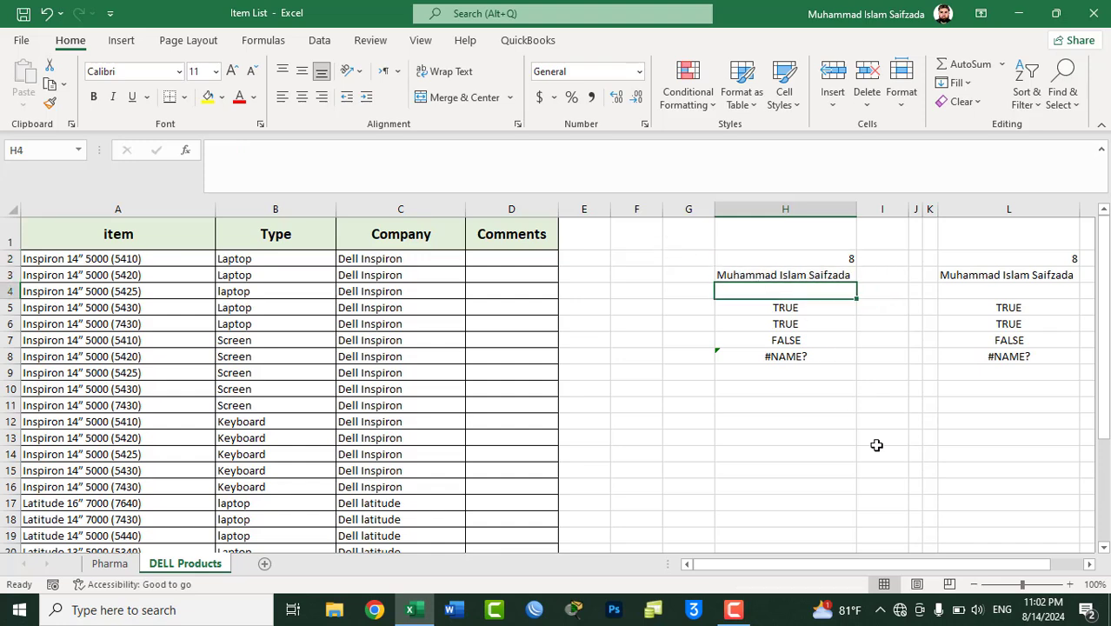
{"action": "type", "text": "-"}
{"action": "key", "text": "Return"}
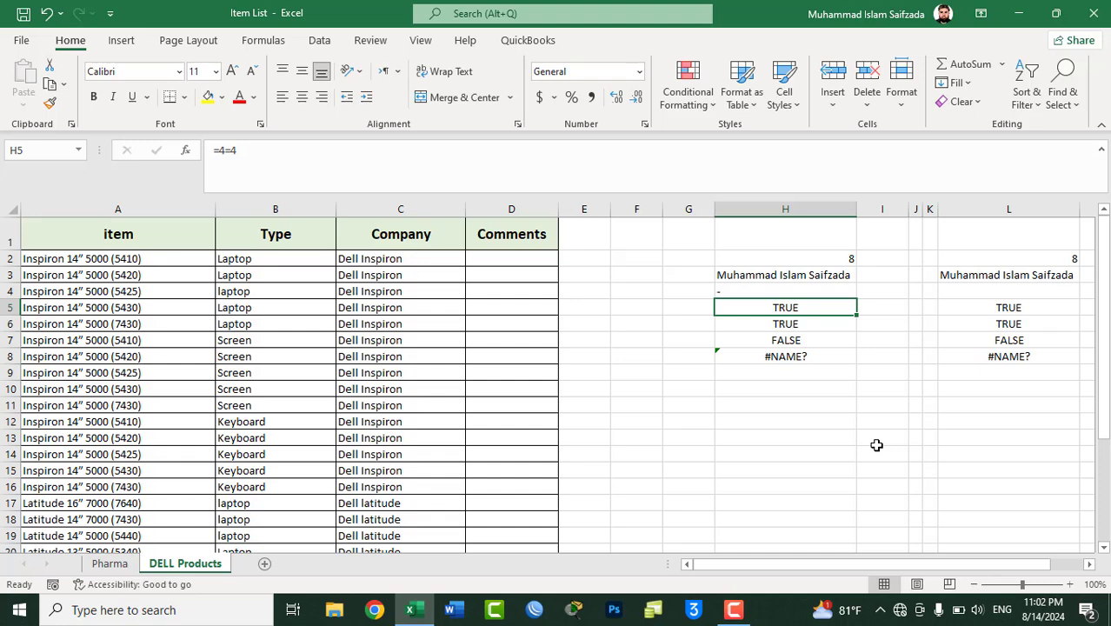
{"action": "left_click", "coordinate": [796, 275]}
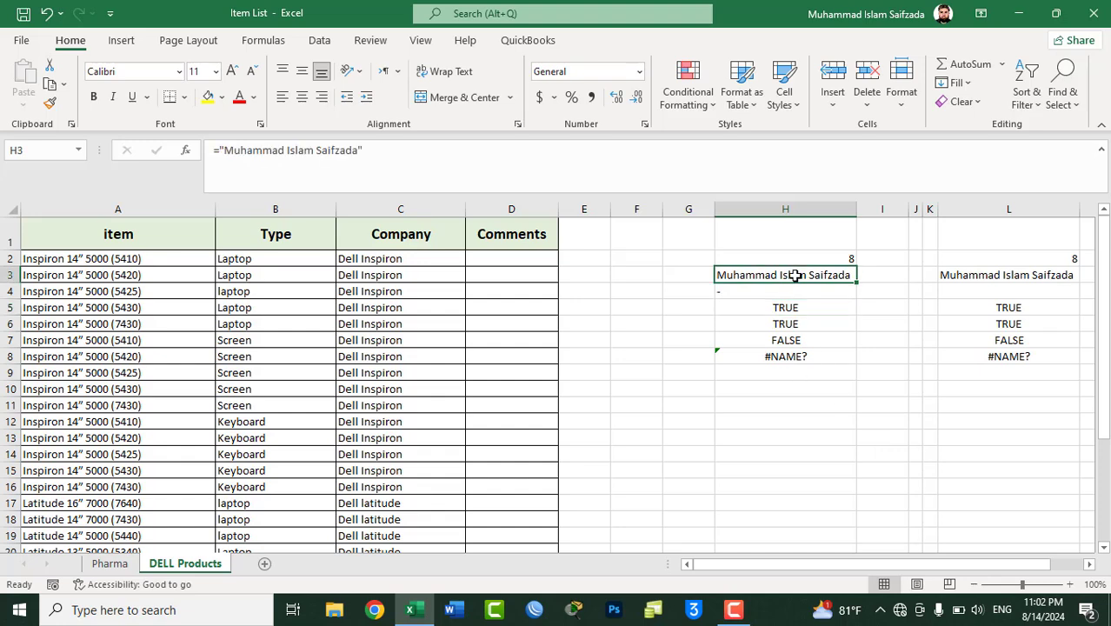
{"action": "key", "text": "ctrl+g"}
{"action": "left_click", "coordinate": [384, 397]}
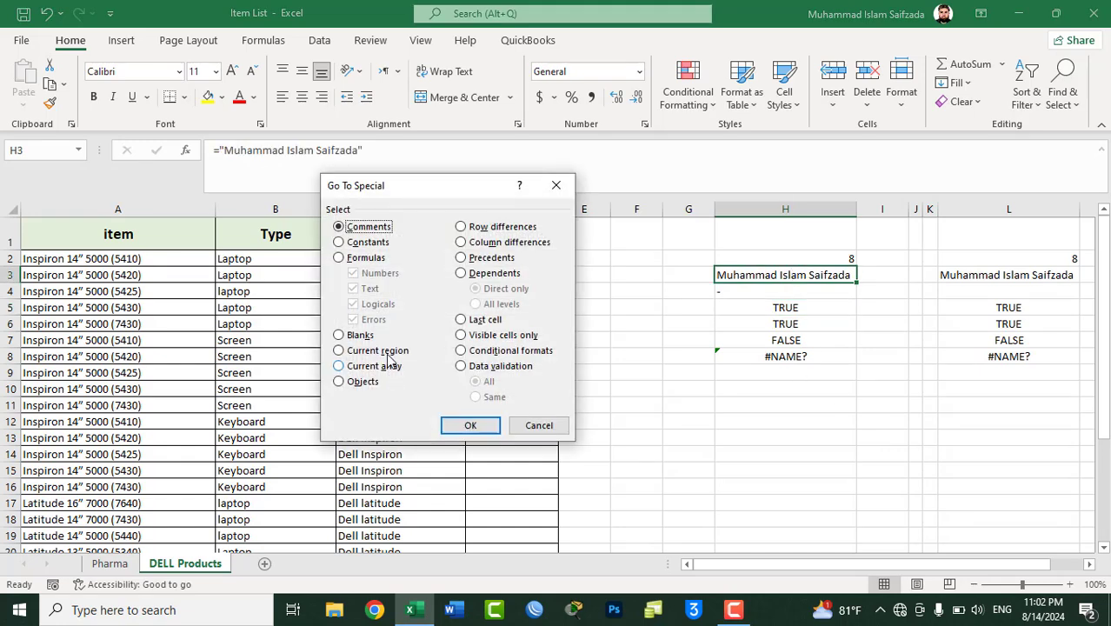
{"action": "left_click", "coordinate": [377, 350]}
{"action": "left_click", "coordinate": [458, 425]}
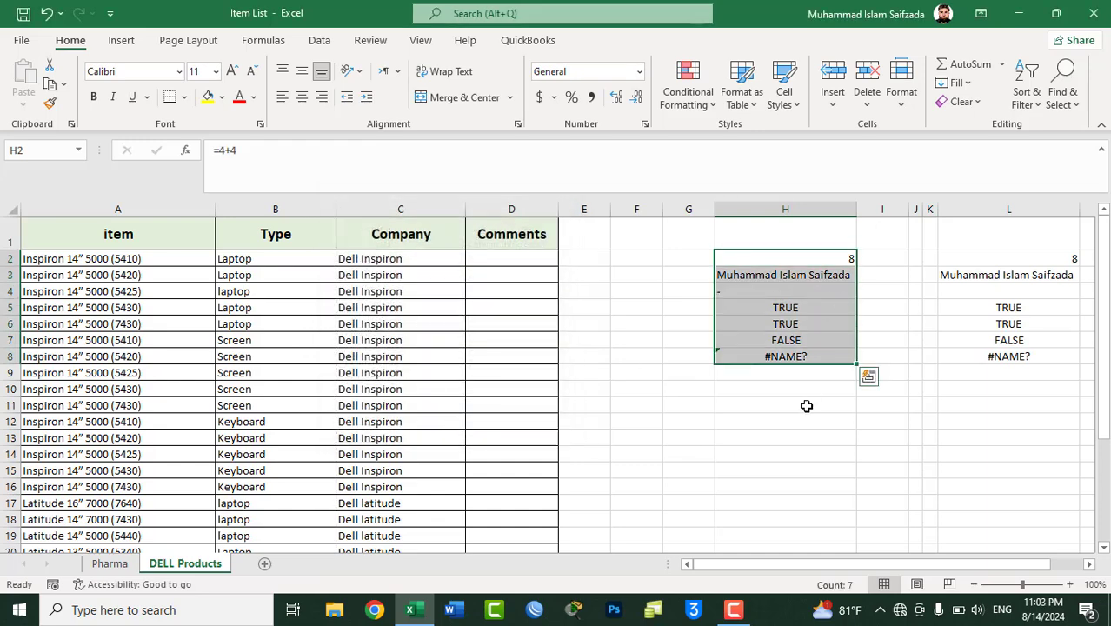
Step: Deselect, open Go To Special and cancel it without selecting anything
{"action": "left_click", "coordinate": [648, 339]}
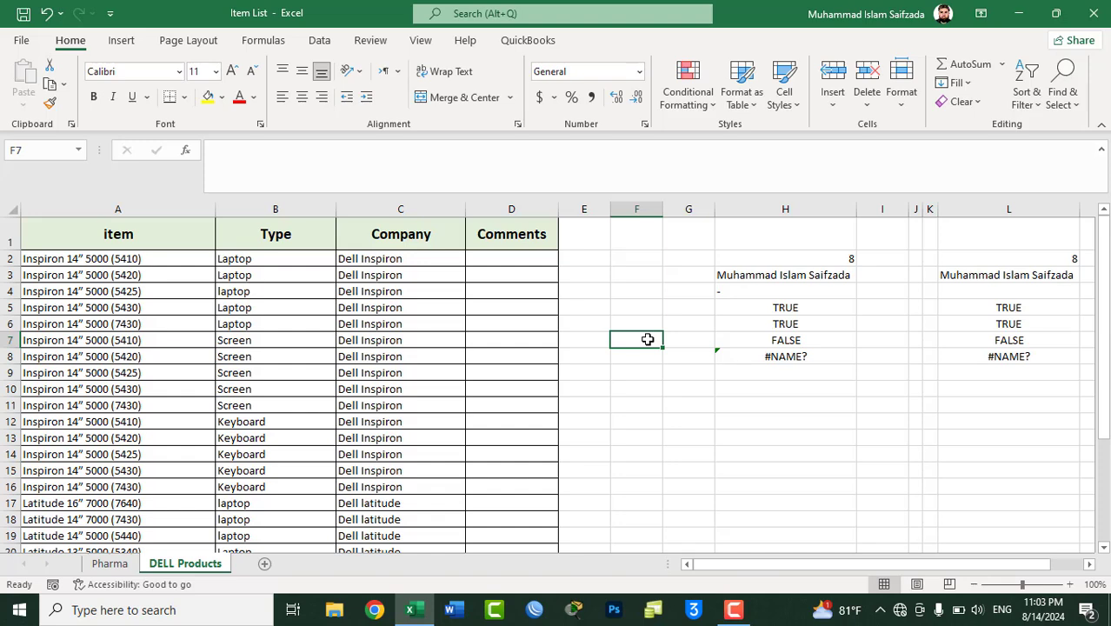
{"action": "key", "text": "ctrl+g"}
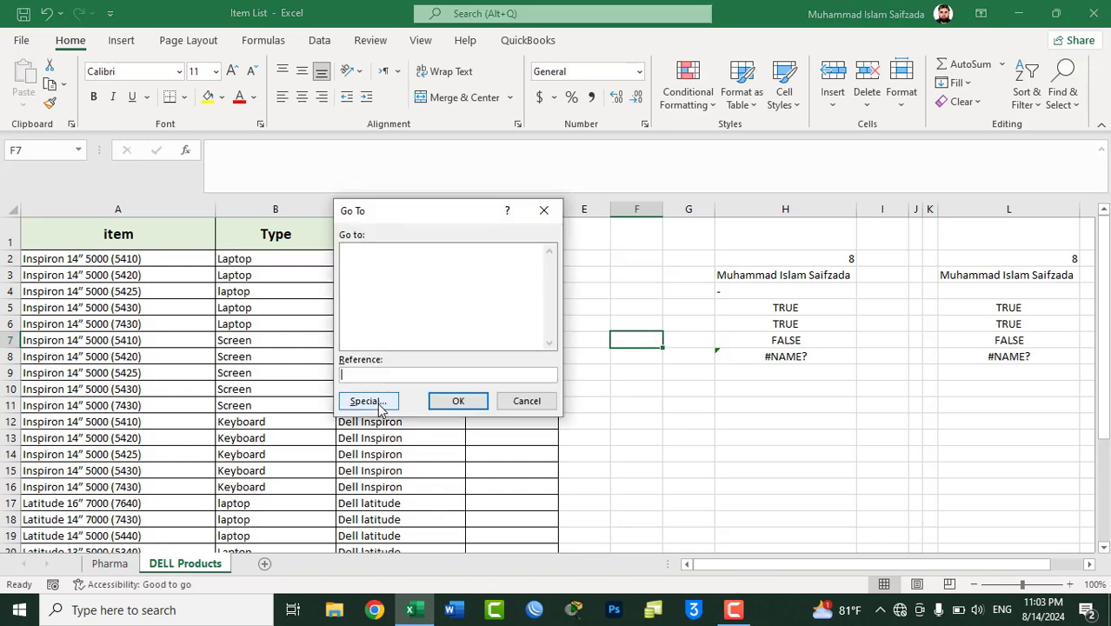
{"action": "left_click", "coordinate": [368, 402]}
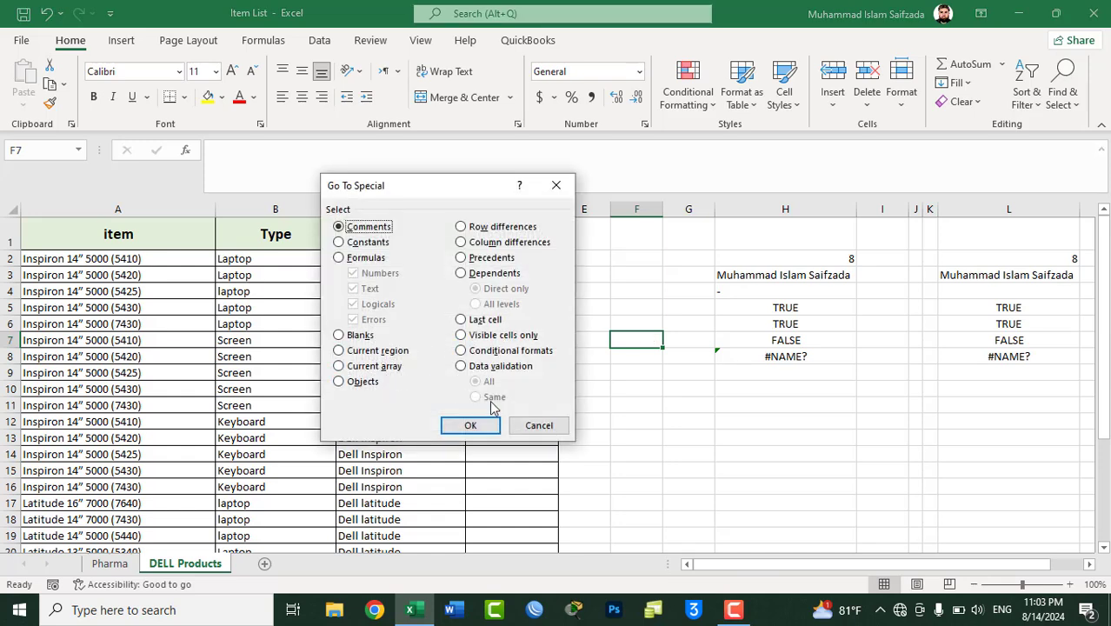
{"action": "left_click", "coordinate": [546, 426]}
{"action": "left_click", "coordinate": [602, 306]}
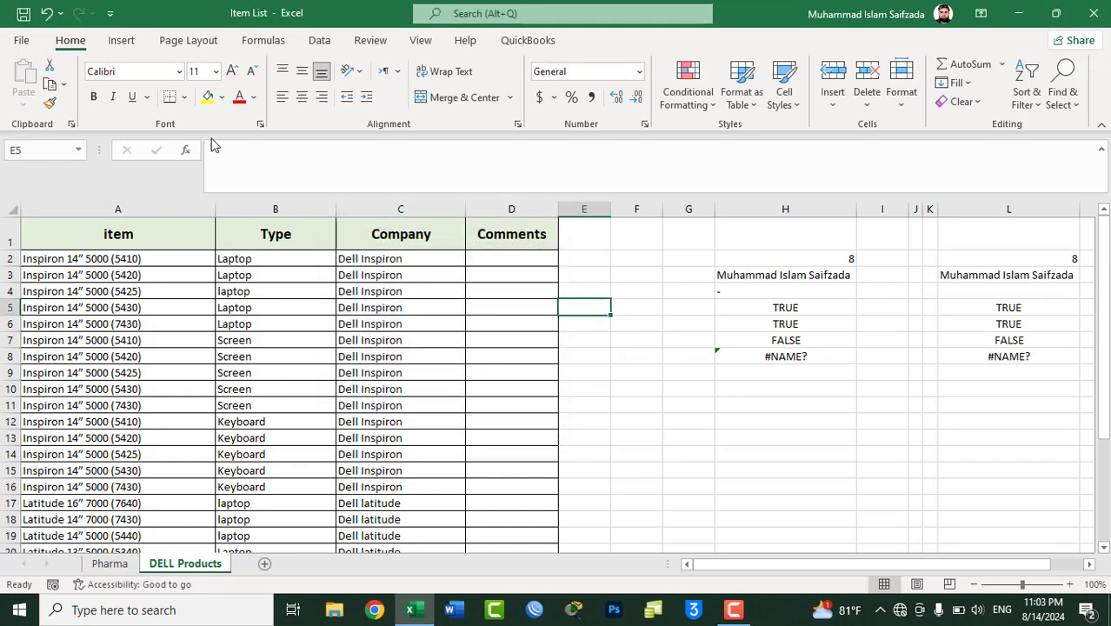
Step: Open the Table workbook from the File recent list and select cell E5
{"action": "left_click", "coordinate": [21, 40]}
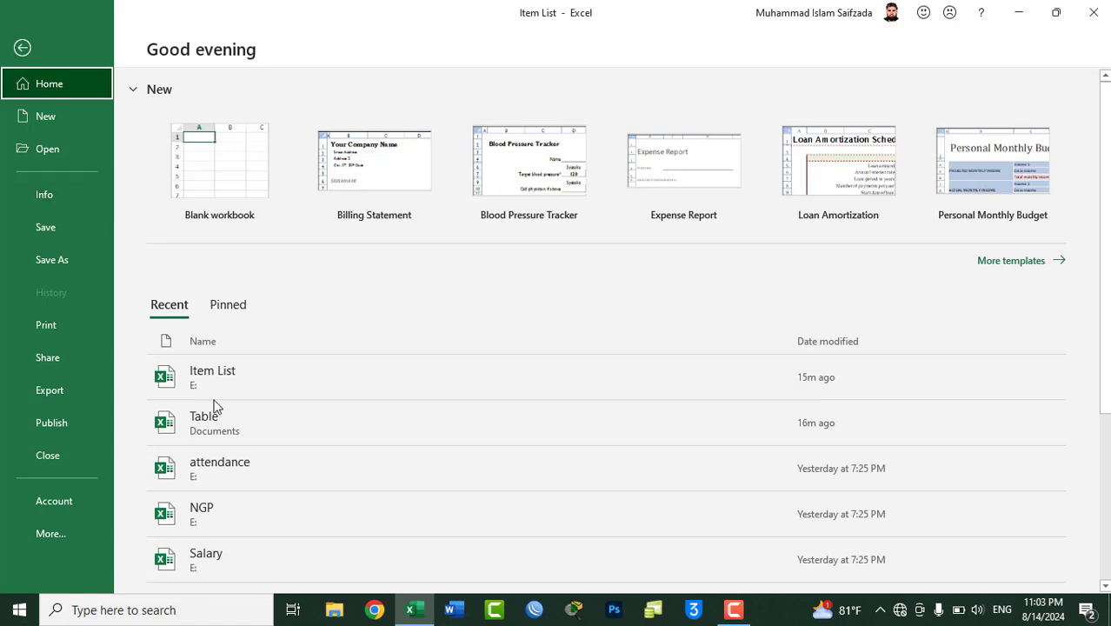
{"action": "left_click", "coordinate": [217, 429]}
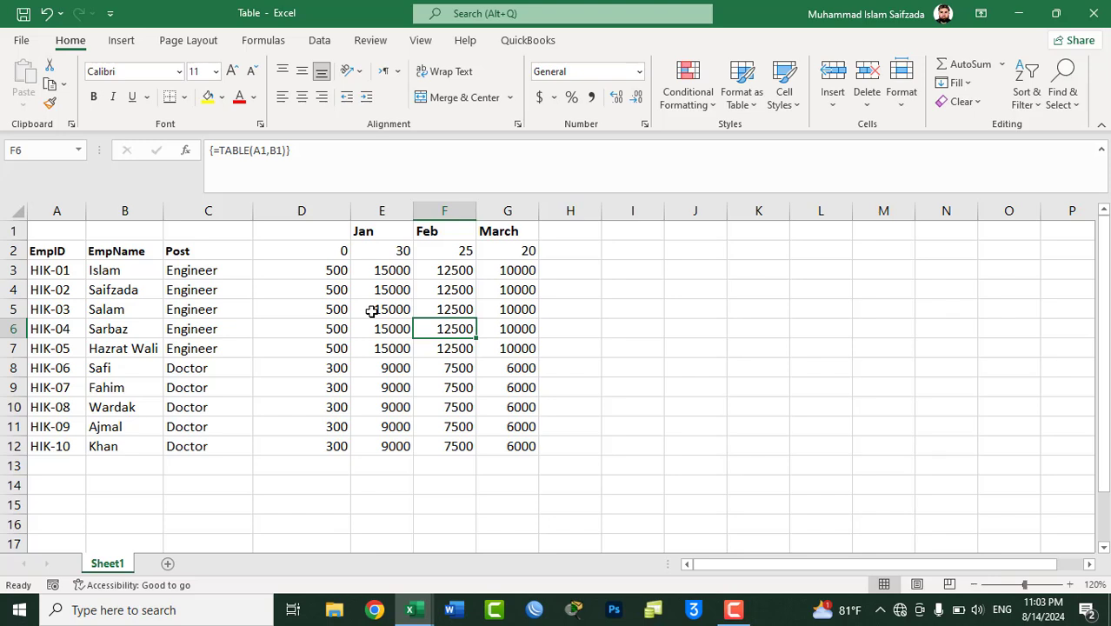
{"action": "left_click", "coordinate": [371, 311]}
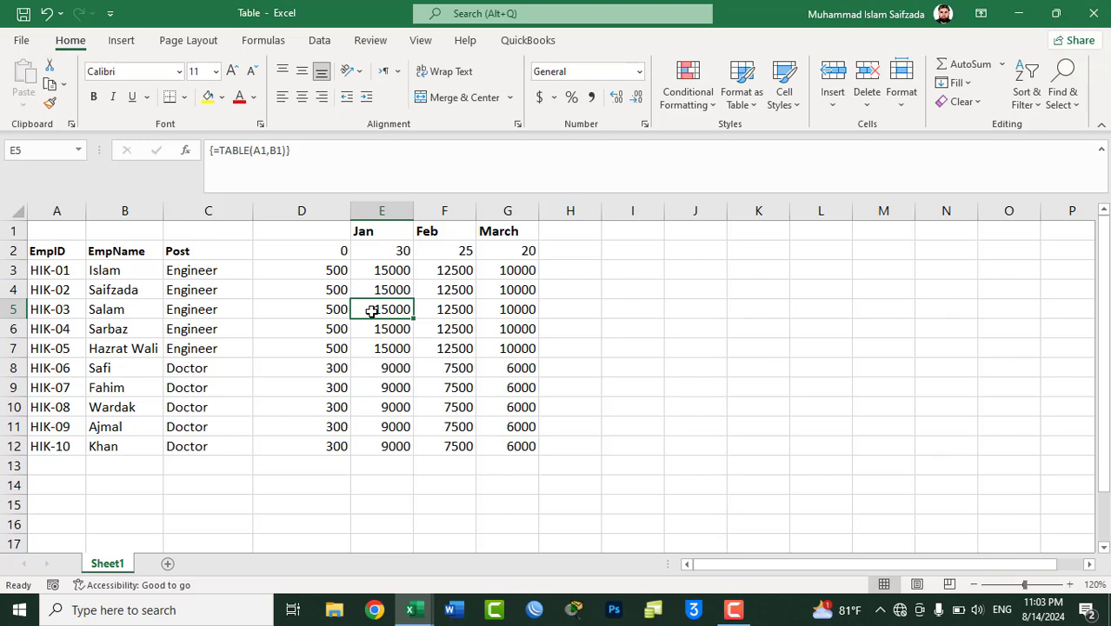
Step: From E4, select the current array with Go To Special, covering D2:G12
{"action": "left_click", "coordinate": [387, 289]}
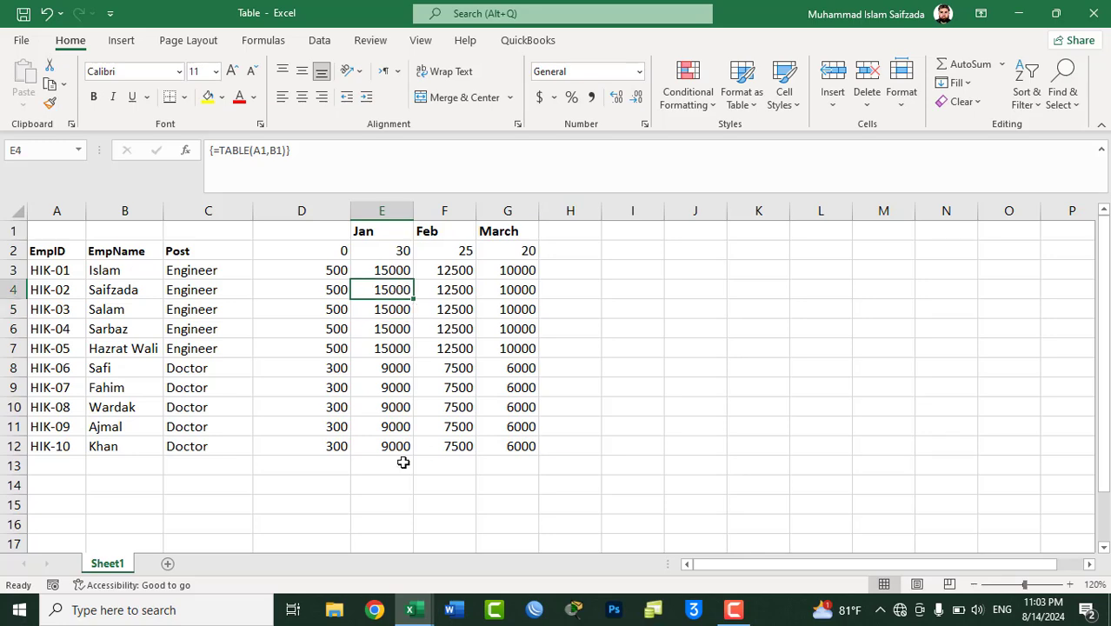
{"action": "key", "text": "ctrl+g"}
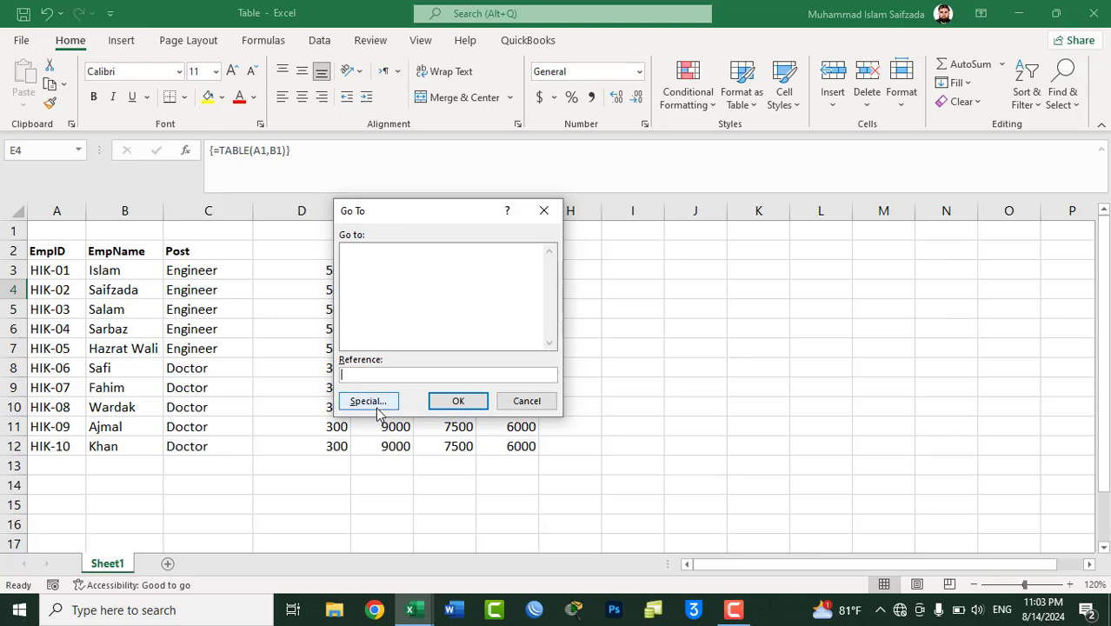
{"action": "left_click", "coordinate": [368, 397]}
{"action": "left_click", "coordinate": [367, 368]}
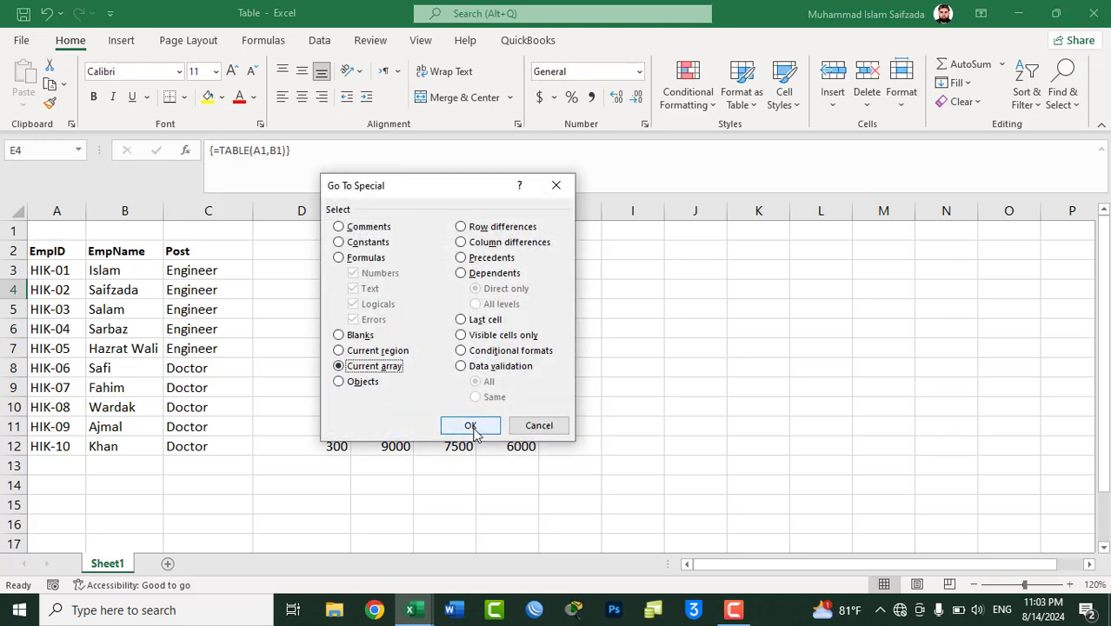
{"action": "left_click", "coordinate": [470, 426]}
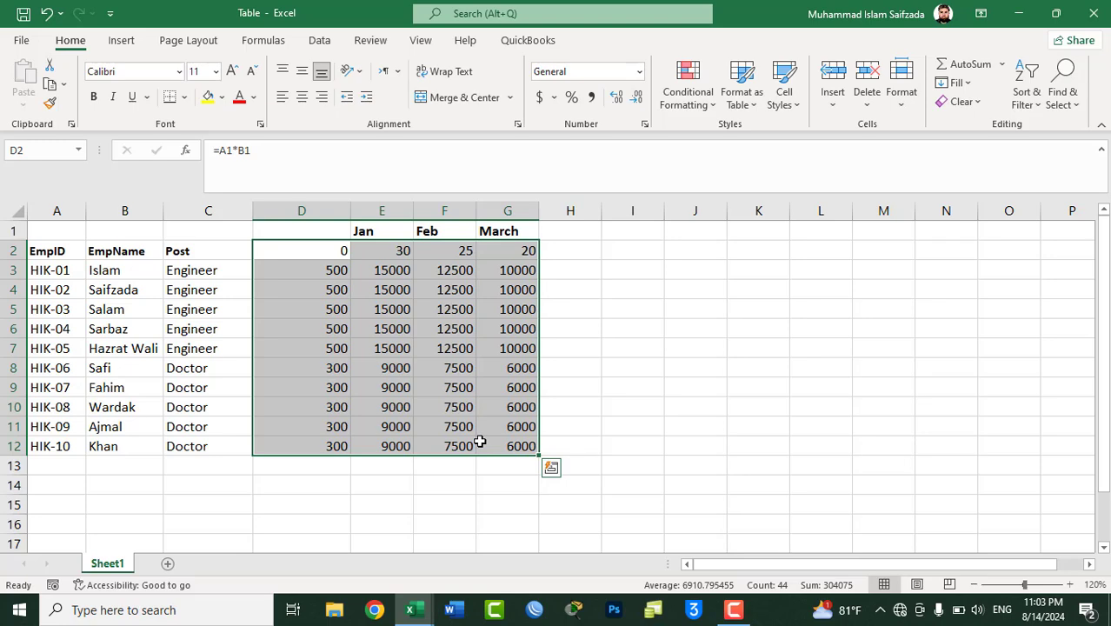
Step: Check F5's data table formula, then open Go To Special and cancel it
{"action": "left_click", "coordinate": [426, 313]}
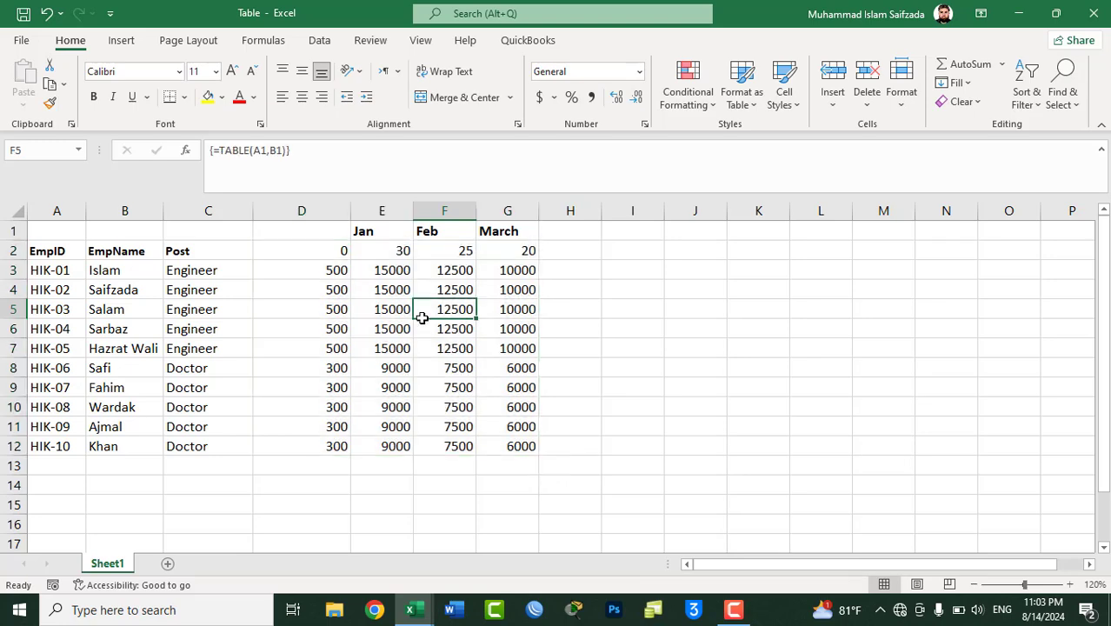
{"action": "left_click", "coordinate": [595, 306]}
{"action": "key", "text": "ctrl+g"}
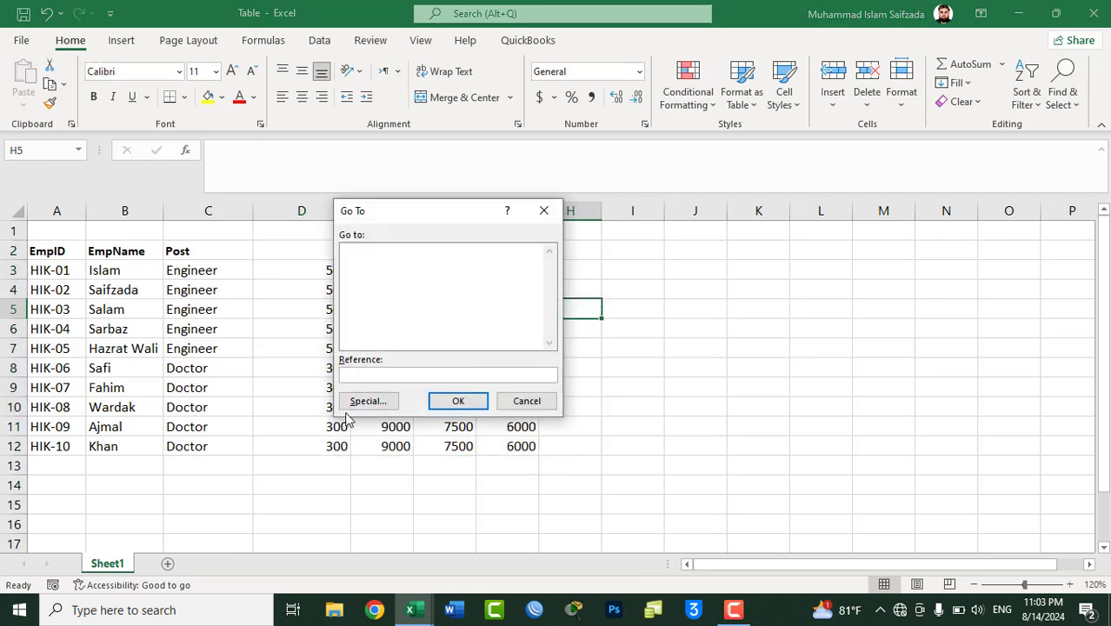
{"action": "left_click", "coordinate": [368, 402]}
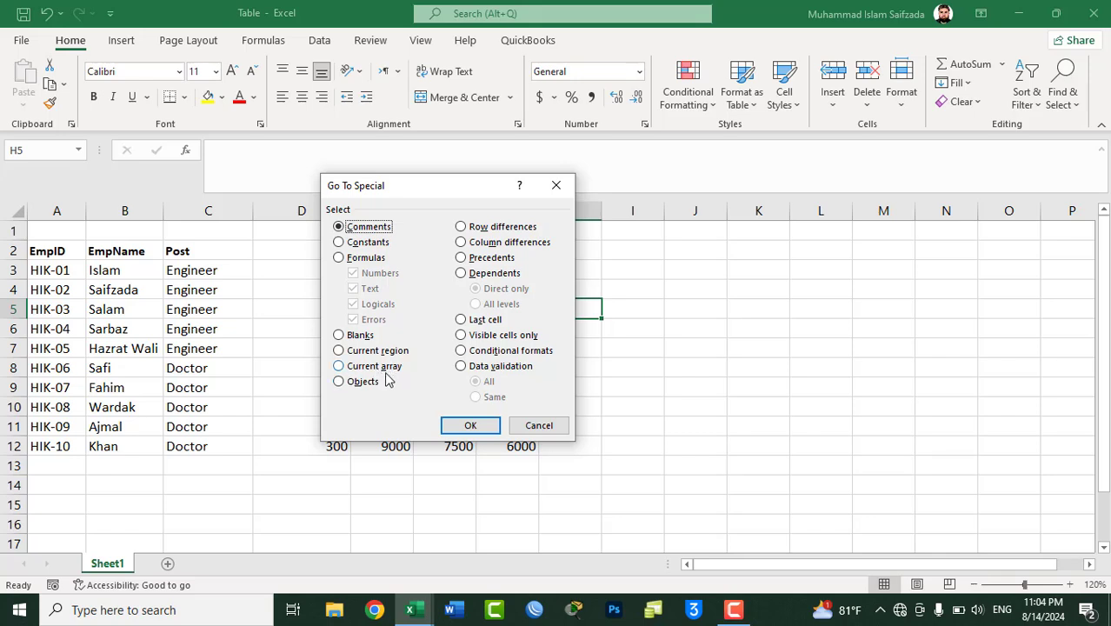
{"action": "left_click", "coordinate": [540, 425]}
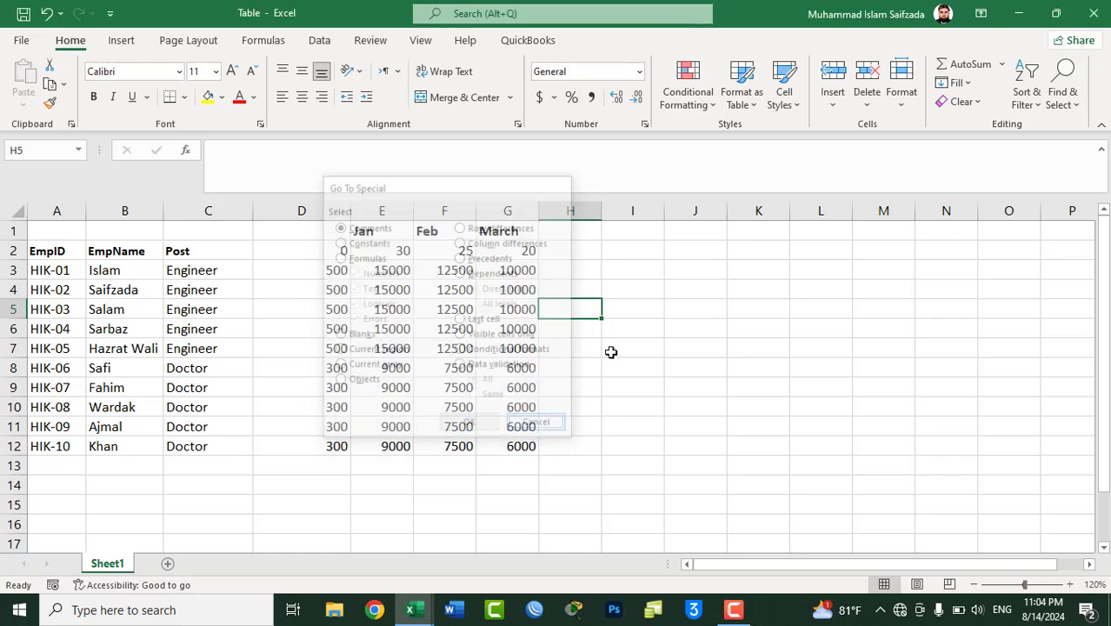
Step: Draw a heart shape over columns J to L and duplicate it into three hearts
{"action": "left_click", "coordinate": [121, 40]}
{"action": "left_click", "coordinate": [203, 103]}
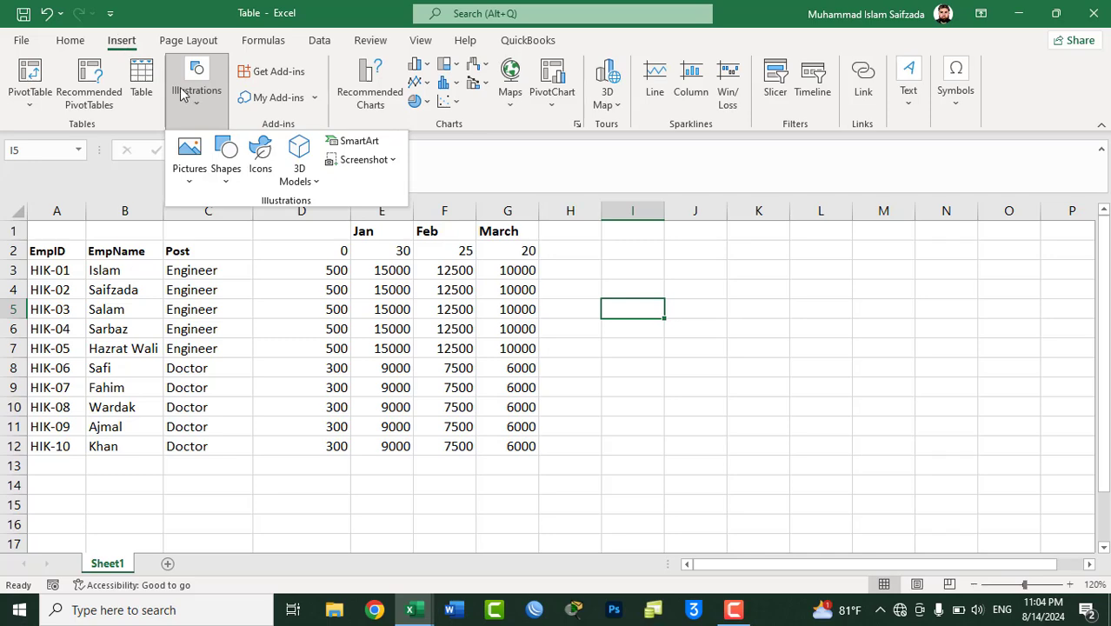
{"action": "left_click", "coordinate": [225, 153]}
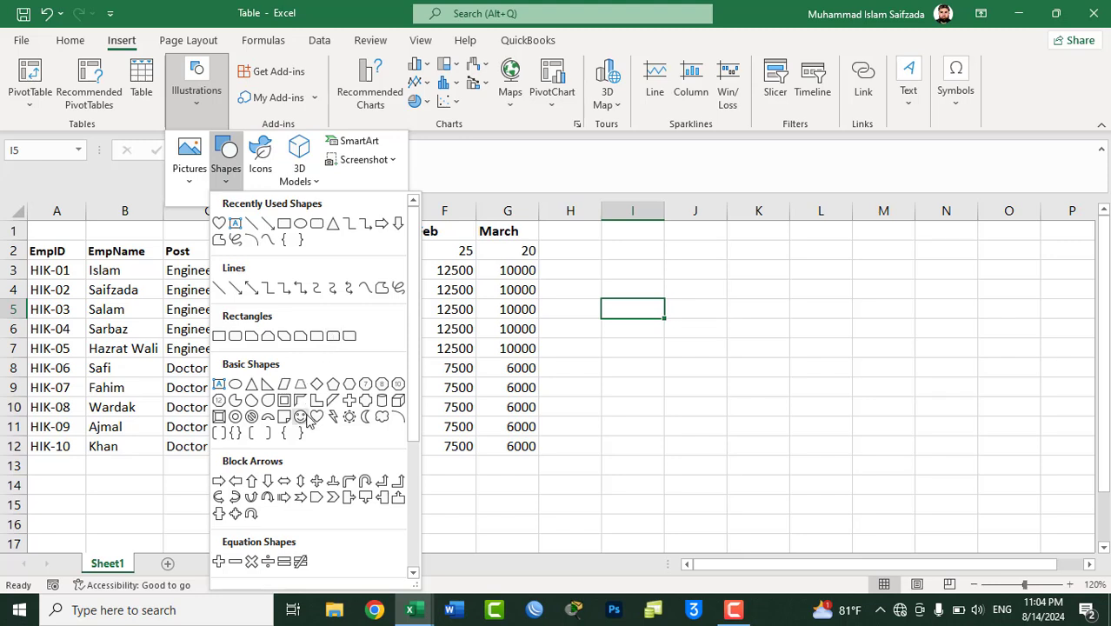
{"action": "left_click", "coordinate": [316, 417]}
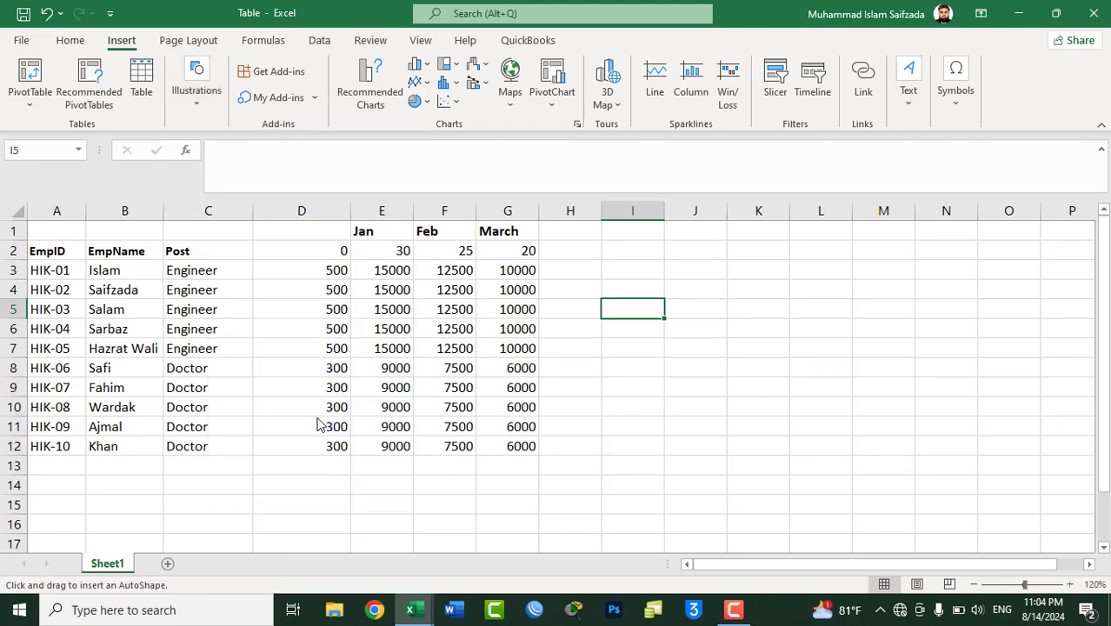
{"action": "left_click_drag", "start_coordinate": [648, 247], "coordinate": [811, 367]}
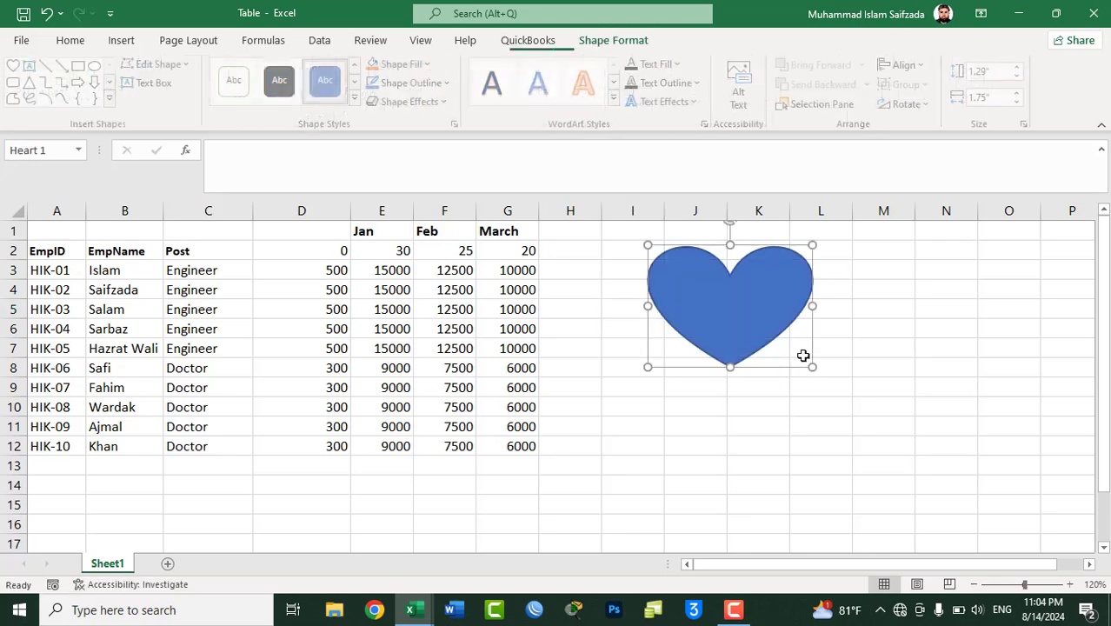
{"action": "mouse_move", "coordinate": [755, 314]}
{"action": "left_mouse_down"}
{"action": "mouse_move", "coordinate": [748, 437]}
{"action": "mouse_move", "coordinate": [755, 266]}
{"action": "mouse_move", "coordinate": [750, 426]}
{"action": "mouse_move", "coordinate": [929, 354]}
{"action": "left_mouse_up"}
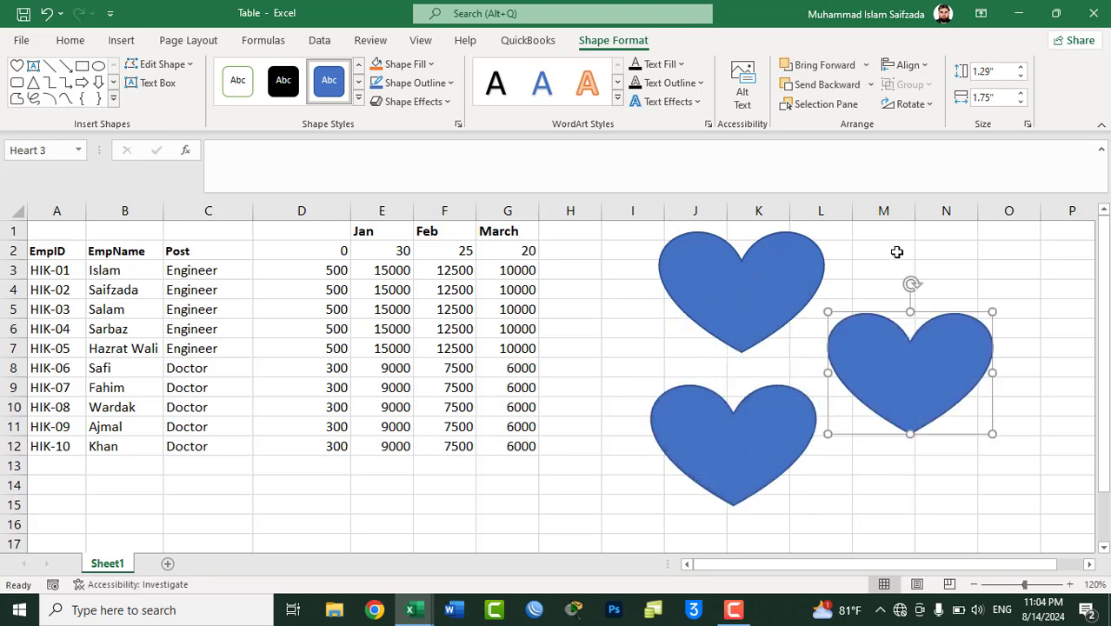
{"action": "left_click", "coordinate": [964, 242]}
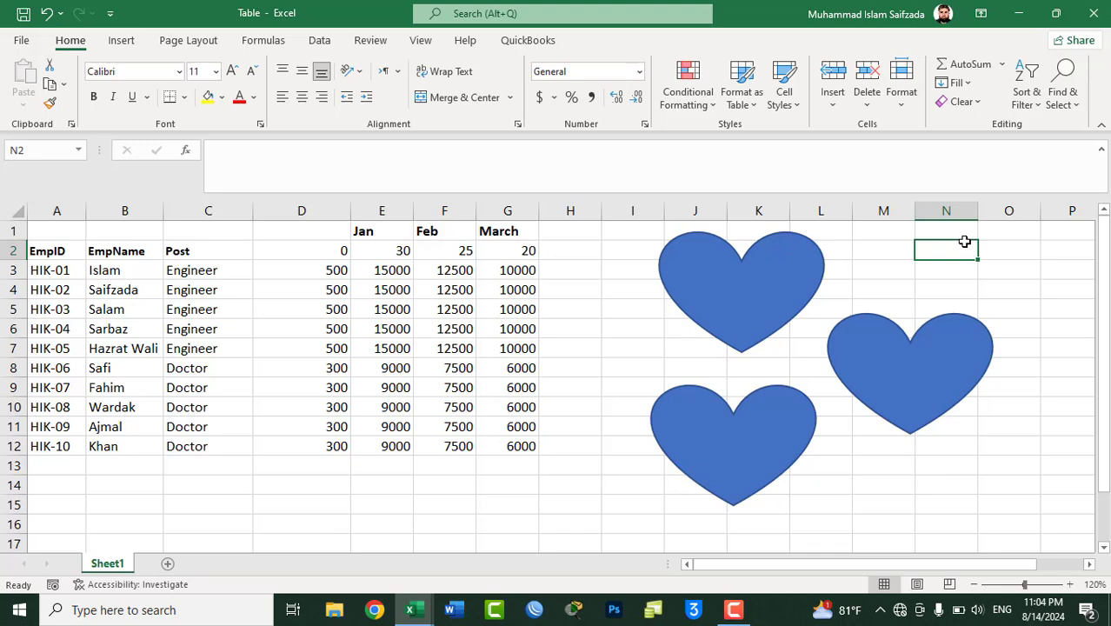
Step: Select all three hearts together, then deselect them
{"action": "left_click", "coordinate": [878, 345]}
{"action": "left_click", "coordinate": [734, 322], "text": "ctrl"}
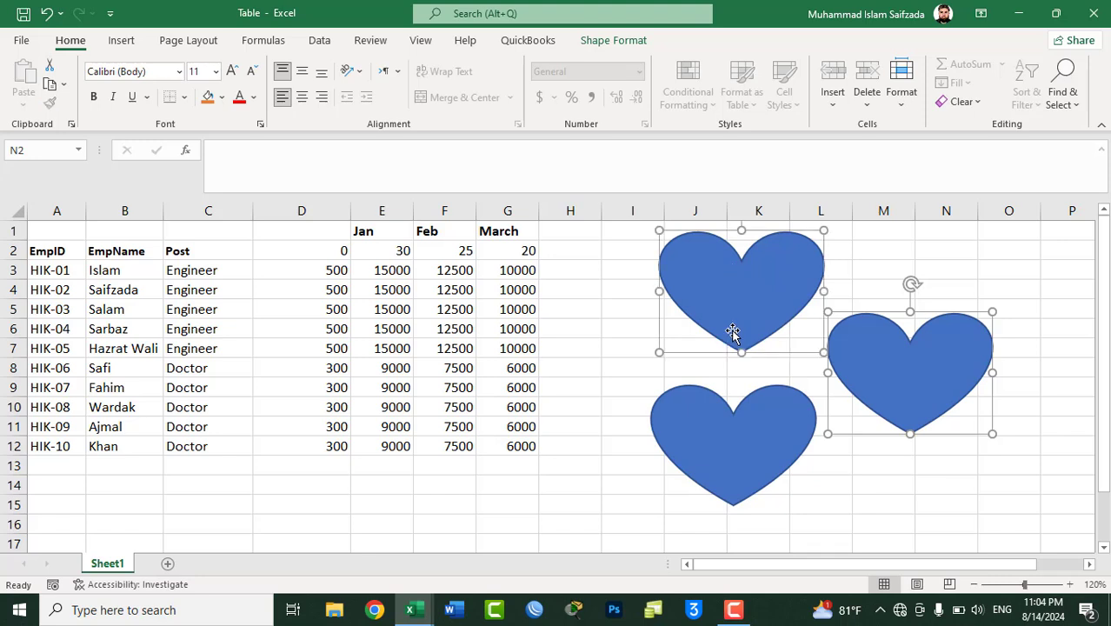
{"action": "left_click", "coordinate": [727, 426], "text": "ctrl"}
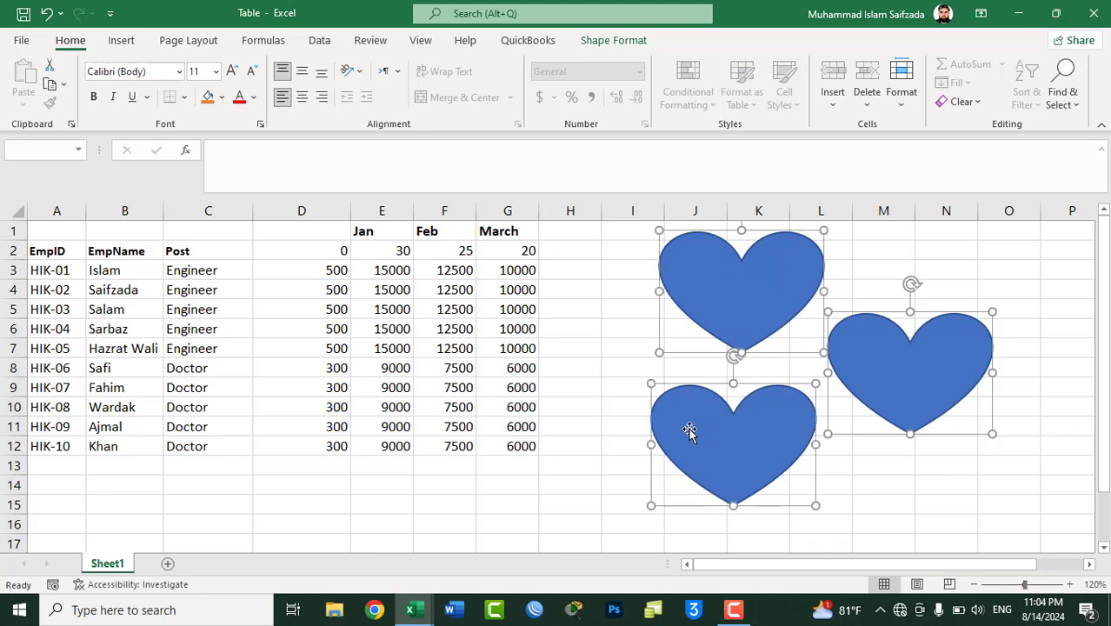
{"action": "left_click", "coordinate": [614, 330]}
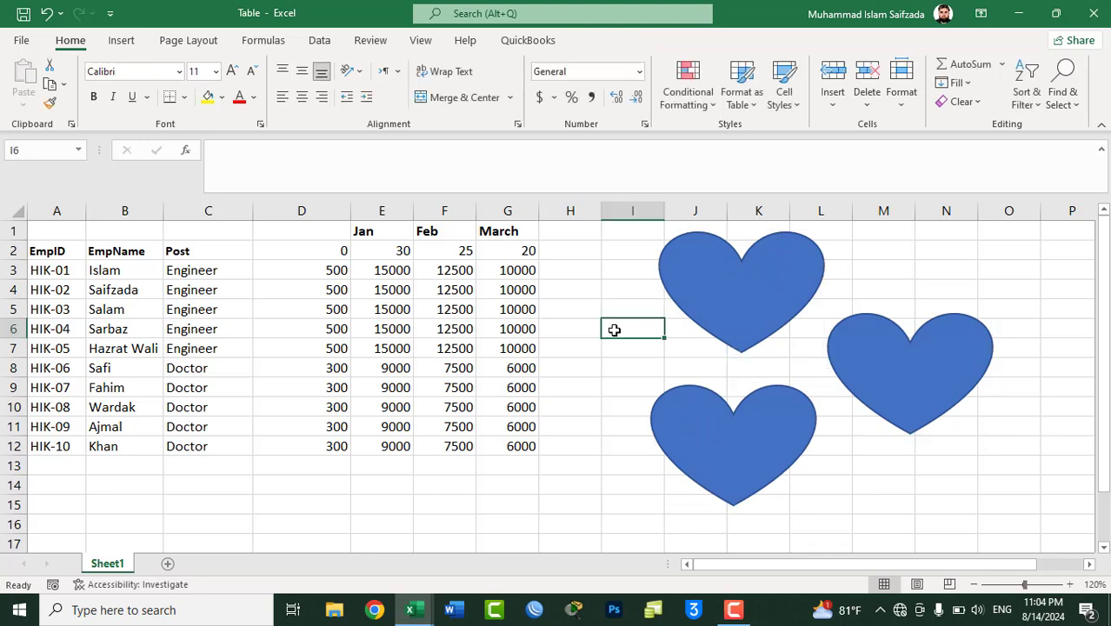
Step: Select every object via Go To Special > Objects and delete the three hearts
{"action": "key", "text": "ctrl+g"}
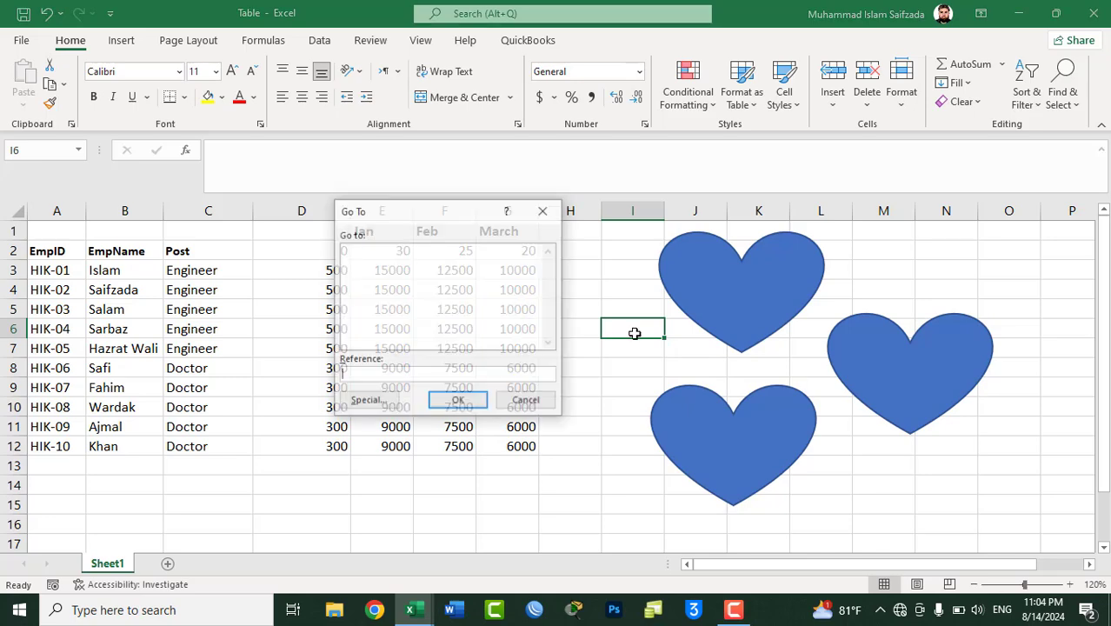
{"action": "left_click", "coordinate": [368, 401]}
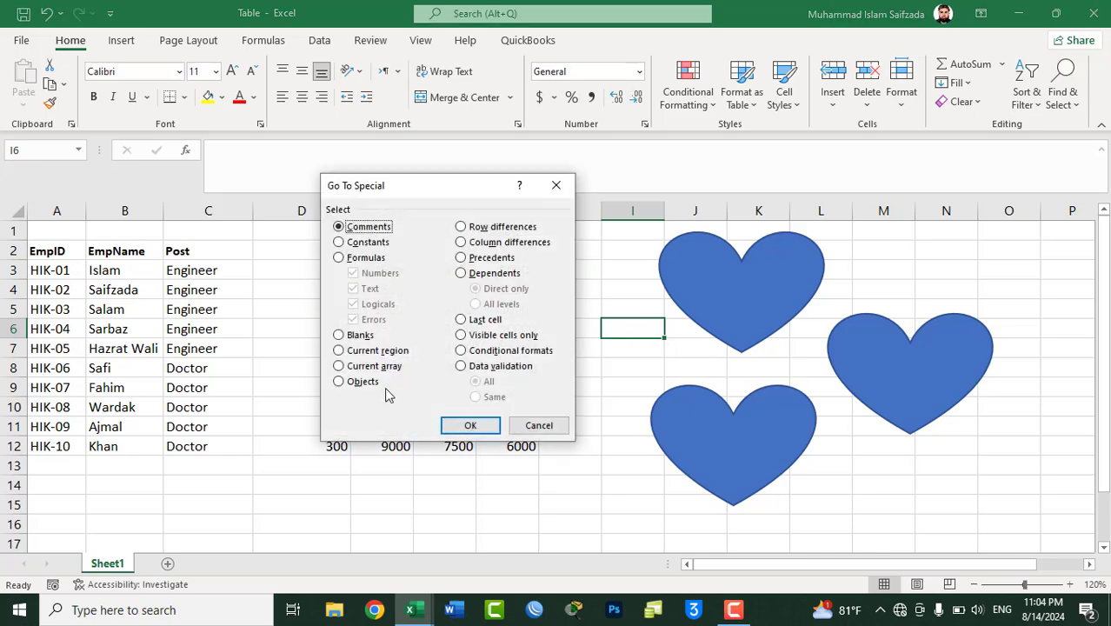
{"action": "left_click", "coordinate": [364, 383]}
{"action": "left_click", "coordinate": [450, 430]}
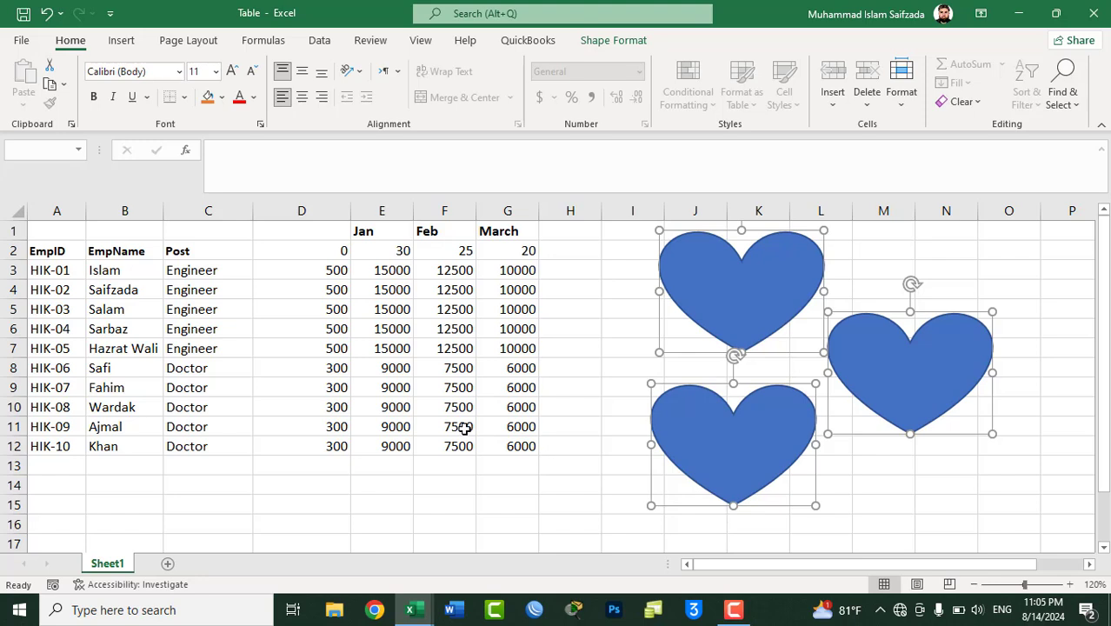
{"action": "key", "text": "Delete"}
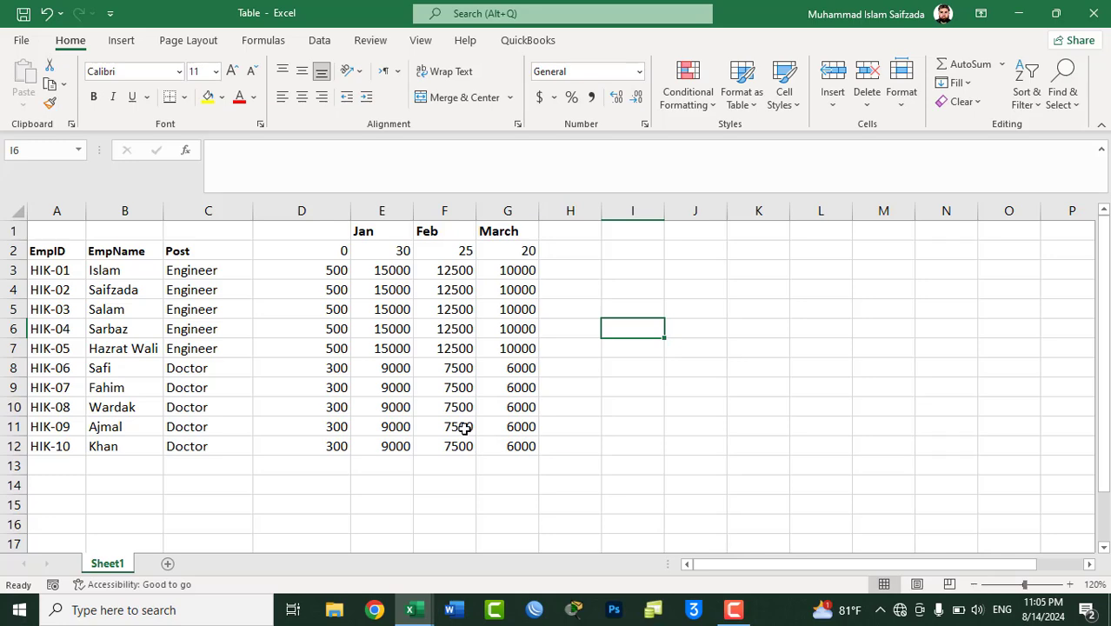
Step: Reopen Go To Special, cancel it, and select cell I3
{"action": "key", "text": "ctrl+g"}
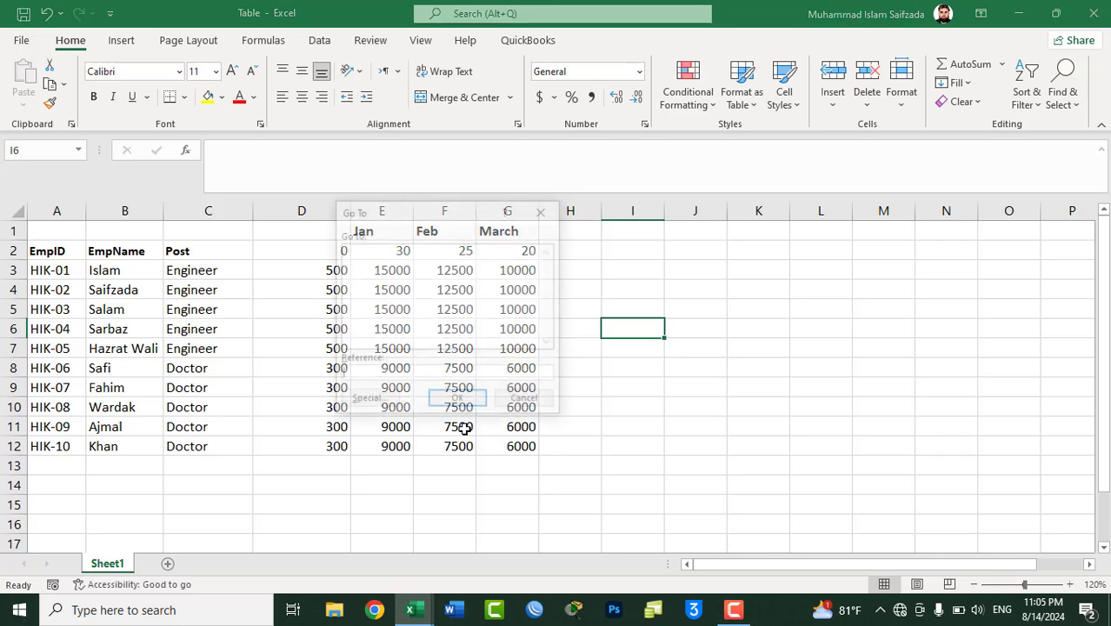
{"action": "left_click", "coordinate": [365, 402]}
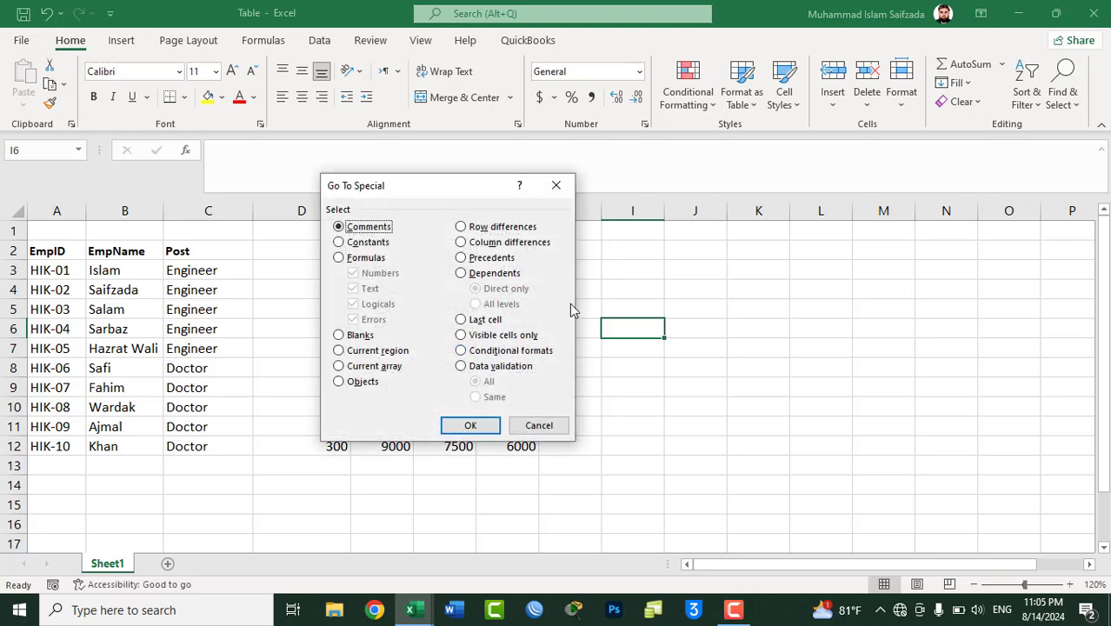
{"action": "left_click", "coordinate": [537, 425]}
{"action": "left_click", "coordinate": [629, 266]}
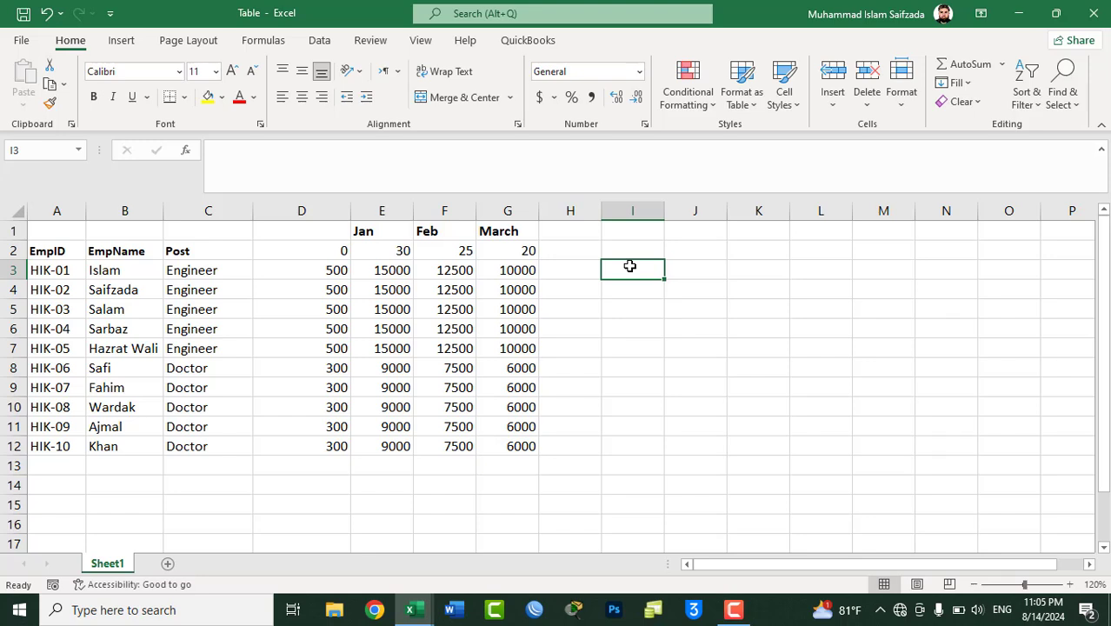
Step: Enter five employee names across I3 to M3, one name repeated
{"action": "type", "text": "Asad"}
{"action": "key", "text": "Tab"}
{"action": "type", "text": "Aj"}
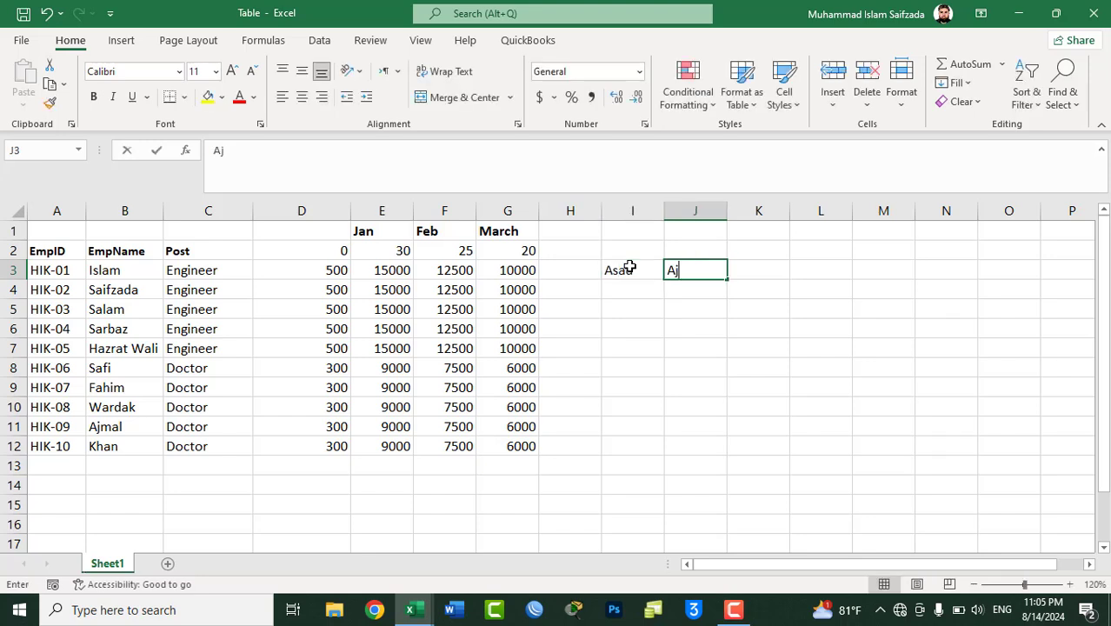
{"action": "type", "text": "mal"}
{"action": "key", "text": "Tab"}
{"action": "type", "text": "Fa"}
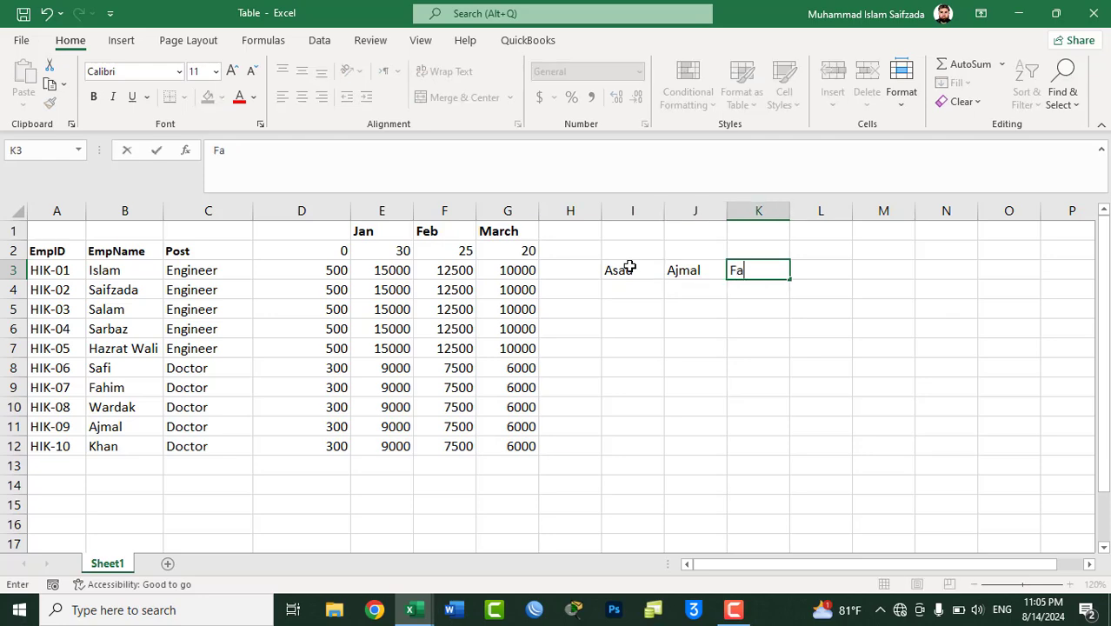
{"action": "type", "text": "him"}
{"action": "key", "text": "Tab"}
{"action": "type", "text": "Islam"}
{"action": "key", "text": "Tab"}
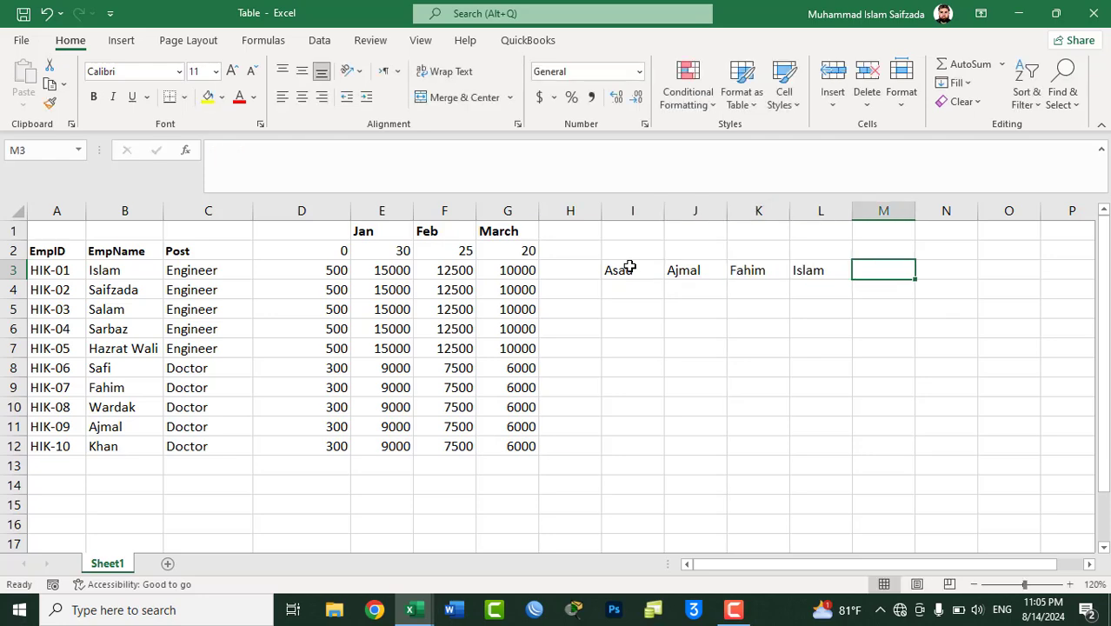
{"action": "type", "text": "Asad"}
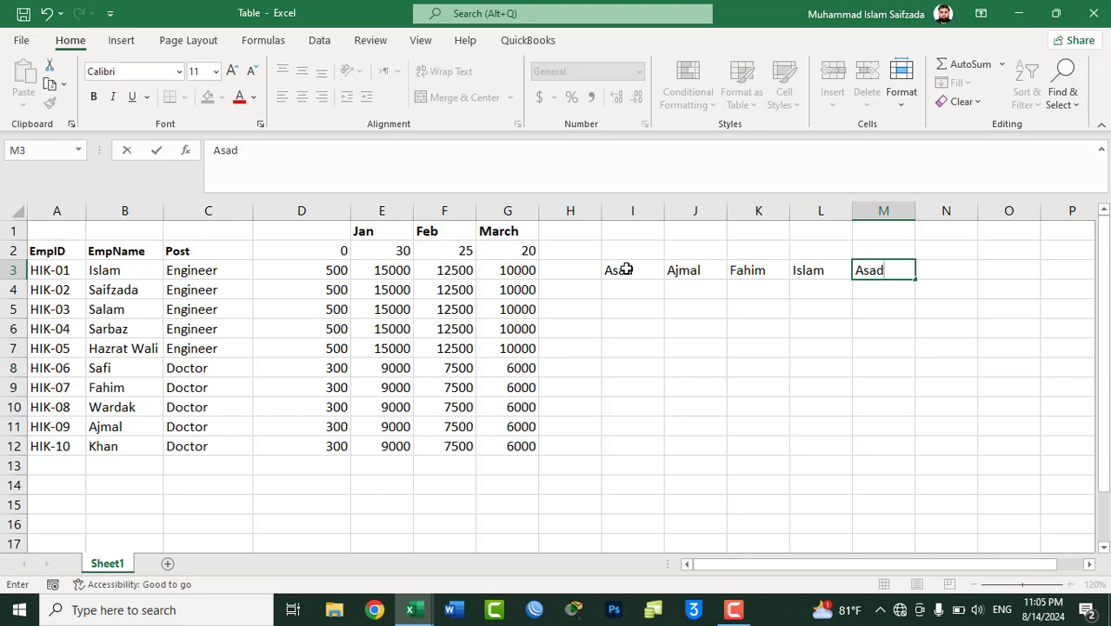
Step: Select the names in I3:M3, after briefly selecting column J and row 3
{"action": "left_click_drag", "start_coordinate": [629, 267], "coordinate": [873, 272]}
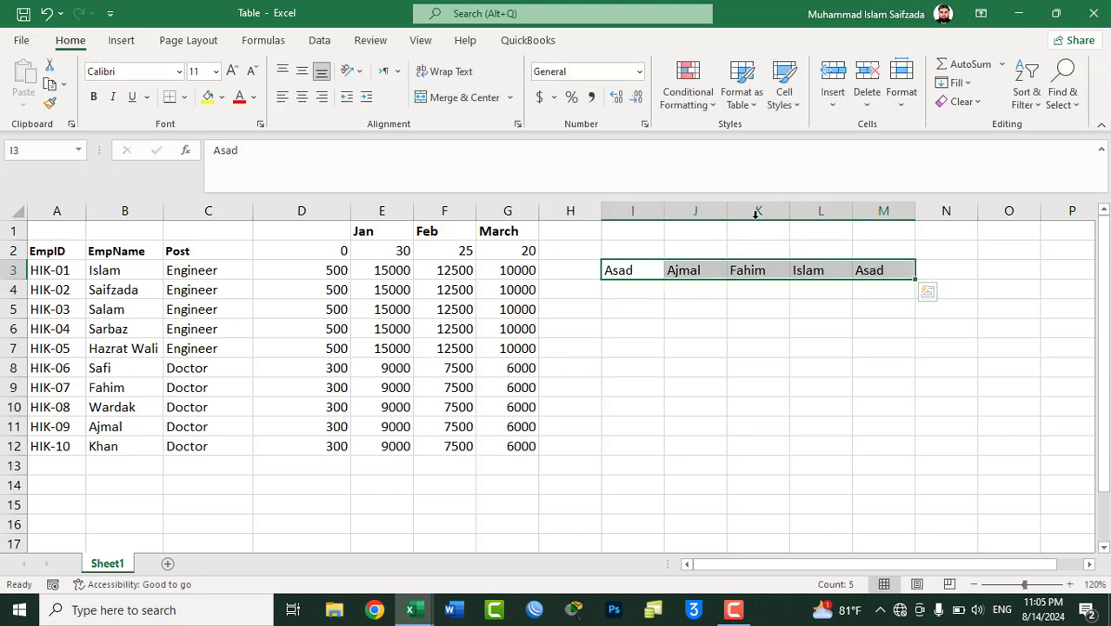
{"action": "left_click", "coordinate": [702, 211]}
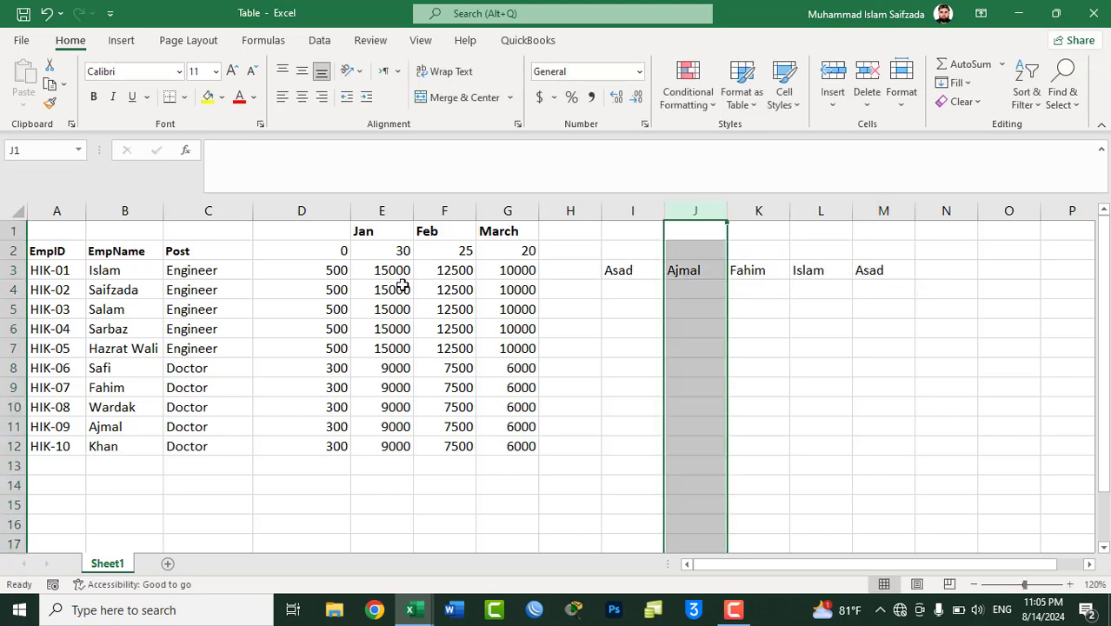
{"action": "left_click", "coordinate": [9, 272]}
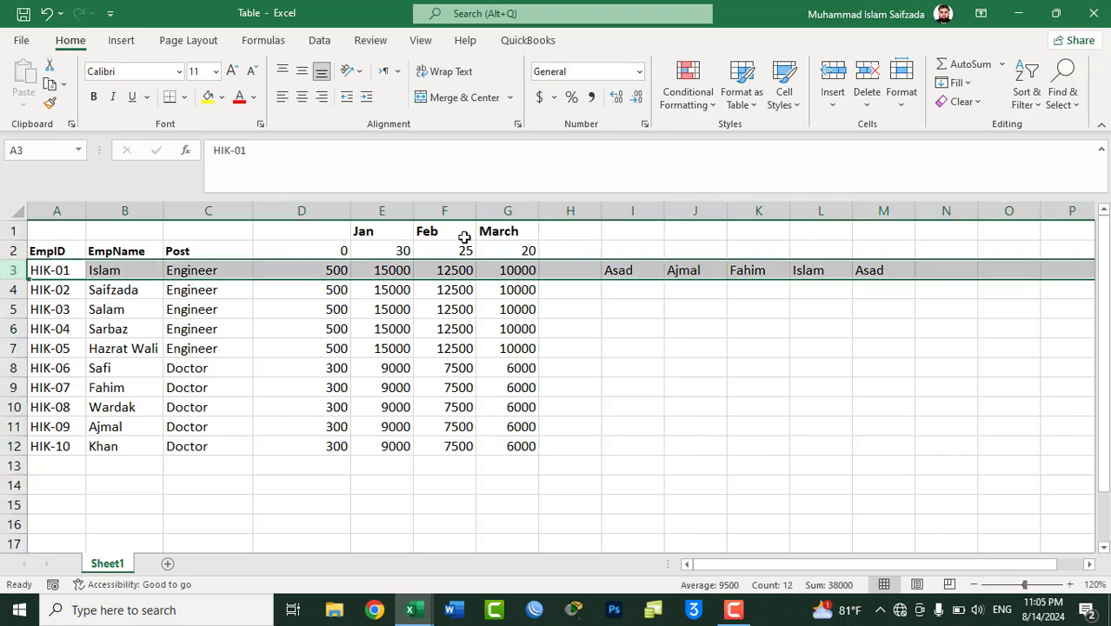
{"action": "left_click", "coordinate": [704, 210]}
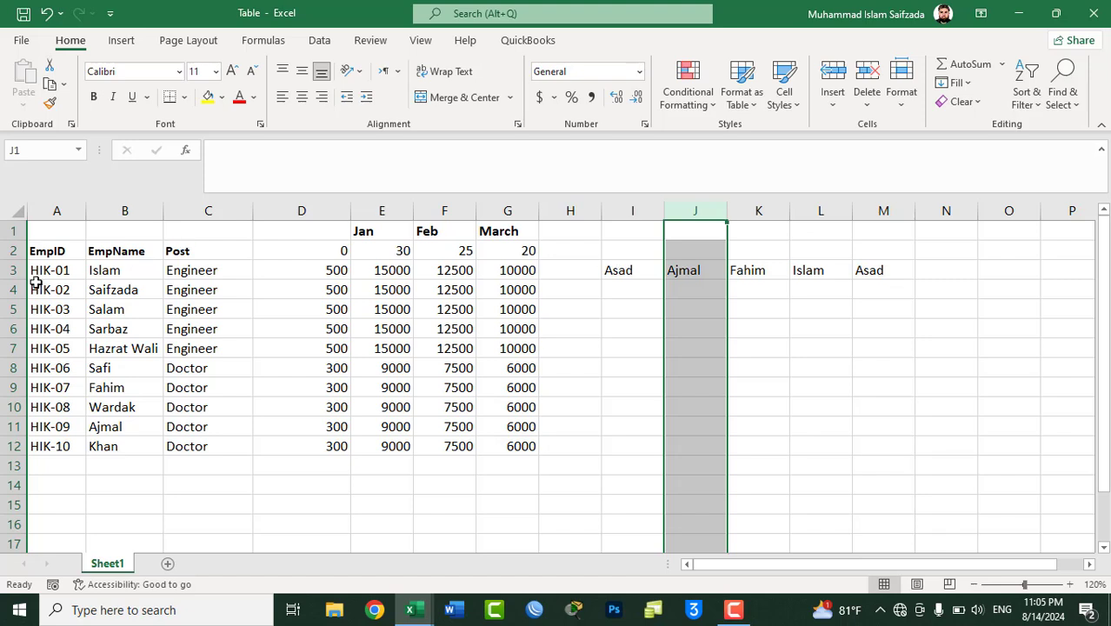
{"action": "left_click", "coordinate": [12, 270]}
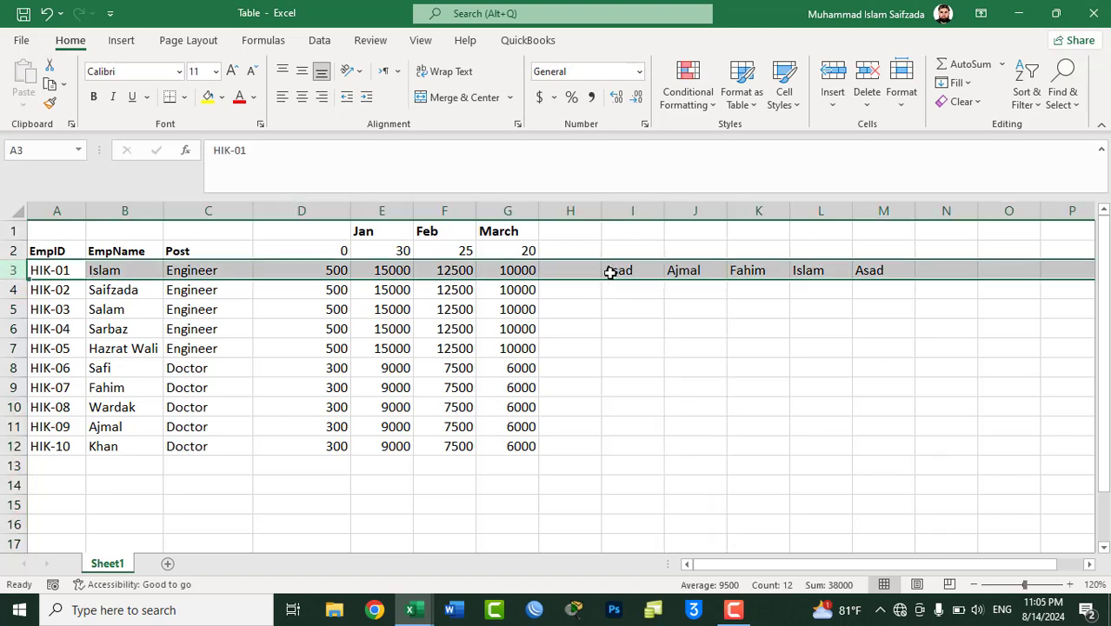
{"action": "left_click_drag", "start_coordinate": [616, 272], "coordinate": [868, 270]}
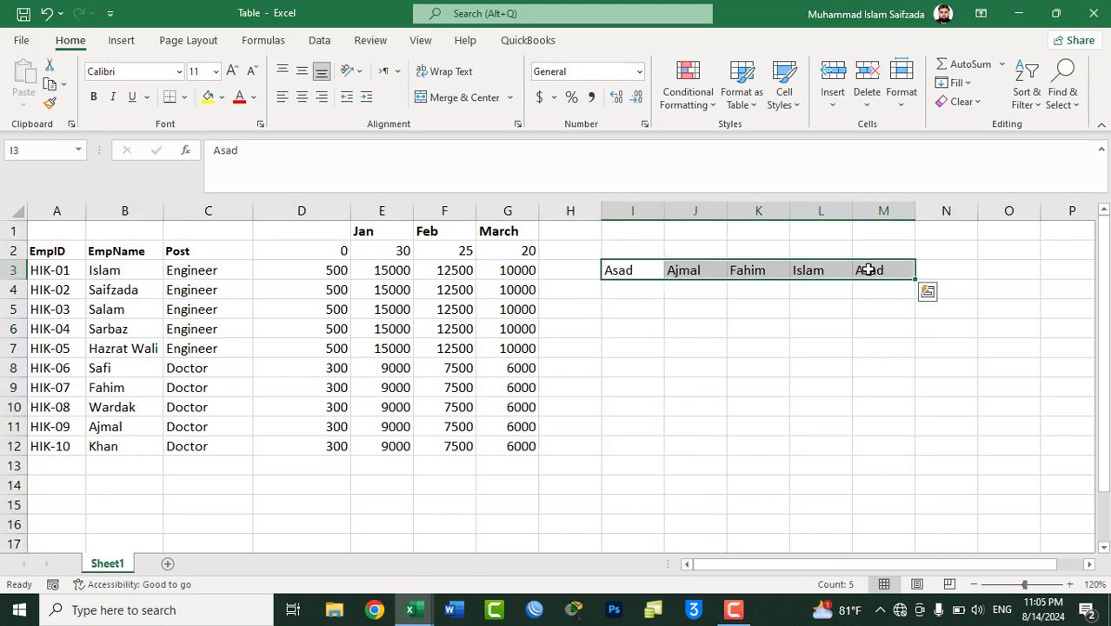
{"action": "key", "text": "ctrl+g"}
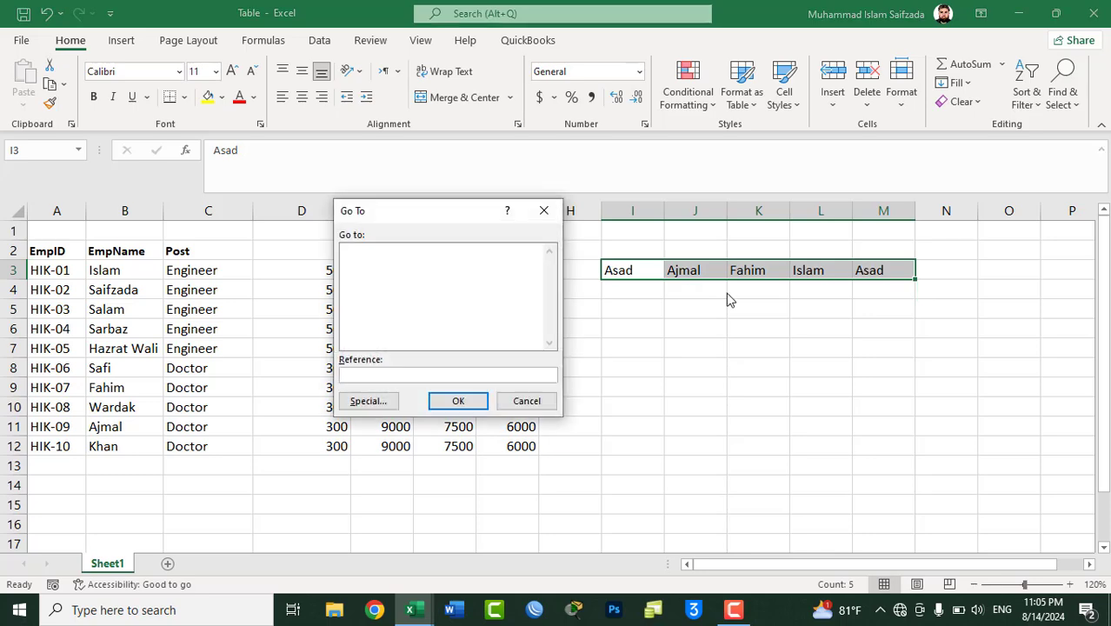
{"action": "left_click", "coordinate": [364, 402]}
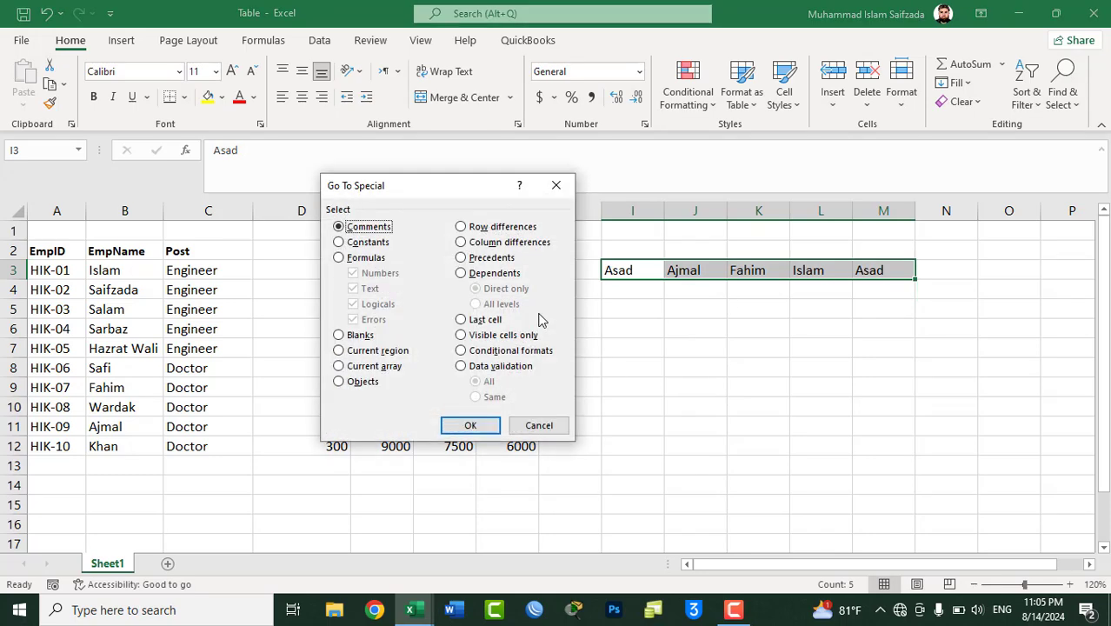
{"action": "left_click", "coordinate": [492, 230]}
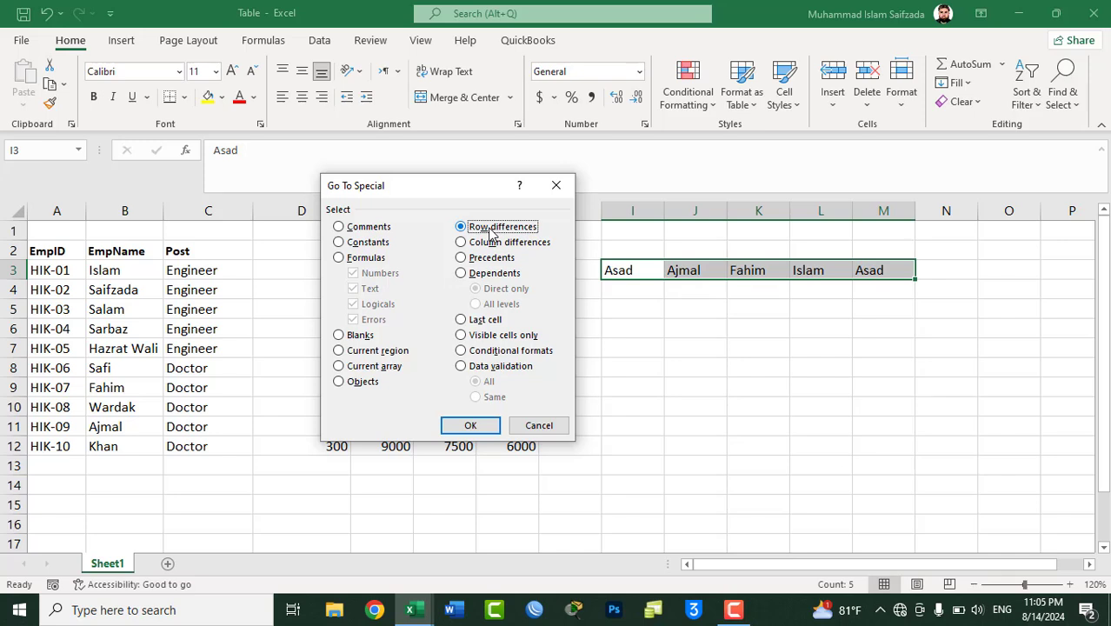
{"action": "left_click", "coordinate": [470, 425]}
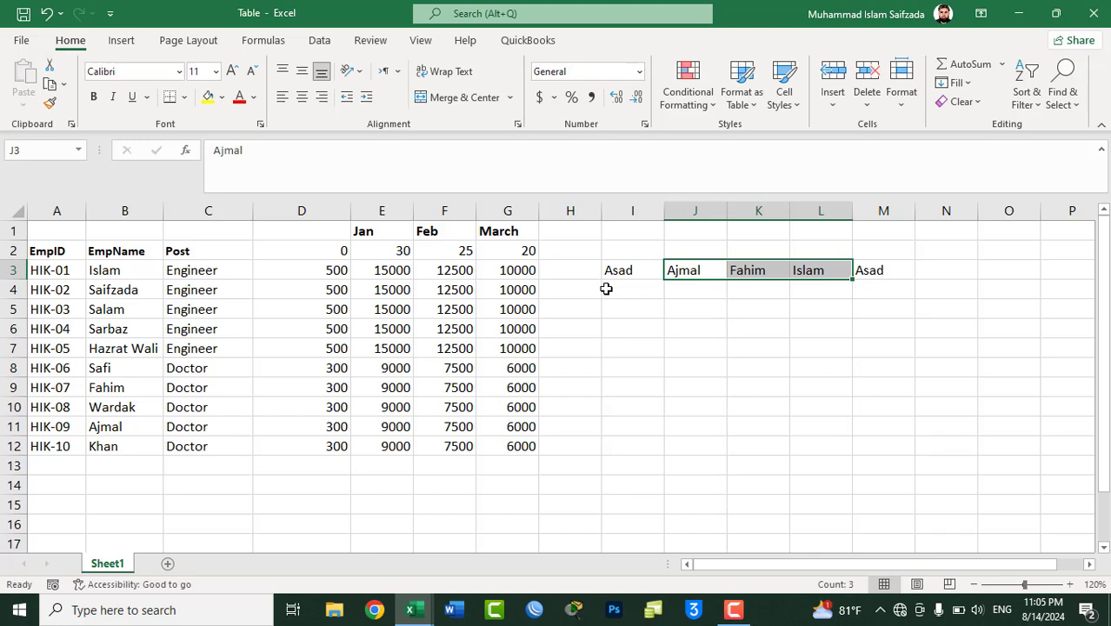
{"action": "left_click", "coordinate": [680, 266]}
{"action": "type", "text": "Asad"}
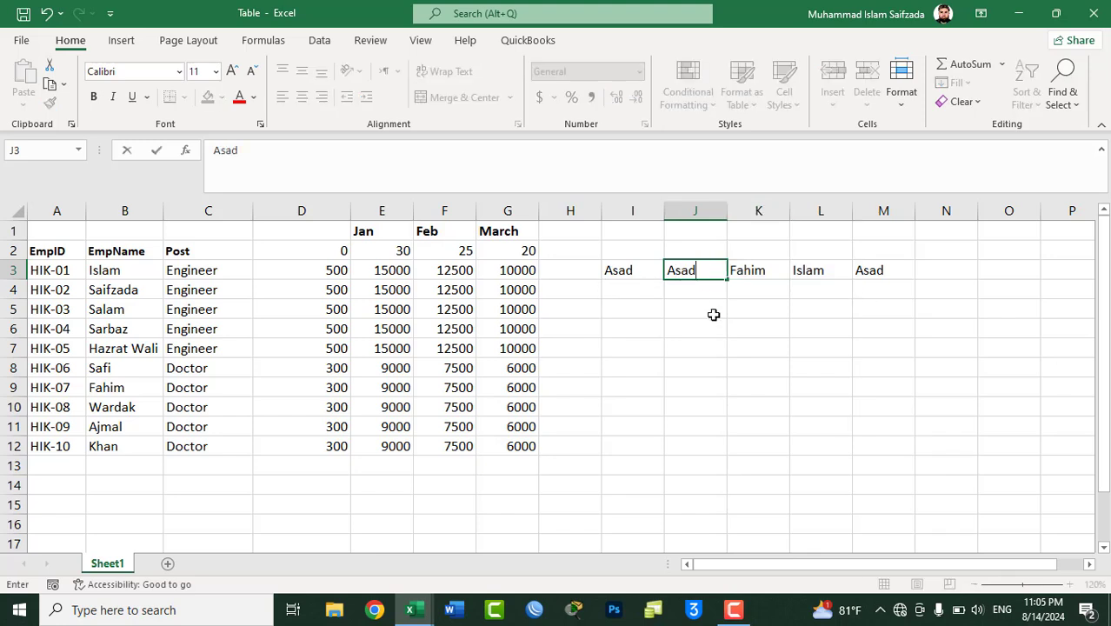
{"action": "key", "text": "Tab"}
{"action": "left_click_drag", "start_coordinate": [616, 269], "coordinate": [857, 272]}
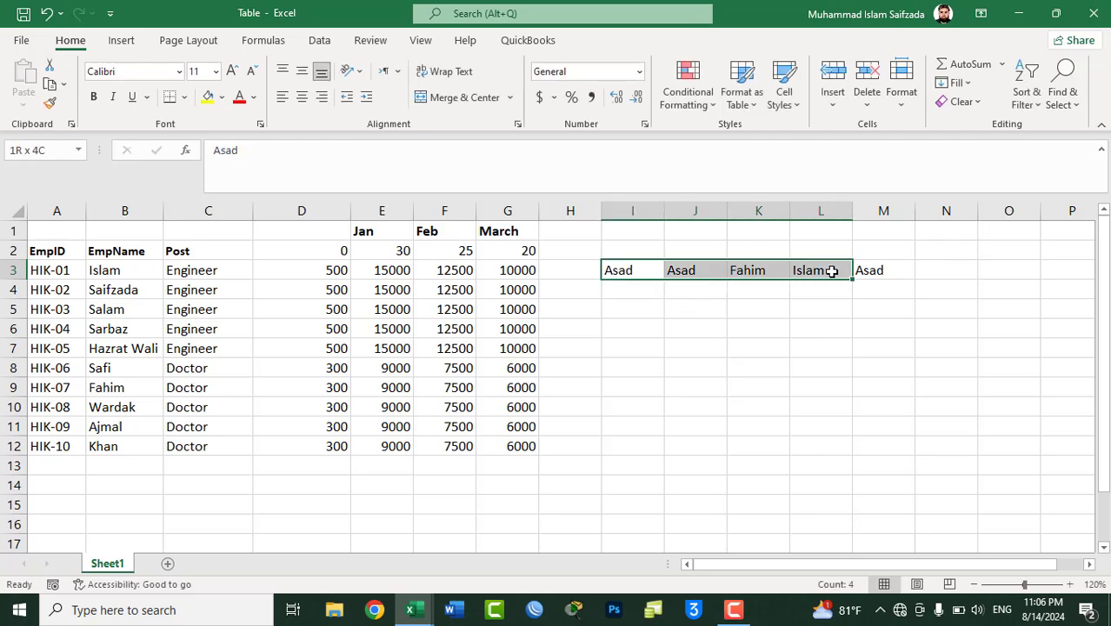
{"action": "key", "text": "ctrl+g"}
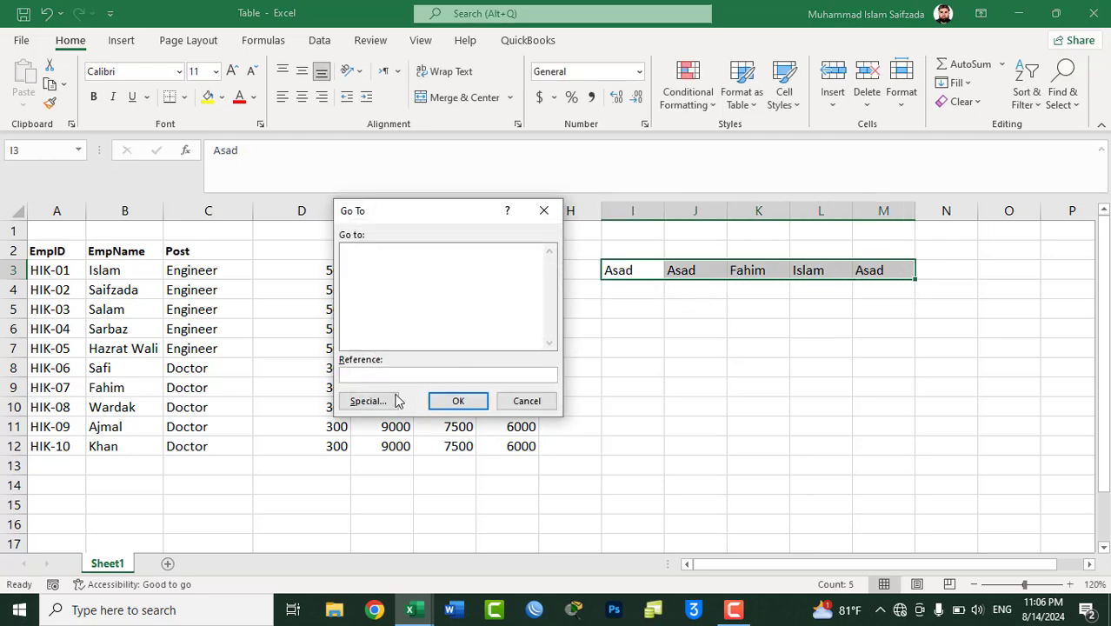
{"action": "left_click", "coordinate": [396, 402]}
{"action": "left_click", "coordinate": [485, 229]}
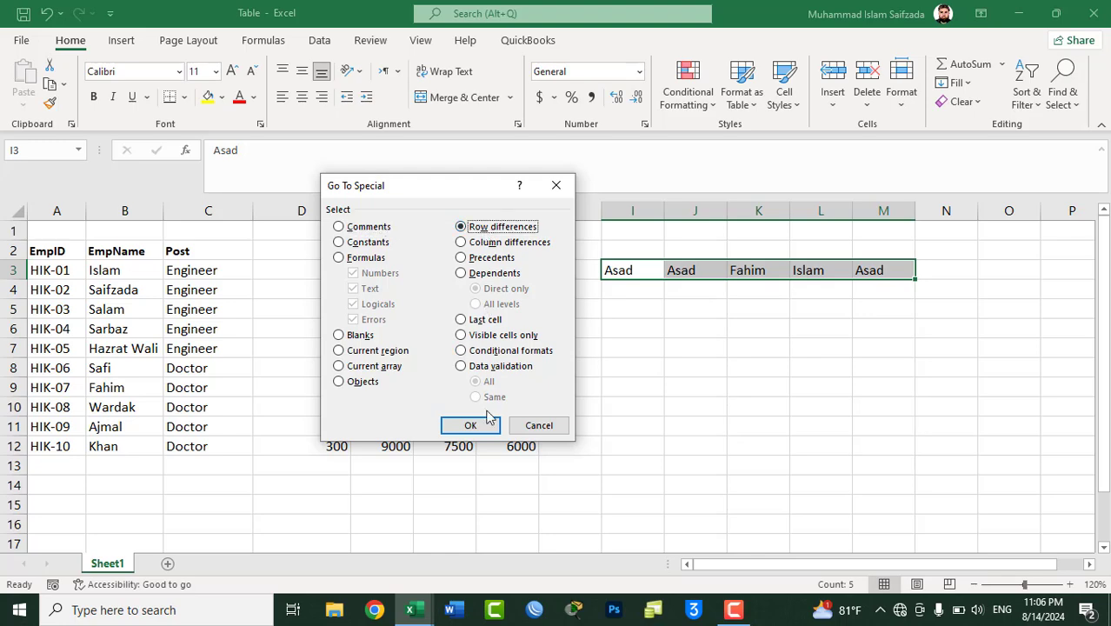
{"action": "left_click", "coordinate": [475, 433]}
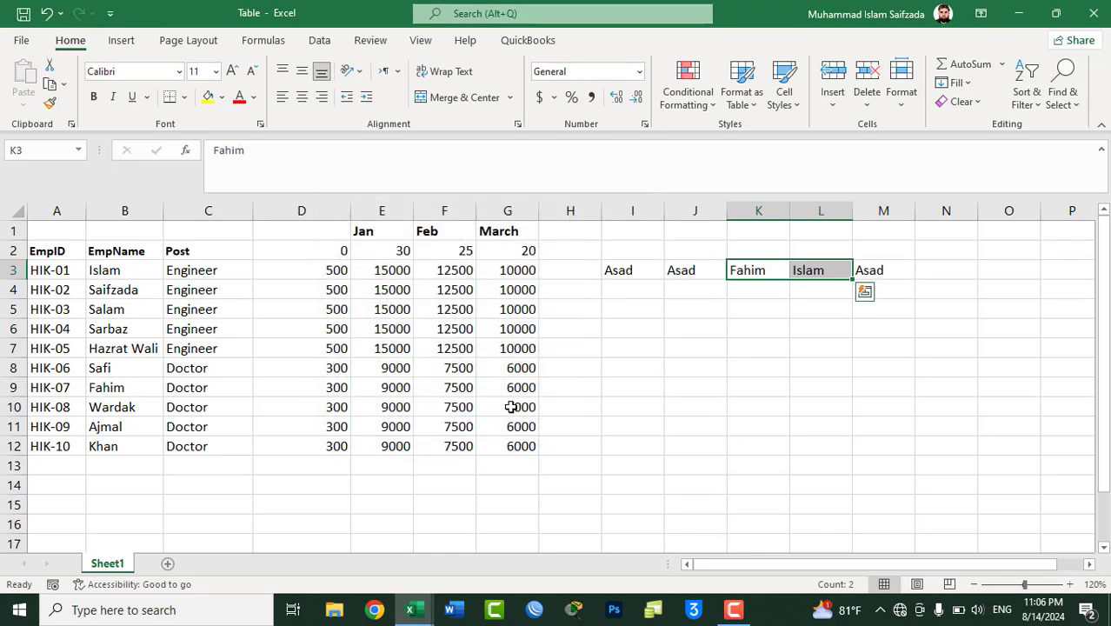
{"action": "key", "text": "ctrl+z"}
{"action": "left_click_drag", "start_coordinate": [625, 264], "coordinate": [869, 268]}
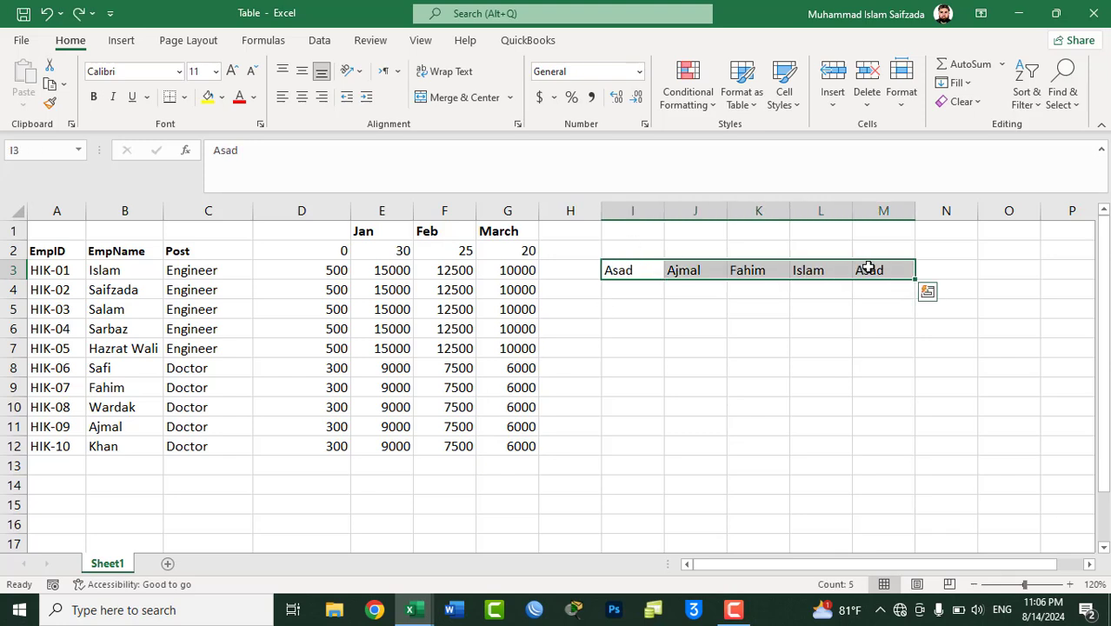
{"action": "key", "text": "ctrl+q"}
Step: Copy the names in I3:M3 and paste them transposed down I5:I9
{"action": "key", "text": "Escape"}
{"action": "key", "text": "ctrl+c"}
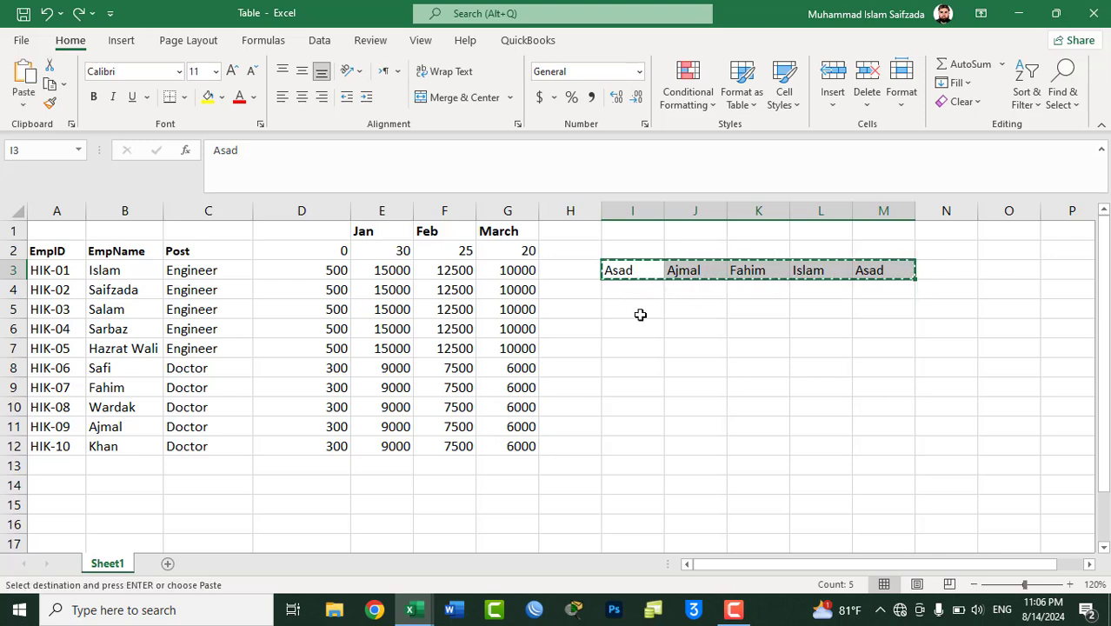
{"action": "left_click", "coordinate": [644, 309]}
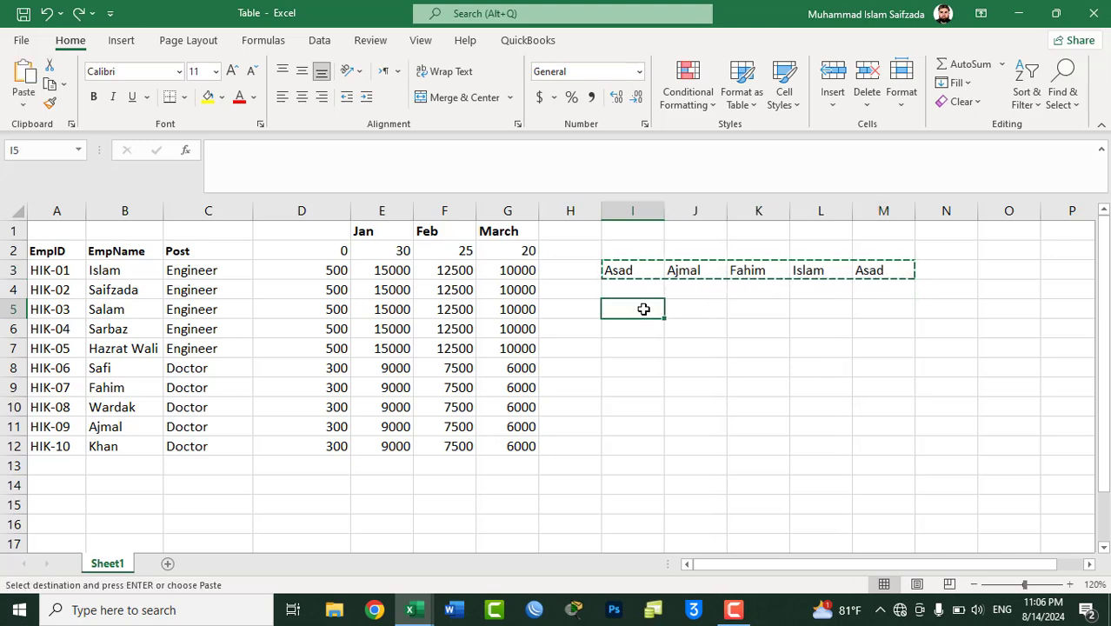
{"action": "right_click", "coordinate": [643, 309]}
{"action": "key", "text": "Escape"}
{"action": "right_click", "coordinate": [638, 312]}
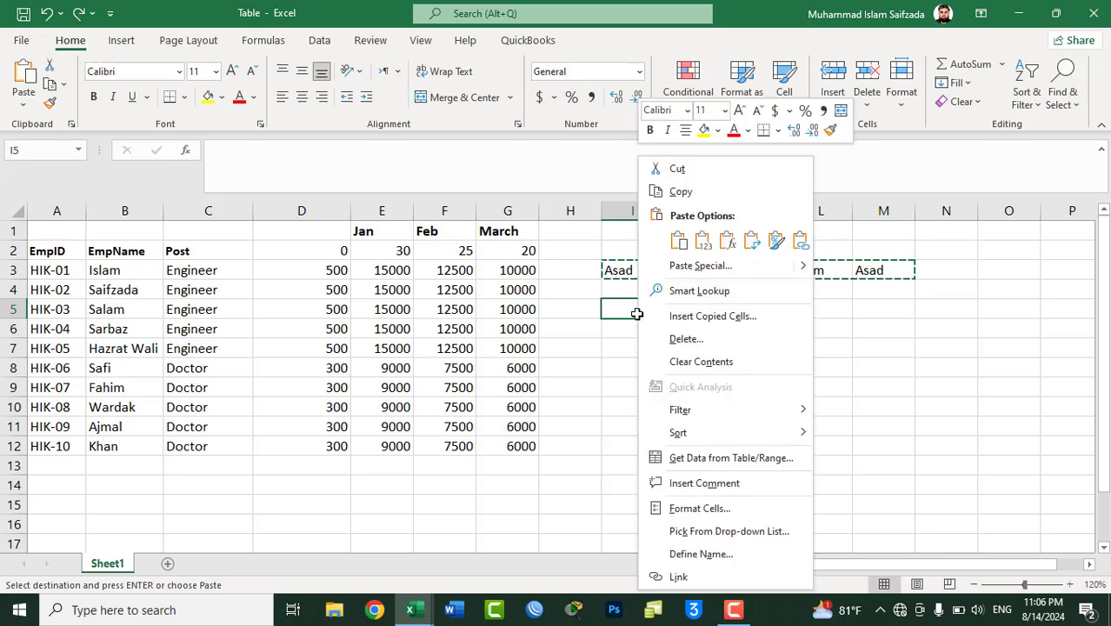
{"action": "left_click", "coordinate": [679, 270]}
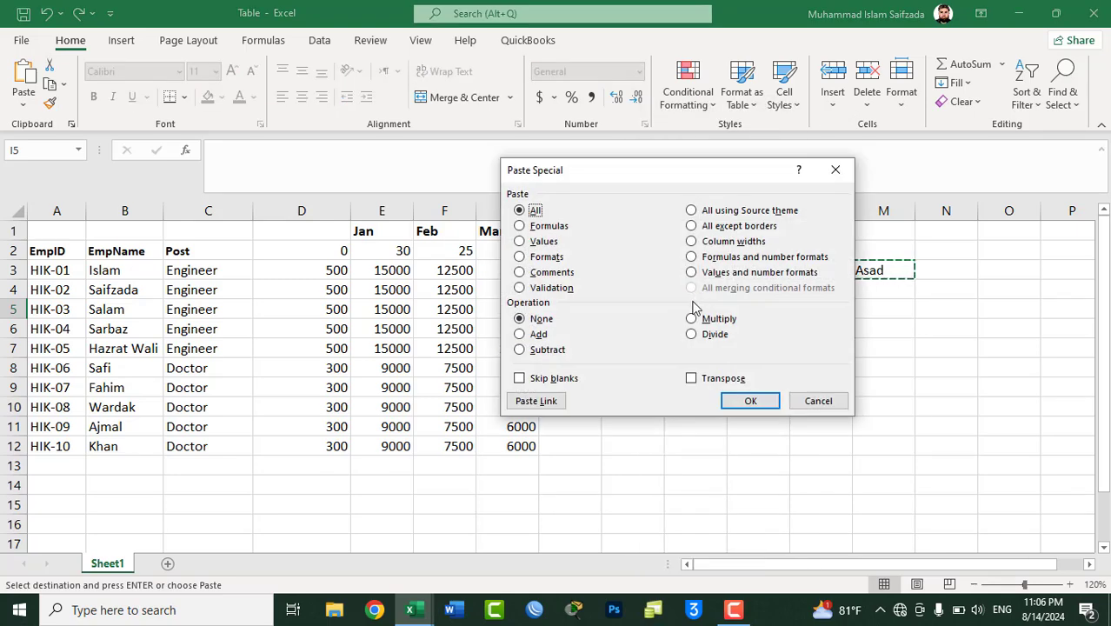
{"action": "left_click", "coordinate": [692, 379]}
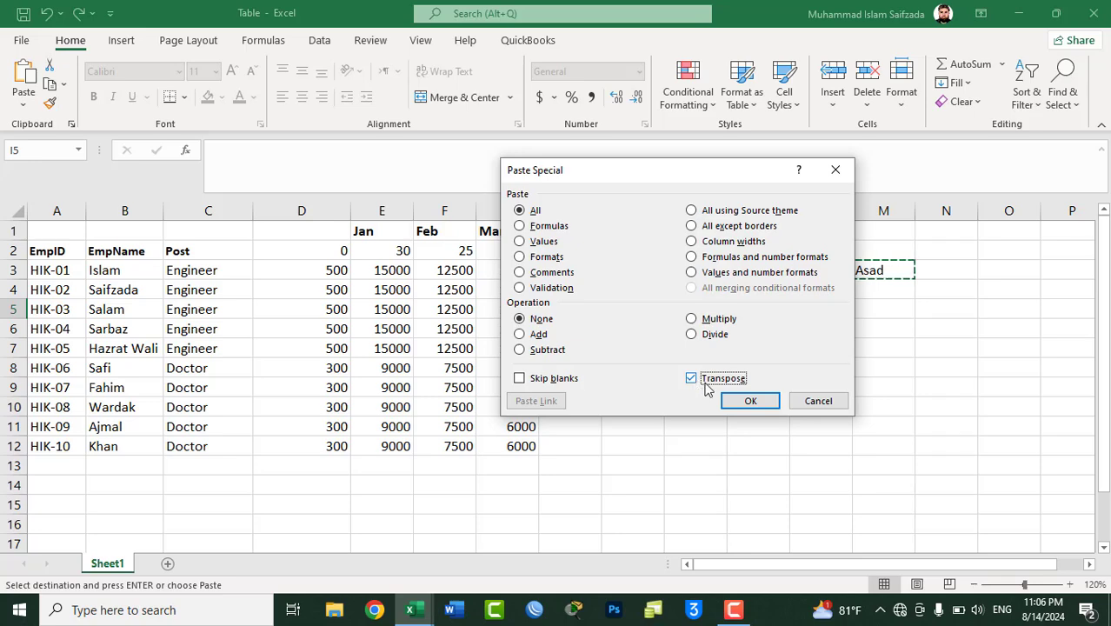
{"action": "left_click", "coordinate": [751, 401]}
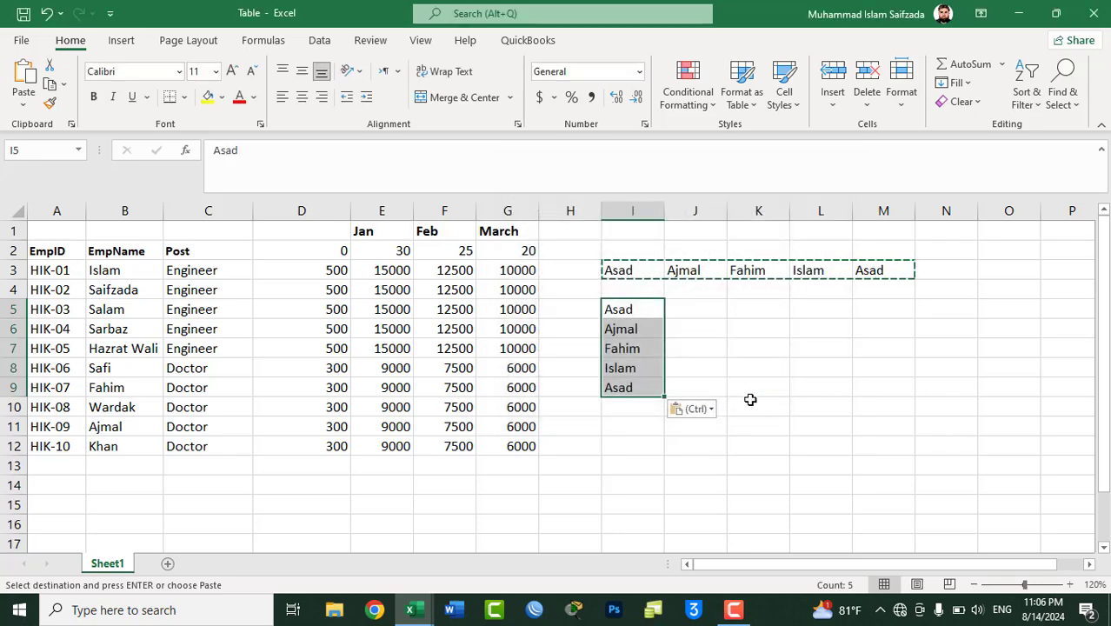
{"action": "key", "text": "Escape"}
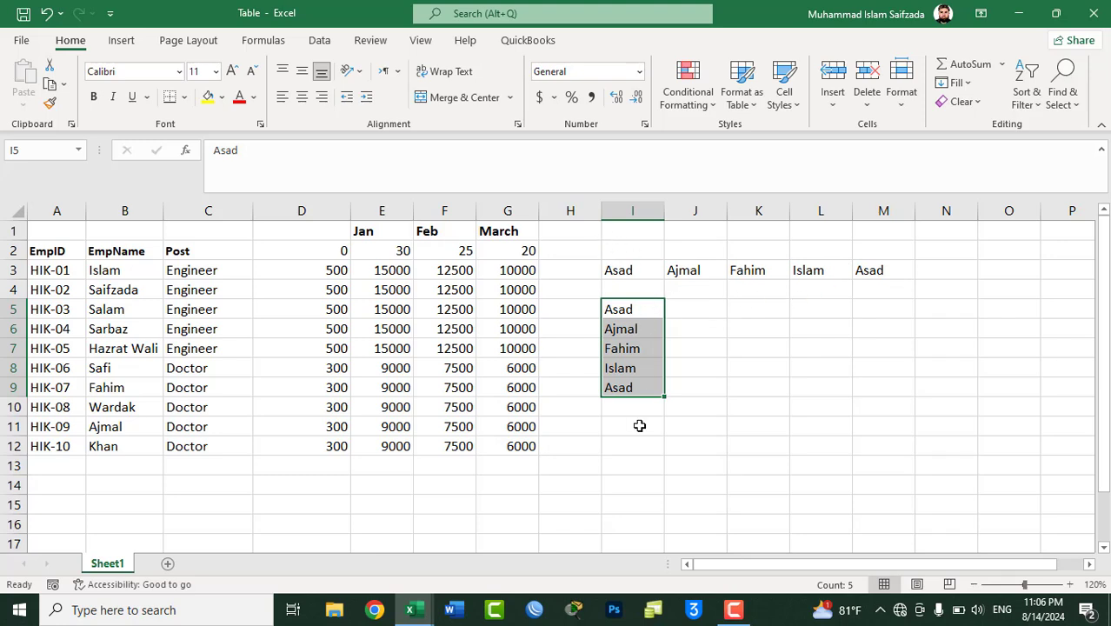
{"action": "key", "text": "ctrl+g"}
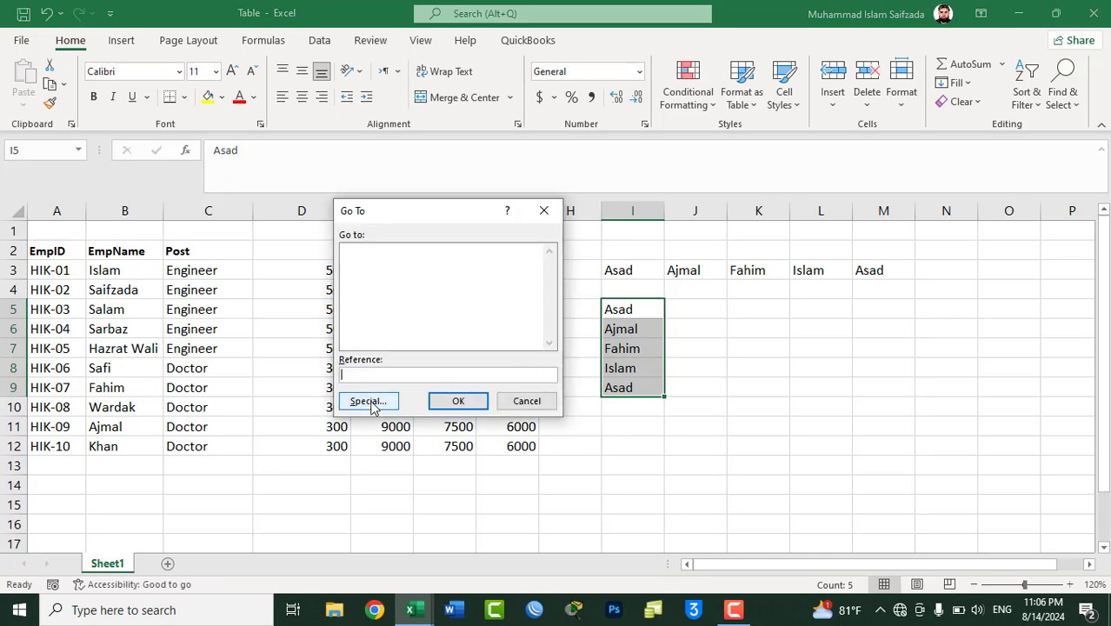
Step: Select column differences from I5 (I6:I8), then close Table.xlsx without saving
{"action": "left_click", "coordinate": [368, 397]}
{"action": "left_click", "coordinate": [484, 248]}
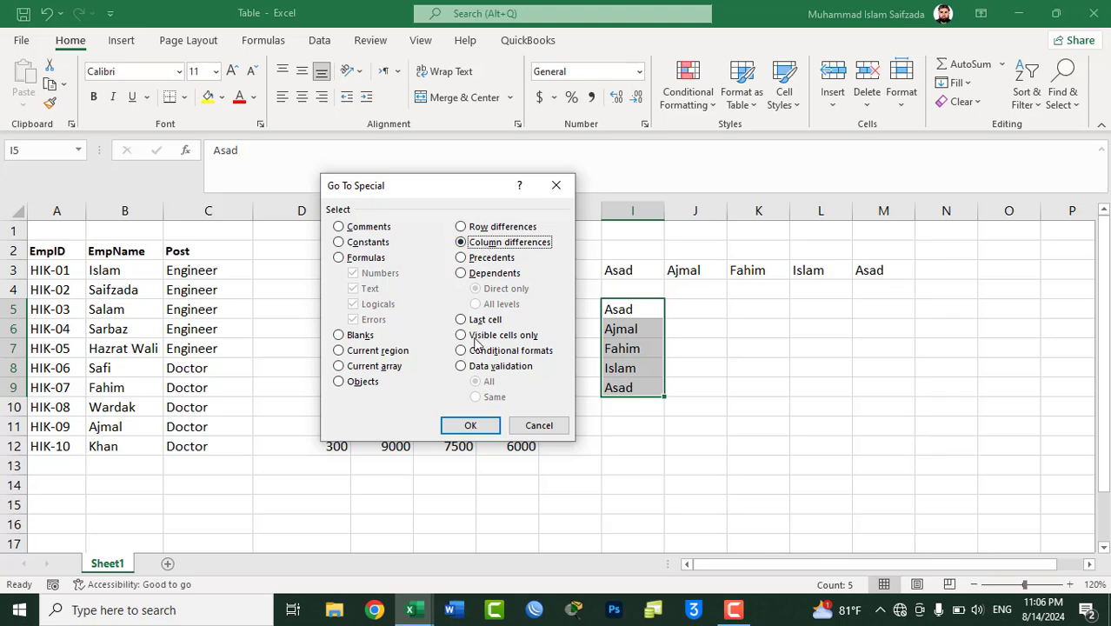
{"action": "left_click", "coordinate": [471, 425]}
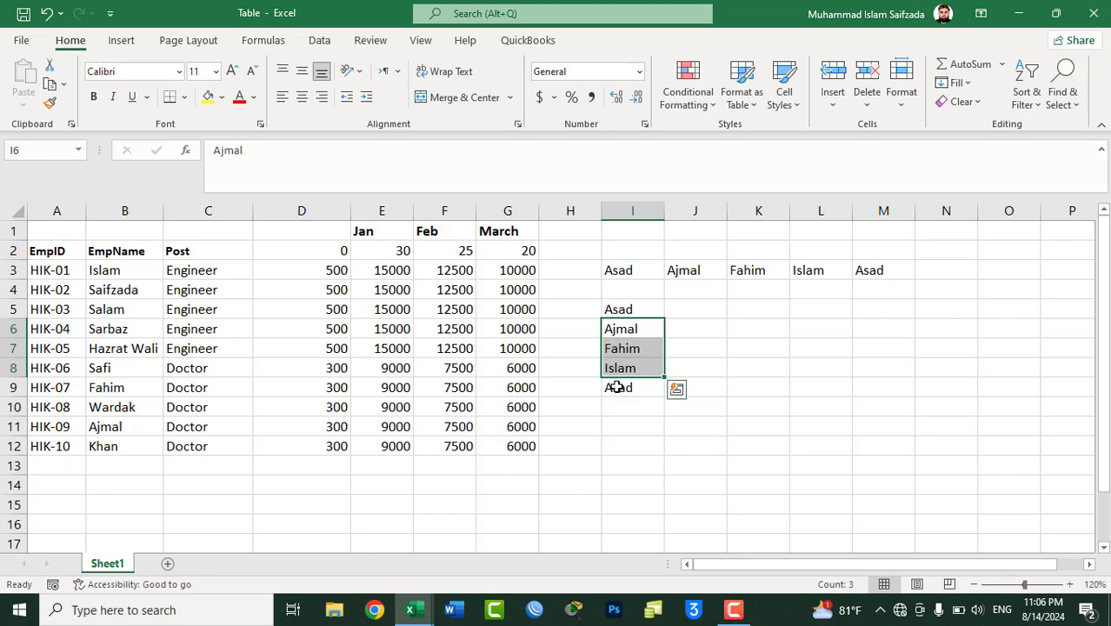
{"action": "left_click", "coordinate": [1095, 18]}
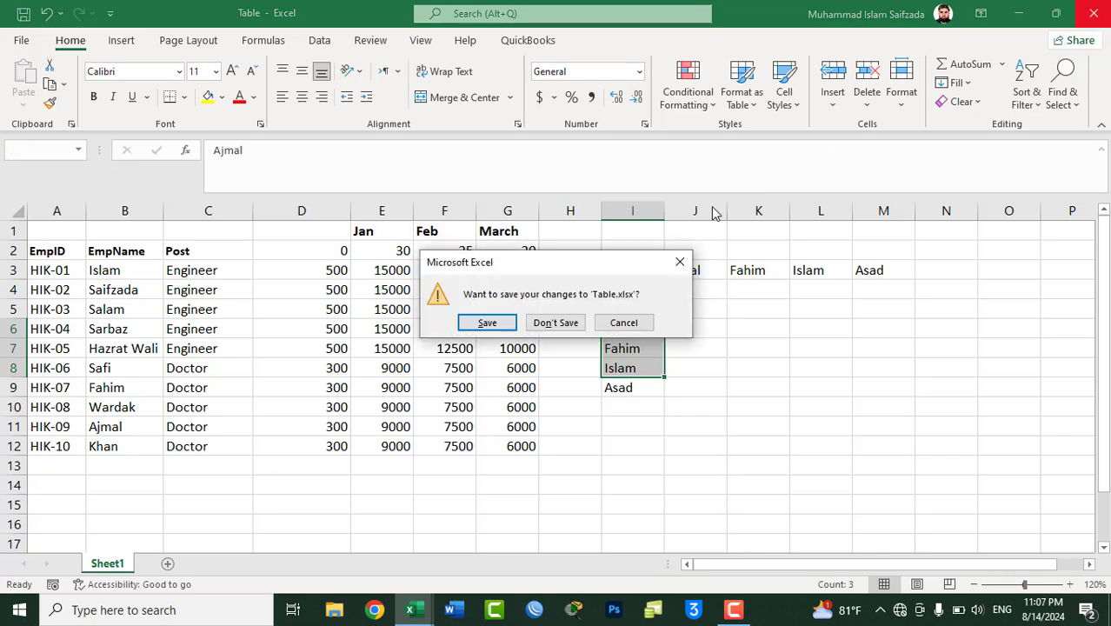
{"action": "left_click", "coordinate": [548, 324]}
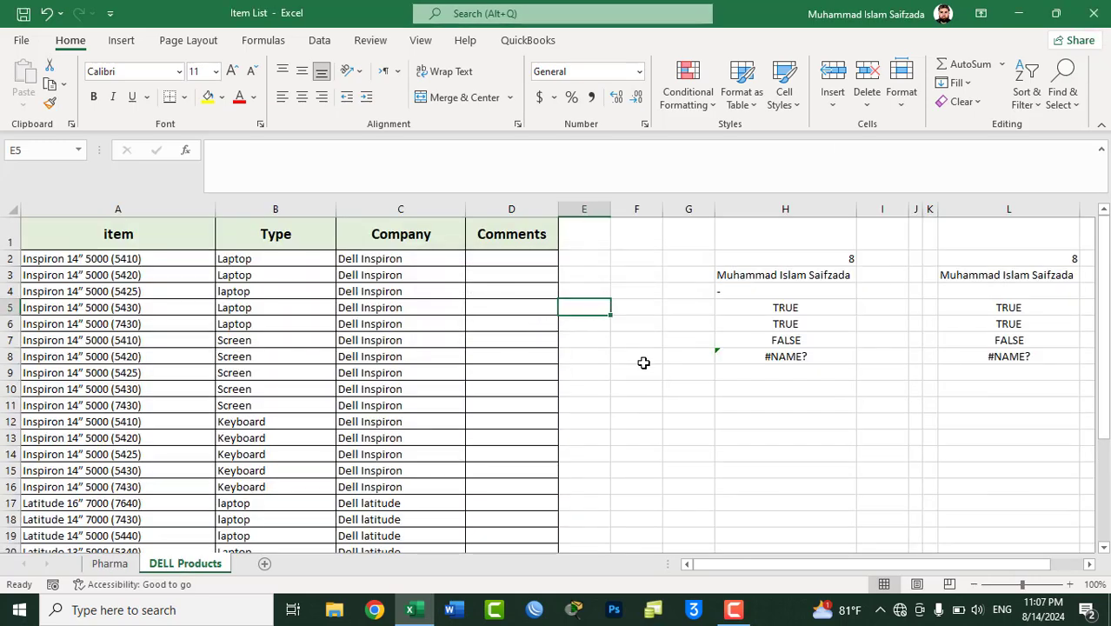
Step: Cancel Go To Special, then insert a new blank Sheet1 after DELL Products
{"action": "key", "text": "ctrl+g"}
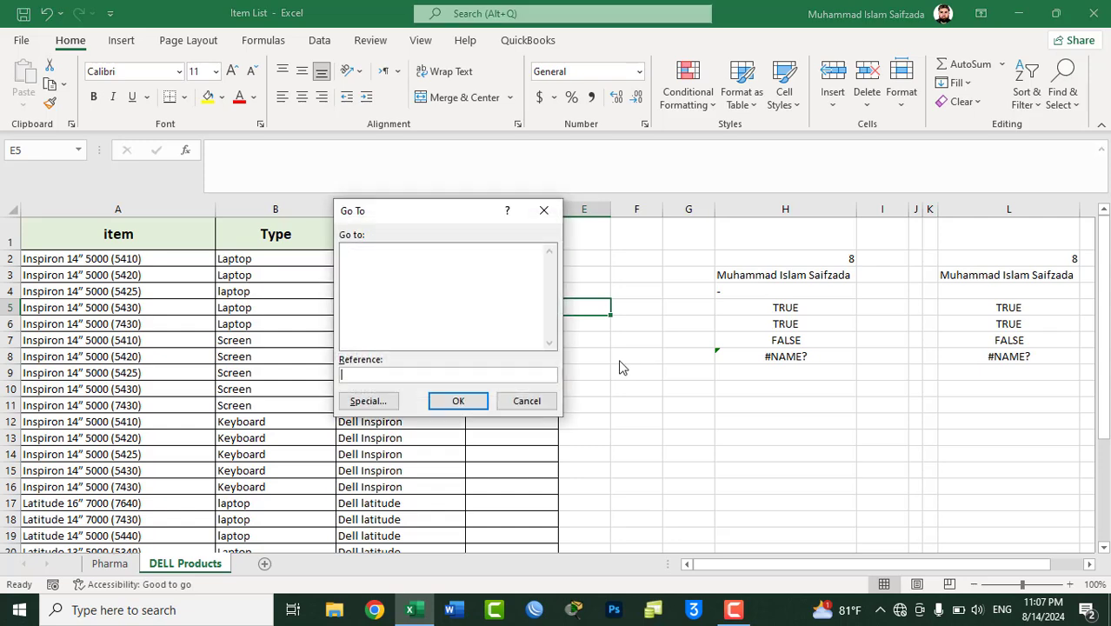
{"action": "left_click", "coordinate": [367, 398]}
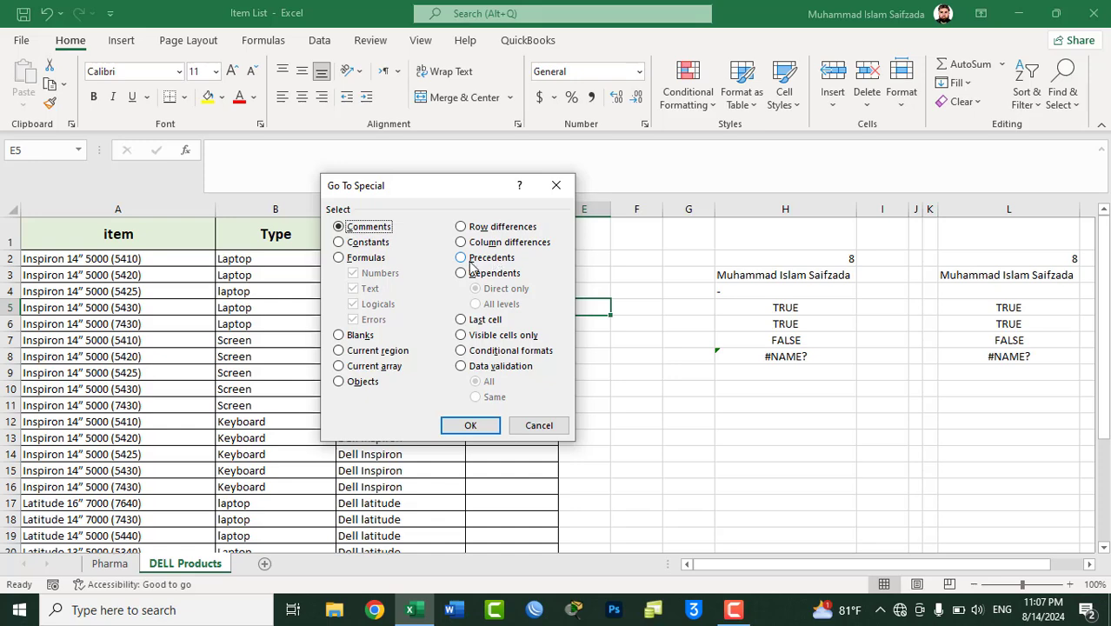
{"action": "left_click", "coordinate": [539, 426]}
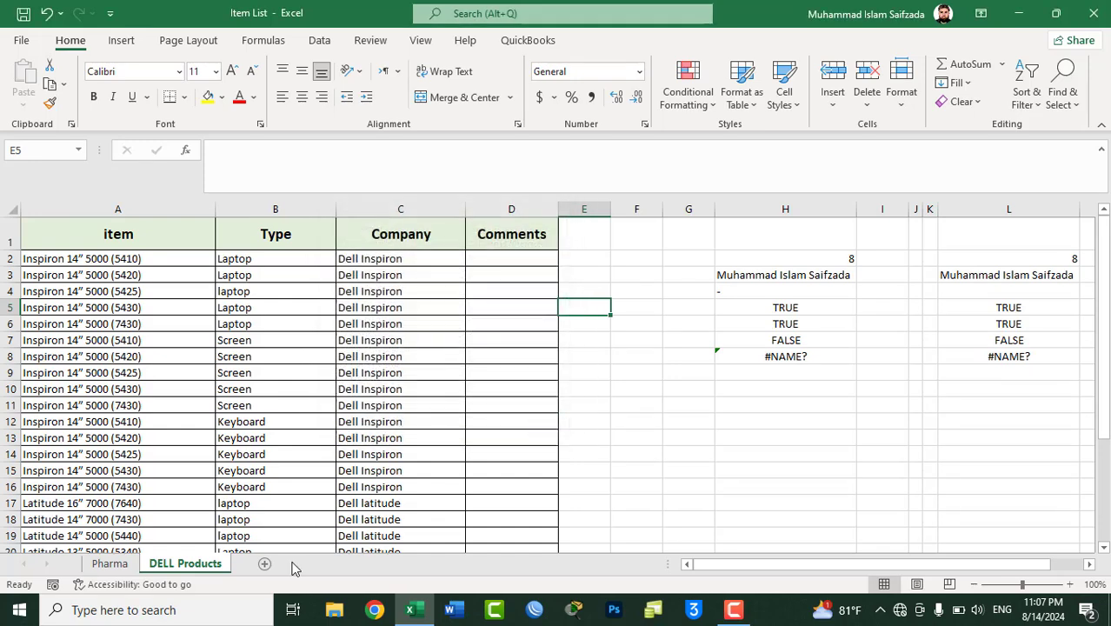
{"action": "left_click", "coordinate": [264, 564]}
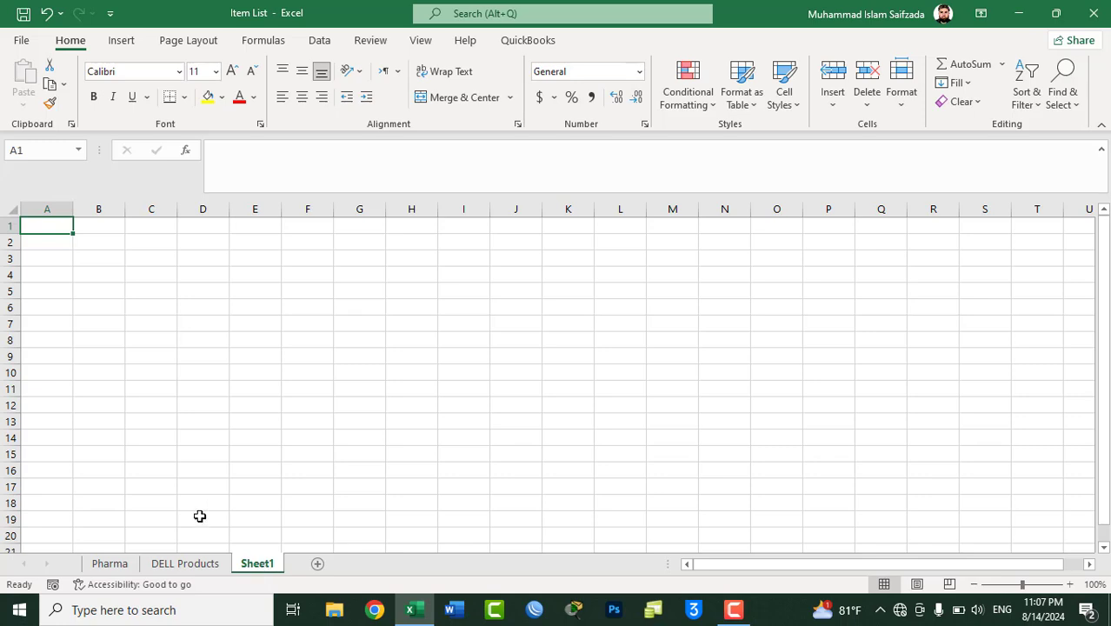
Step: Enter the title '1st QTR Income Report' in A1, correcting the typos
{"action": "mouse_move", "coordinate": [48, 226]}
{"action": "left_mouse_down"}
{"action": "mouse_move", "coordinate": [200, 219]}
{"action": "mouse_move", "coordinate": [54, 224]}
{"action": "left_mouse_up"}
{"action": "left_click", "coordinate": [201, 211]}
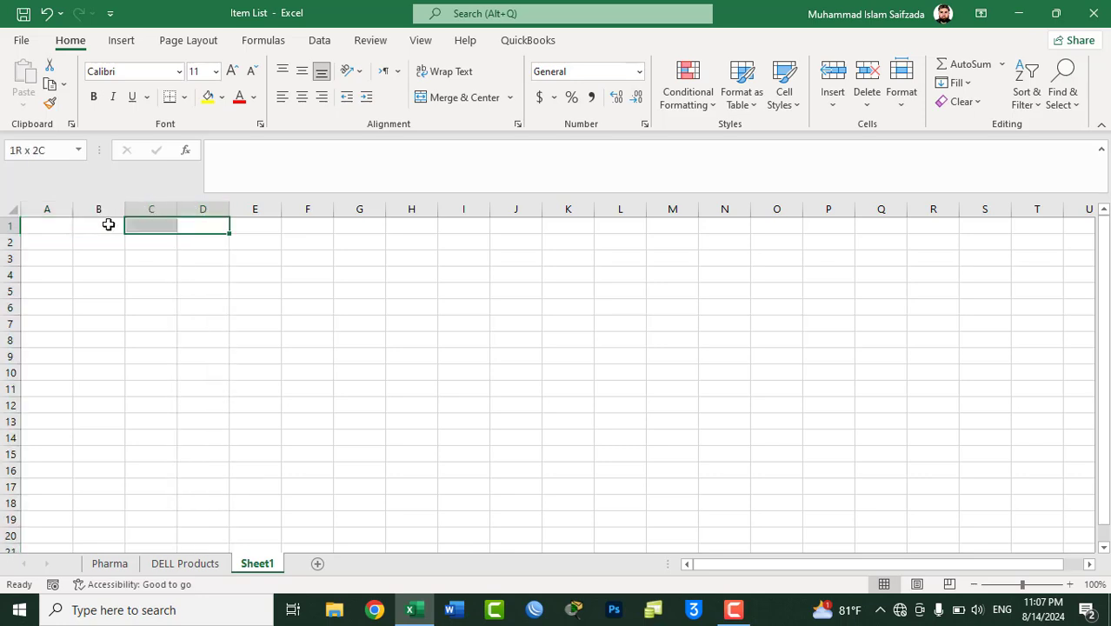
{"action": "left_click", "coordinate": [441, 101]}
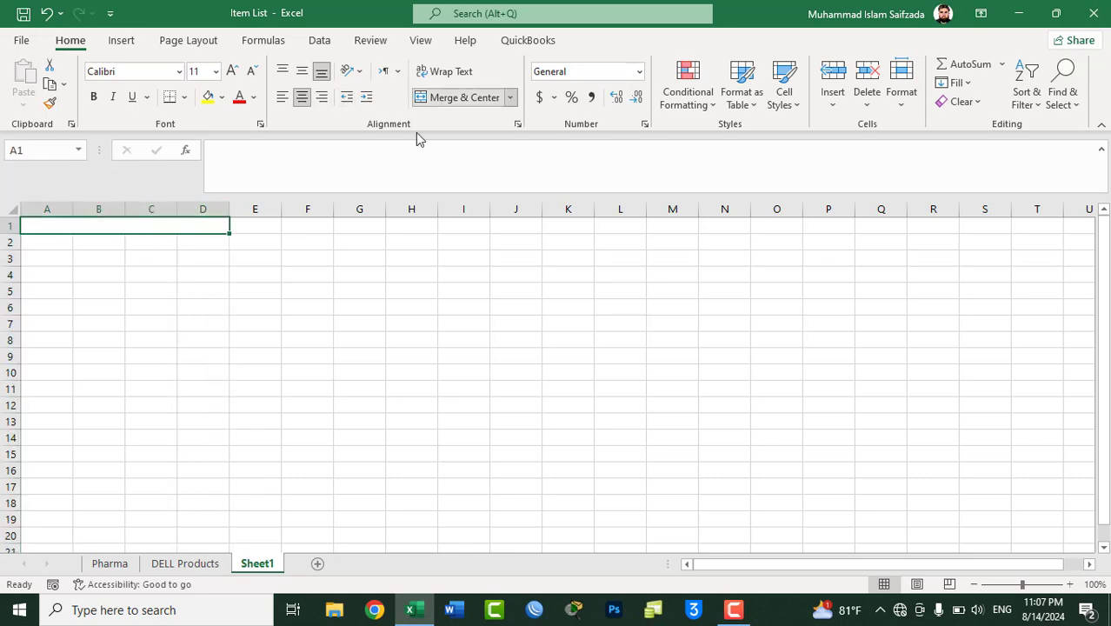
{"action": "type", "text": "1"}
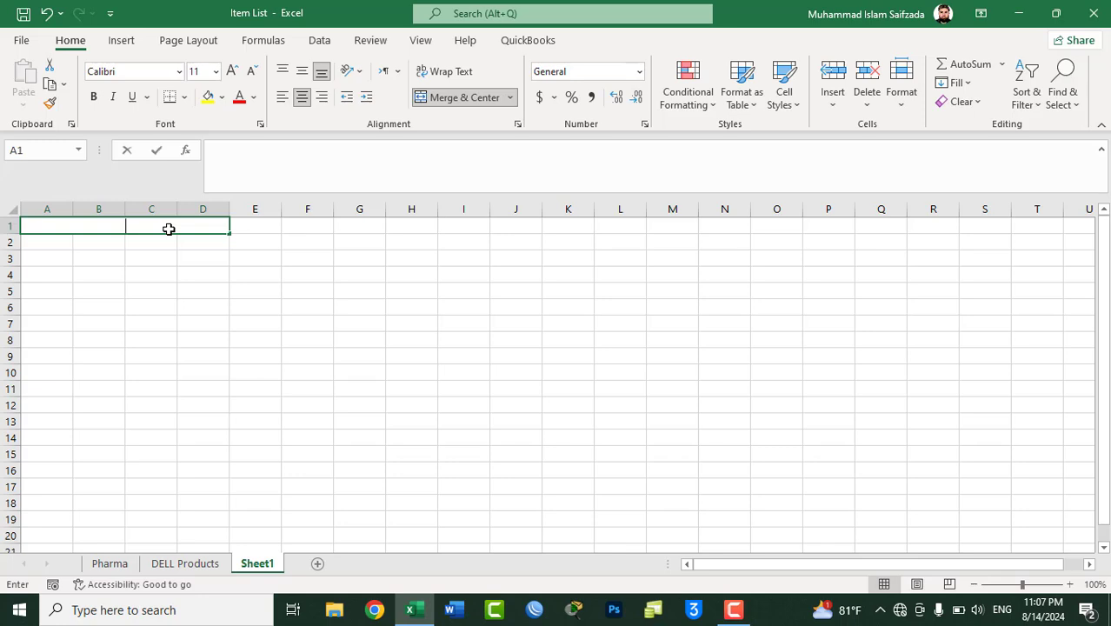
{"action": "type", "text": "st Q"}
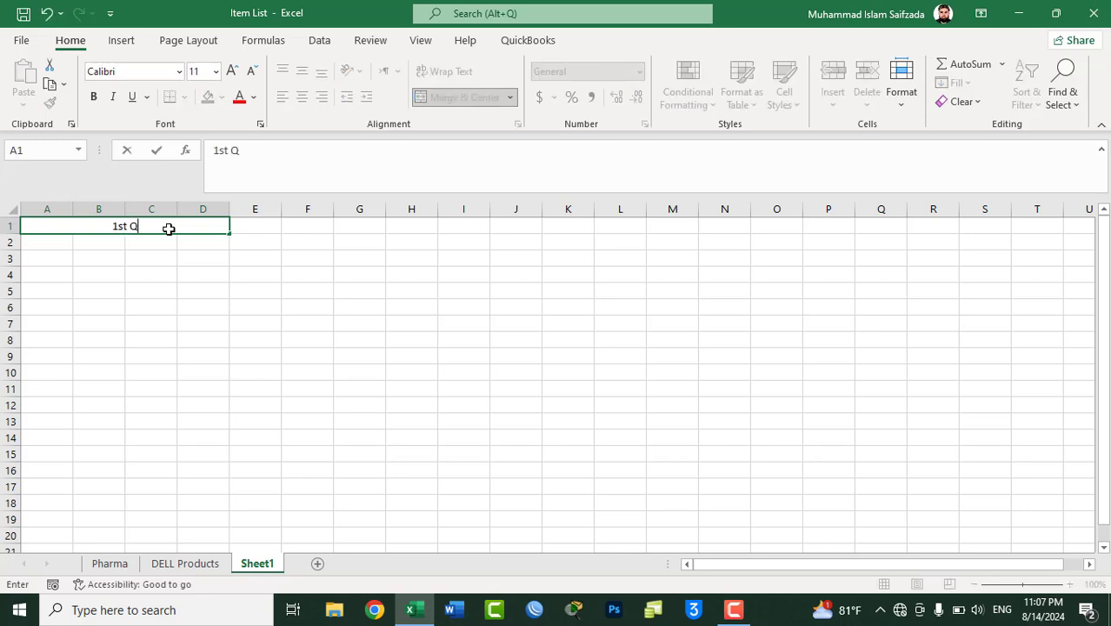
{"action": "type", "text": "ur"}
{"action": "type", "text": "ter"}
{"action": "type", "text": " Uni"}
{"action": "key", "text": "BackSpace"}
{"action": "key", "text": "BackSpace"}
{"action": "key", "text": "BackSpace"}
{"action": "type", "text": "Income Rep"}
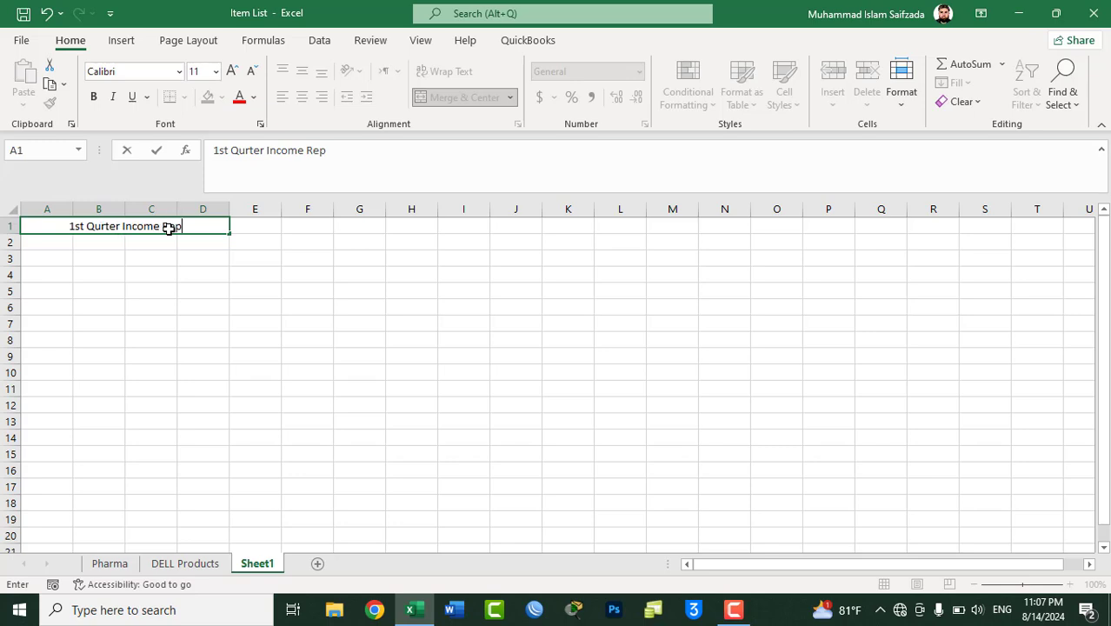
{"action": "type", "text": "ort"}
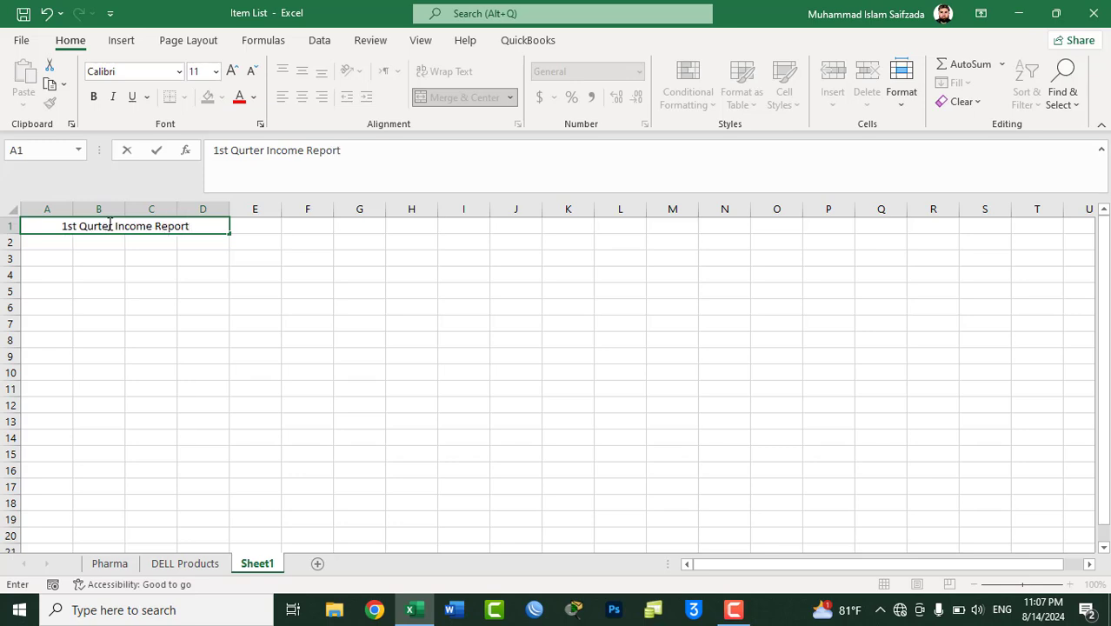
{"action": "left_click_drag", "start_coordinate": [100, 225], "coordinate": [87, 225]}
{"action": "key", "text": "BackSpace"}
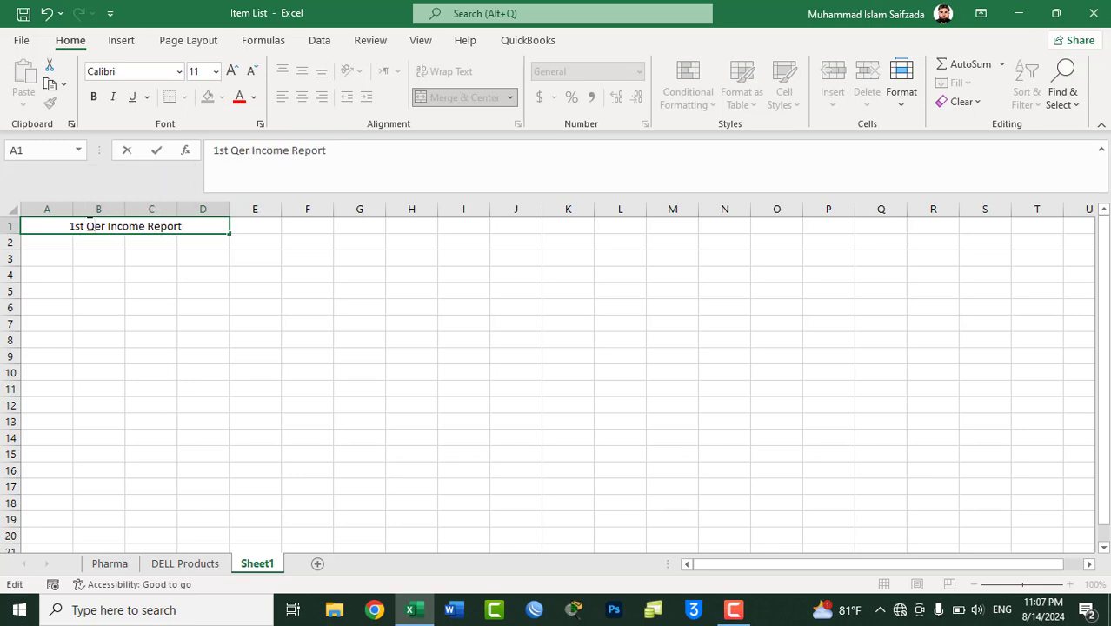
{"action": "type", "text": "TR"}
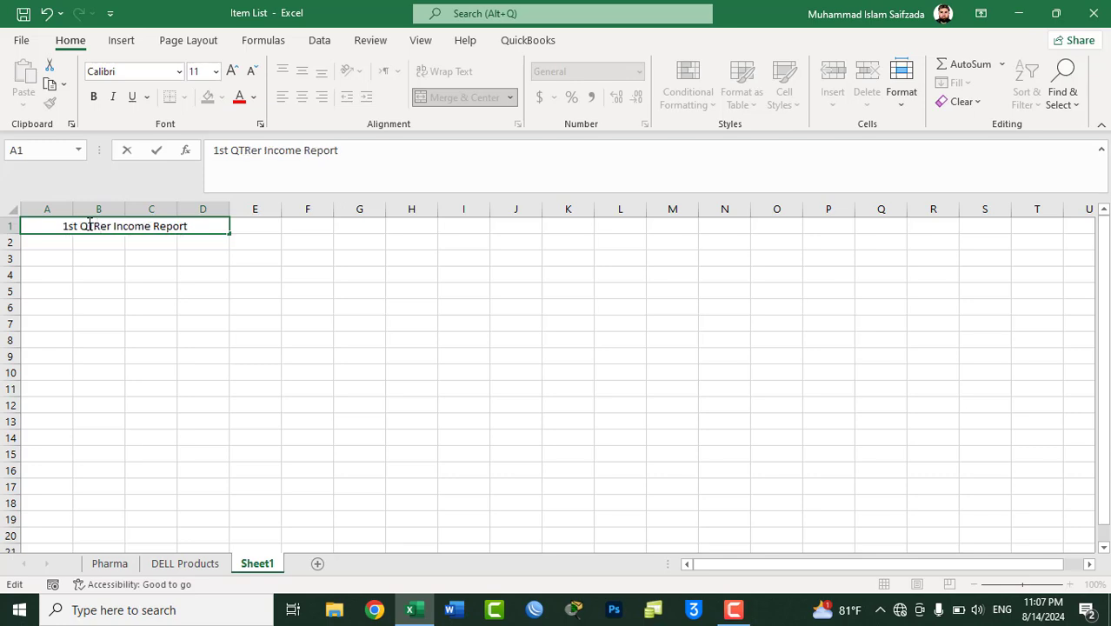
{"action": "key", "text": "Delete"}
{"action": "key", "text": "Delete"}
{"action": "key", "text": "Return"}
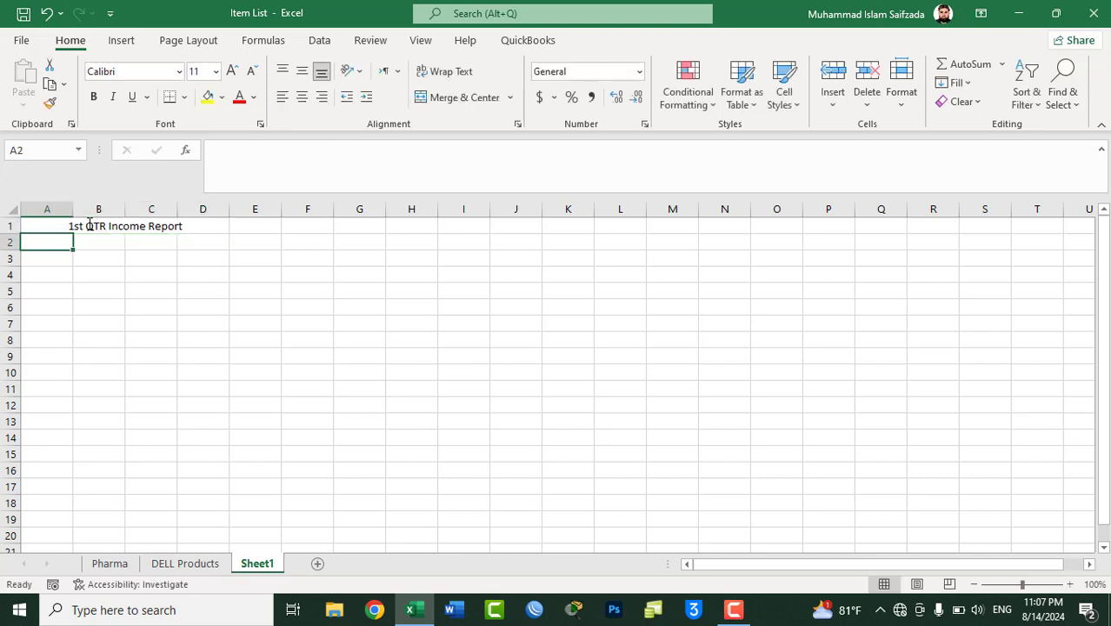
Step: Heighten row 1; merge the title across A1:D1, middle-aligned, bold, 12-point, and copy it
{"action": "mouse_move", "coordinate": [13, 234]}
{"action": "left_mouse_down"}
{"action": "mouse_move", "coordinate": [20, 249]}
{"action": "mouse_move", "coordinate": [203, 244]}
{"action": "left_mouse_up"}
{"action": "left_click", "coordinate": [458, 98]}
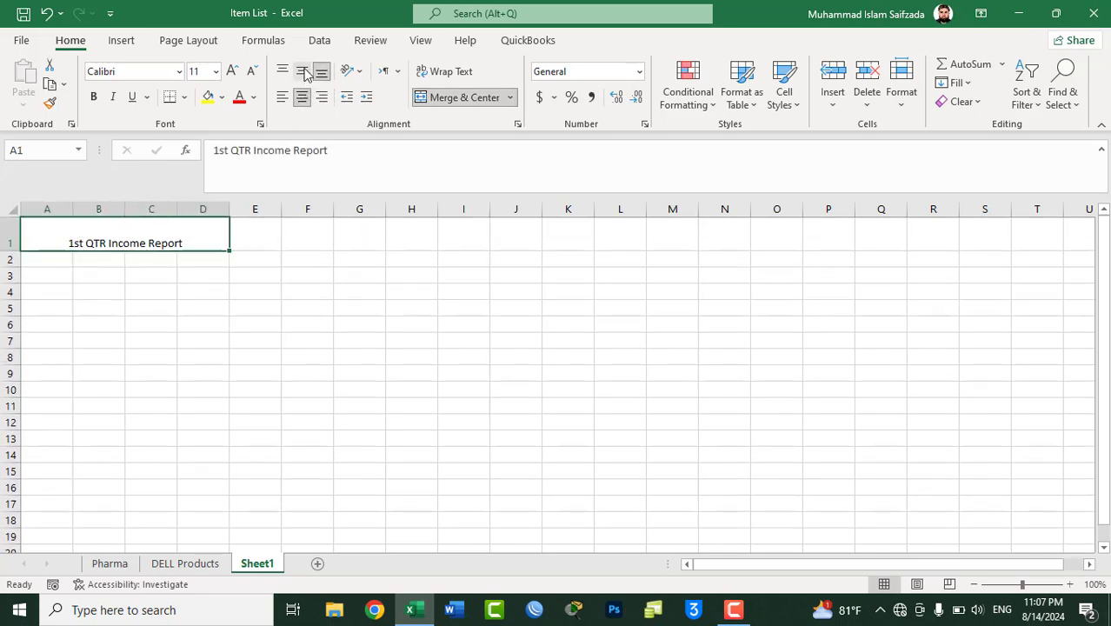
{"action": "left_click", "coordinate": [302, 72]}
{"action": "left_click", "coordinate": [94, 97]}
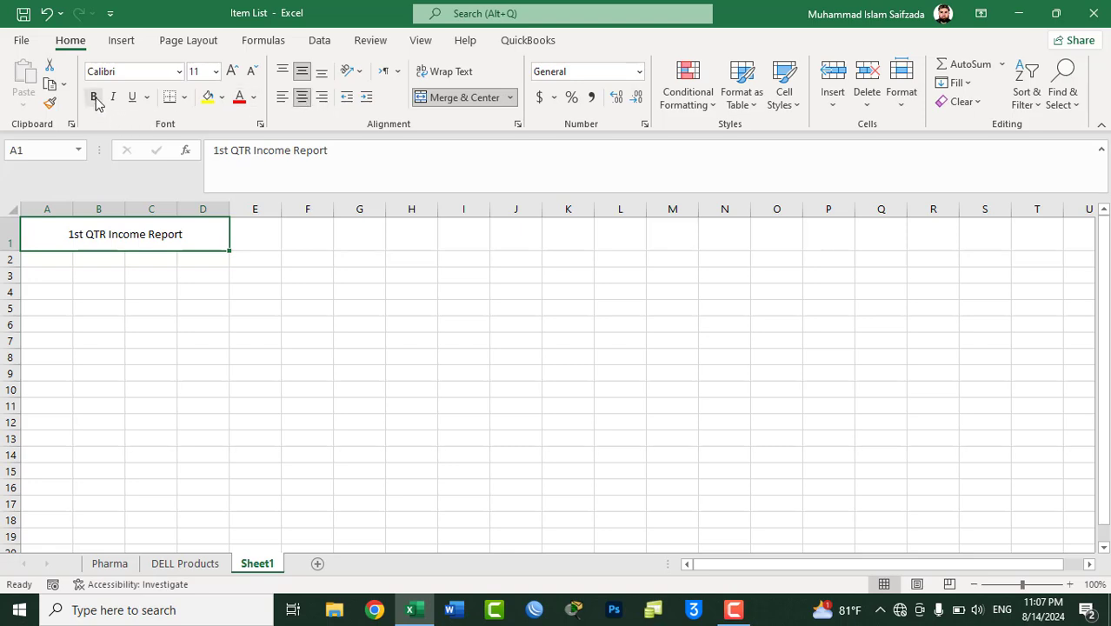
{"action": "left_click", "coordinate": [232, 73]}
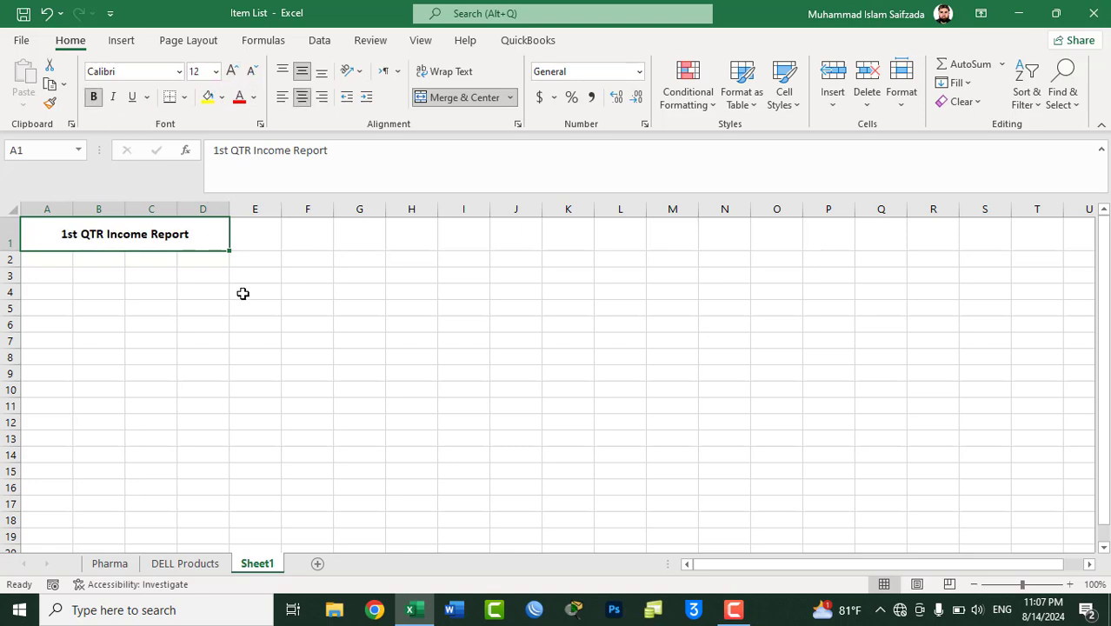
{"action": "key", "text": "ctrl+c"}
Step: Paste copies of the A1 title into F1, K1 and P1
{"action": "left_click", "coordinate": [308, 237]}
{"action": "key", "text": "ctrl+v"}
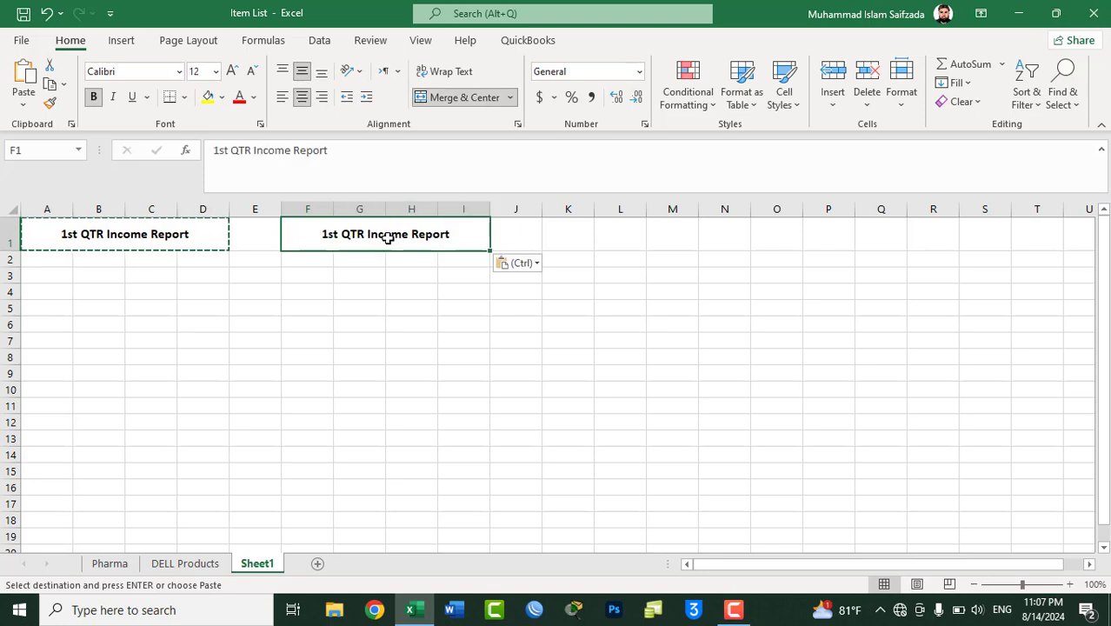
{"action": "left_click", "coordinate": [570, 229]}
{"action": "key", "text": "ctrl+v"}
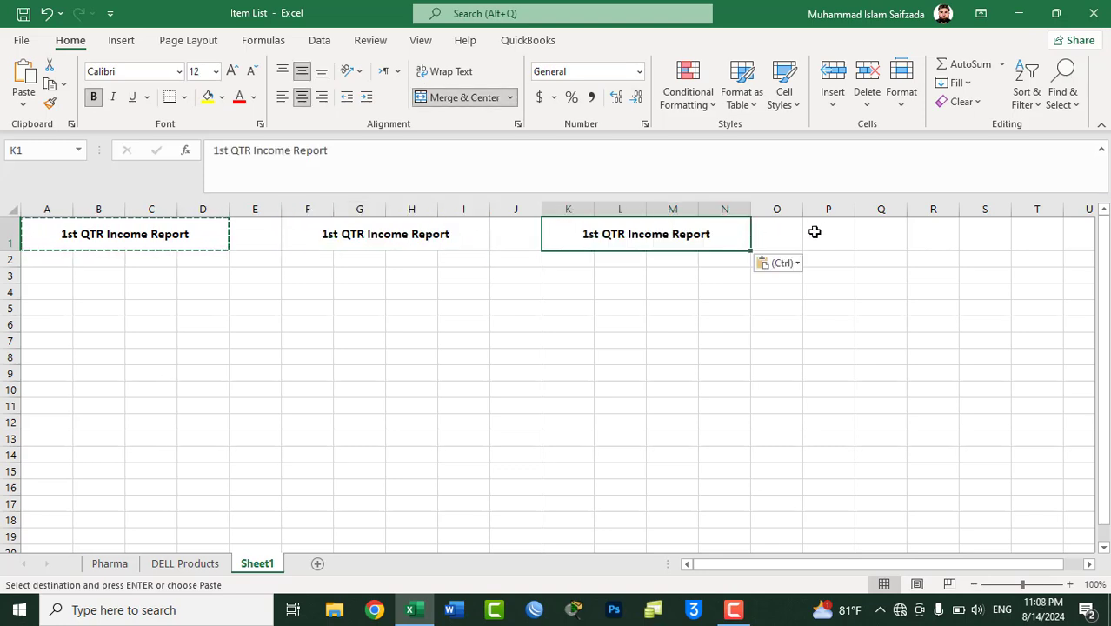
{"action": "left_click", "coordinate": [821, 230]}
{"action": "key", "text": "ctrl+v"}
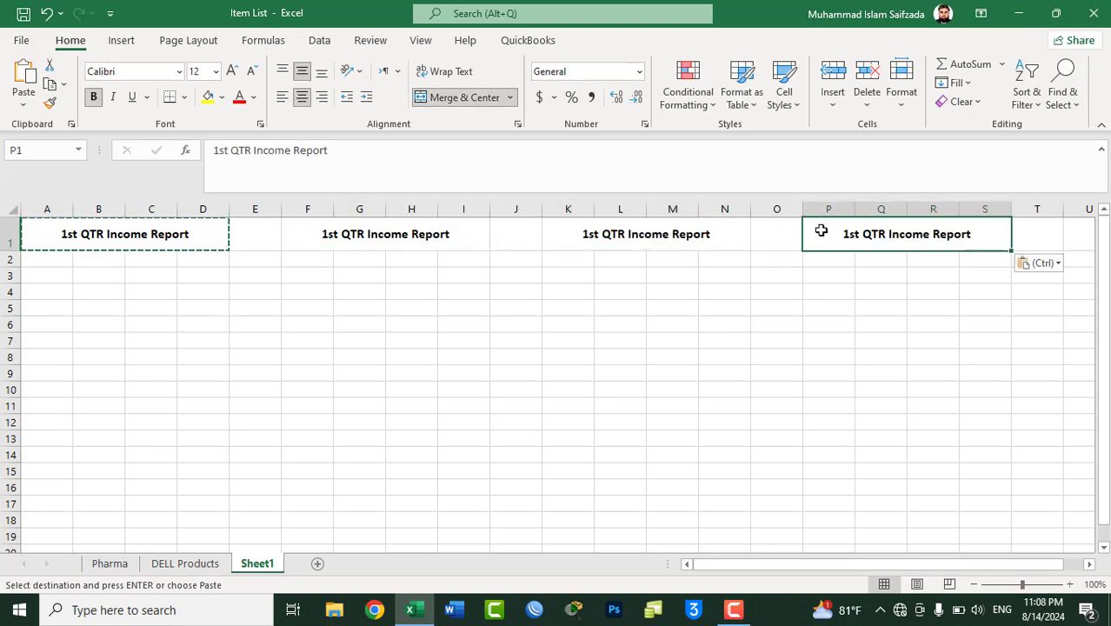
{"action": "key", "text": "Escape"}
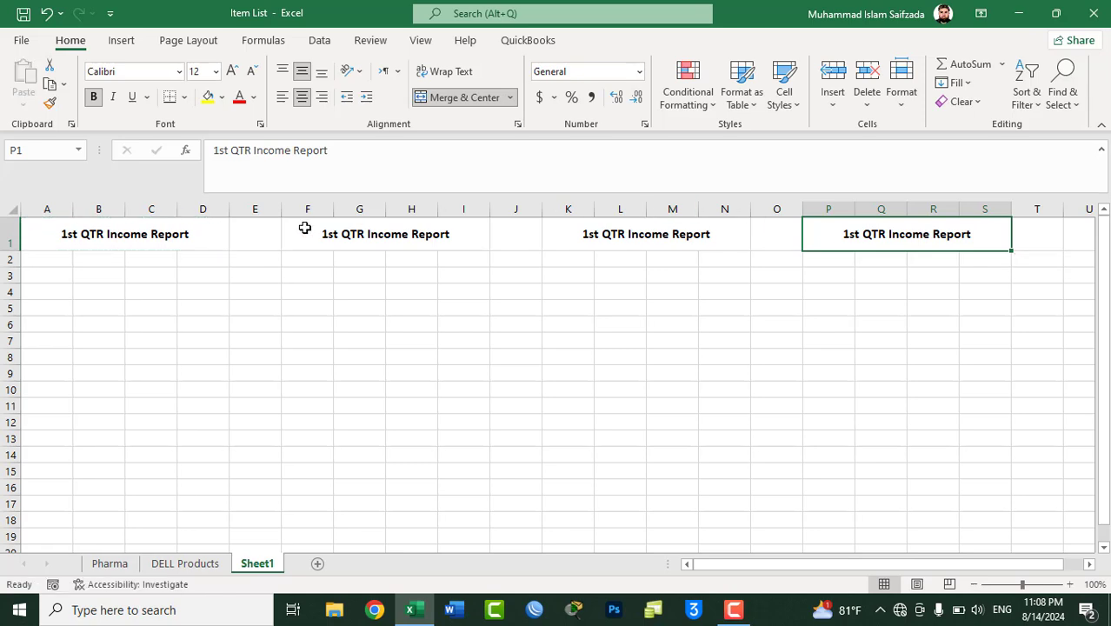
Step: Change the copied titles' '1st' to '2nd', '3rd' and '4th' in F1, K1 and P1
{"action": "double_click", "coordinate": [338, 235]}
{"action": "left_click_drag", "start_coordinate": [338, 235], "coordinate": [296, 234]}
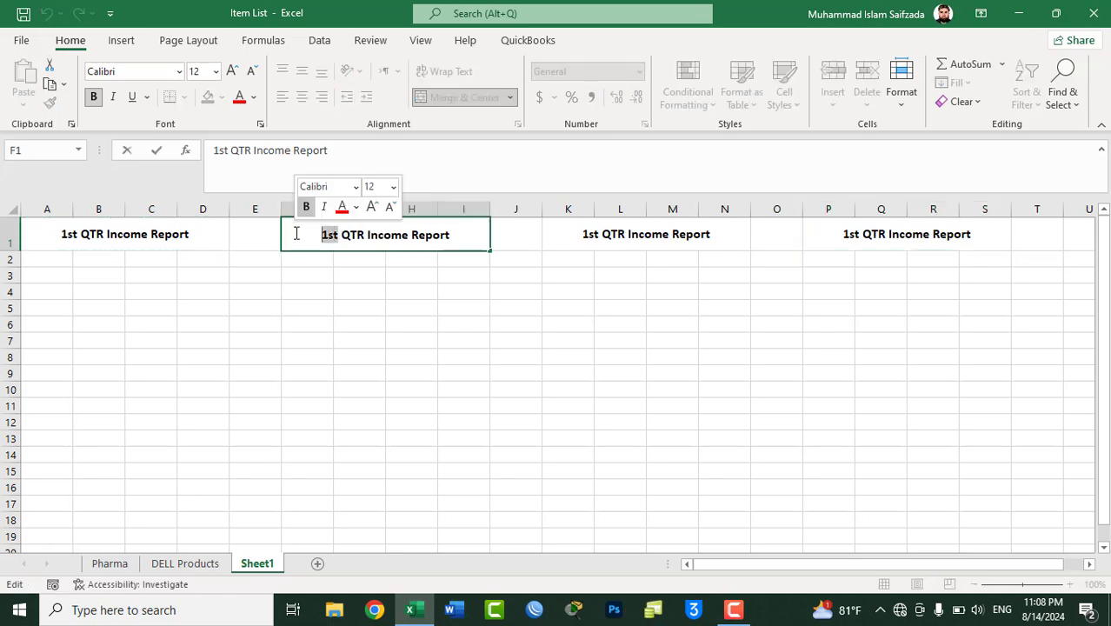
{"action": "type", "text": "2nd"}
{"action": "key", "text": "Return"}
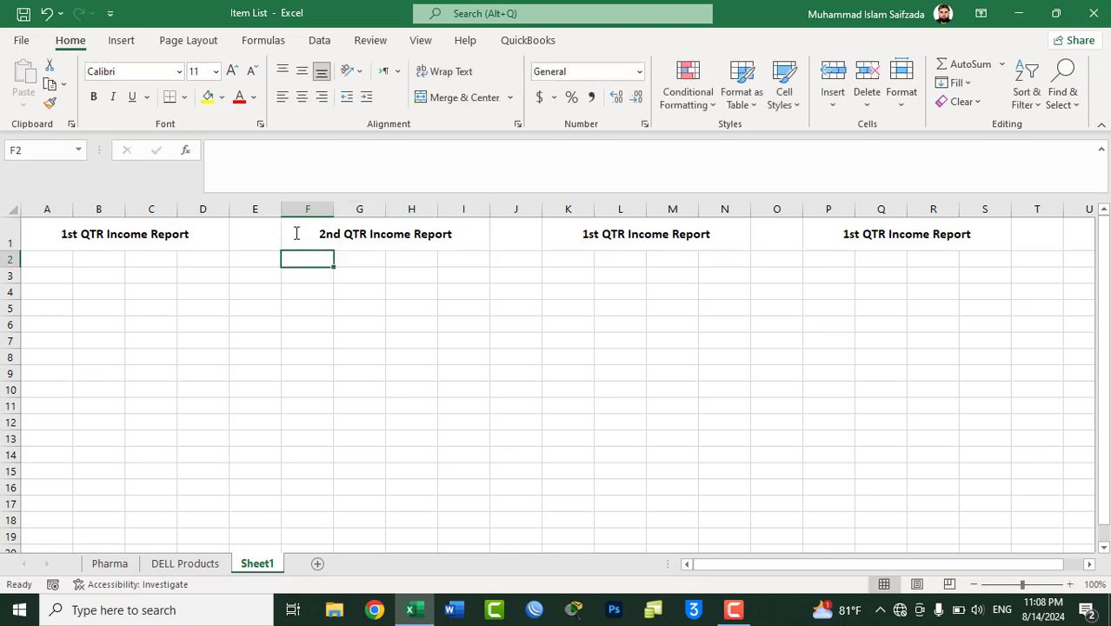
{"action": "double_click", "coordinate": [597, 236]}
{"action": "left_click_drag", "start_coordinate": [599, 235], "coordinate": [545, 234]}
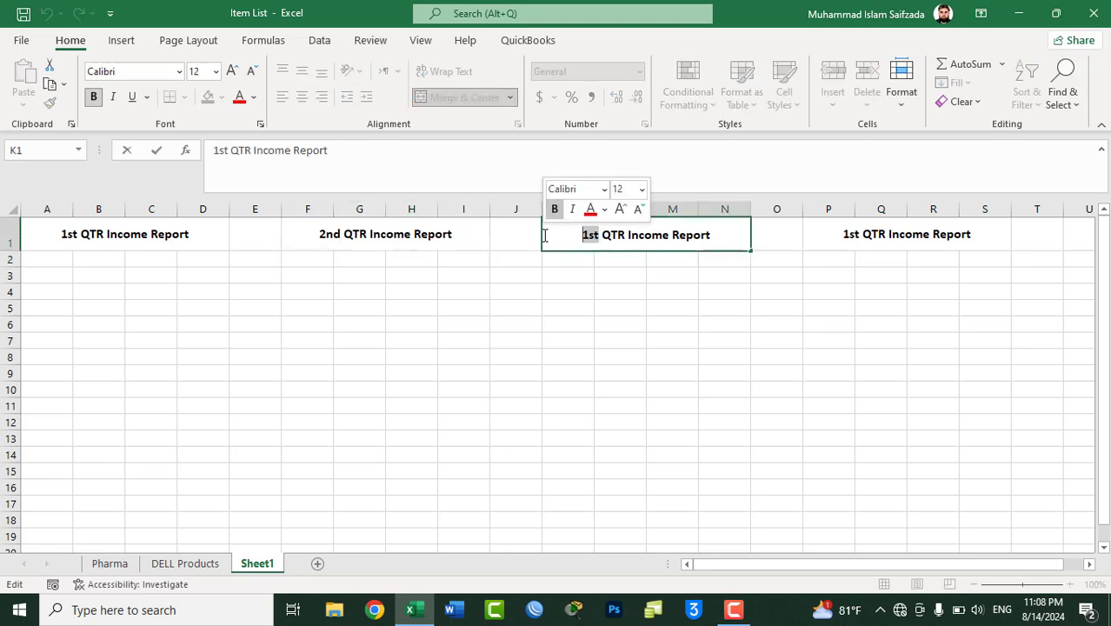
{"action": "type", "text": "3r"}
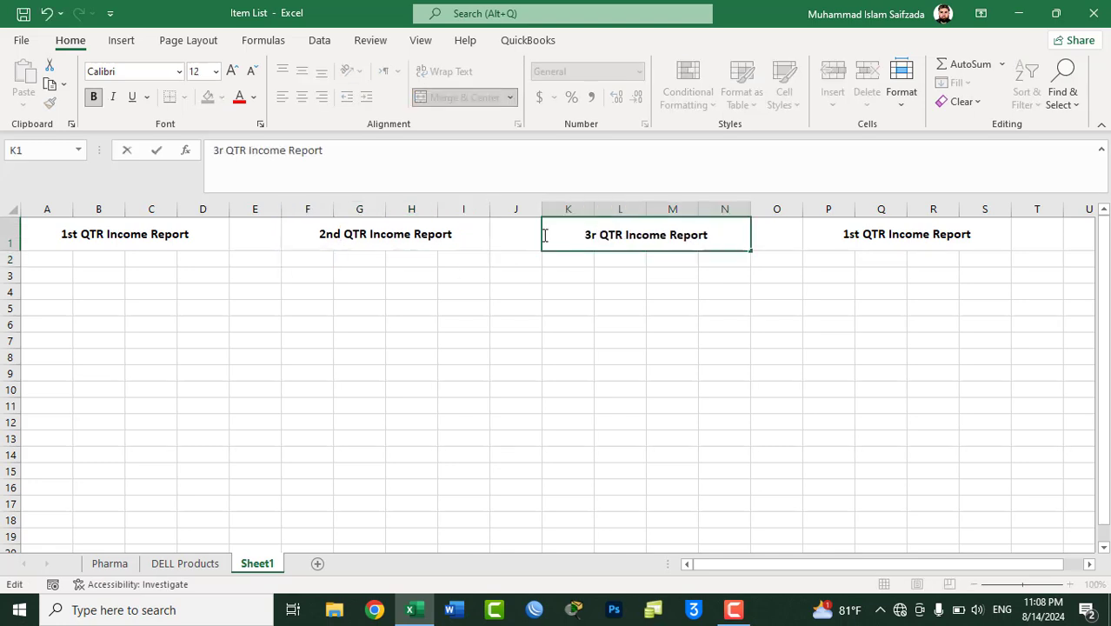
{"action": "type", "text": "d"}
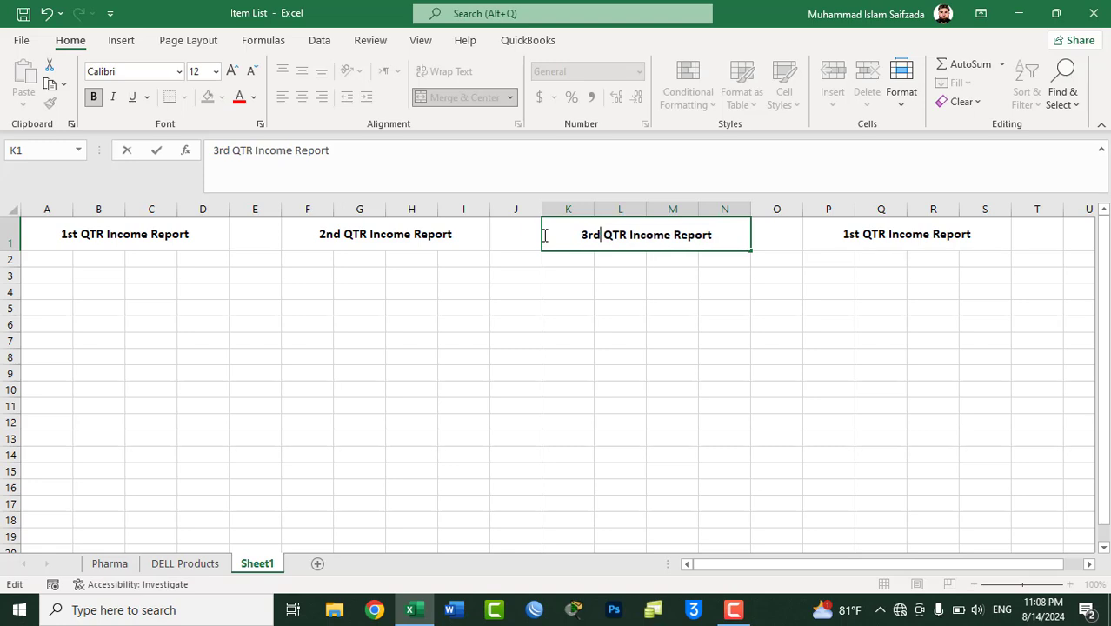
{"action": "left_click", "coordinate": [882, 235]}
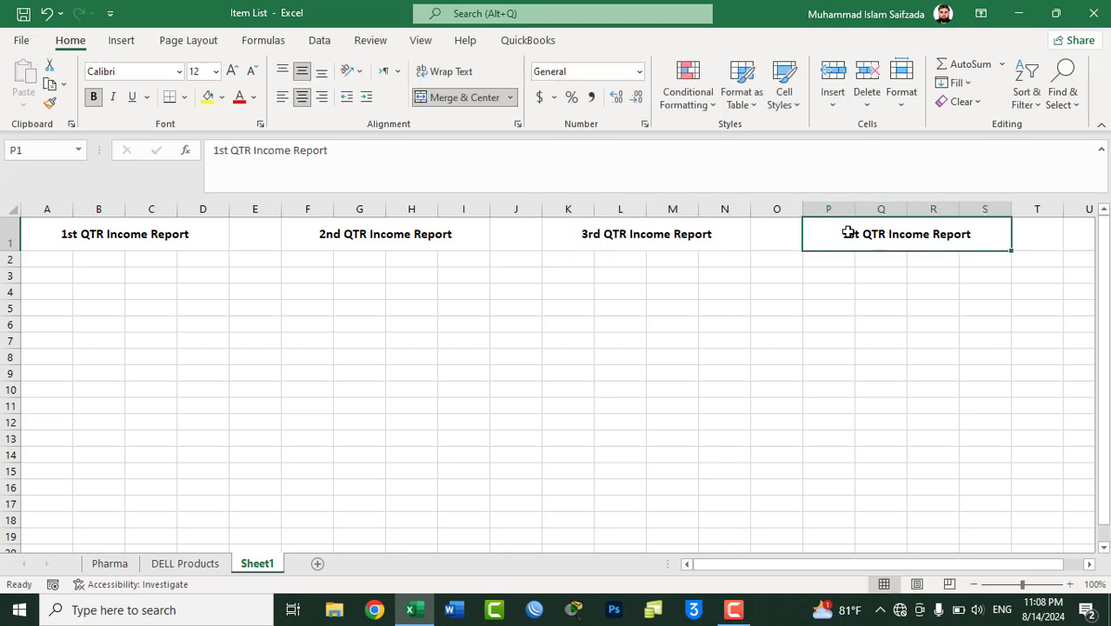
{"action": "double_click", "coordinate": [848, 234]}
{"action": "double_click", "coordinate": [849, 234]}
{"action": "type", "text": "4t"}
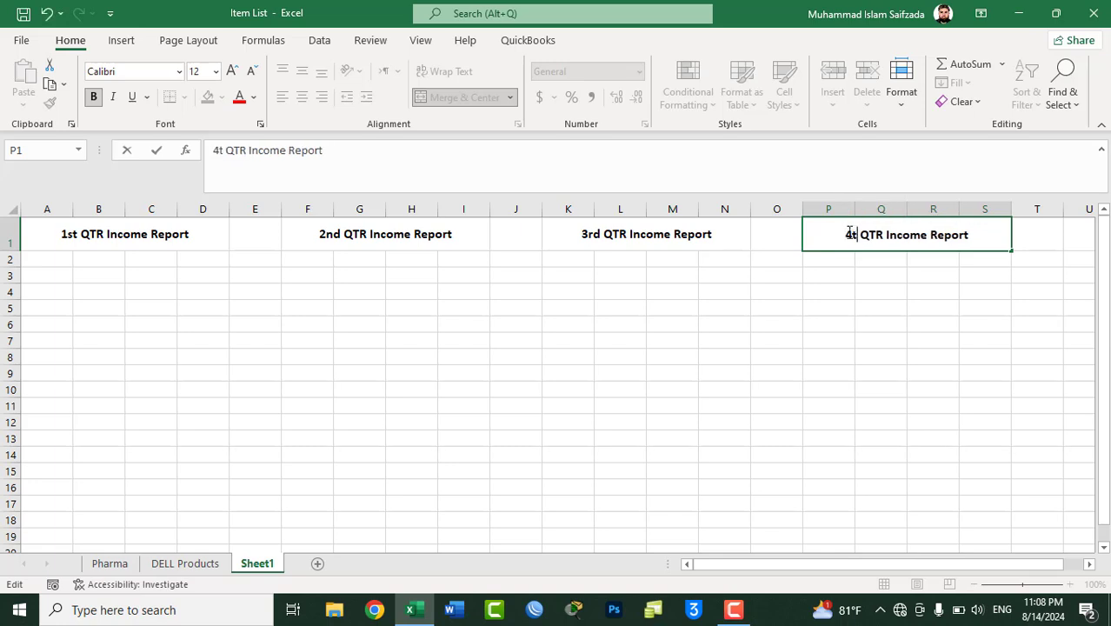
{"action": "type", "text": "h"}
{"action": "key", "text": "Return"}
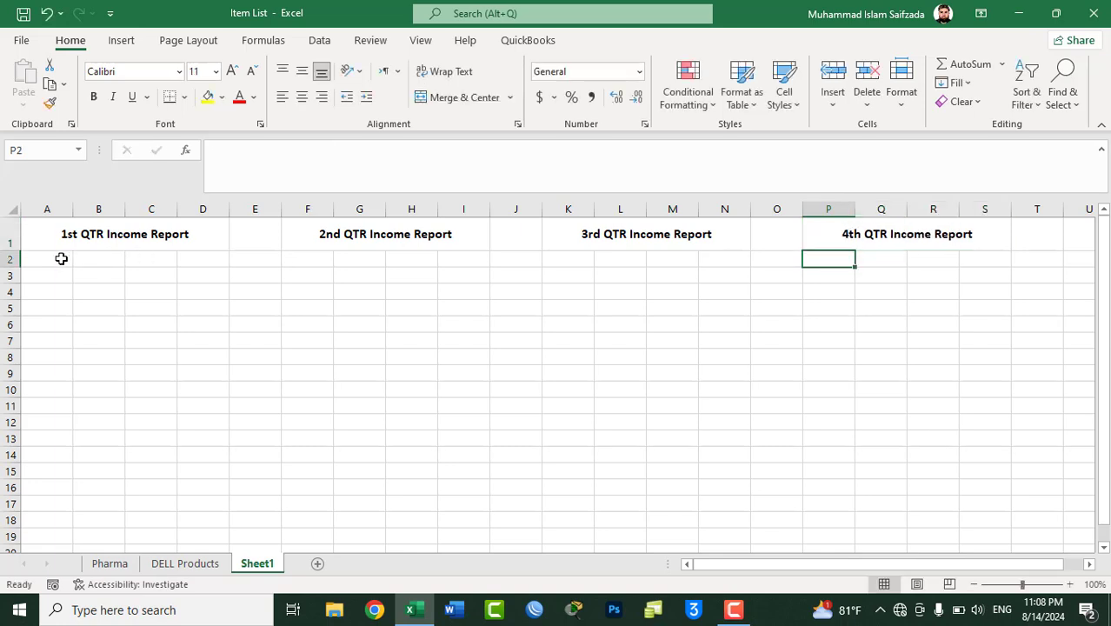
Step: Enter 1 Month, 2 Month, 3 Month and 4 Month in A2:D2, then select them
{"action": "left_click", "coordinate": [59, 258]}
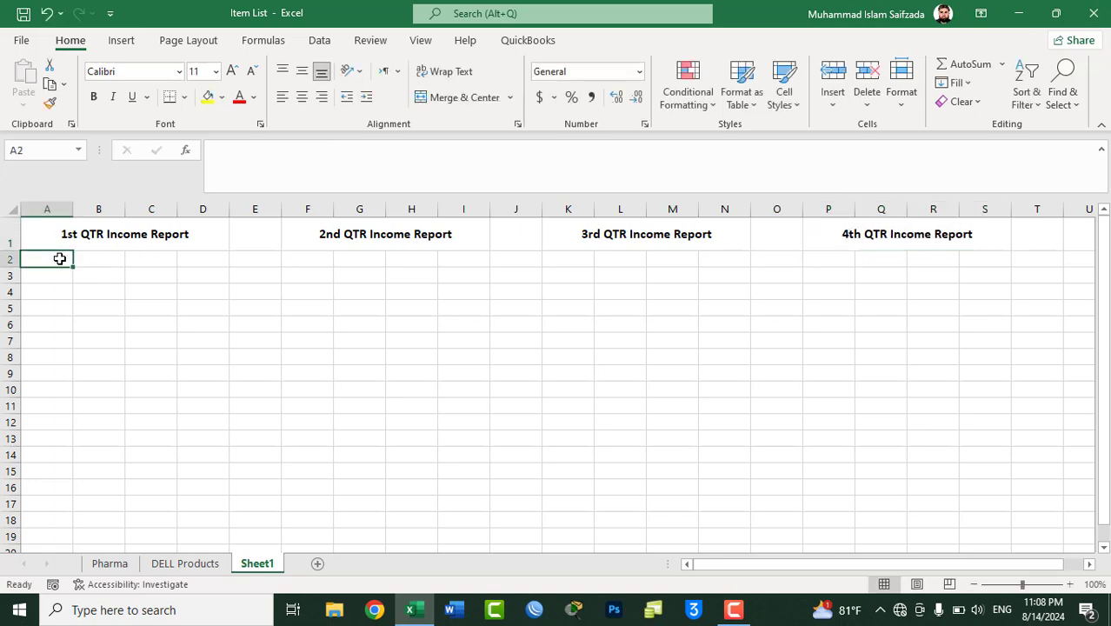
{"action": "type", "text": "1 M"}
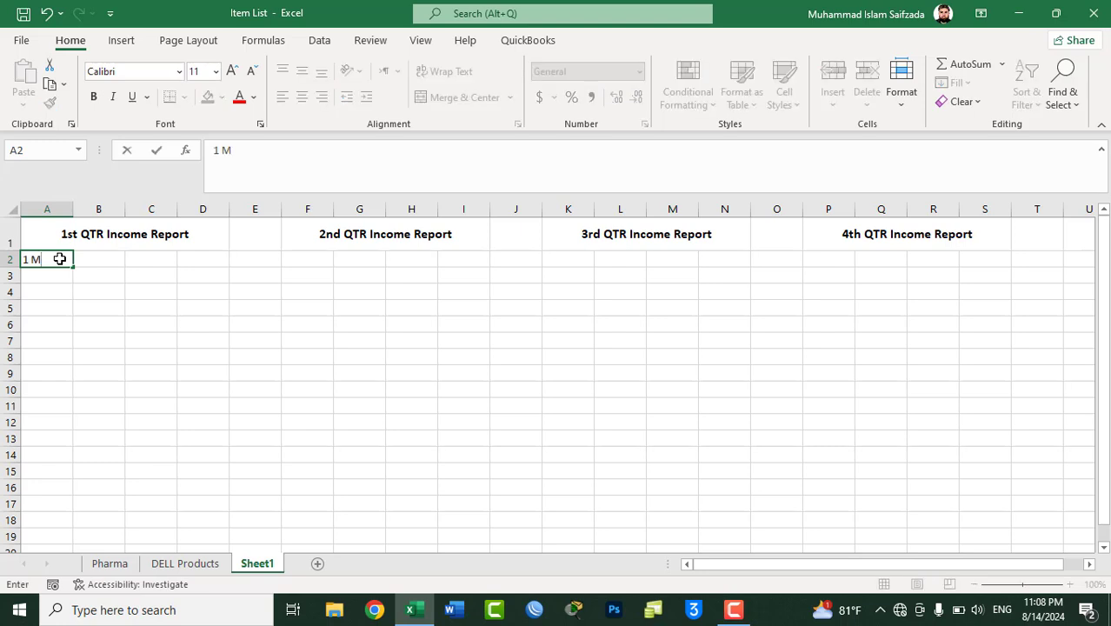
{"action": "type", "text": "onth"}
{"action": "key", "text": "Tab"}
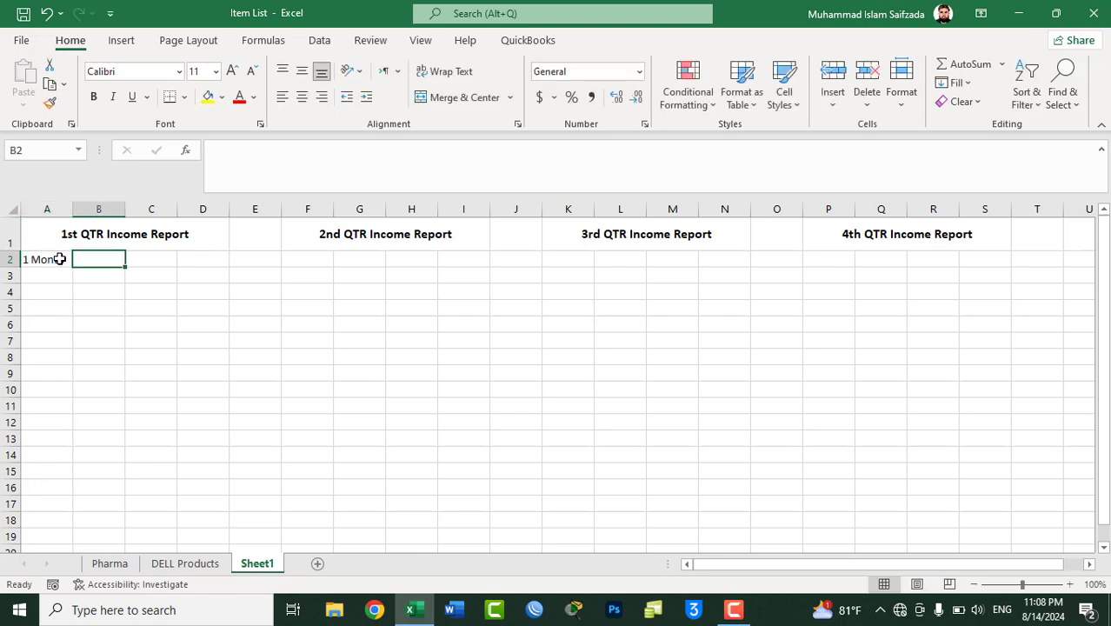
{"action": "type", "text": "2 Mon"}
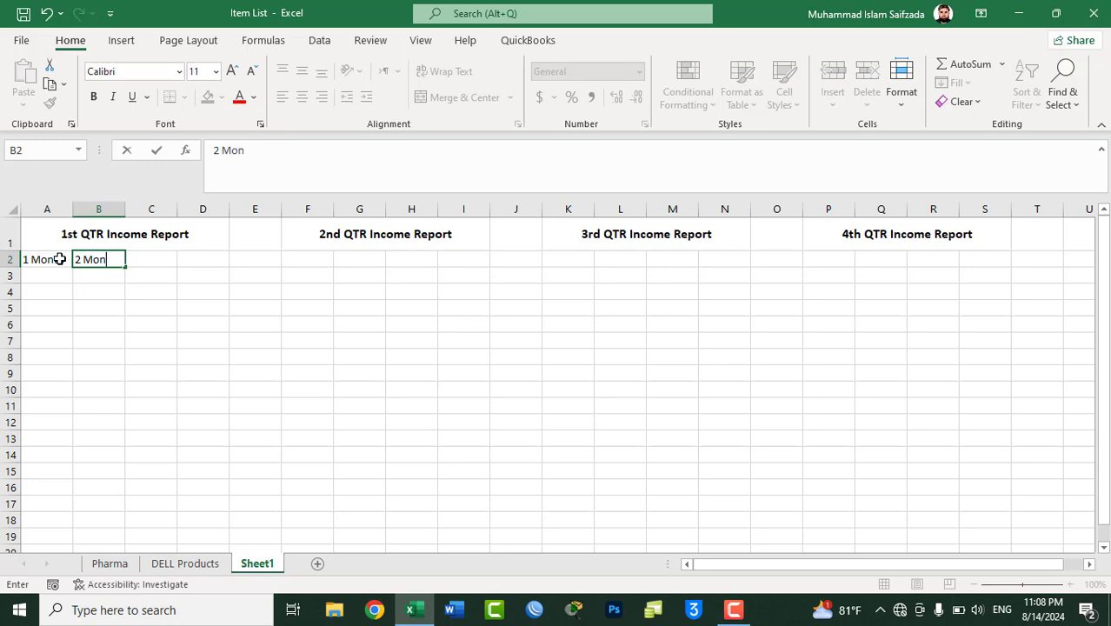
{"action": "type", "text": "th"}
{"action": "key", "text": "Tab"}
{"action": "type", "text": "3 "}
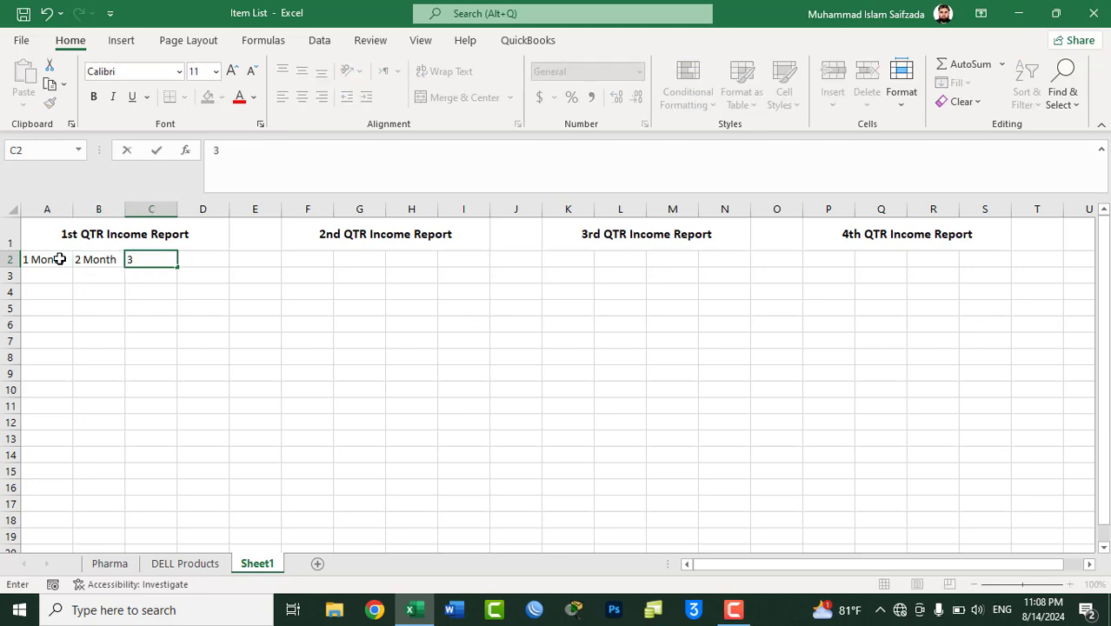
{"action": "type", "text": "Month"}
{"action": "key", "text": "Tab"}
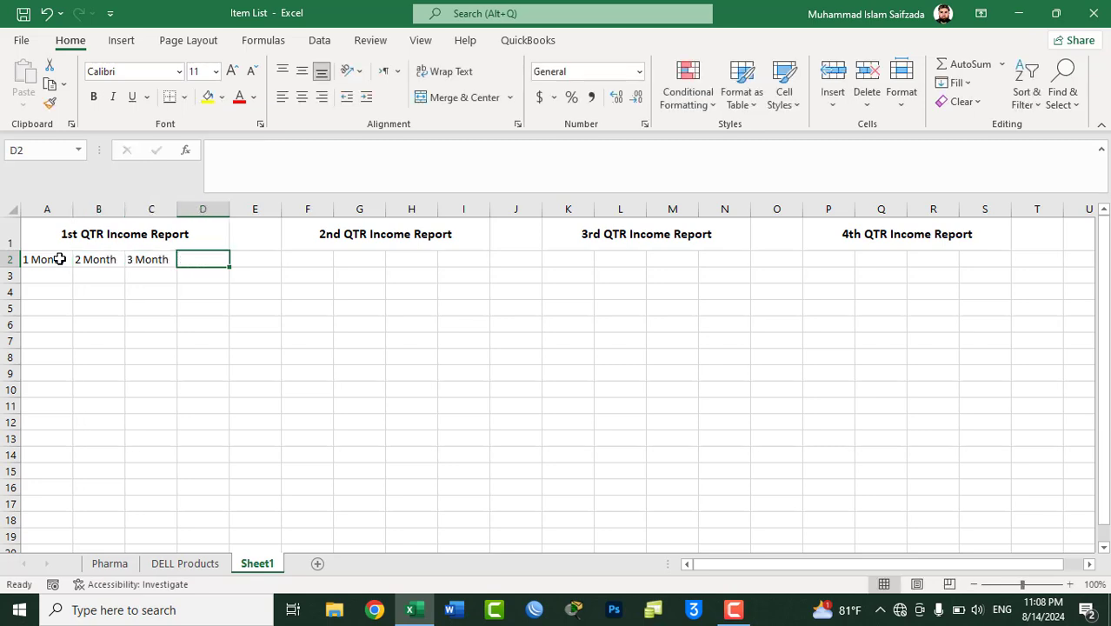
{"action": "type", "text": "4 Month"}
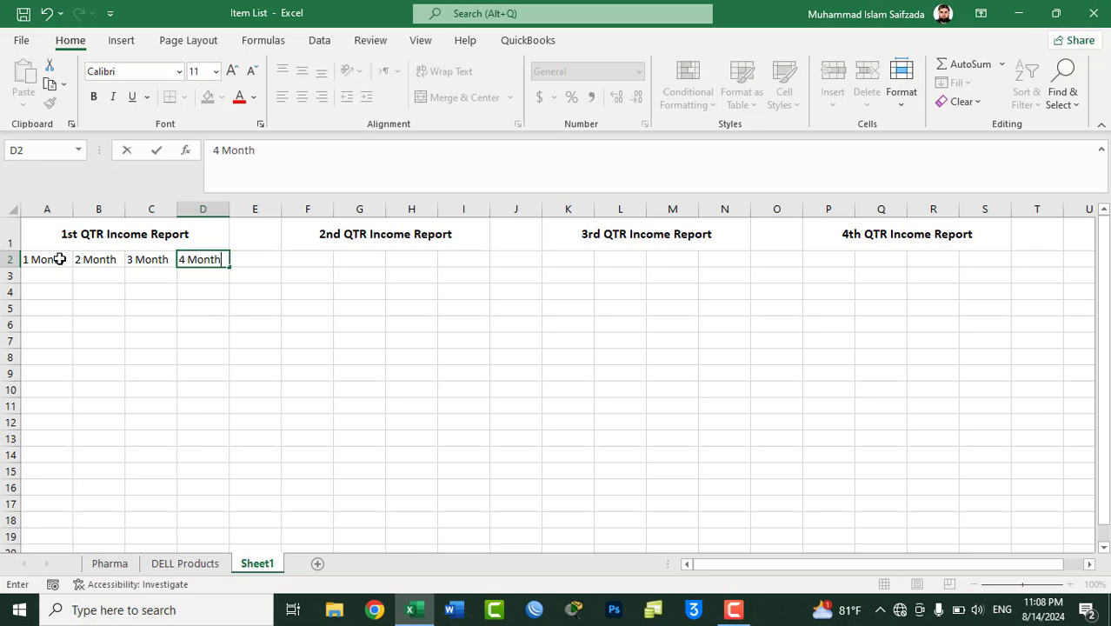
{"action": "key", "text": "Tab"}
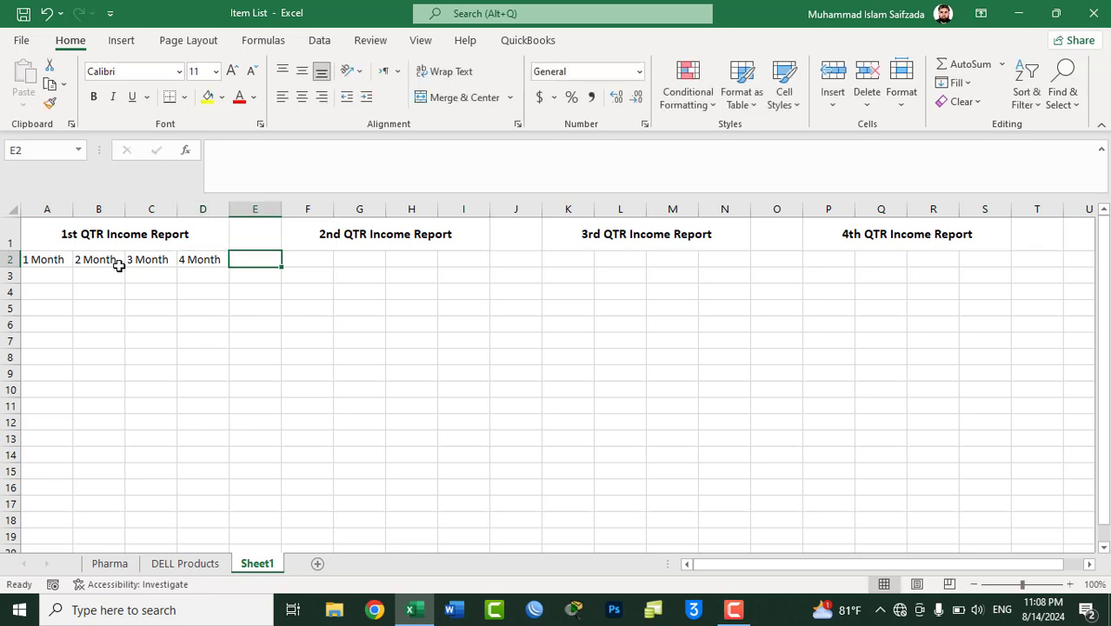
{"action": "left_click_drag", "start_coordinate": [59, 259], "coordinate": [191, 258]}
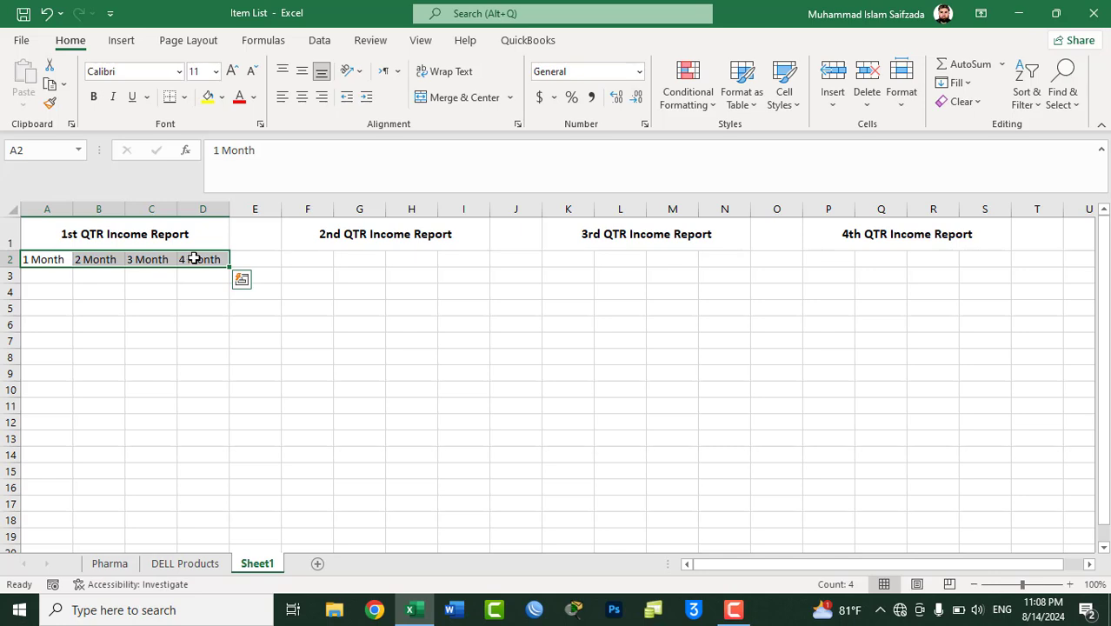
Step: Clear the 4 Month label in D2 and delete the extra column D
{"action": "left_click", "coordinate": [200, 259]}
{"action": "key", "text": "Delete"}
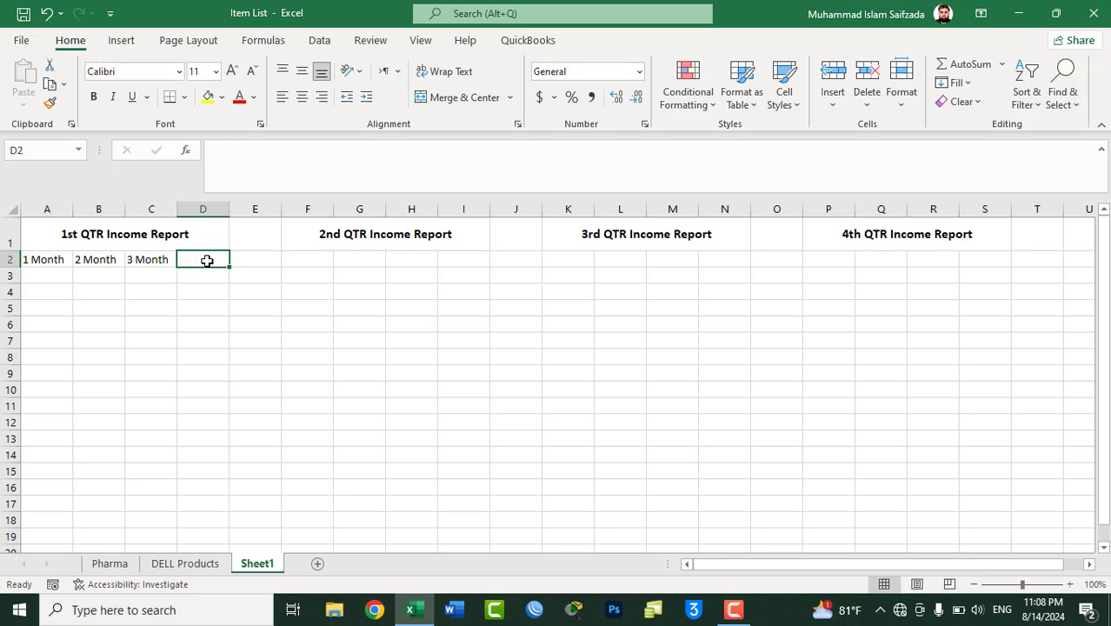
{"action": "left_click", "coordinate": [210, 202]}
{"action": "right_click", "coordinate": [210, 201]}
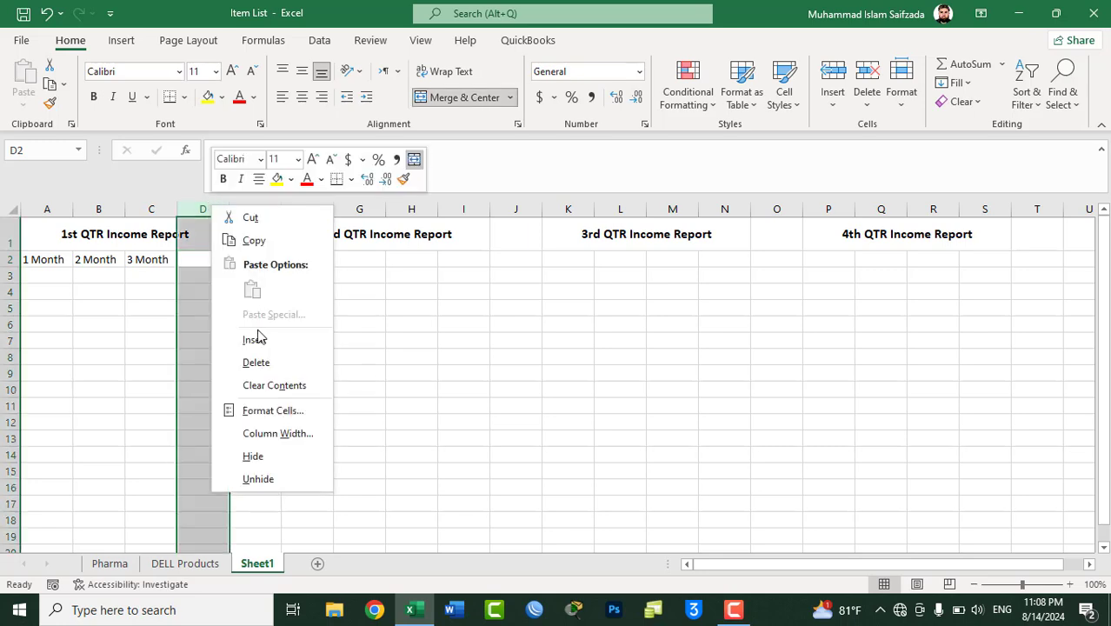
{"action": "left_click", "coordinate": [292, 363]}
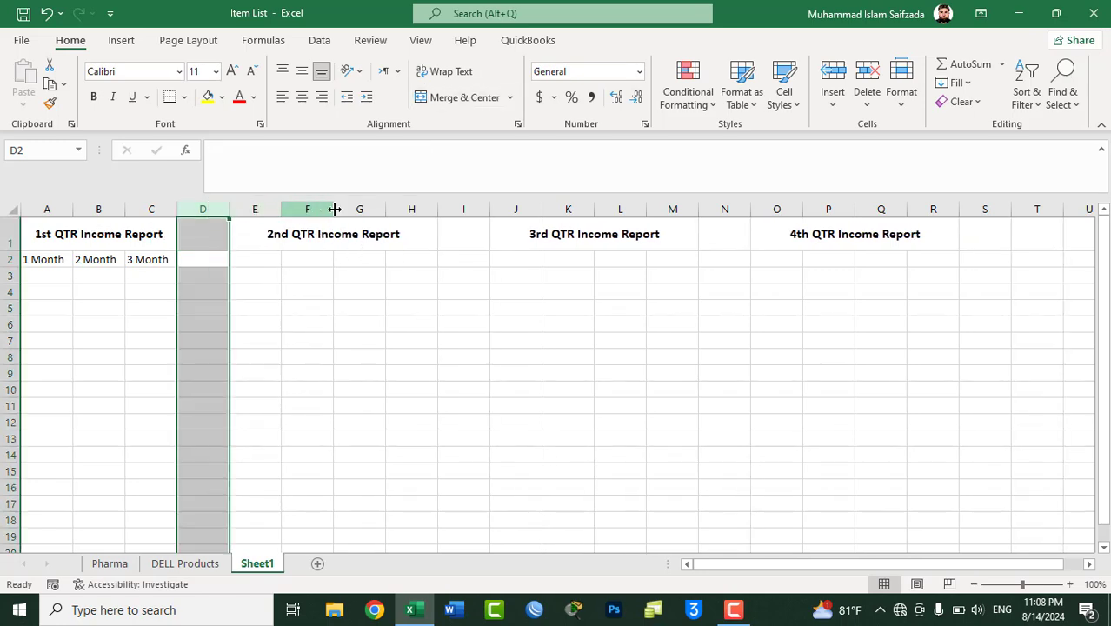
Step: Delete the surplus columns H, L and P under the other quarter headings
{"action": "left_click", "coordinate": [401, 210]}
{"action": "right_click", "coordinate": [401, 209]}
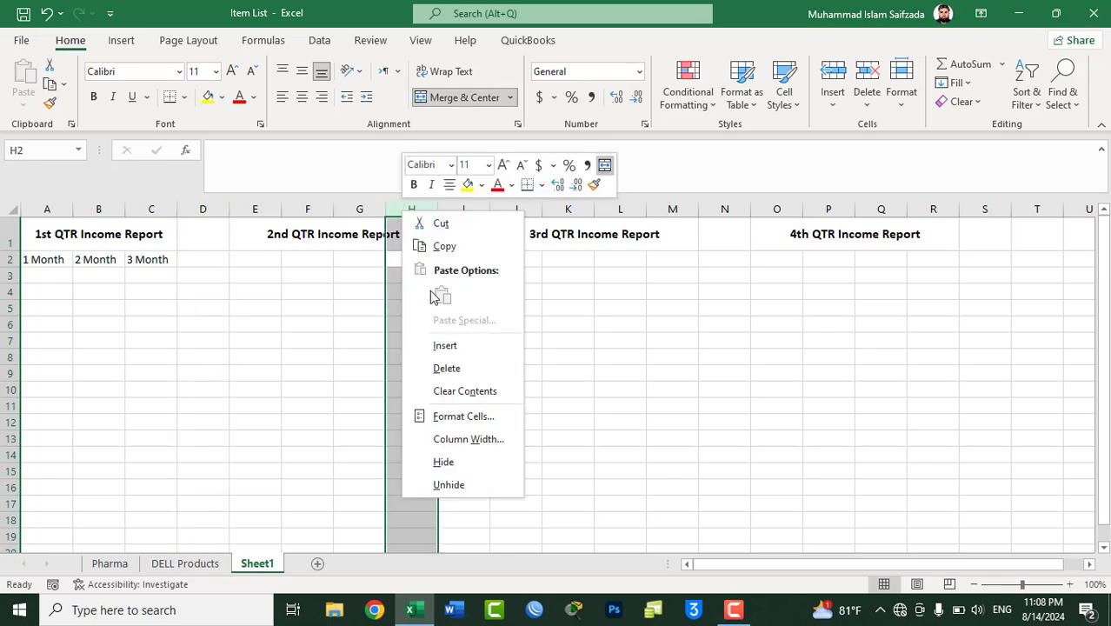
{"action": "left_click", "coordinate": [442, 368]}
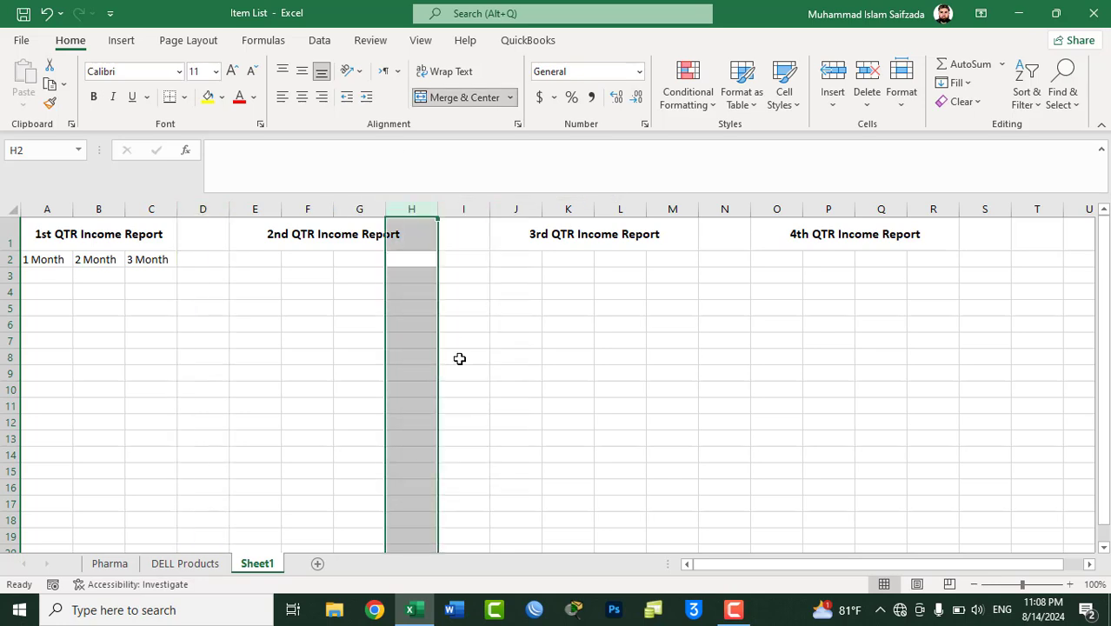
{"action": "left_click", "coordinate": [615, 209]}
{"action": "right_click", "coordinate": [615, 209]}
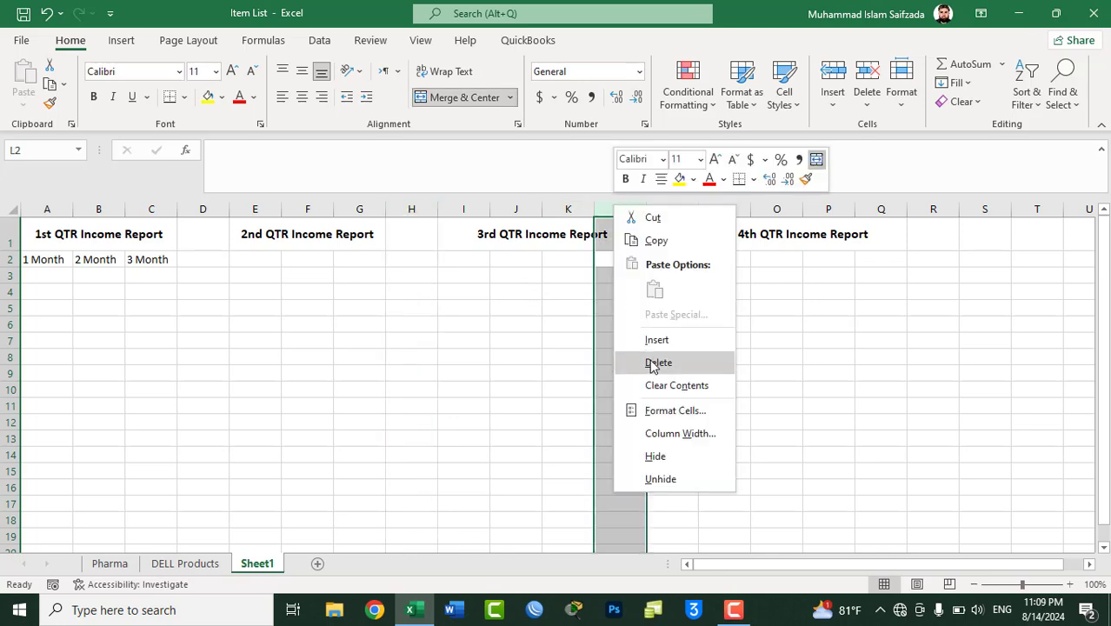
{"action": "left_click", "coordinate": [654, 363]}
{"action": "right_click", "coordinate": [829, 209]}
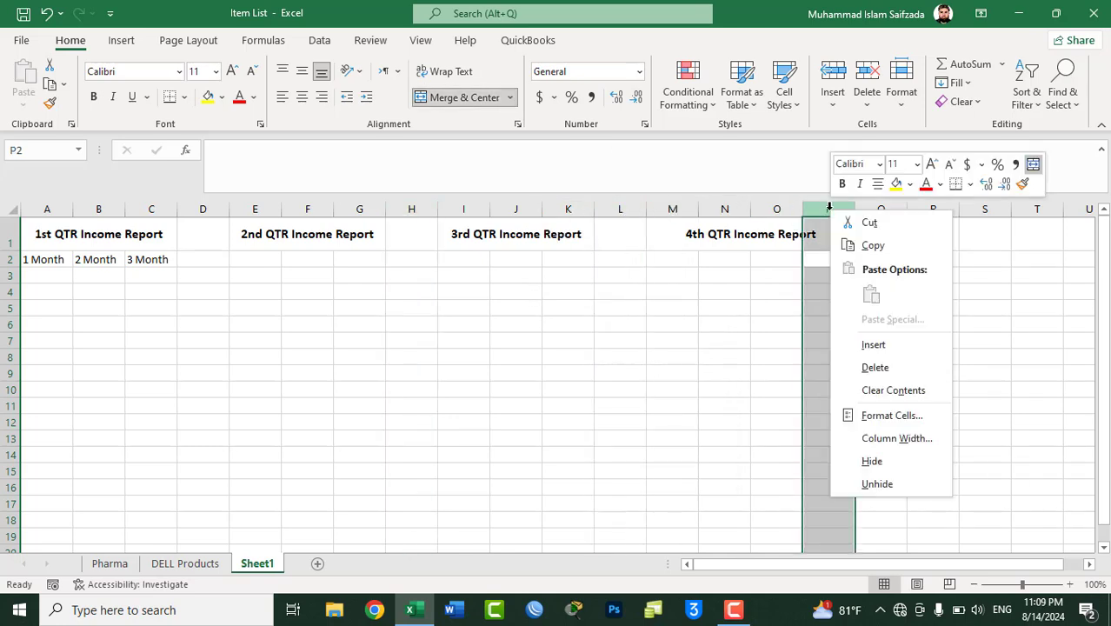
{"action": "left_click", "coordinate": [865, 366]}
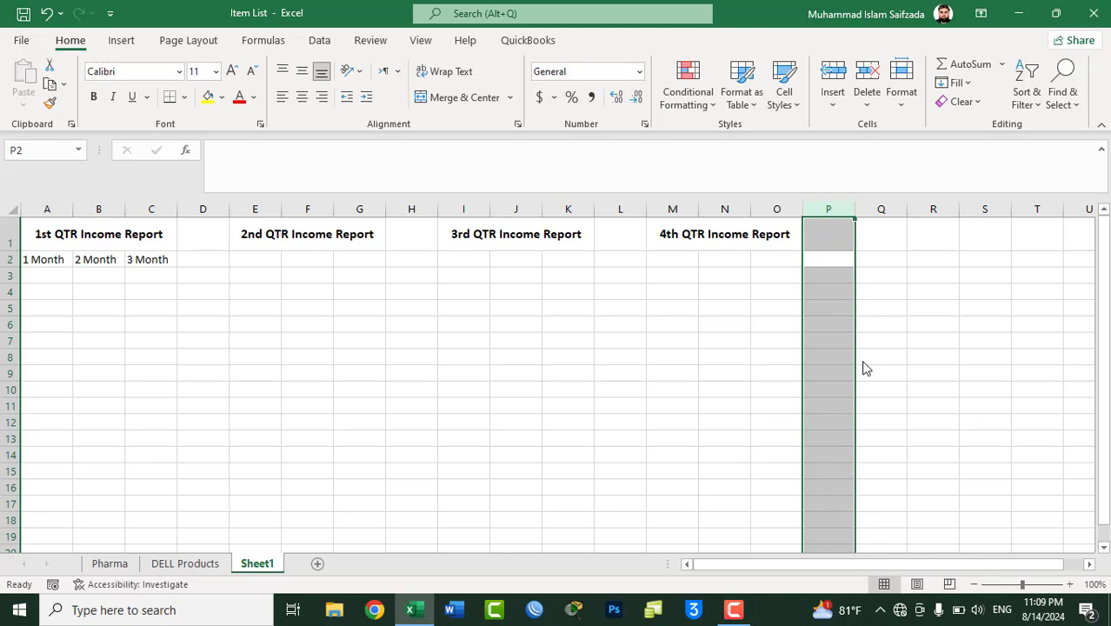
Step: Copy the 1 Month–3 Month labels from A2:C2 into E2, I2 and M2
{"action": "left_click_drag", "start_coordinate": [160, 265], "coordinate": [49, 260]}
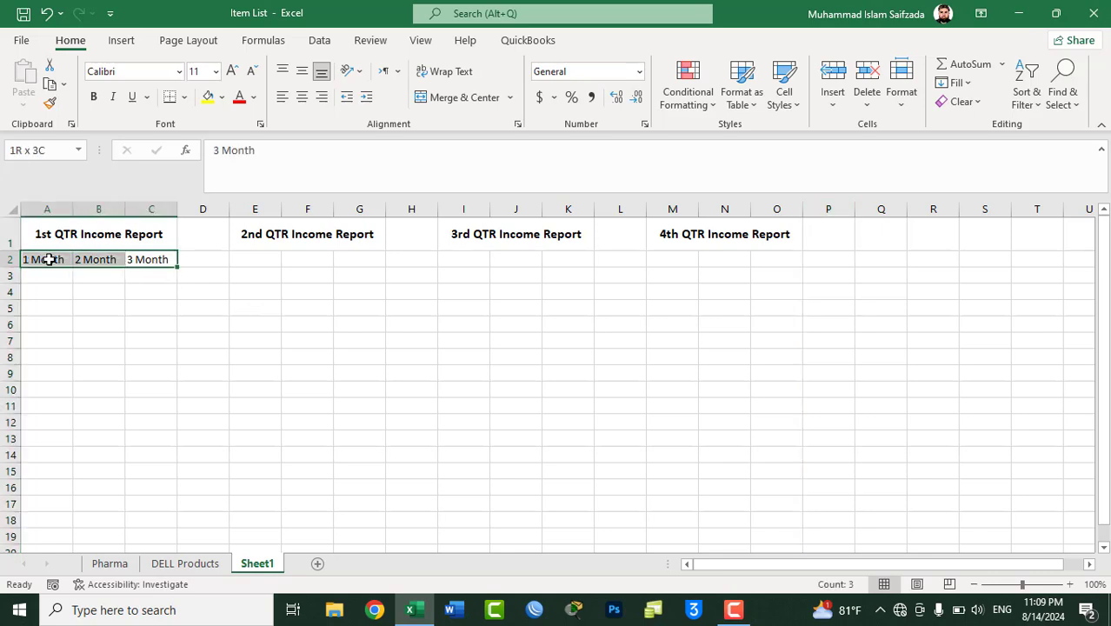
{"action": "key", "text": "ctrl+c"}
{"action": "left_click", "coordinate": [250, 261]}
{"action": "key", "text": "ctrl+v"}
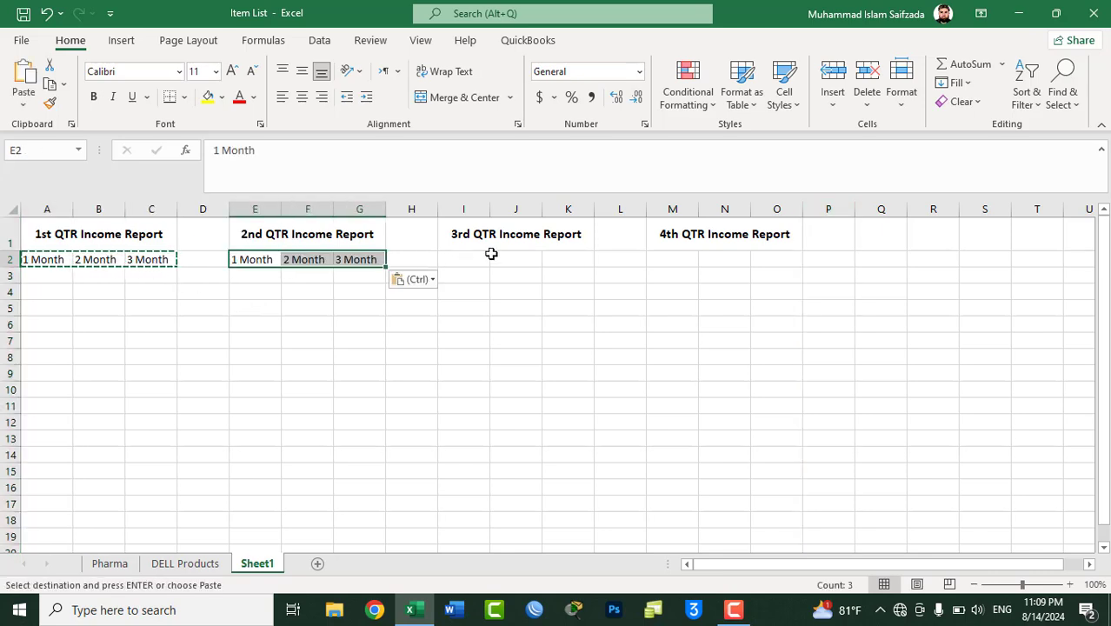
{"action": "left_click", "coordinate": [467, 261]}
{"action": "key", "text": "ctrl+v"}
{"action": "left_click", "coordinate": [680, 258]}
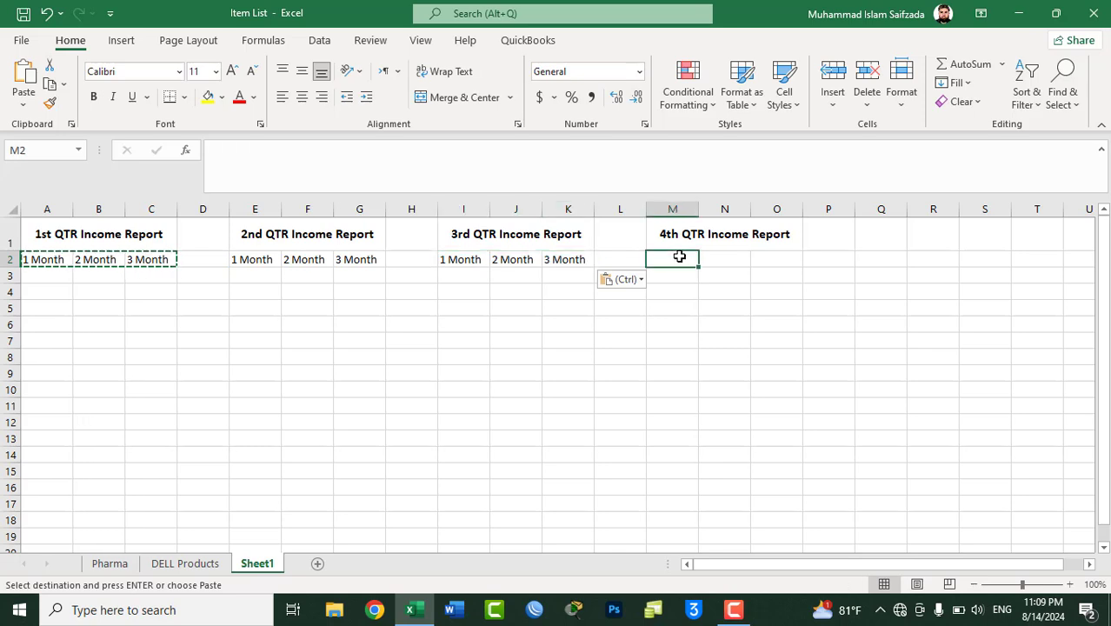
{"action": "key", "text": "ctrl+v"}
{"action": "key", "text": "Escape"}
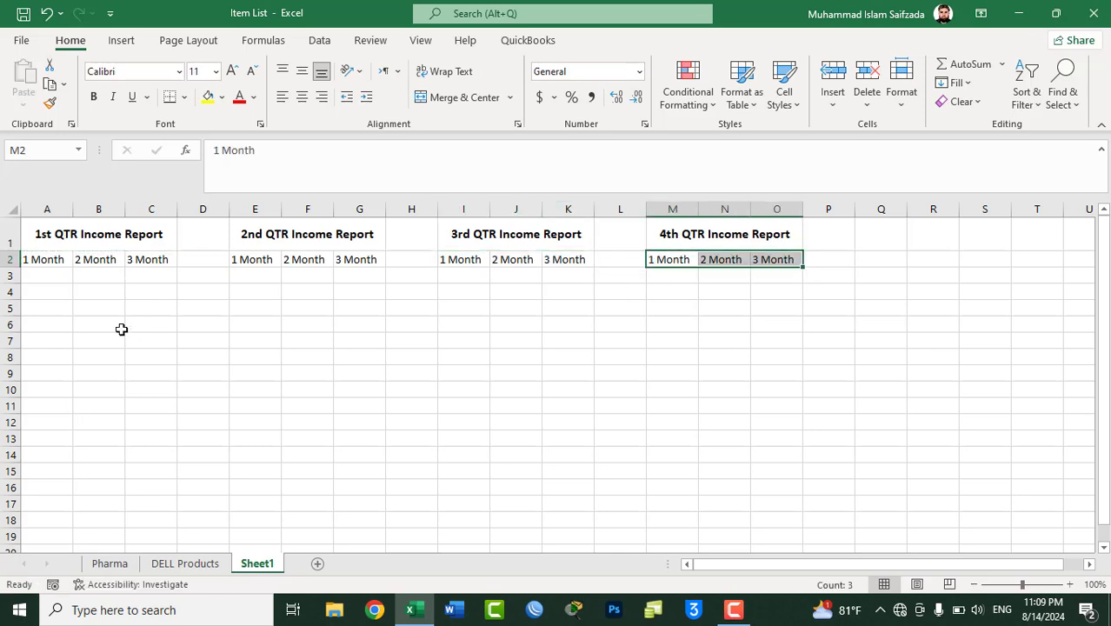
Step: Enter 1st quarter income 10000, 20000, 15000 and 2nd quarter 10000, 12000, 20000
{"action": "left_click", "coordinate": [45, 275]}
{"action": "type", "text": "10000"}
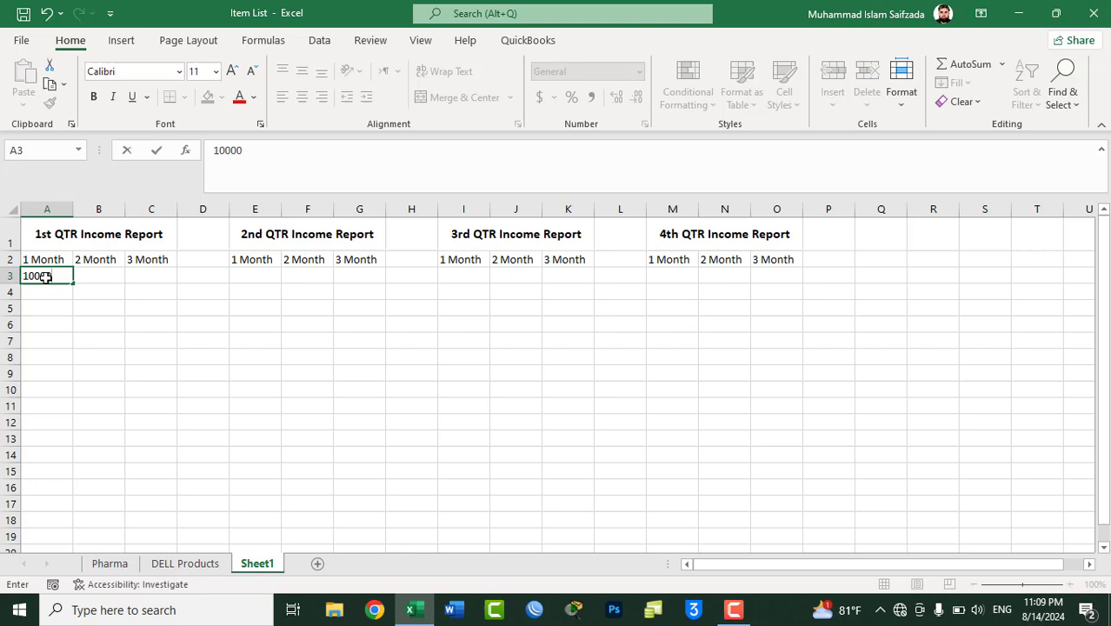
{"action": "key", "text": "Tab"}
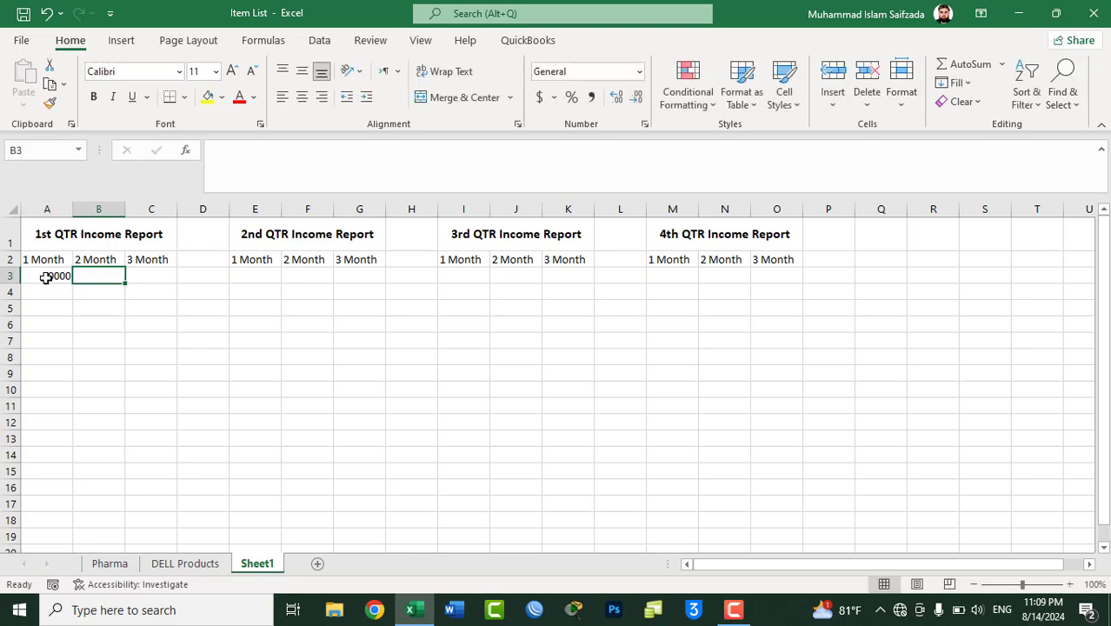
{"action": "type", "text": "20000"}
{"action": "key", "text": "Tab"}
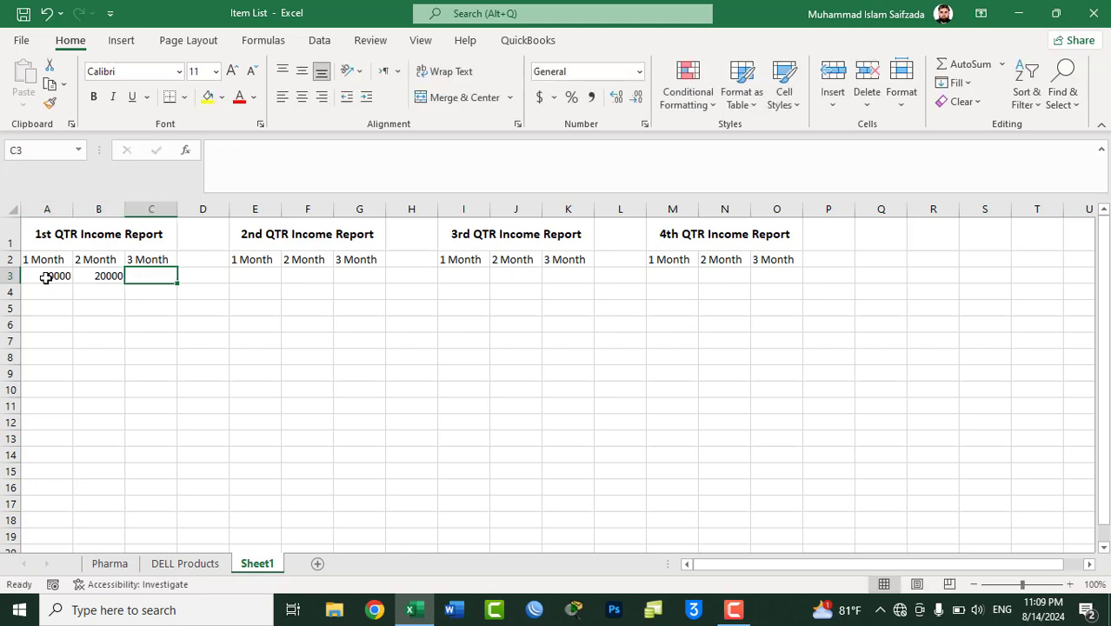
{"action": "type", "text": "1500"}
{"action": "key", "text": "Tab"}
{"action": "key", "text": "Tab"}
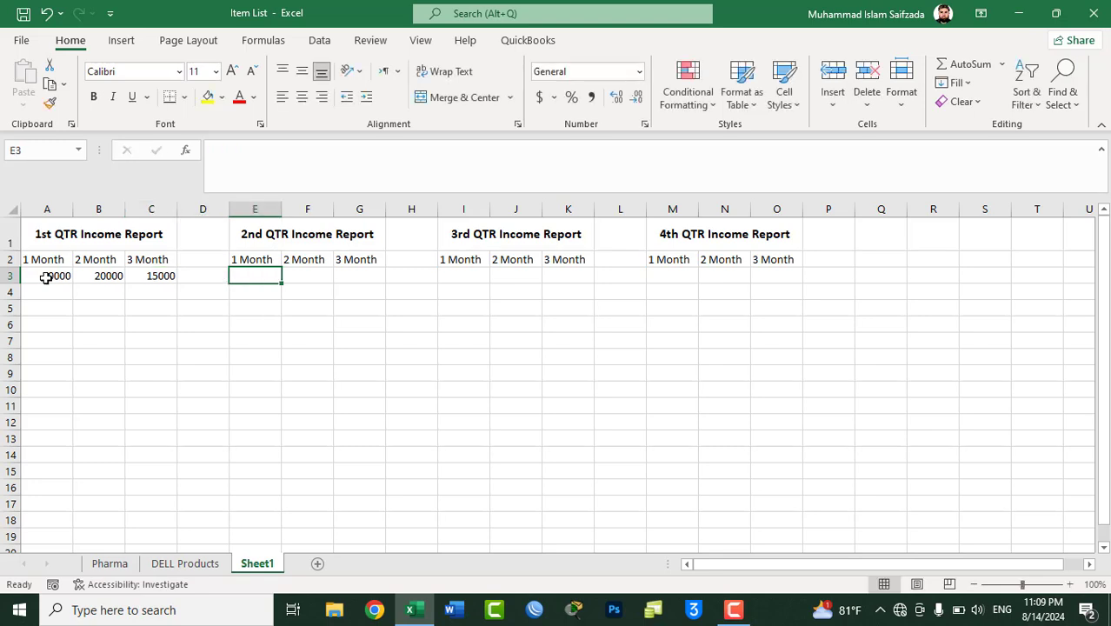
{"action": "type", "text": "100000"}
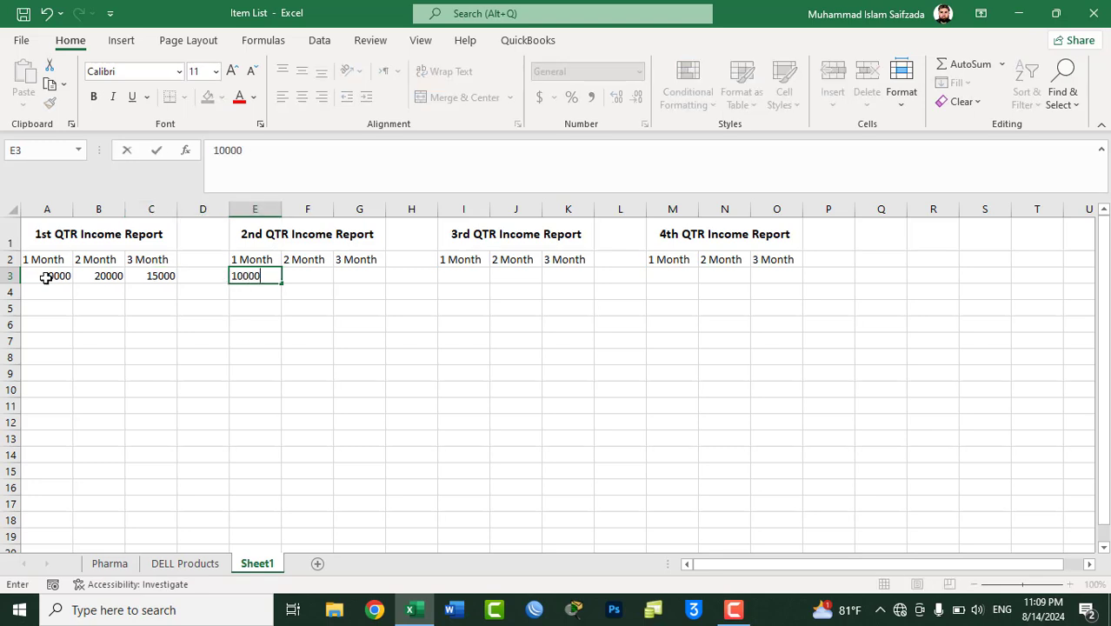
{"action": "key", "text": "Tab"}
{"action": "type", "text": "12000"}
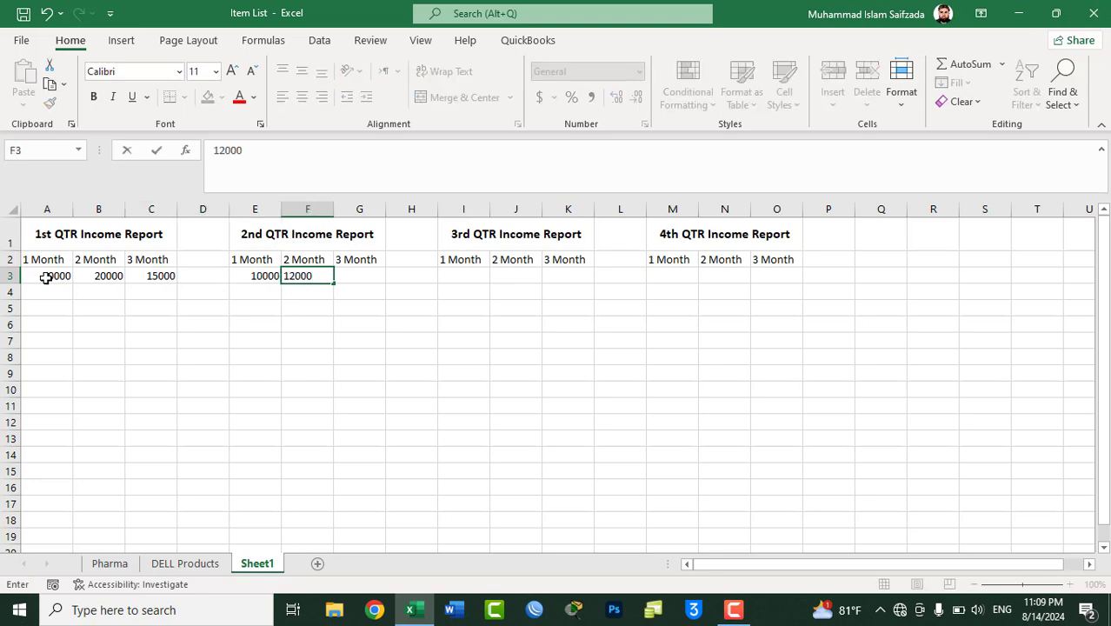
{"action": "key", "text": "Tab"}
{"action": "type", "text": "200"}
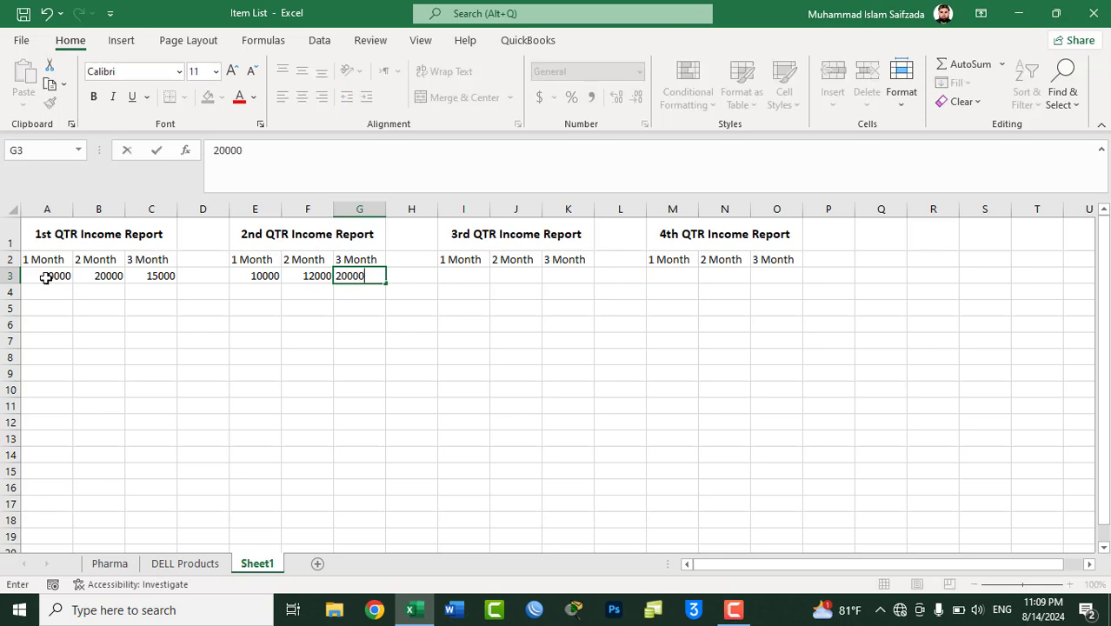
{"action": "key", "text": "Tab"}
Step: Enter 3rd quarter income 20000, 10000, 12000 and 4th quarter 30000, 12000, 25000
{"action": "key", "text": "Tab"}
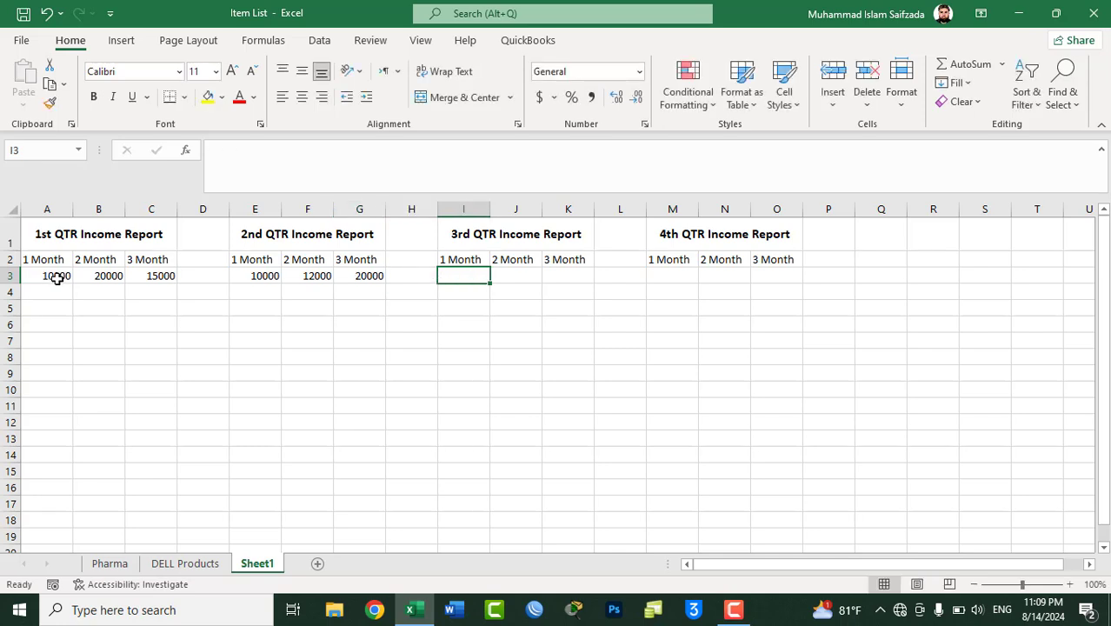
{"action": "type", "text": "20000"}
{"action": "key", "text": "Tab"}
{"action": "type", "text": "10"}
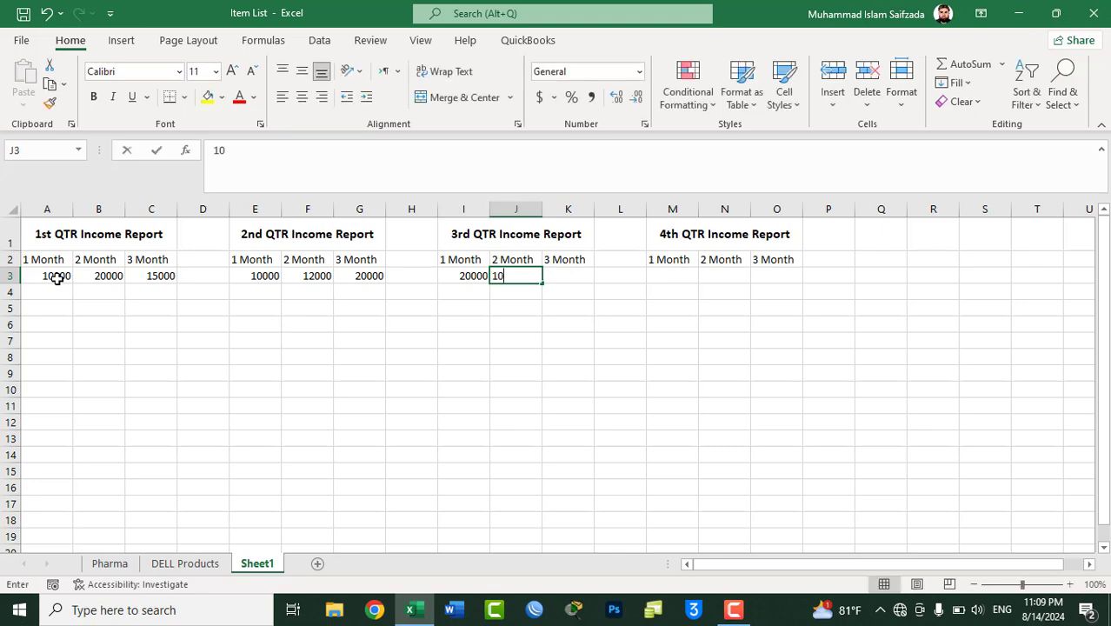
{"action": "type", "text": "000"}
{"action": "key", "text": "Tab"}
{"action": "type", "text": "1200"}
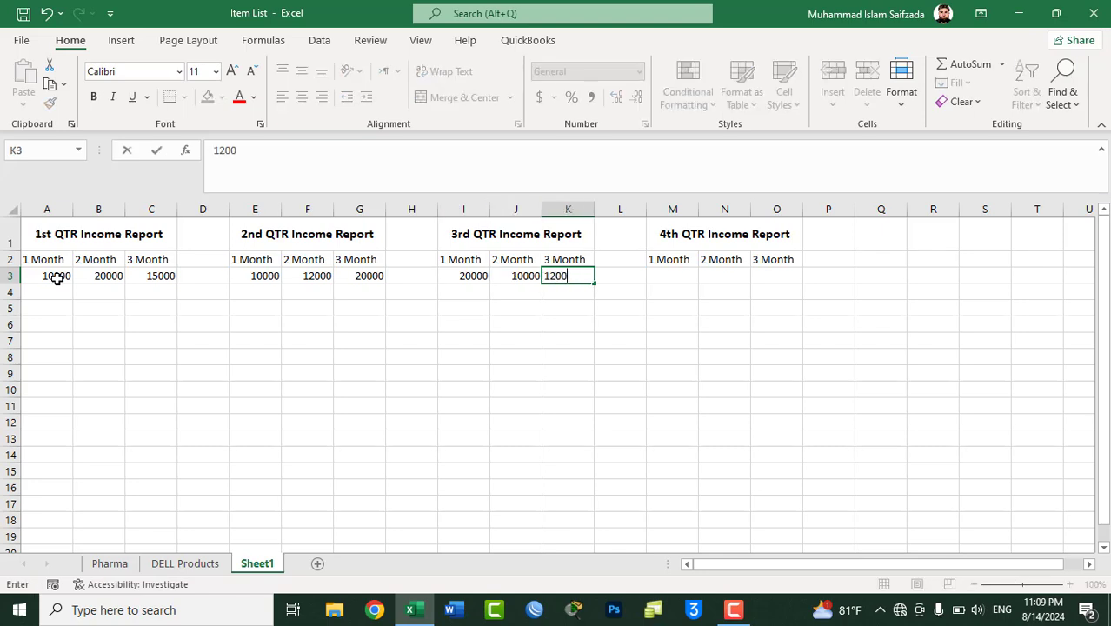
{"action": "key", "text": "Tab"}
{"action": "key", "text": "Tab"}
{"action": "type", "text": "3"}
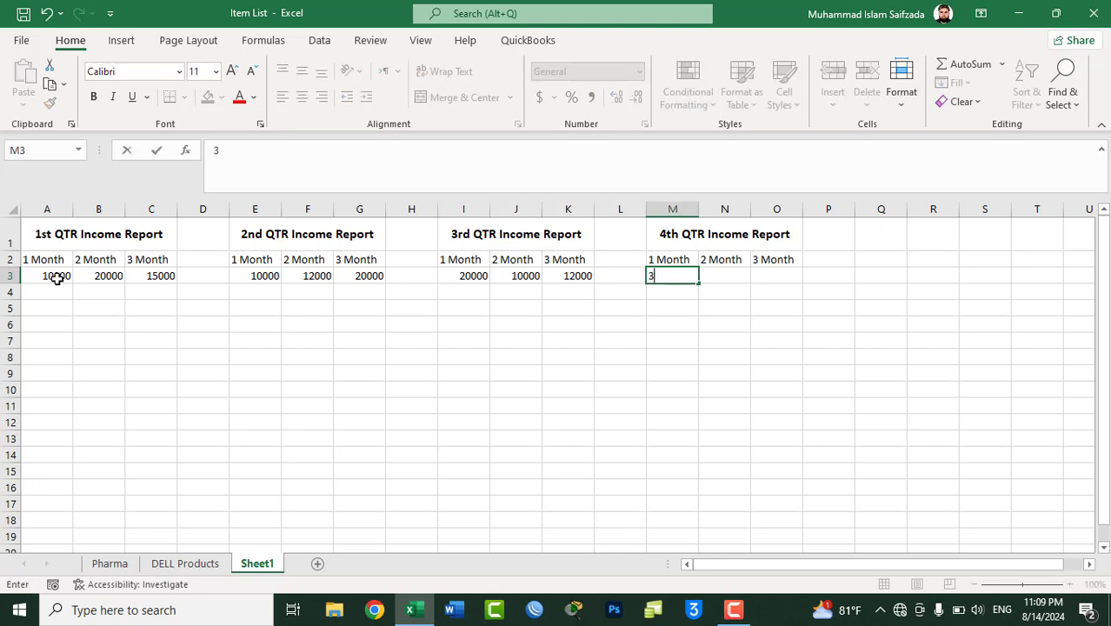
{"action": "type", "text": "0000"}
{"action": "key", "text": "Tab"}
{"action": "type", "text": "120"}
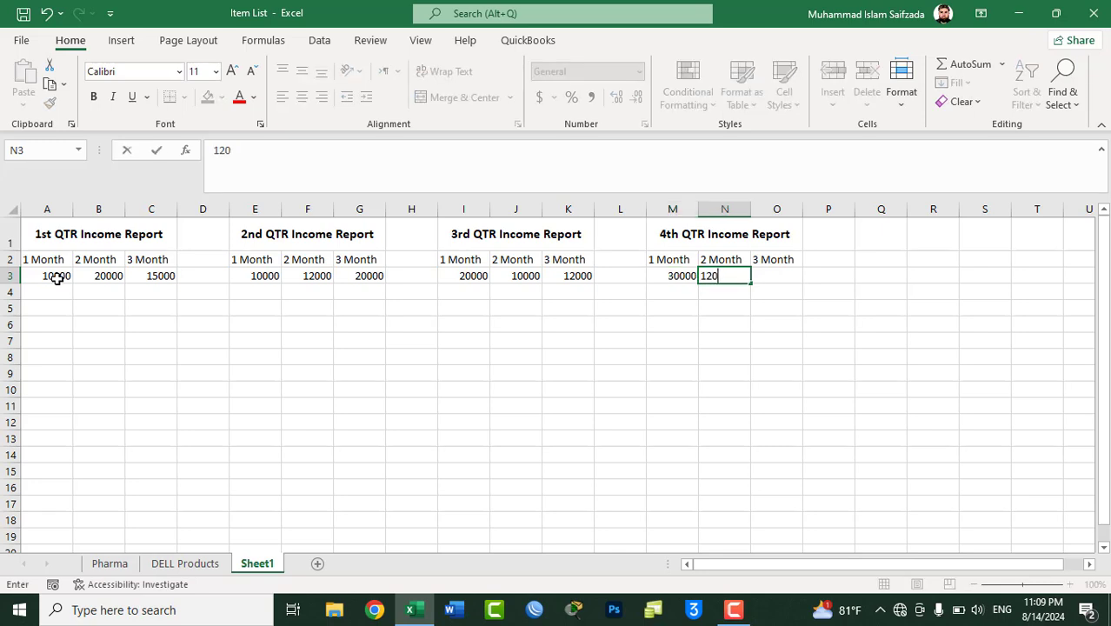
{"action": "type", "text": "000"}
{"action": "key", "text": "BackSpace"}
{"action": "key", "text": "Tab"}
{"action": "type", "text": "2"}
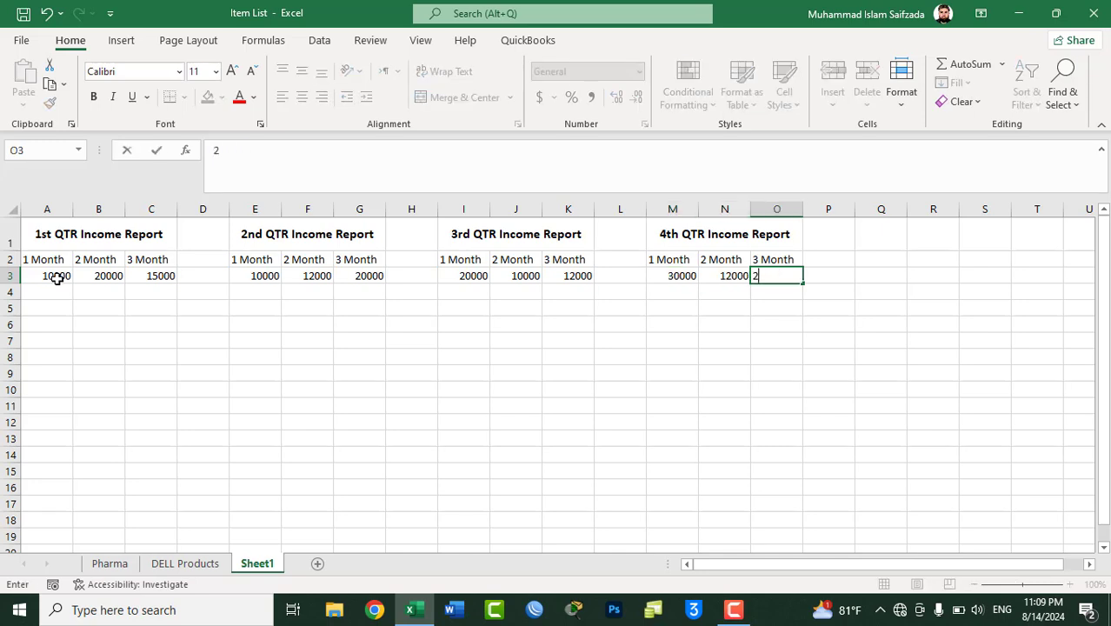
{"action": "type", "text": "5000"}
{"action": "key", "text": "Tab"}
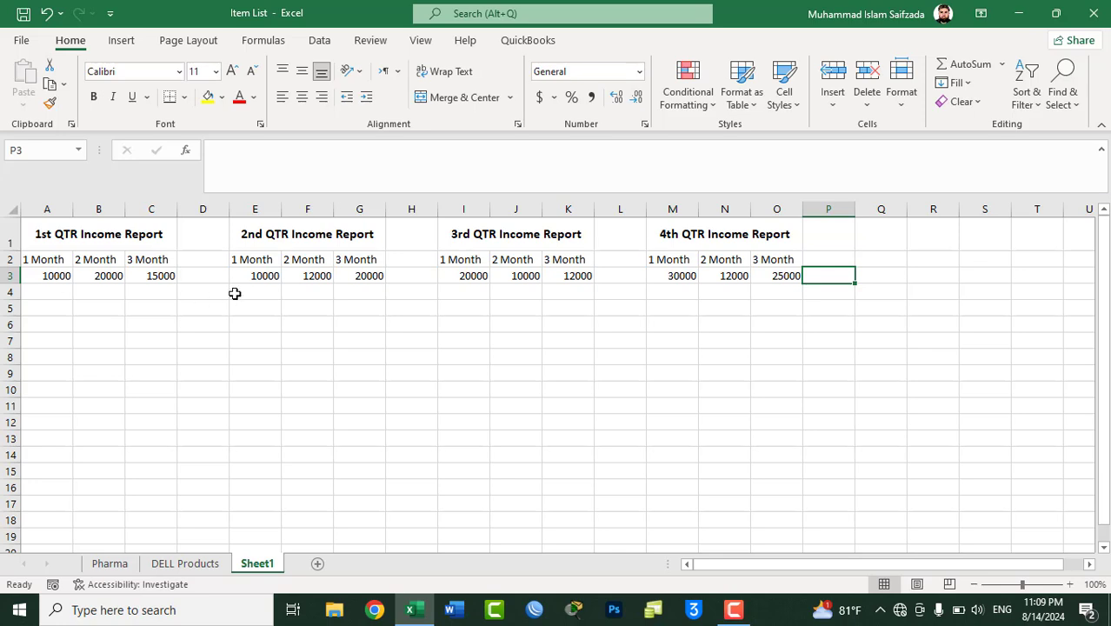
Step: Enter the label 'Total' in M5 under the 4th quarter figures
{"action": "left_click", "coordinate": [686, 307]}
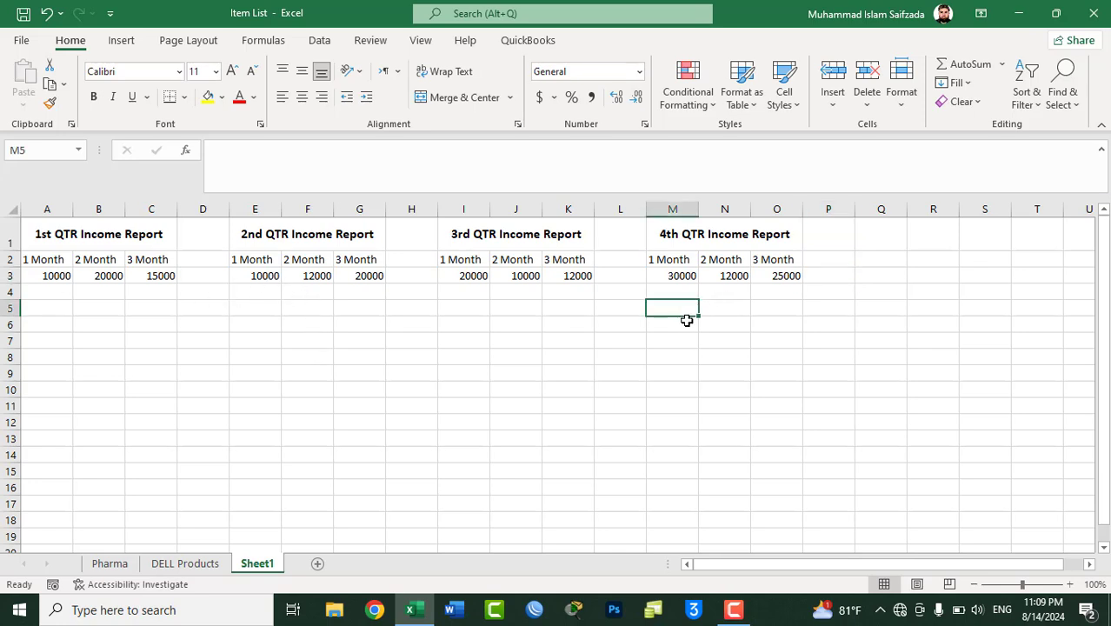
{"action": "type", "text": "Total"}
{"action": "key", "text": "Return"}
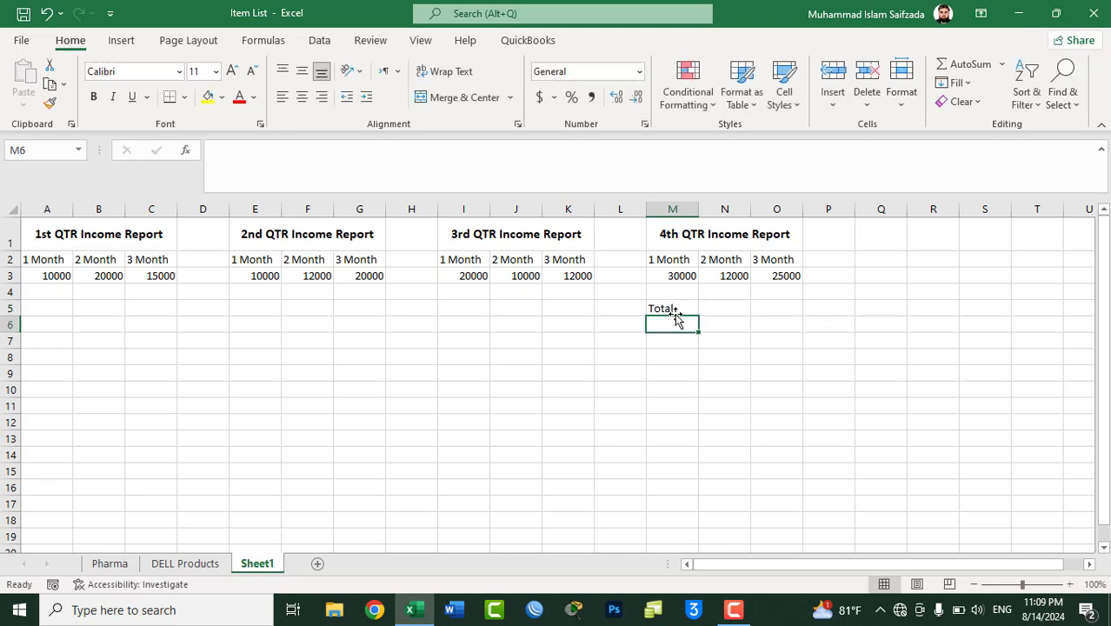
Step: Copy the Total label from M5 into I5, E5 and A5
{"action": "left_click", "coordinate": [666, 308]}
{"action": "key", "text": "ctrl+c"}
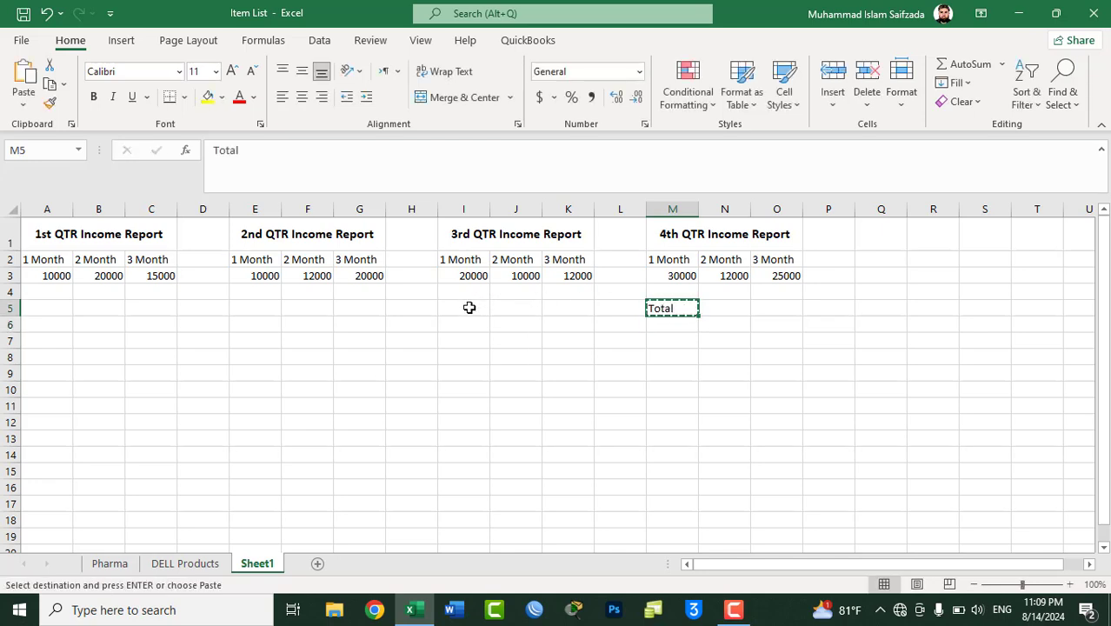
{"action": "left_click", "coordinate": [467, 308]}
{"action": "key", "text": "ctrl+v"}
{"action": "left_click", "coordinate": [251, 306]}
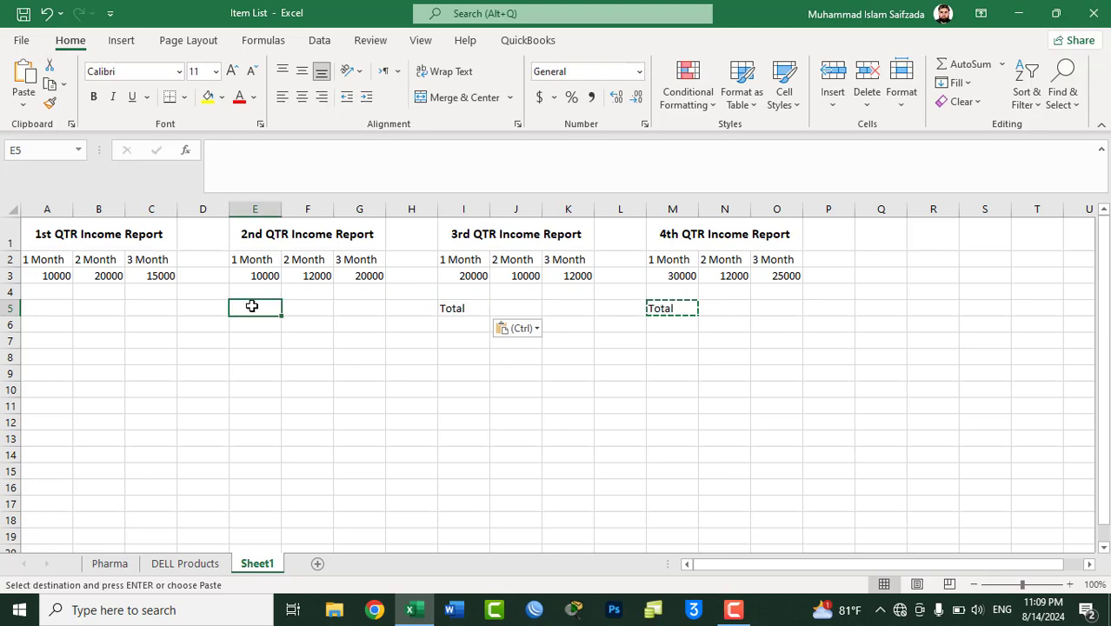
{"action": "key", "text": "ctrl+v"}
{"action": "left_click", "coordinate": [40, 308]}
{"action": "key", "text": "ctrl+v"}
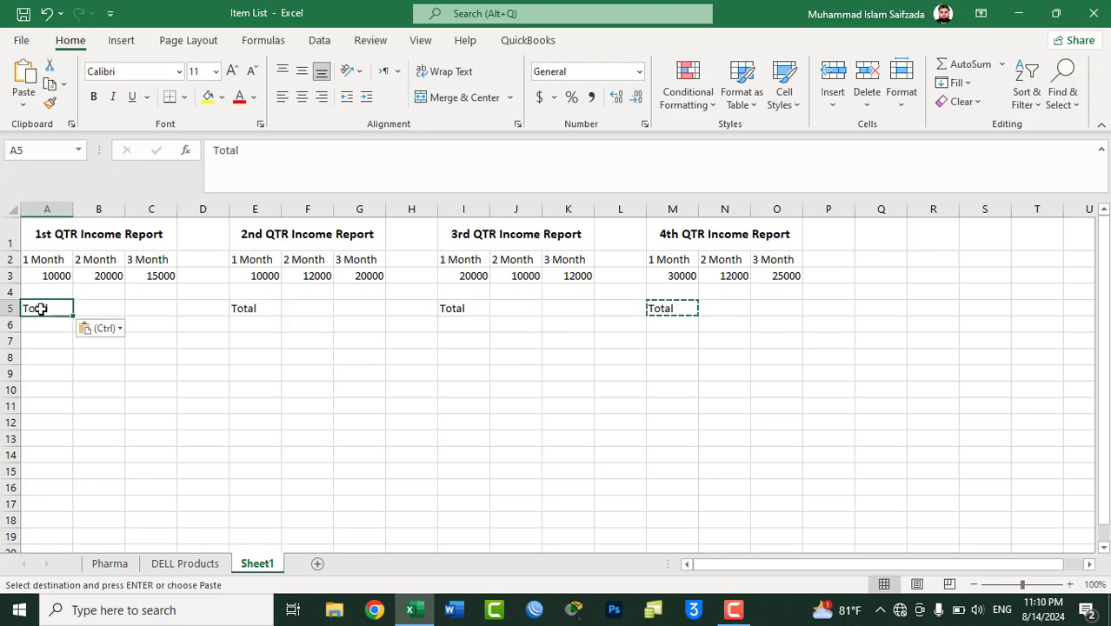
{"action": "left_click", "coordinate": [96, 311]}
Step: Put =SUM(A3,B3,C3) in B5 for the 1st quarter total of 45000
{"action": "type", "text": "=sum"}
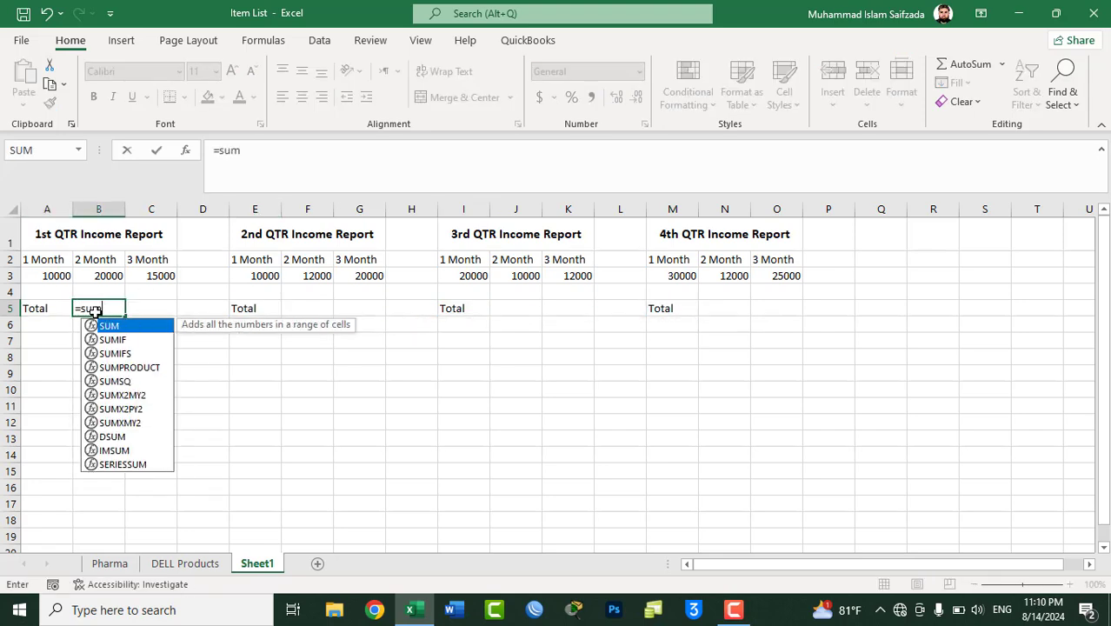
{"action": "type", "text": "("}
{"action": "left_click", "coordinate": [62, 281]}
{"action": "type", "text": ","}
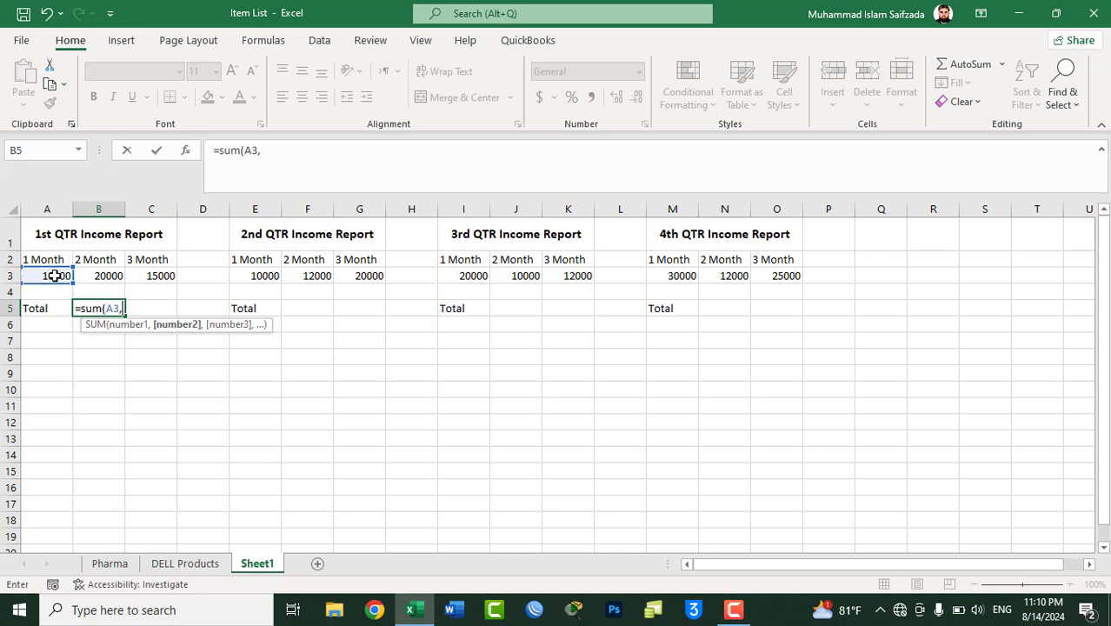
{"action": "left_click", "coordinate": [98, 279]}
{"action": "type", "text": ","}
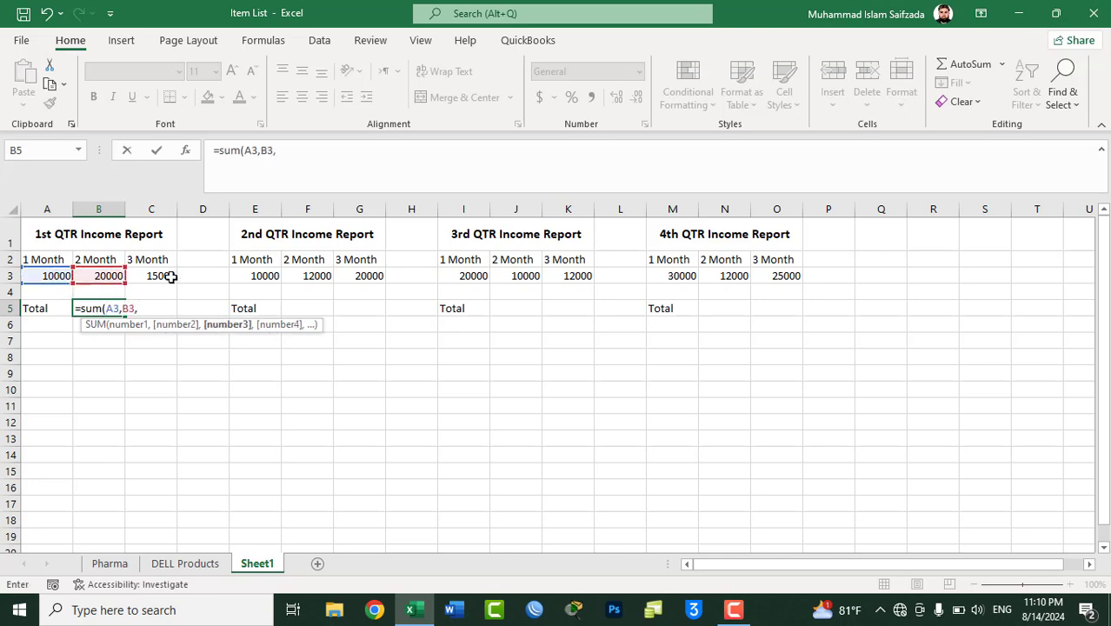
{"action": "left_click", "coordinate": [169, 276]}
{"action": "key", "text": "Return"}
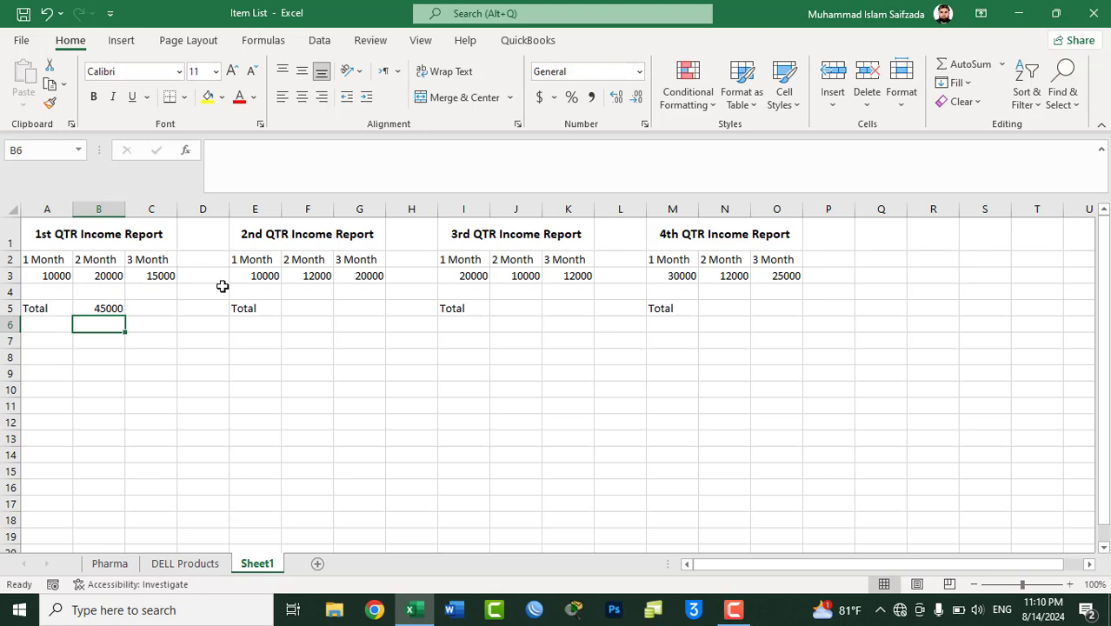
Step: Put =SUM(E3,F3,G3) in F5 for the 2nd quarter total of 42000
{"action": "left_click", "coordinate": [315, 306]}
{"action": "type", "text": "=sum"}
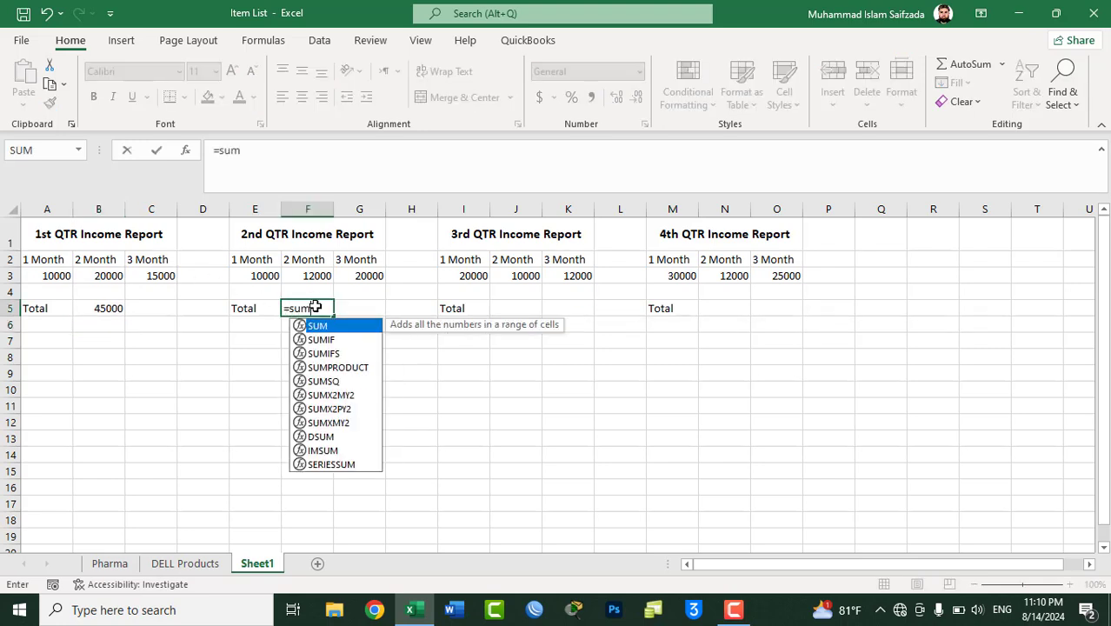
{"action": "type", "text": "("}
{"action": "left_click", "coordinate": [266, 277]}
{"action": "type", "text": ","}
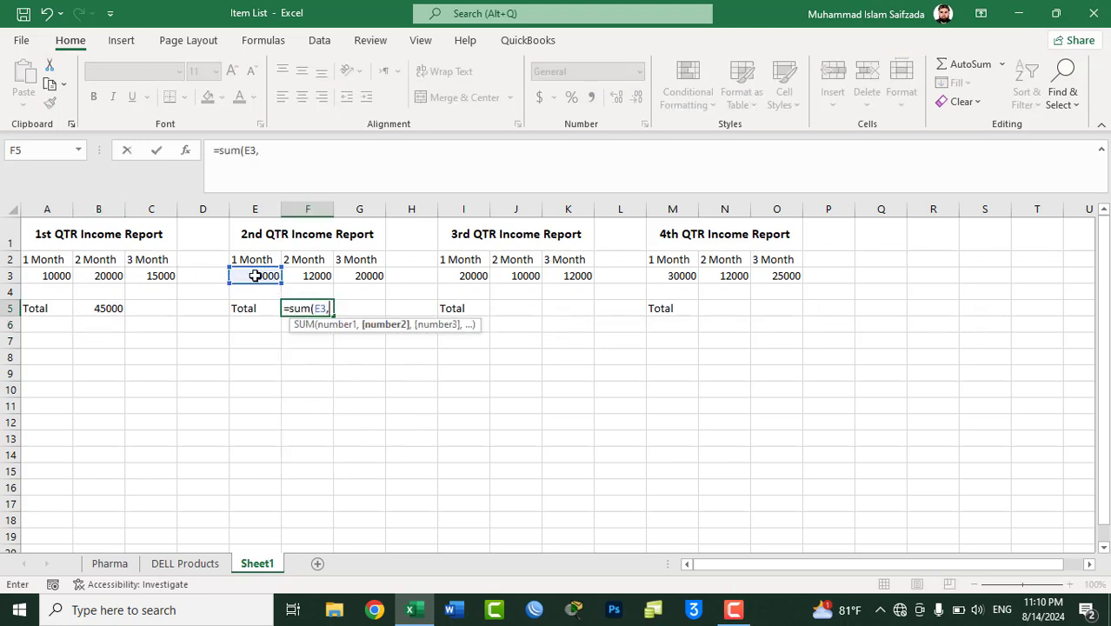
{"action": "left_click", "coordinate": [297, 274]}
{"action": "type", "text": ","}
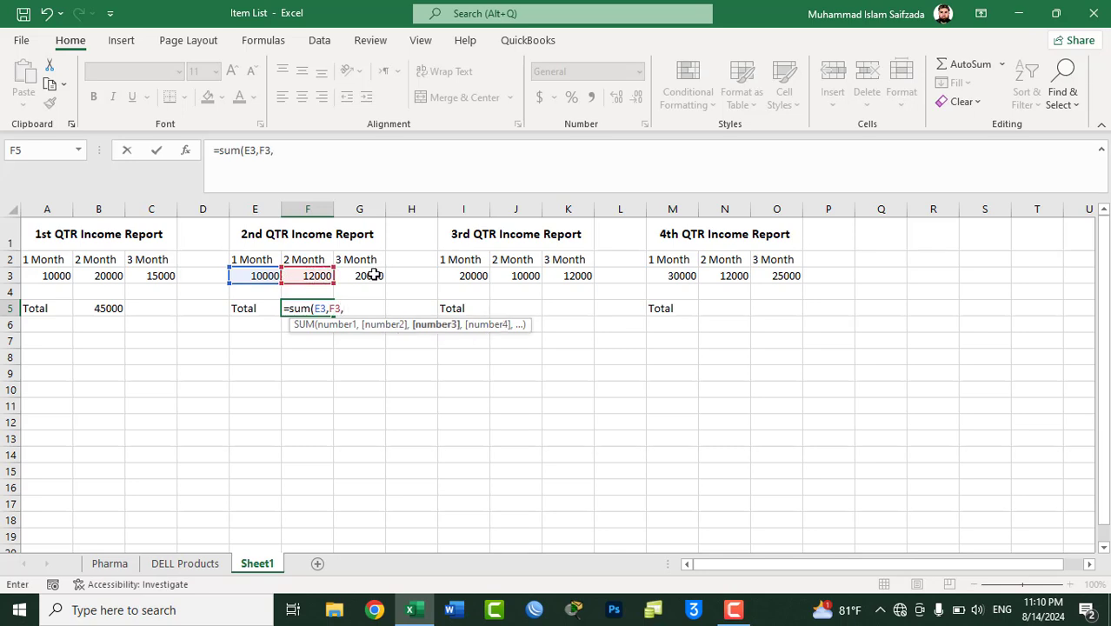
{"action": "left_click", "coordinate": [373, 275]}
{"action": "key", "text": "Return"}
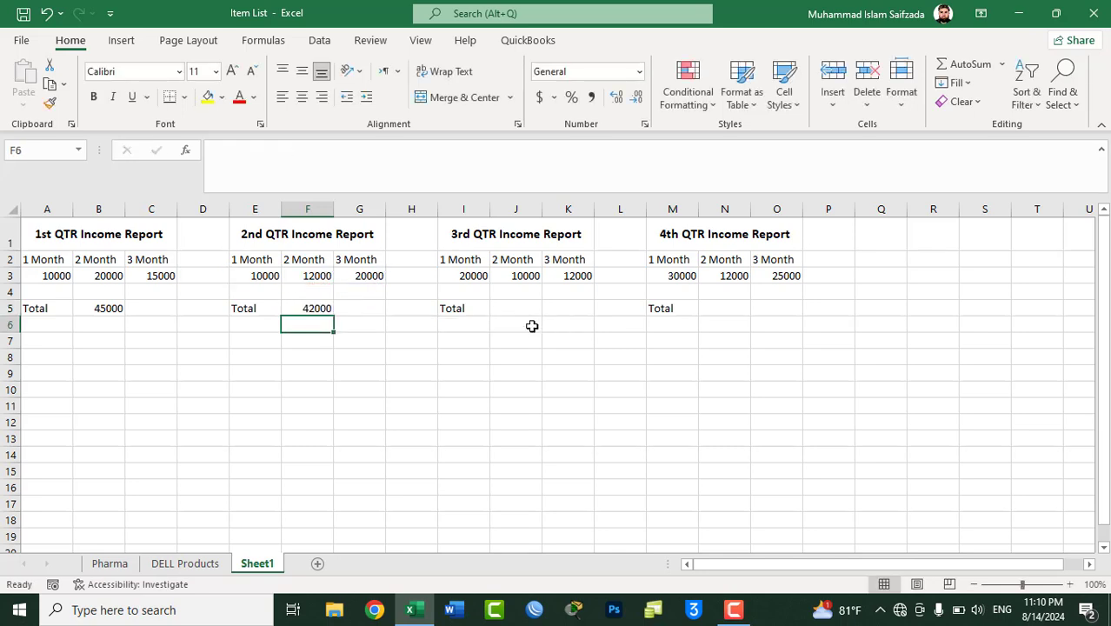
Step: Put =SUM(I3,J3,K3) in J5 for the 3rd quarter total of 42000
{"action": "left_click", "coordinate": [517, 308]}
{"action": "type", "text": "=sum("}
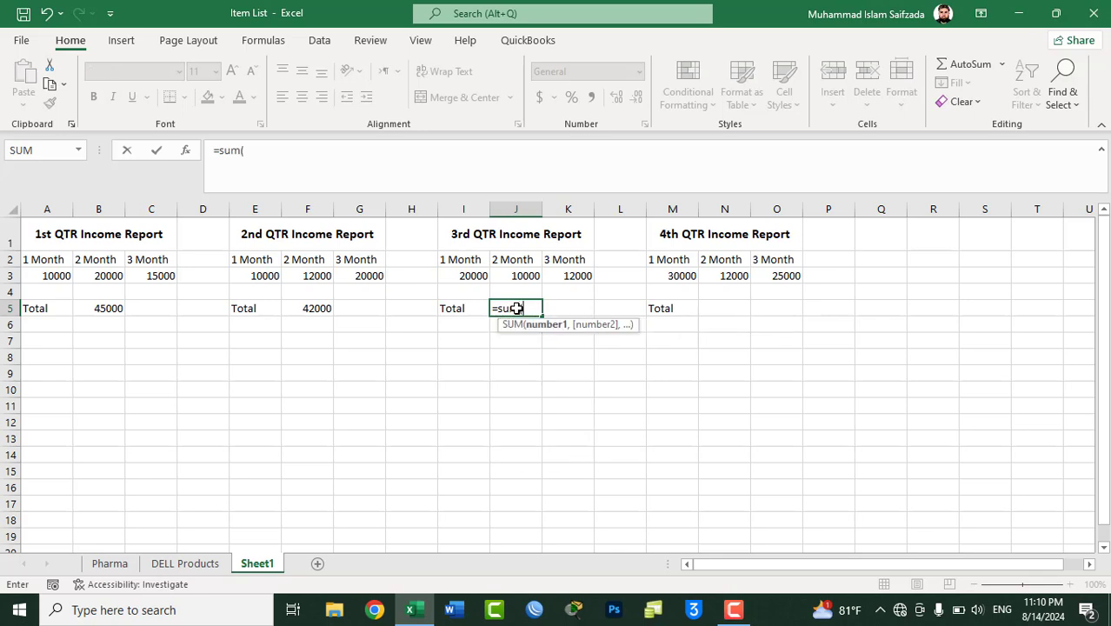
{"action": "left_click", "coordinate": [467, 277]}
{"action": "type", "text": ","}
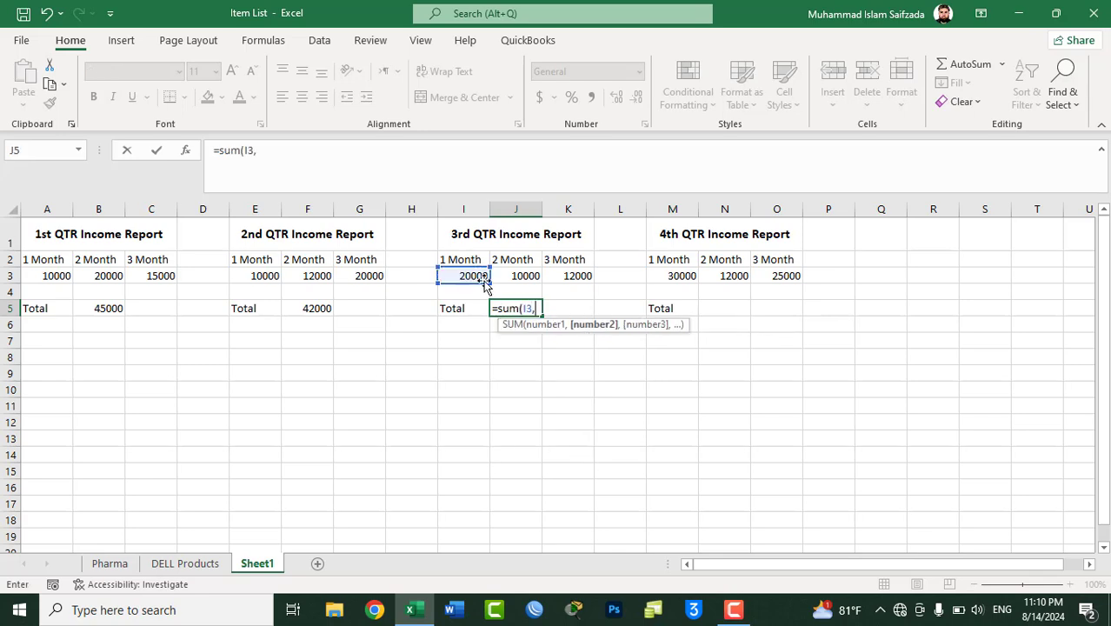
{"action": "left_click", "coordinate": [519, 279]}
{"action": "type", "text": ","}
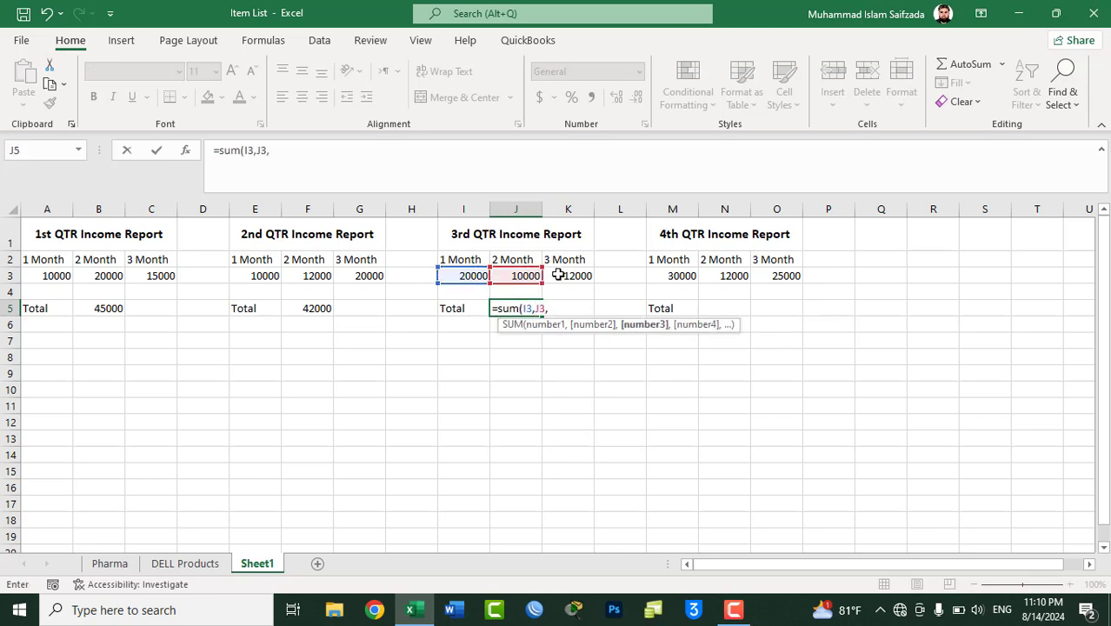
{"action": "left_click", "coordinate": [561, 274]}
{"action": "type", "text": ")"}
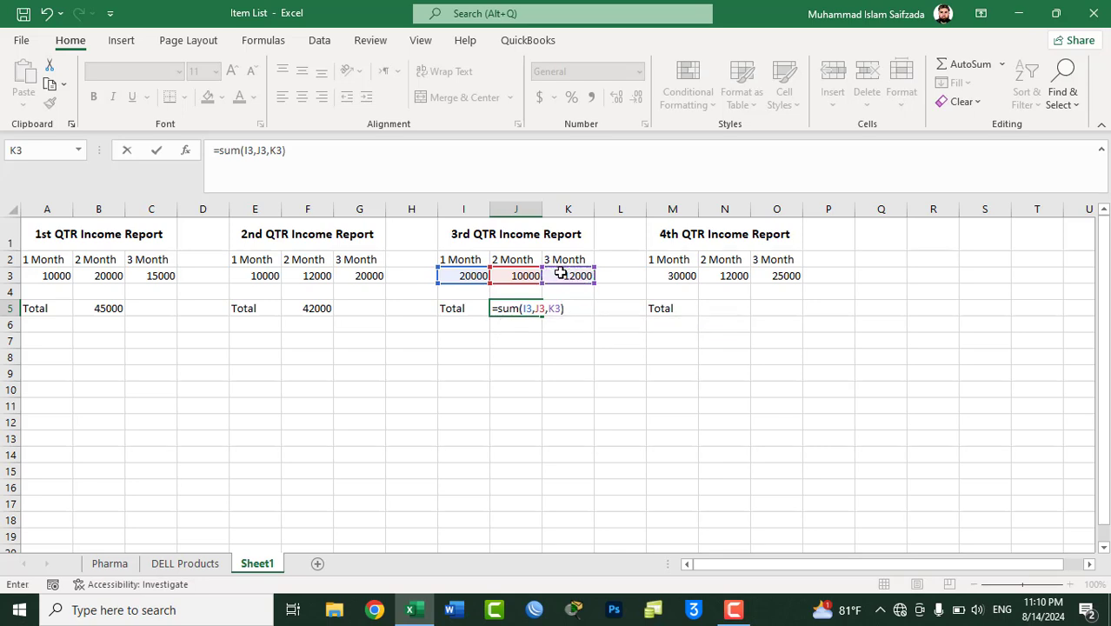
{"action": "key", "text": "Return"}
Step: Put =SUM(M3:O3) in N5 for the 4th quarter total of 67000
{"action": "left_click", "coordinate": [708, 314]}
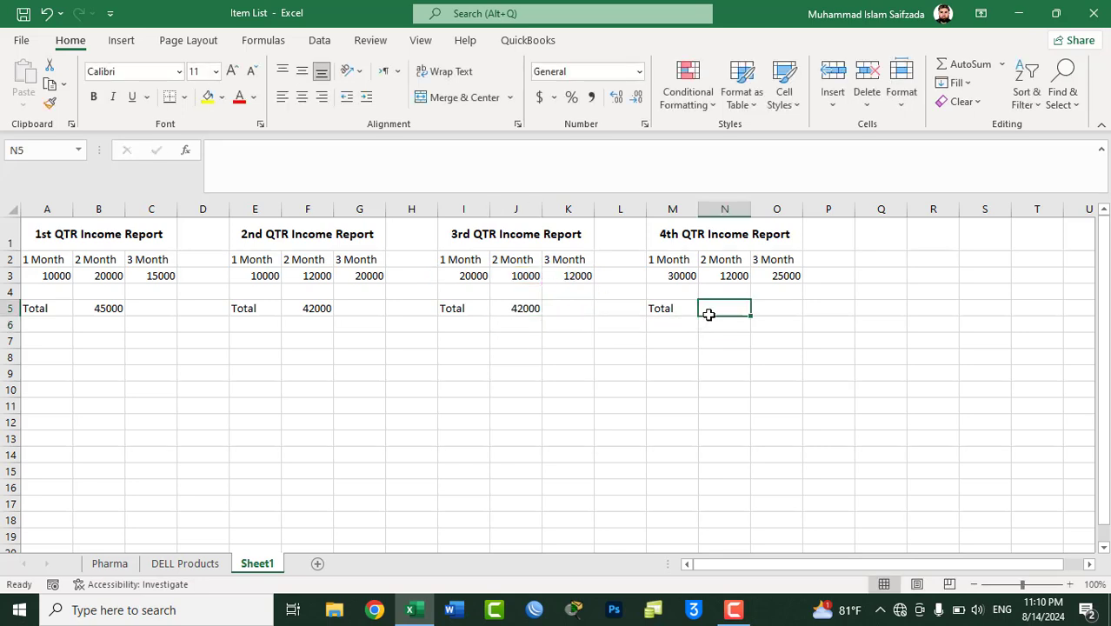
{"action": "type", "text": "=sum("}
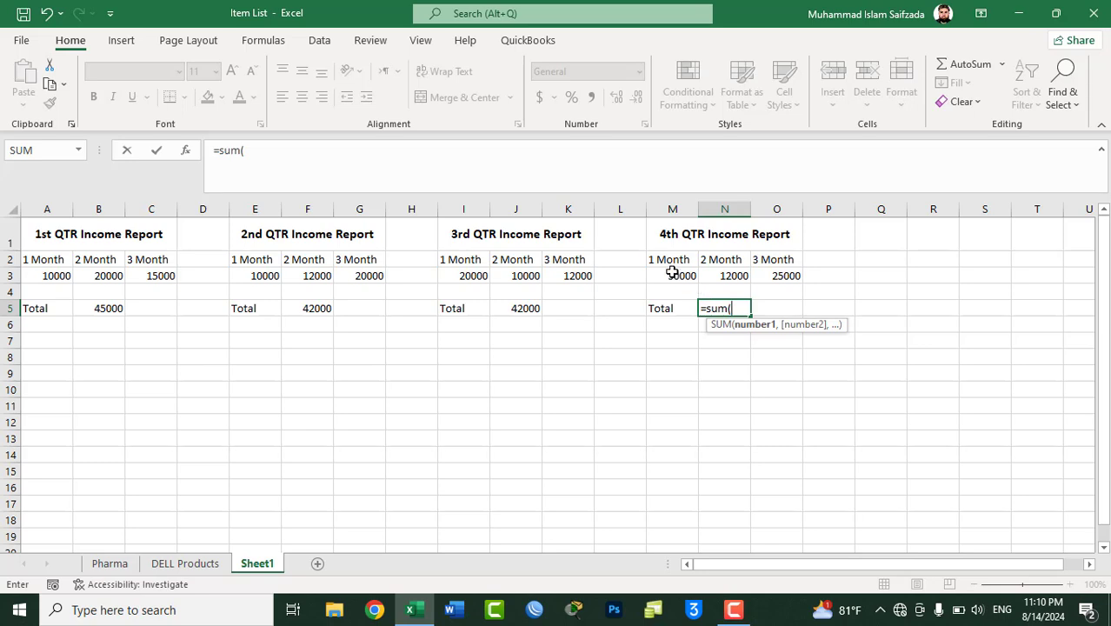
{"action": "left_click_drag", "start_coordinate": [672, 273], "coordinate": [772, 275]}
{"action": "key", "text": "Return"}
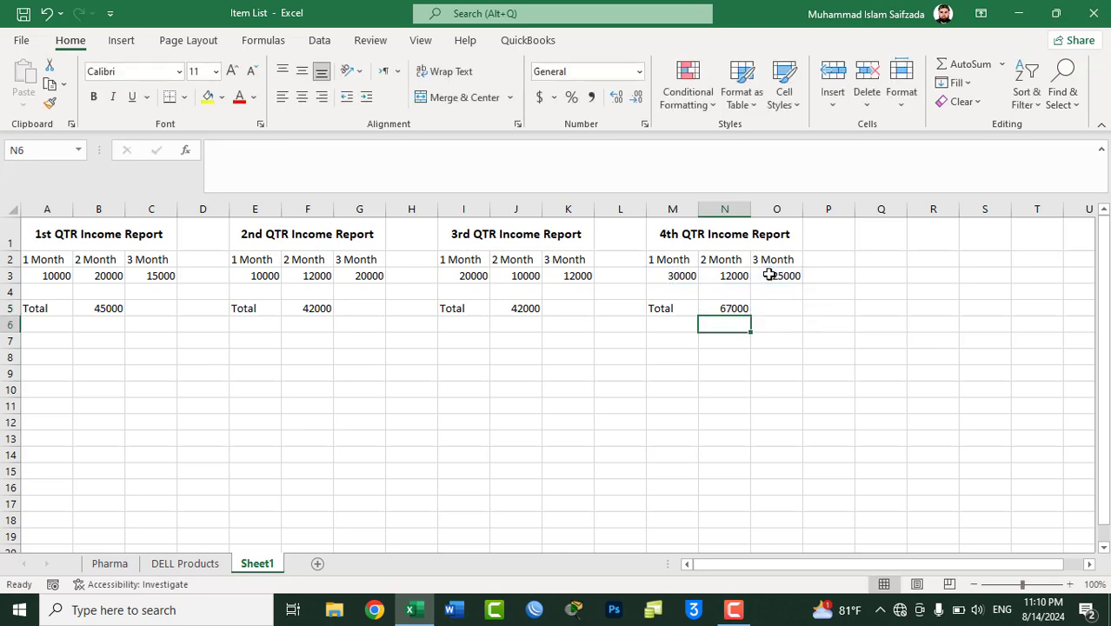
Step: Merge and centre the row 11 cells and enter the heading 'G-Total'
{"action": "left_click_drag", "start_coordinate": [296, 407], "coordinate": [455, 405]}
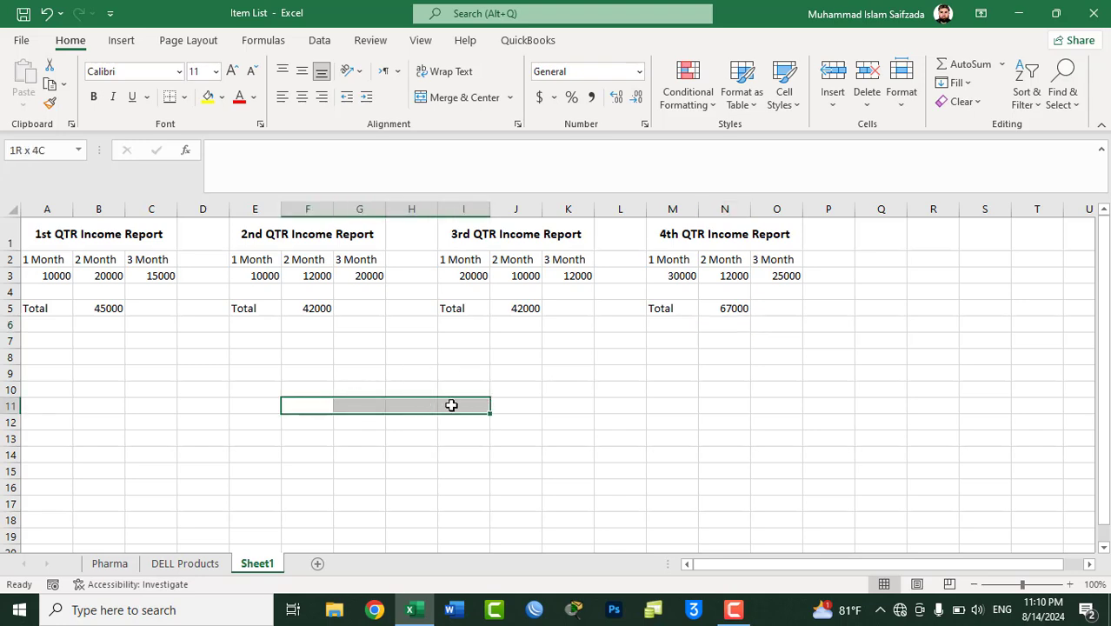
{"action": "left_click", "coordinate": [443, 99]}
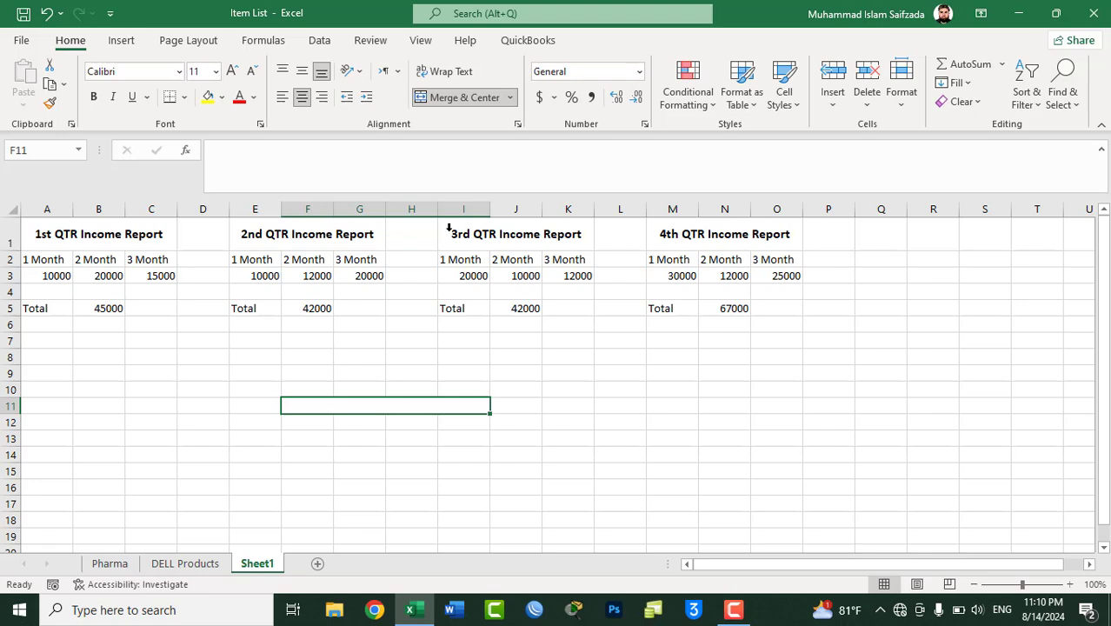
{"action": "type", "text": "G-Total"}
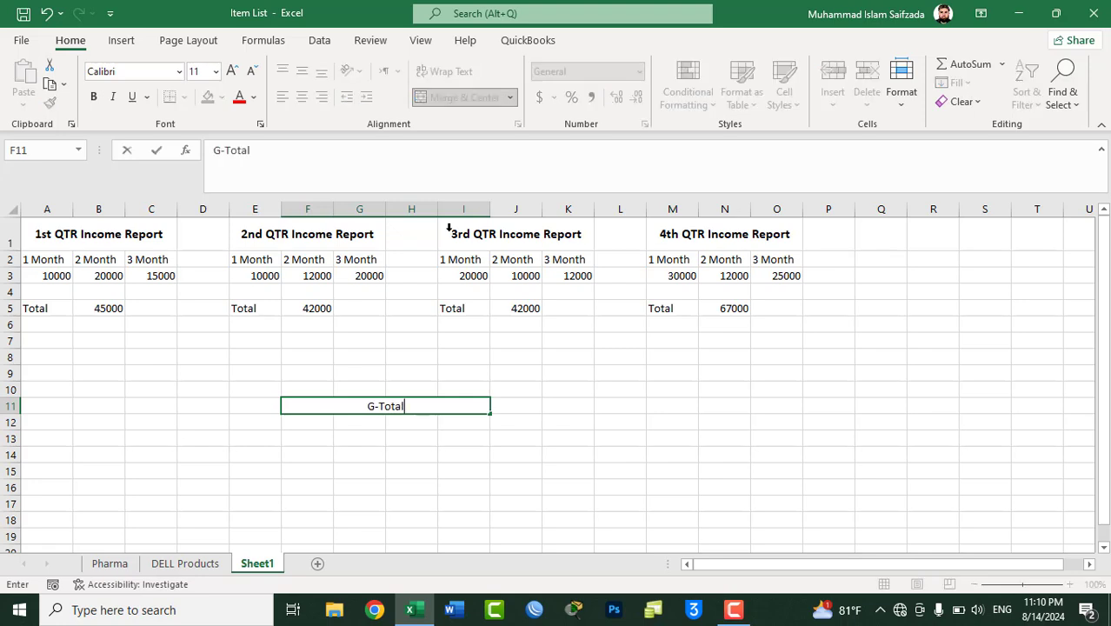
{"action": "key", "text": "Return"}
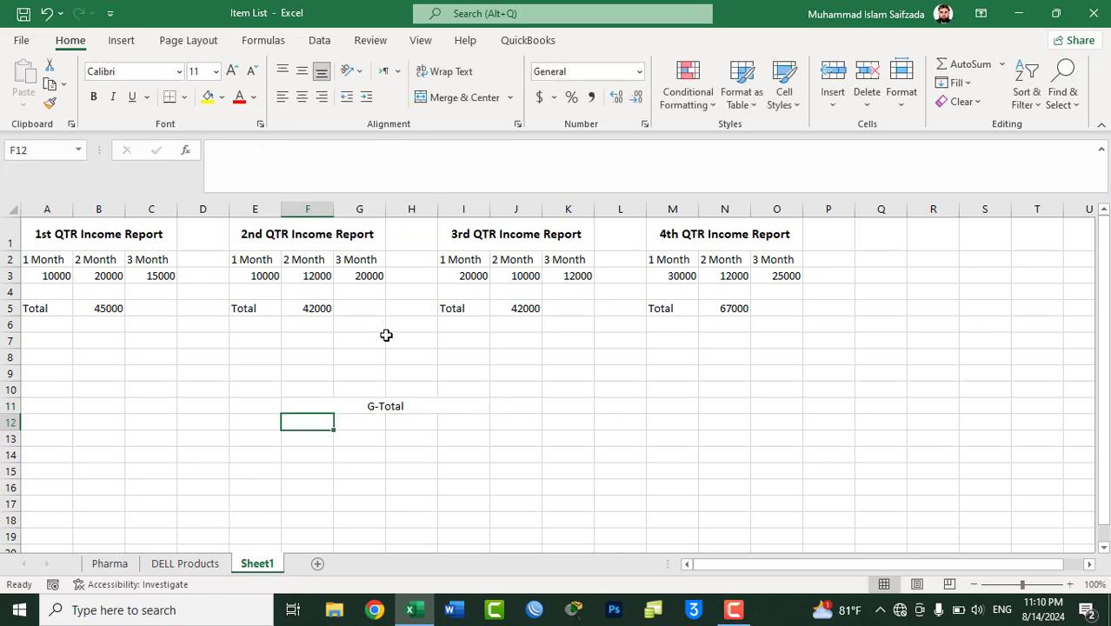
Step: Merge G12:H12 and enter =SUM(B5,F5,J5,N5), giving a grand total of 196000
{"action": "left_click_drag", "start_coordinate": [363, 424], "coordinate": [412, 422]}
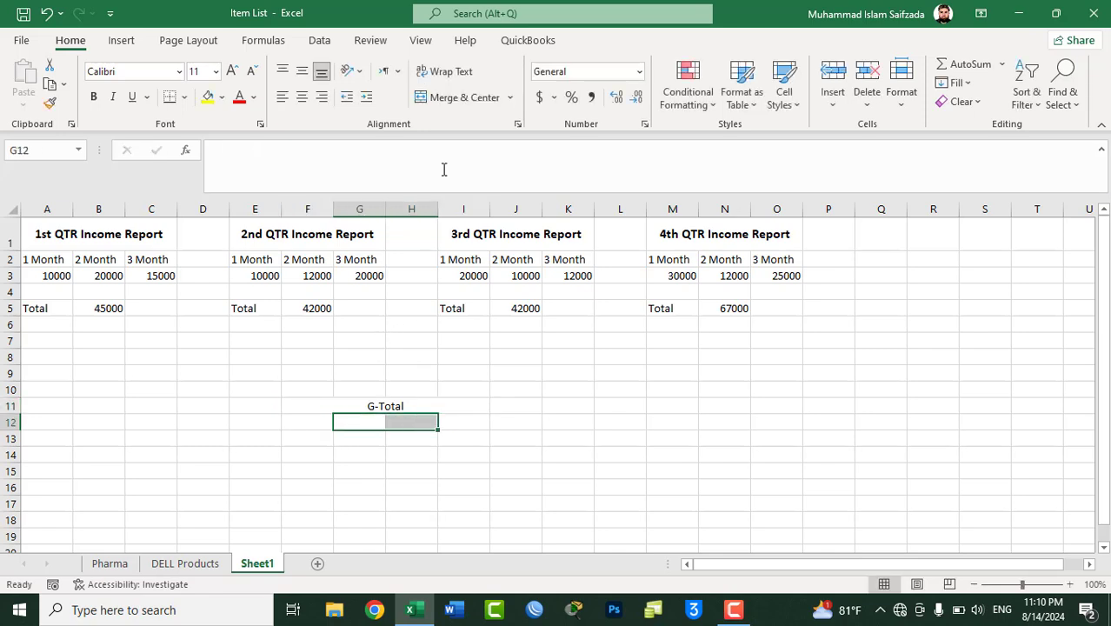
{"action": "left_click", "coordinate": [454, 97]}
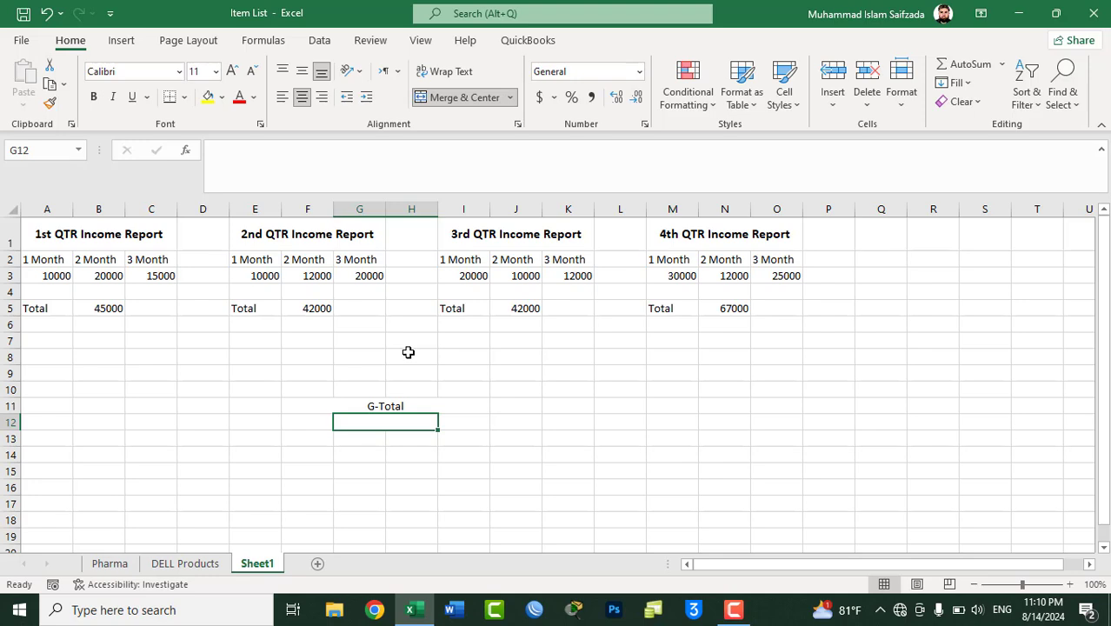
{"action": "type", "text": "=sum("}
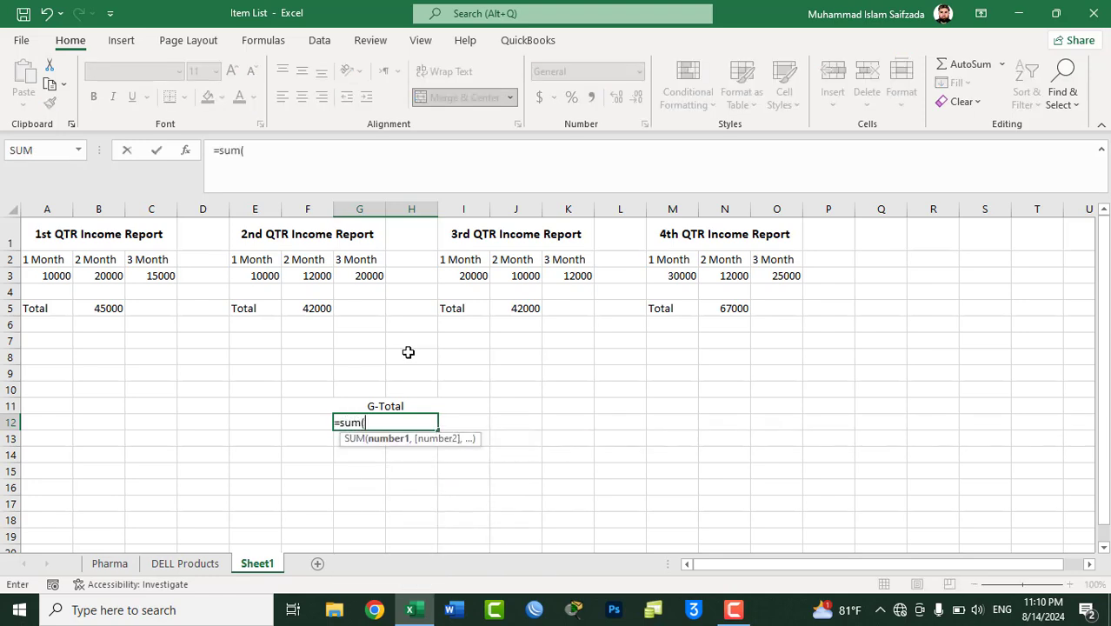
{"action": "left_click", "coordinate": [104, 309]}
{"action": "type", "text": ","}
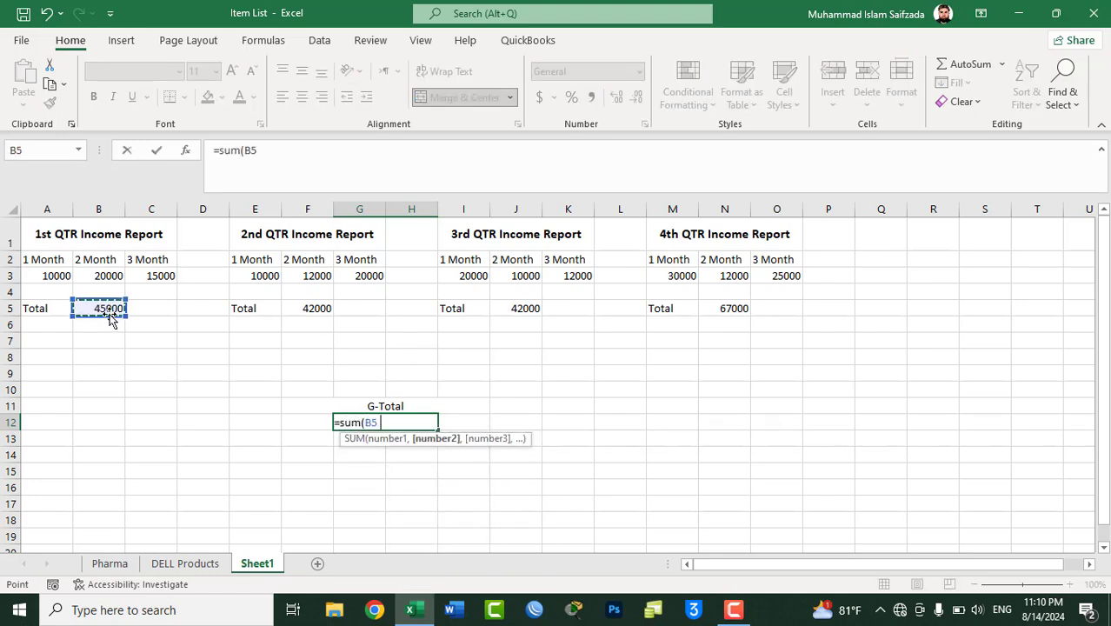
{"action": "left_click", "coordinate": [303, 309]}
{"action": "type", "text": ","}
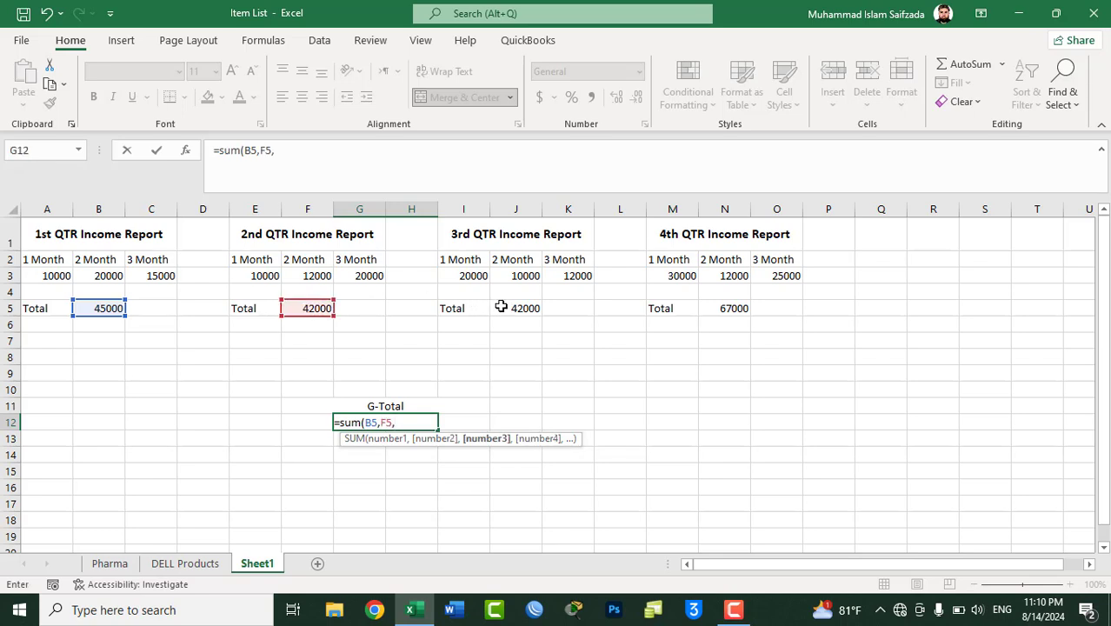
{"action": "left_click", "coordinate": [506, 307]}
{"action": "type", "text": ","}
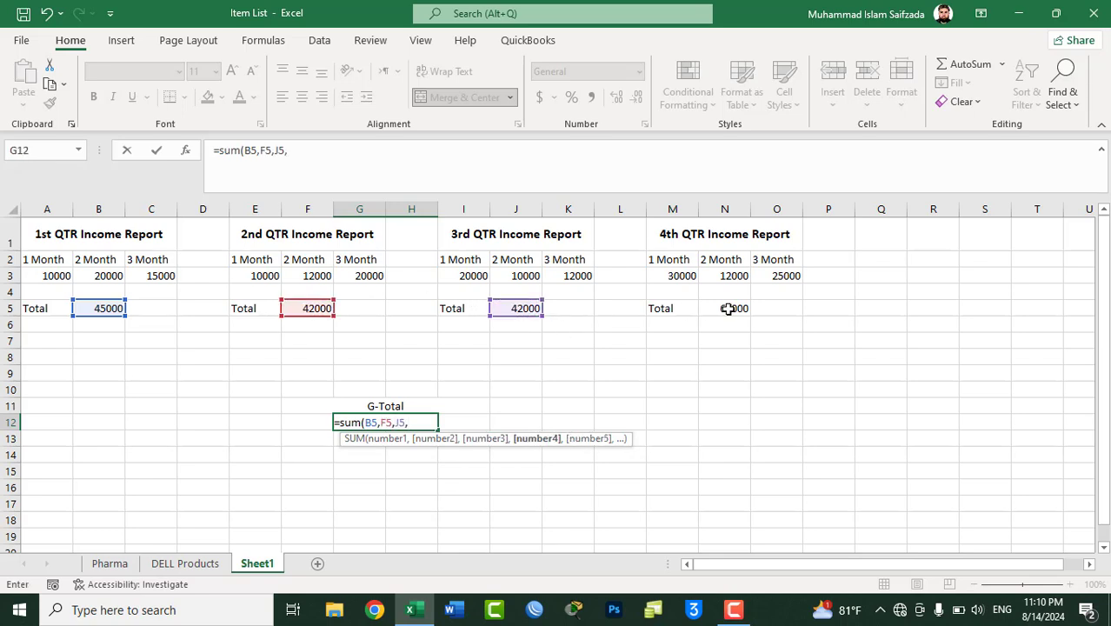
{"action": "left_click", "coordinate": [729, 309]}
{"action": "key", "text": "Return"}
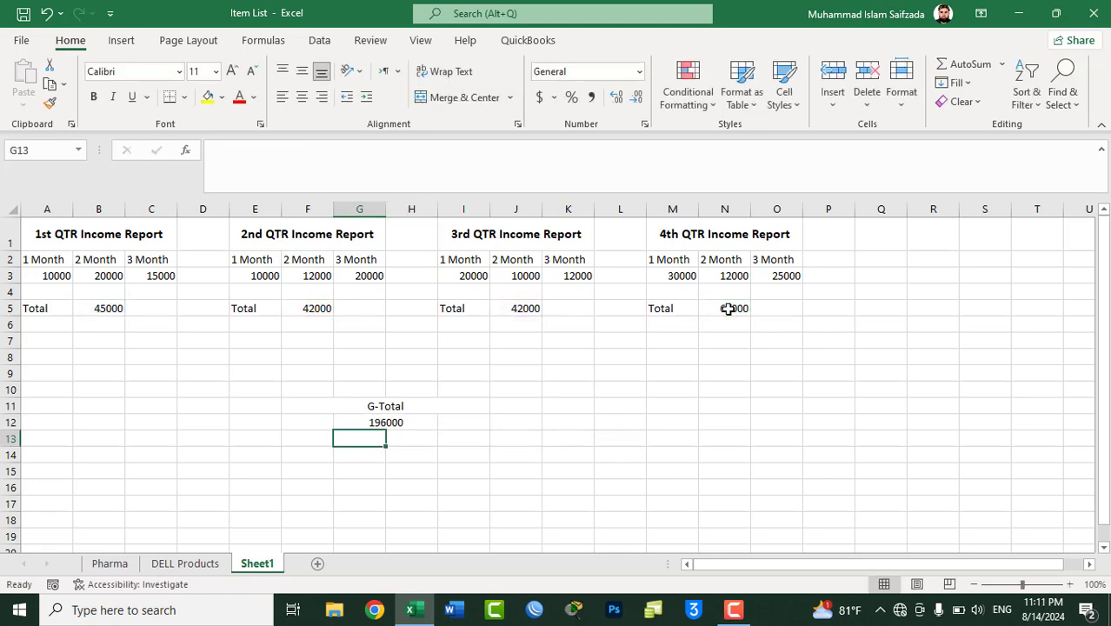
{"action": "left_click", "coordinate": [376, 423]}
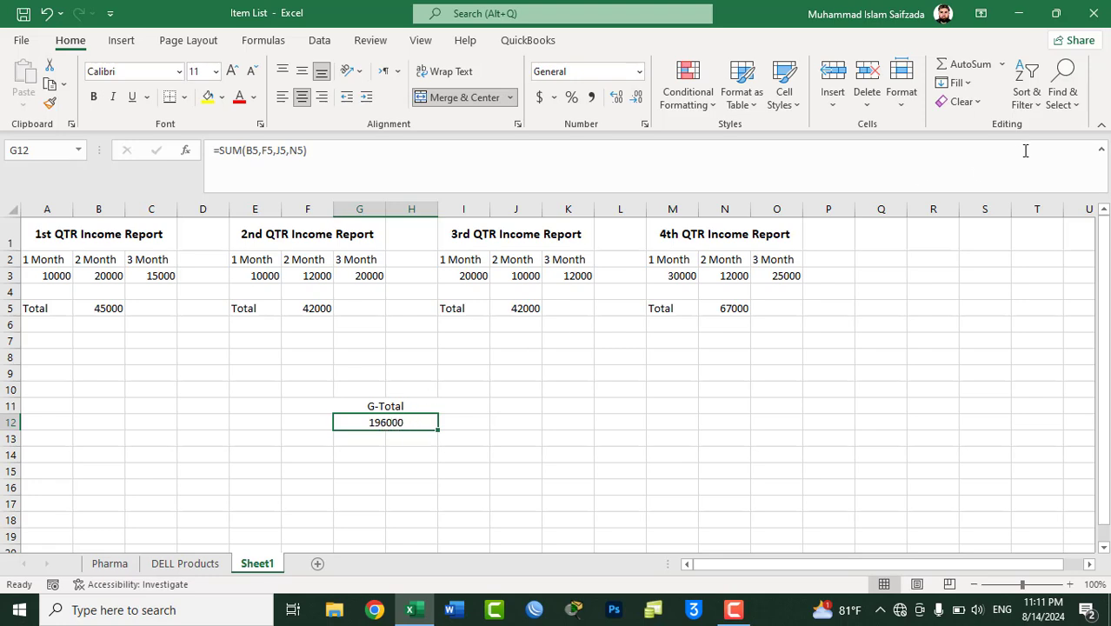
Step: Select the direct precedents of the G-Total with Go To Special
{"action": "left_click", "coordinate": [1060, 103]}
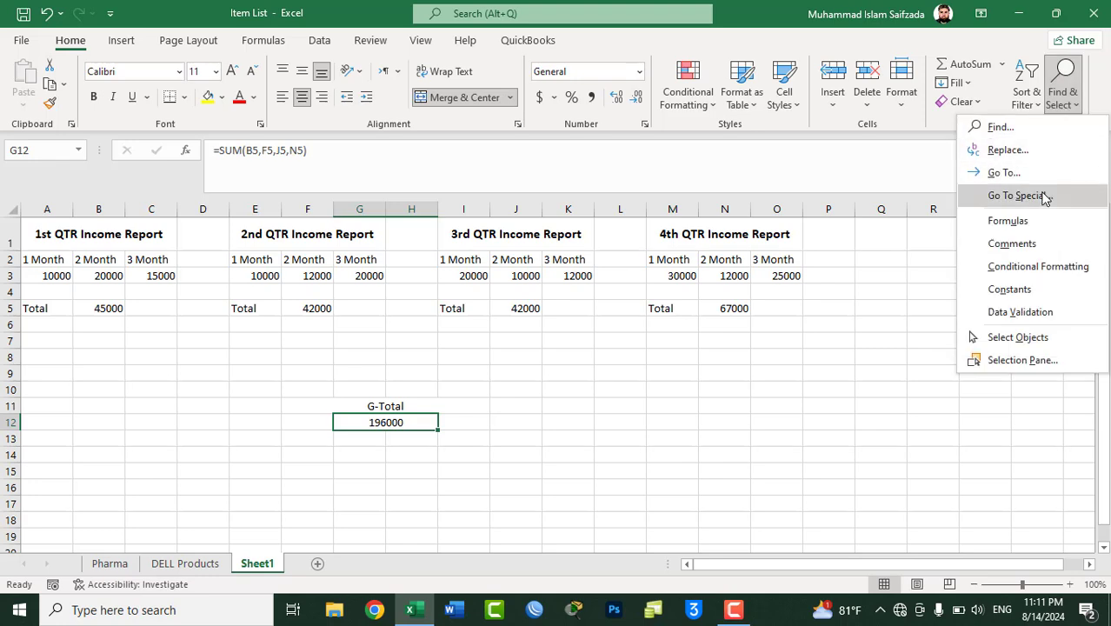
{"action": "left_click", "coordinate": [1017, 196]}
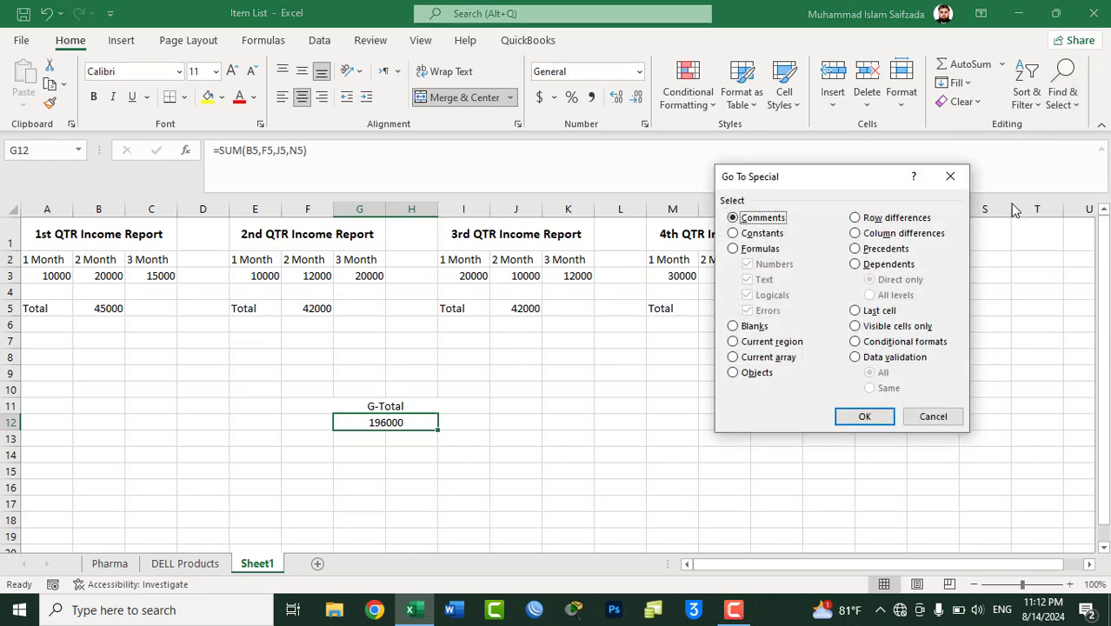
{"action": "left_click", "coordinate": [880, 250]}
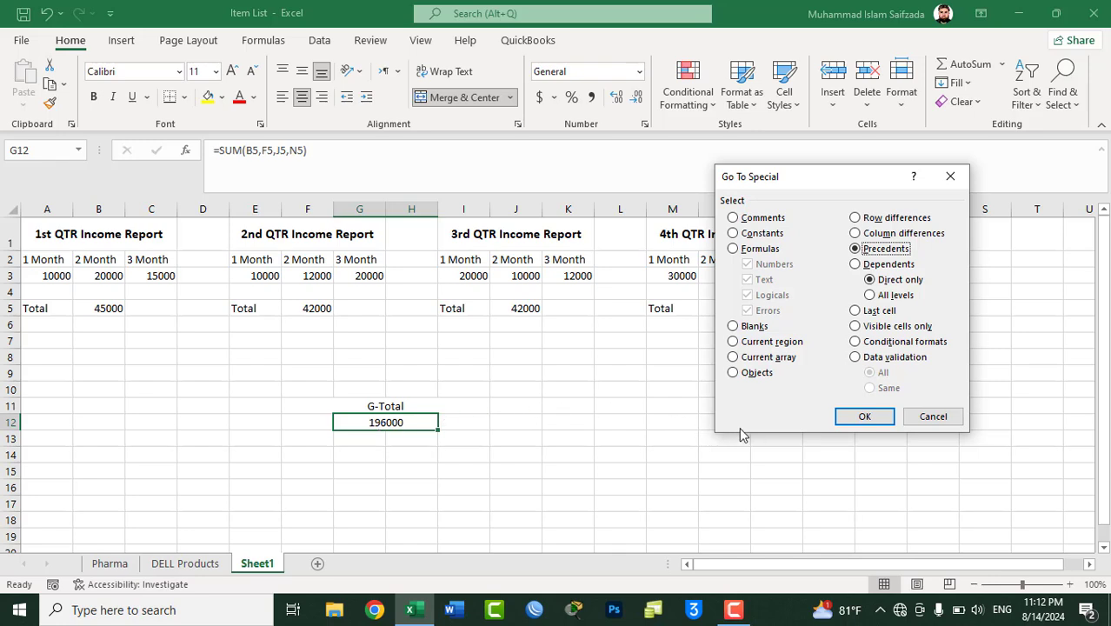
{"action": "left_click", "coordinate": [865, 418]}
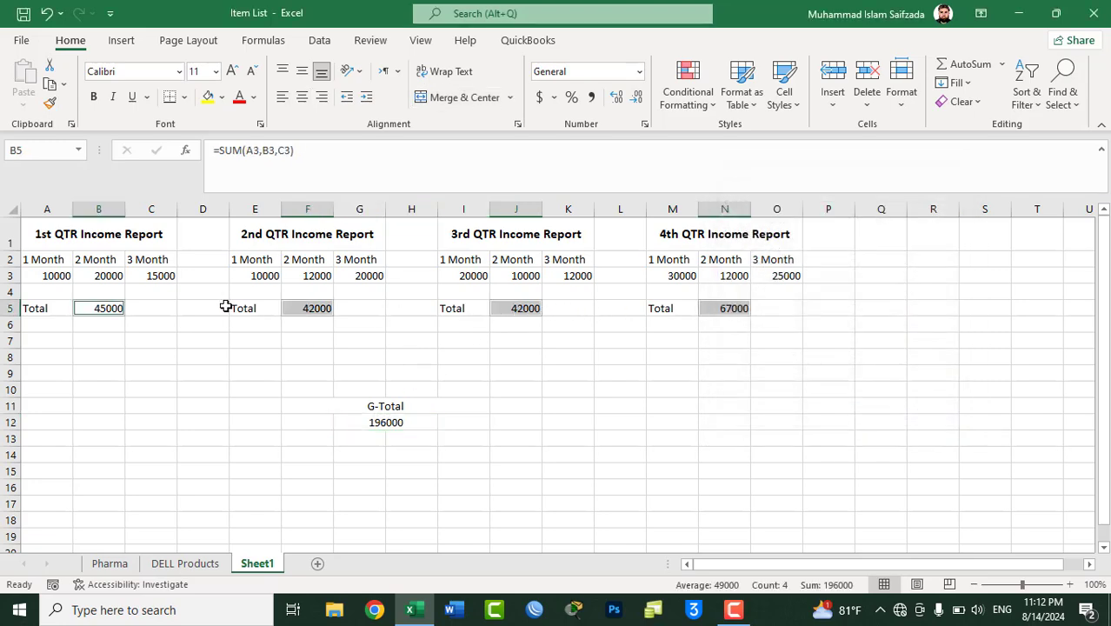
Step: Select the monthly figures feeding the 3rd quarter total in J5 via Go To Special Precedents
{"action": "left_click", "coordinate": [516, 307]}
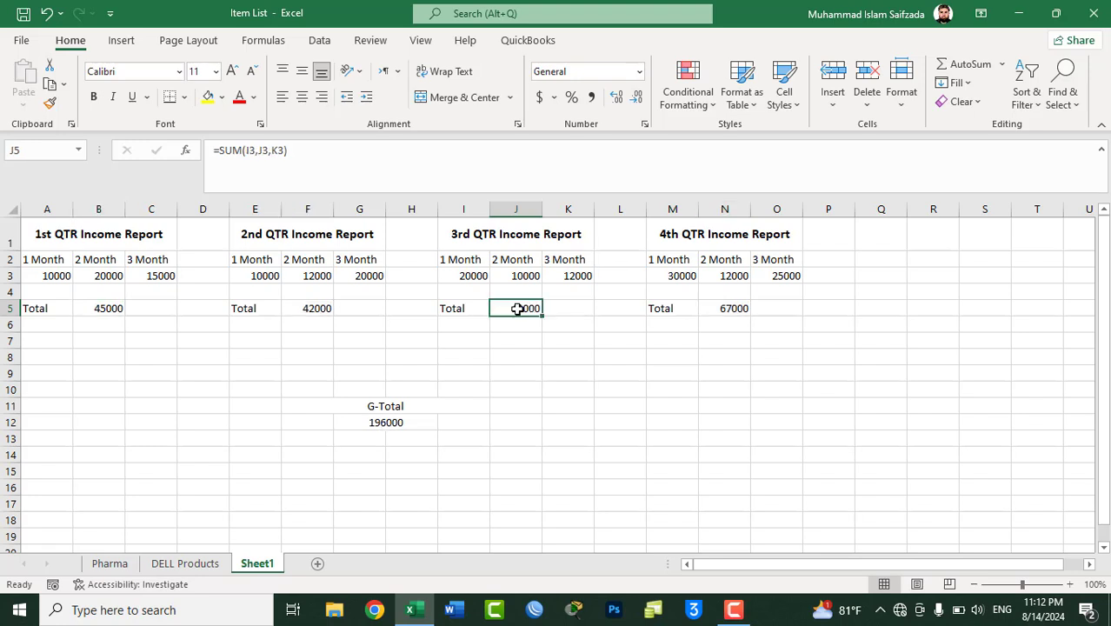
{"action": "left_click", "coordinate": [1063, 94]}
{"action": "left_click", "coordinate": [1041, 196]}
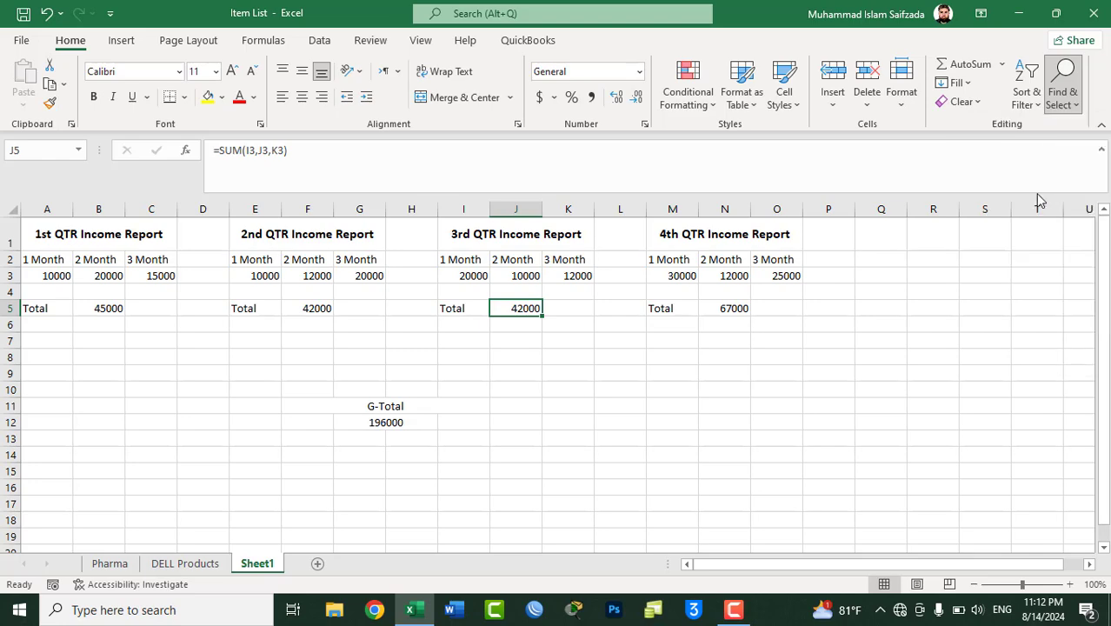
{"action": "left_click", "coordinate": [886, 251]}
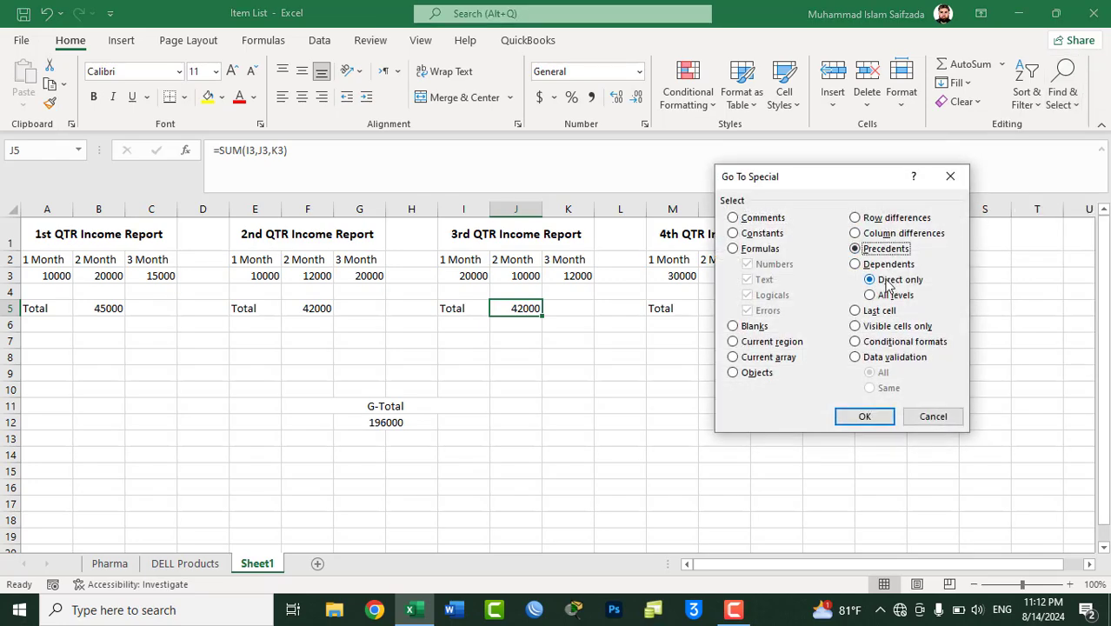
{"action": "left_click", "coordinate": [864, 416]}
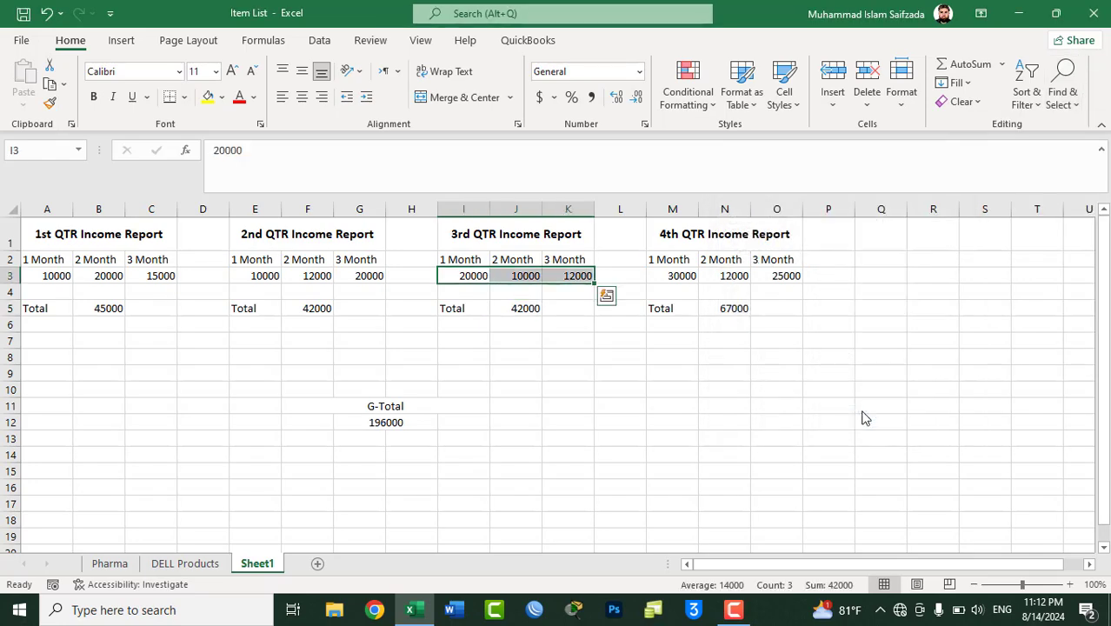
Step: Select all-level precedents of the G-Total in G12 via Go To Special
{"action": "left_click", "coordinate": [376, 423]}
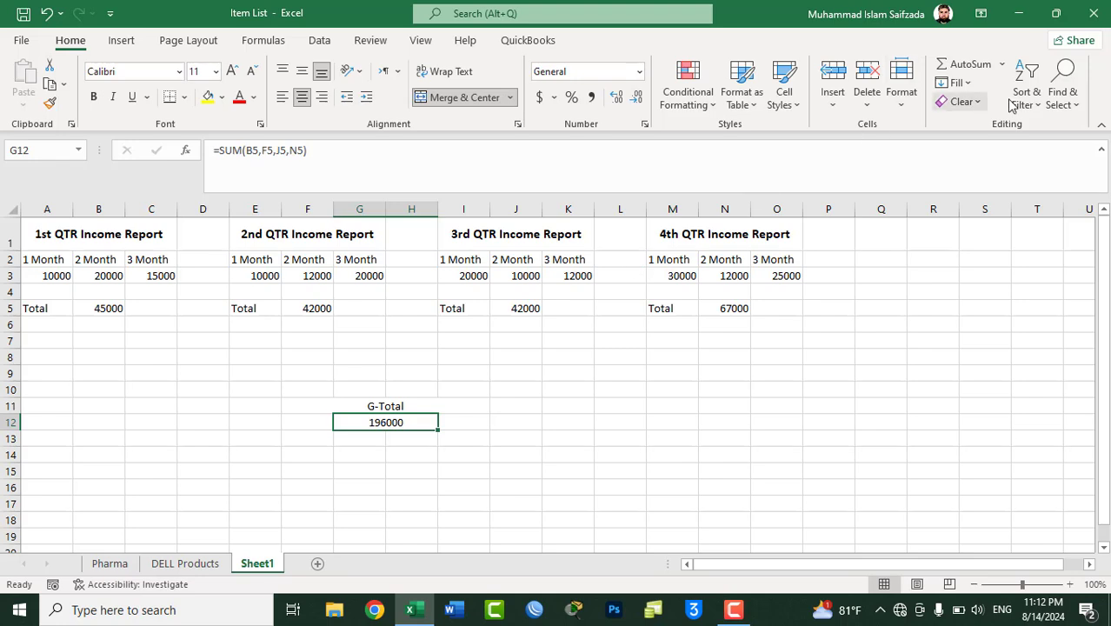
{"action": "left_click", "coordinate": [1063, 87]}
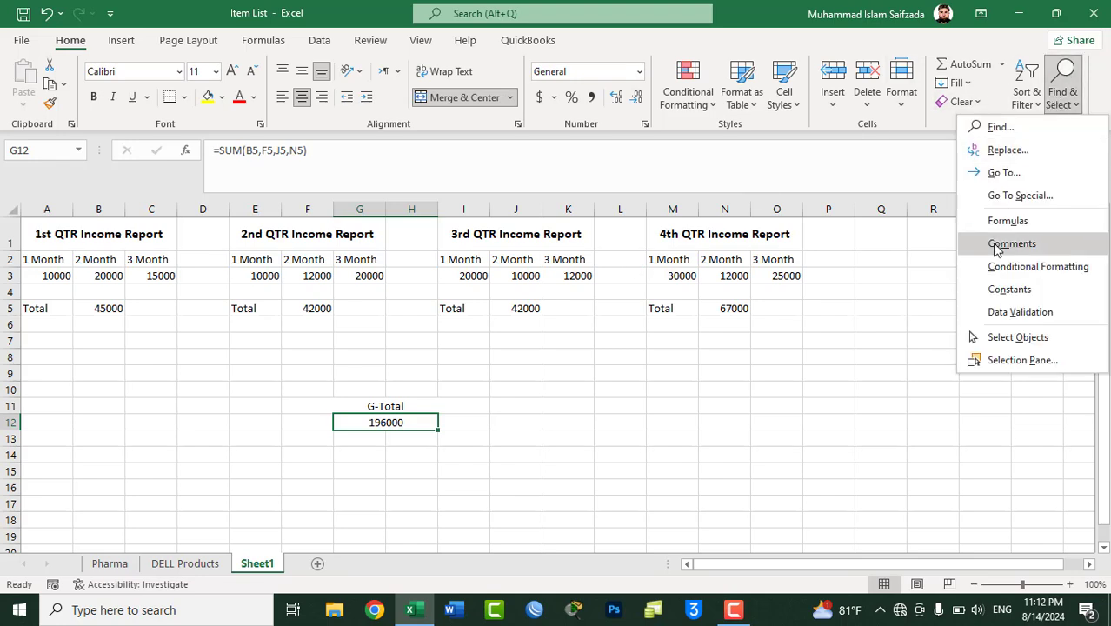
{"action": "left_click", "coordinate": [1014, 195]}
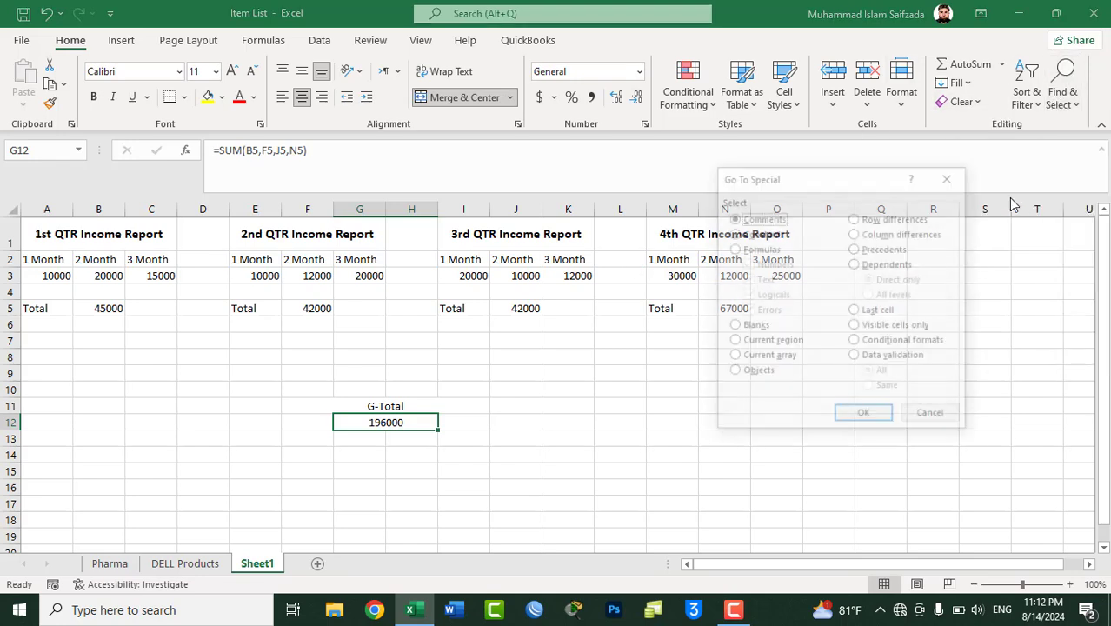
{"action": "left_click", "coordinate": [886, 250]}
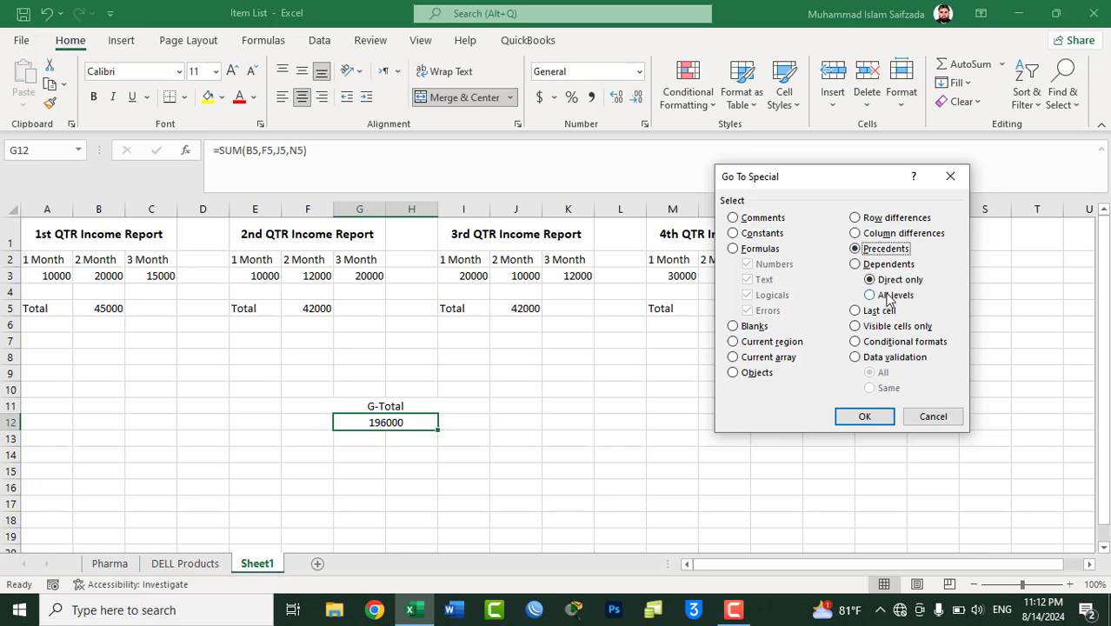
{"action": "left_click", "coordinate": [888, 297]}
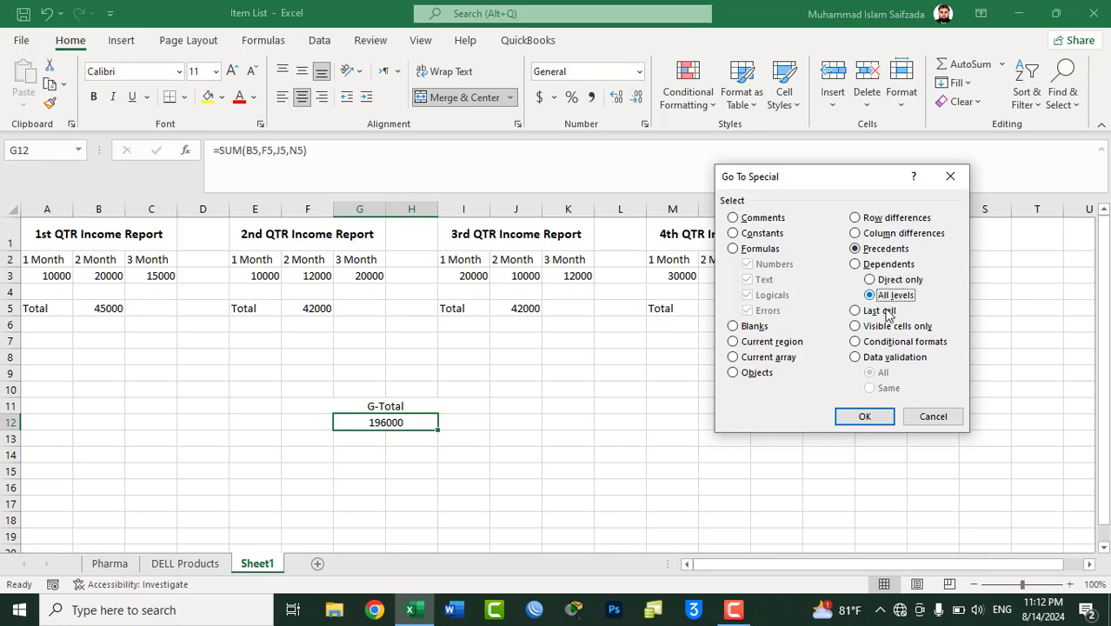
{"action": "left_click", "coordinate": [864, 417]}
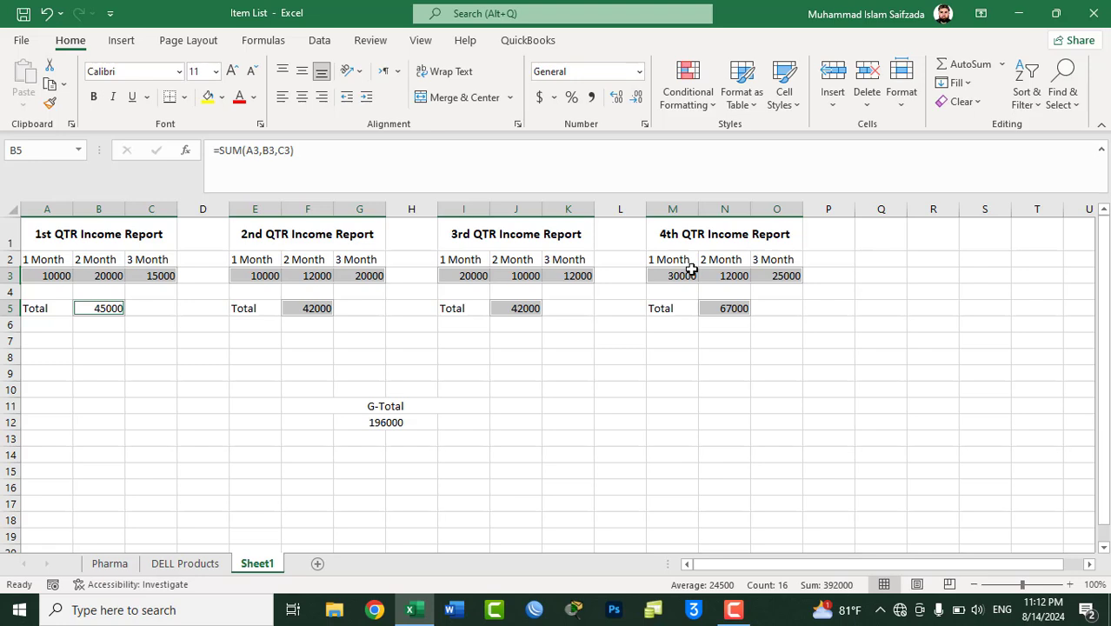
Step: Select the direct dependents of the 25000 value in O3 with Go To Special
{"action": "left_click", "coordinate": [778, 273]}
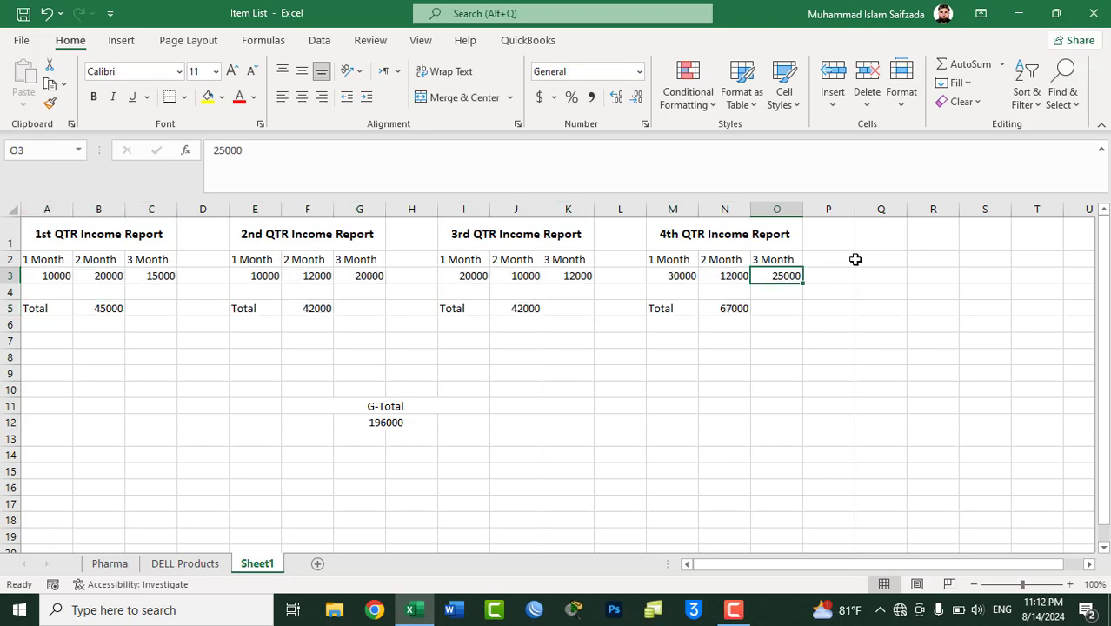
{"action": "left_click", "coordinate": [1065, 94]}
{"action": "left_click", "coordinate": [1021, 196]}
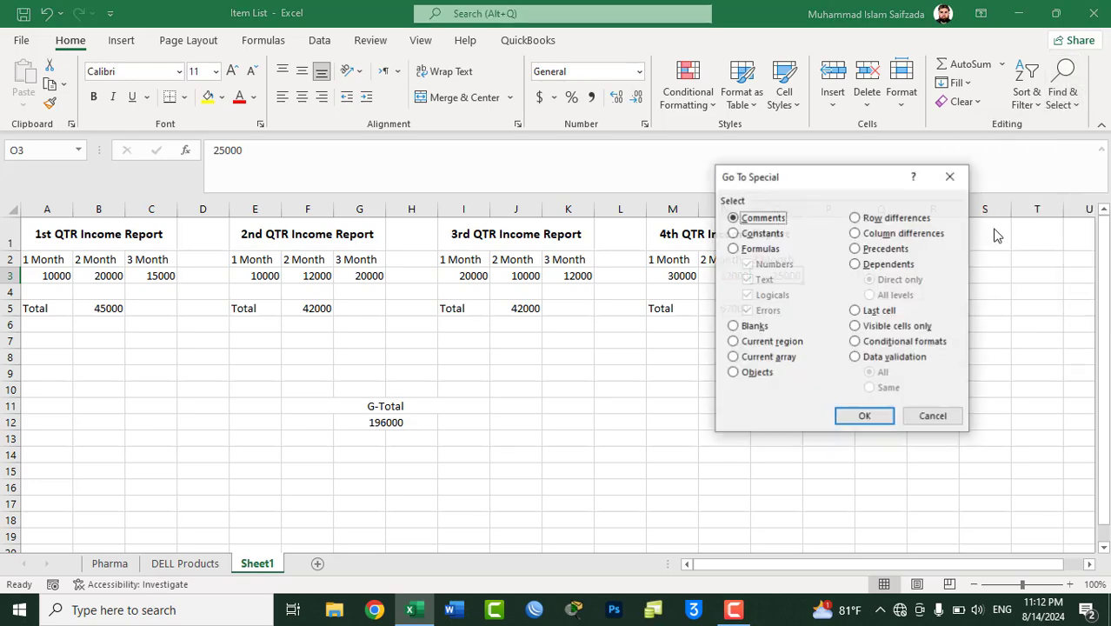
{"action": "left_click", "coordinate": [882, 267]}
{"action": "left_click_drag", "start_coordinate": [844, 186], "coordinate": [968, 153]}
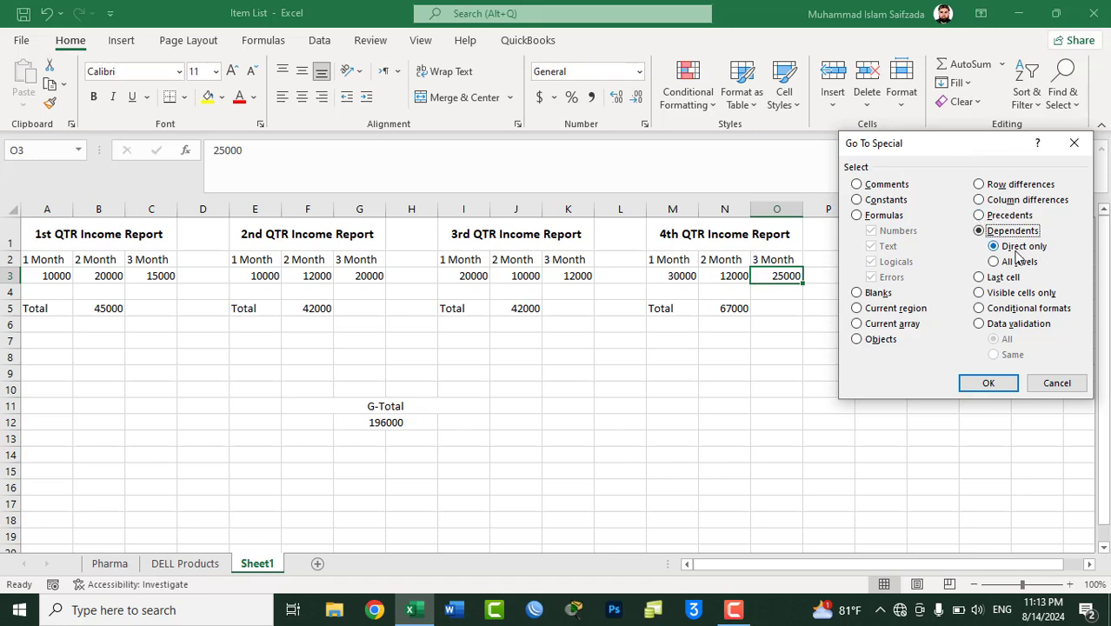
{"action": "left_click", "coordinate": [989, 386]}
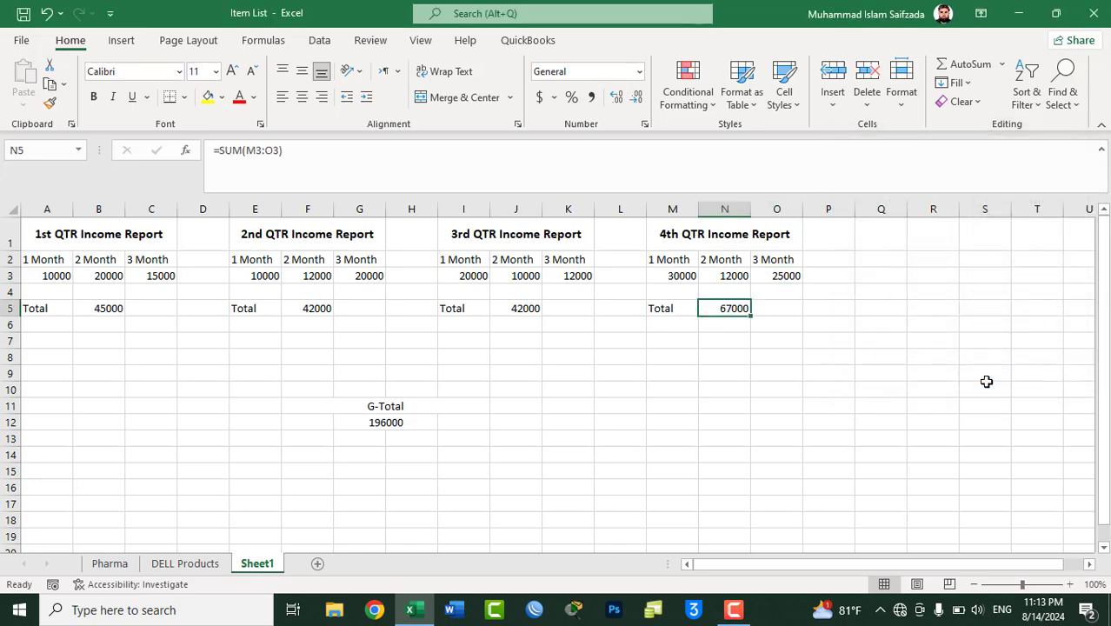
Step: Select all-level dependents of O3, reaching N5 and the G-Total, then deselect
{"action": "left_click", "coordinate": [787, 274]}
{"action": "left_click", "coordinate": [1063, 96]}
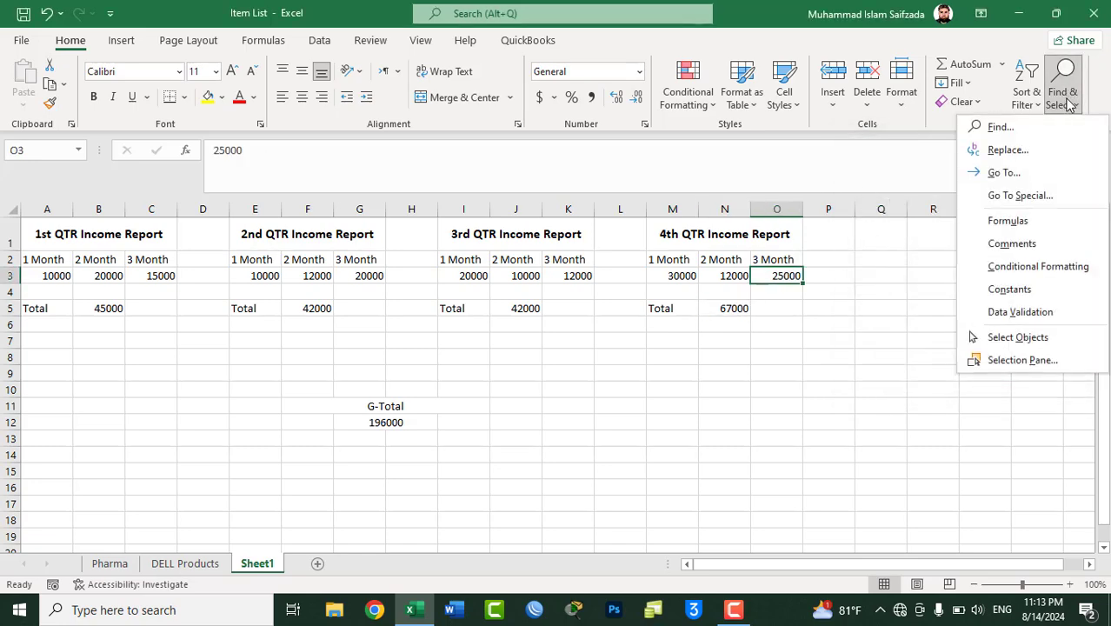
{"action": "left_click", "coordinate": [1047, 193]}
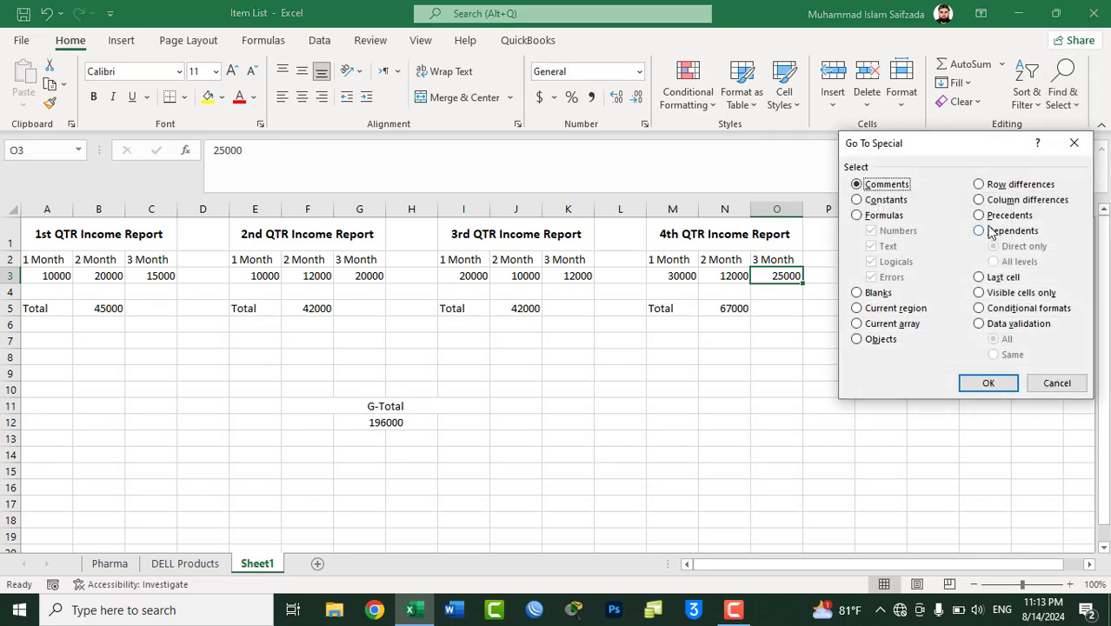
{"action": "left_click", "coordinate": [989, 230]}
{"action": "left_click", "coordinate": [994, 262]}
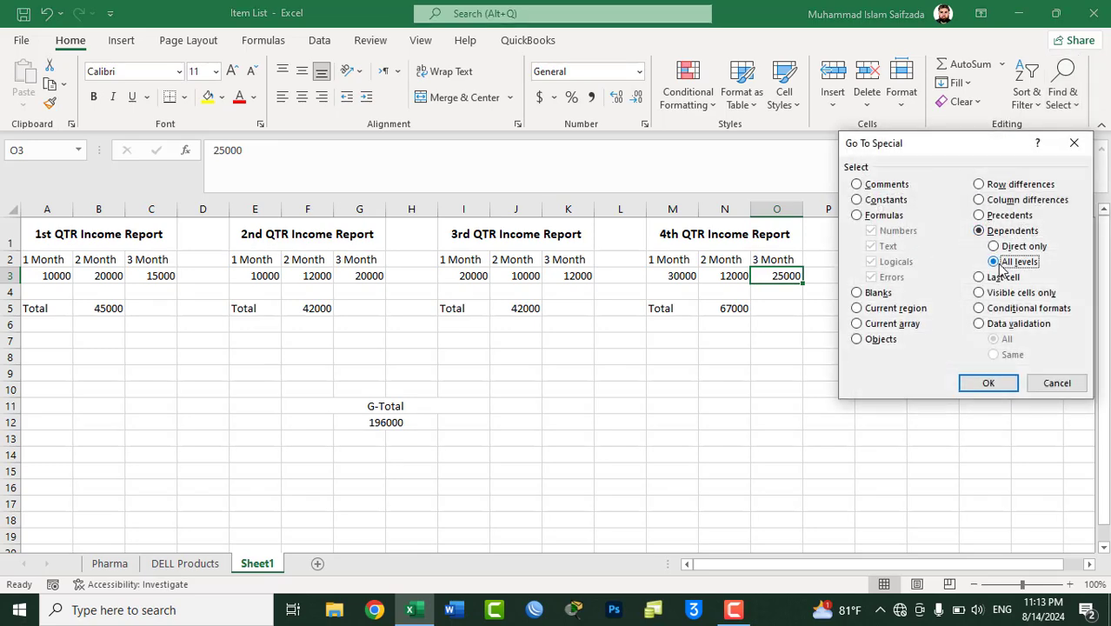
{"action": "left_click", "coordinate": [982, 383]}
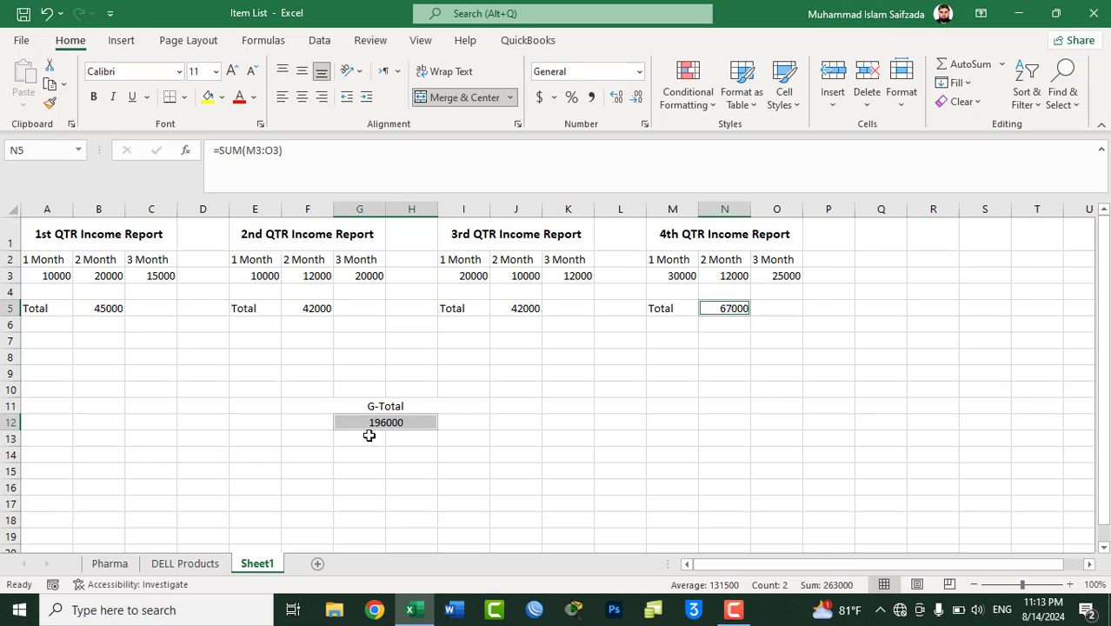
{"action": "left_click", "coordinate": [498, 280]}
{"action": "left_click", "coordinate": [534, 256]}
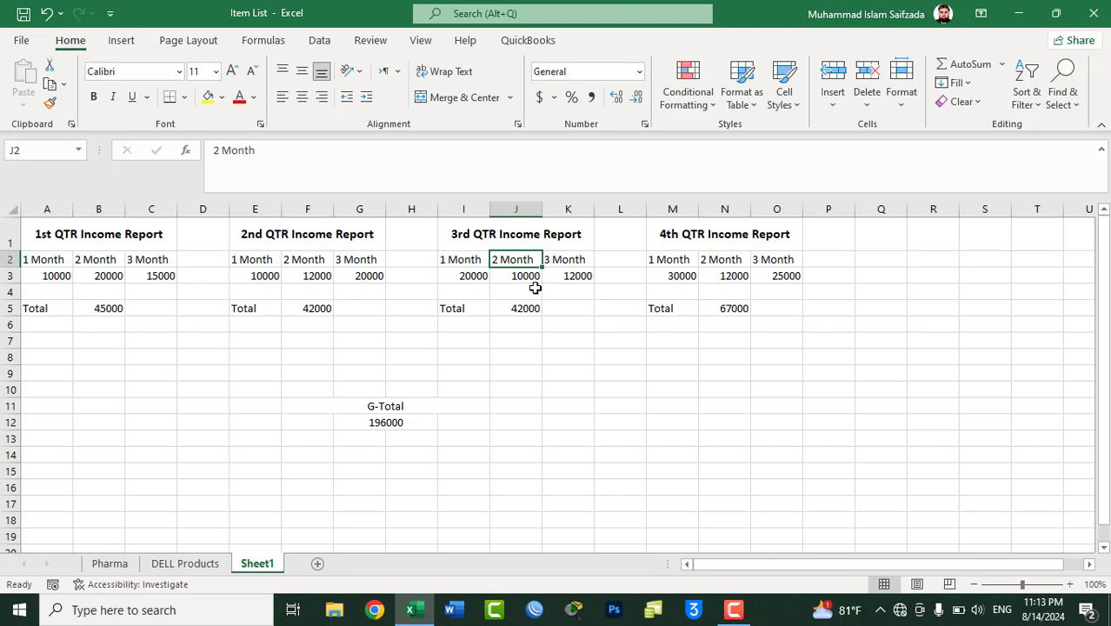
{"action": "key", "text": "F5"}
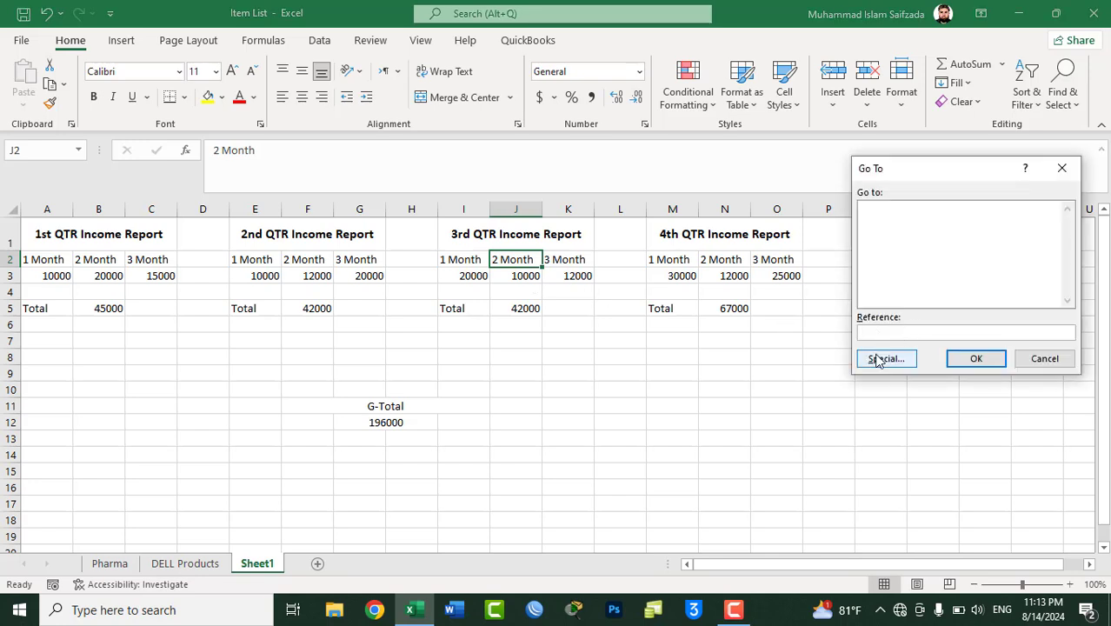
{"action": "left_click", "coordinate": [880, 359]}
{"action": "left_click", "coordinate": [991, 280]}
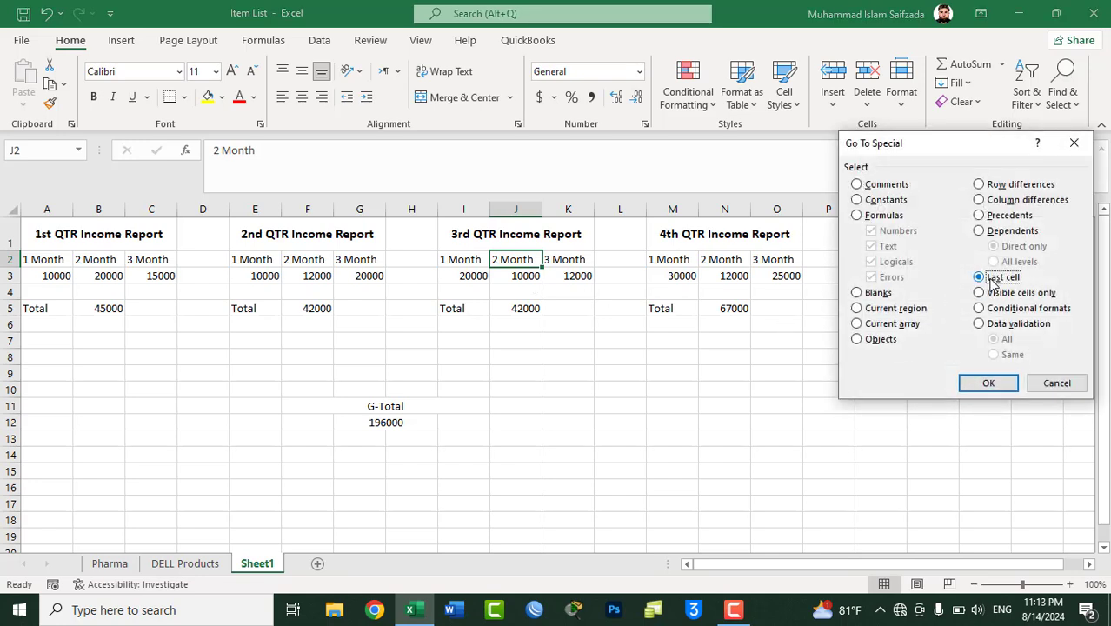
{"action": "left_click", "coordinate": [989, 383]}
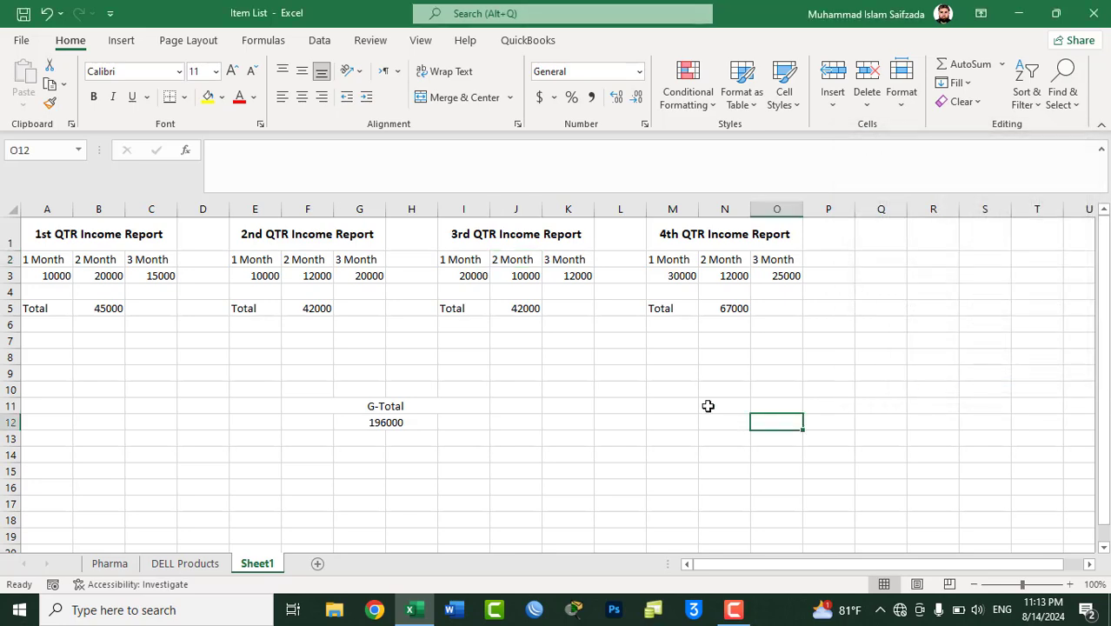
{"action": "left_click", "coordinate": [667, 352]}
{"action": "key", "text": "ctrl+g"}
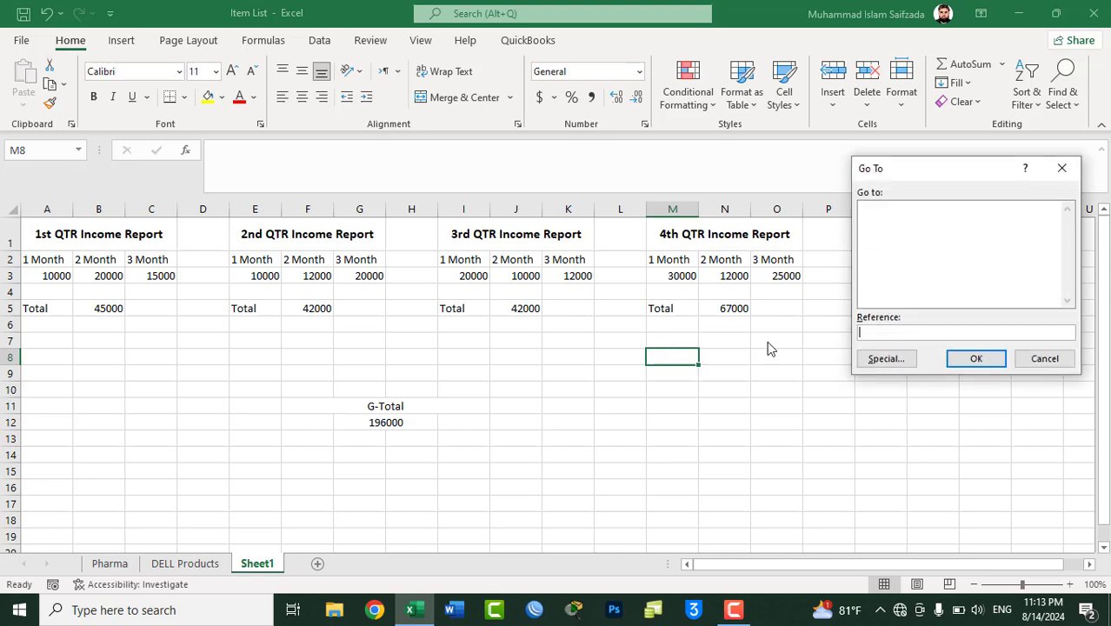
{"action": "left_click", "coordinate": [883, 356]}
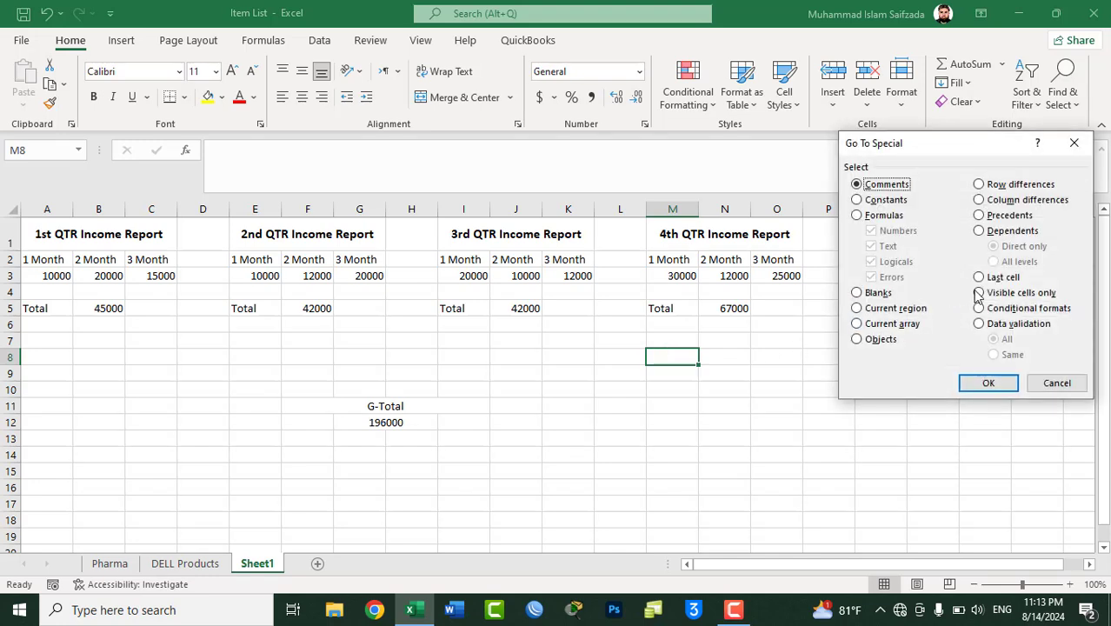
{"action": "left_click", "coordinate": [1056, 384]}
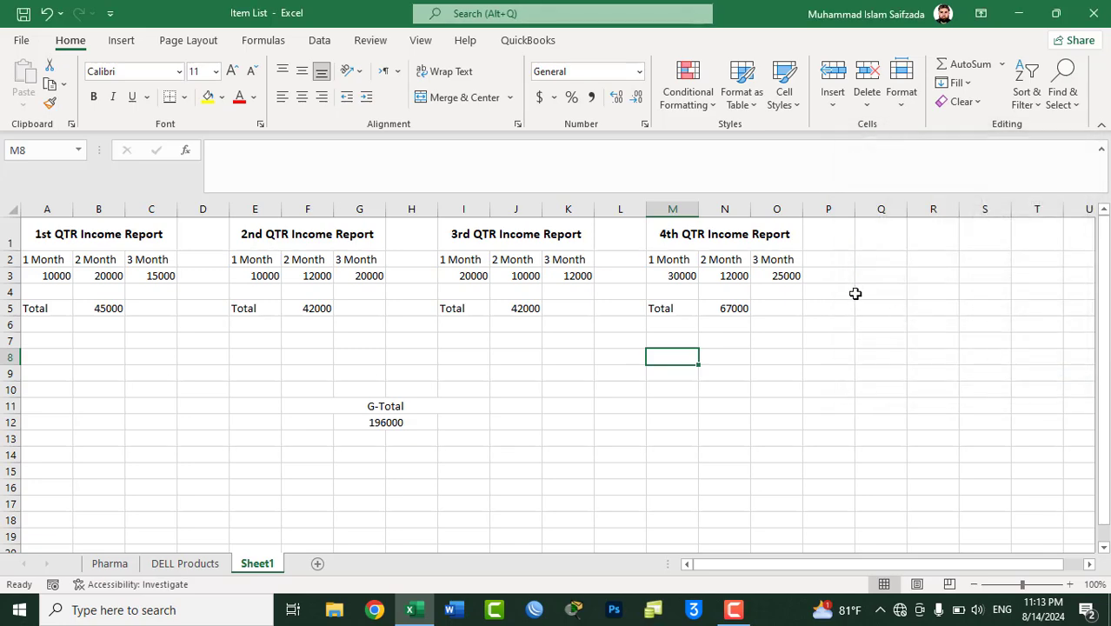
{"action": "left_click", "coordinate": [671, 206]}
{"action": "right_click", "coordinate": [670, 205]}
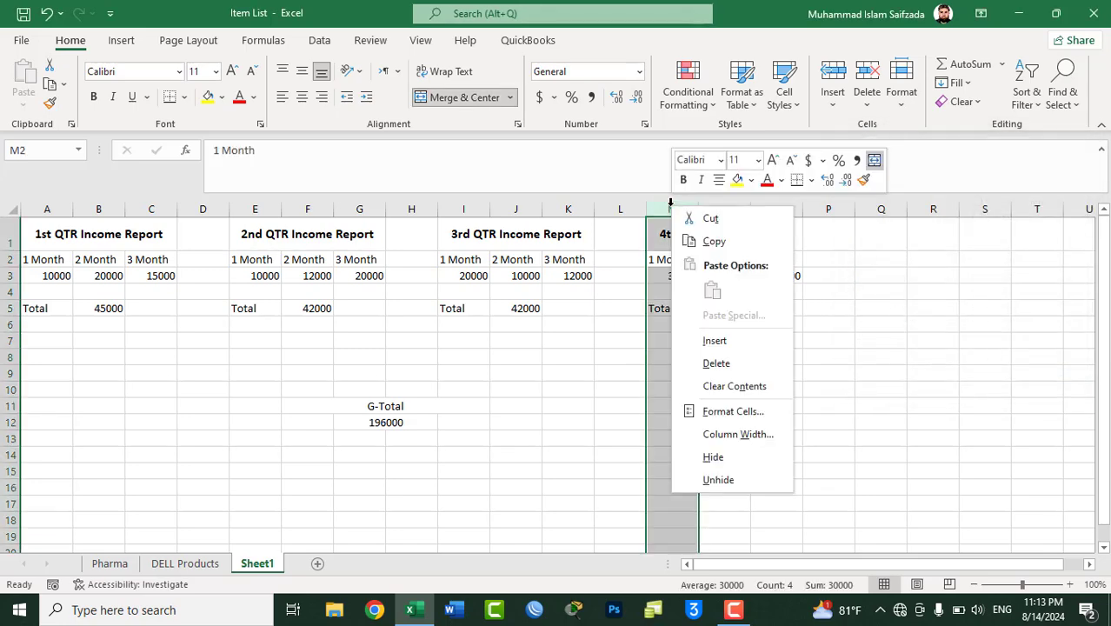
{"action": "left_click", "coordinate": [718, 461]}
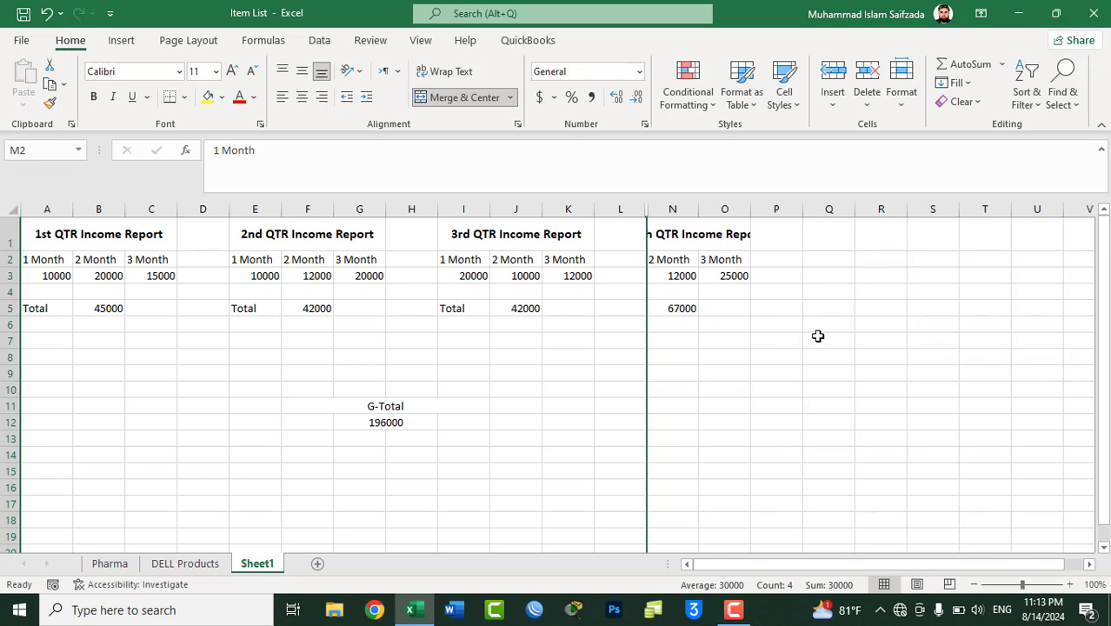
{"action": "mouse_move", "coordinate": [819, 339]}
{"action": "left_mouse_down"}
{"action": "mouse_move", "coordinate": [595, 223]}
{"action": "mouse_move", "coordinate": [619, 220]}
{"action": "left_mouse_up"}
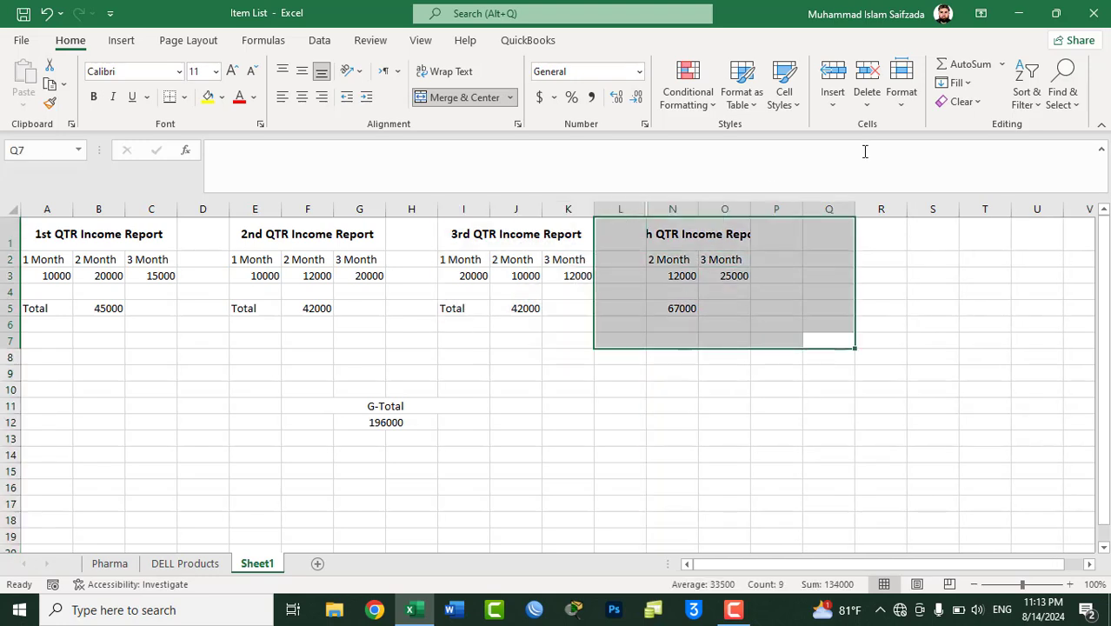
{"action": "left_click", "coordinate": [1070, 106]}
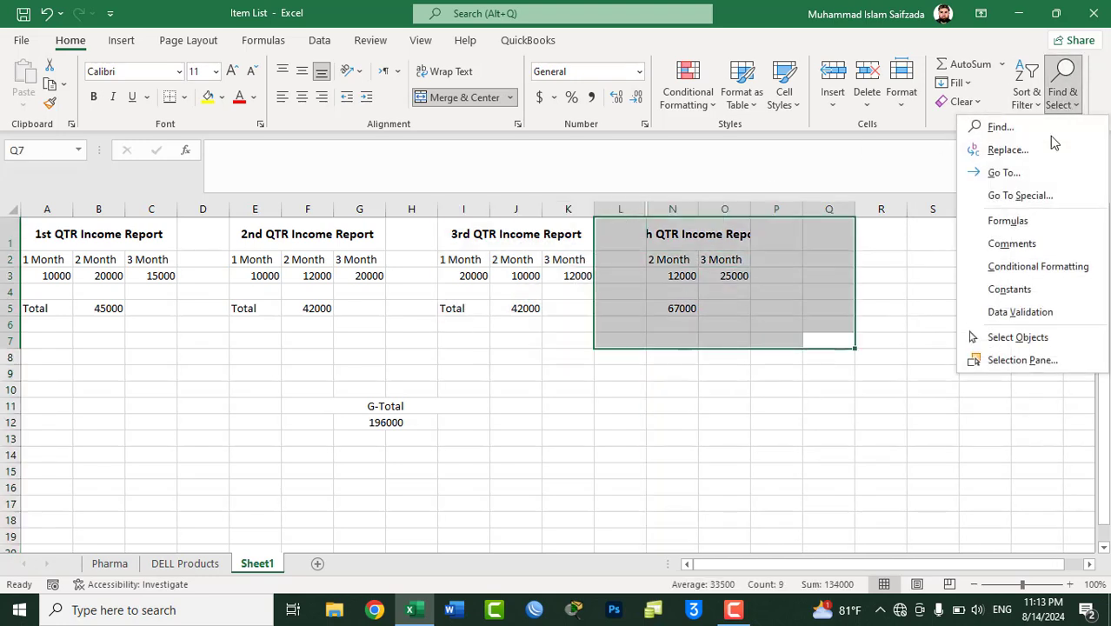
{"action": "left_click", "coordinate": [1023, 197]}
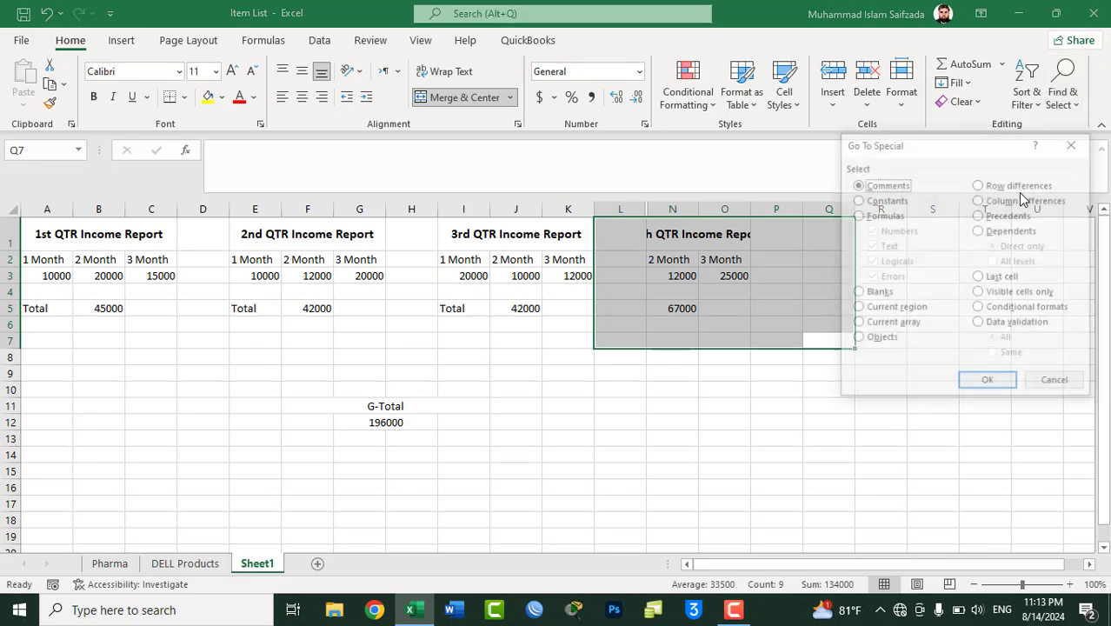
{"action": "left_click", "coordinate": [1024, 295]}
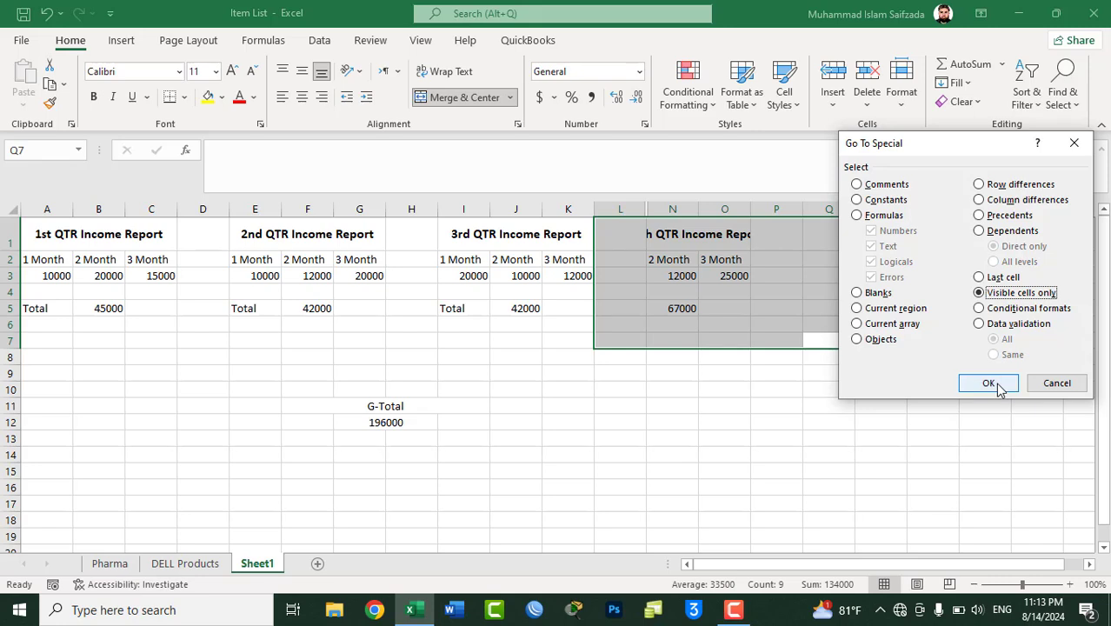
{"action": "left_click", "coordinate": [990, 384]}
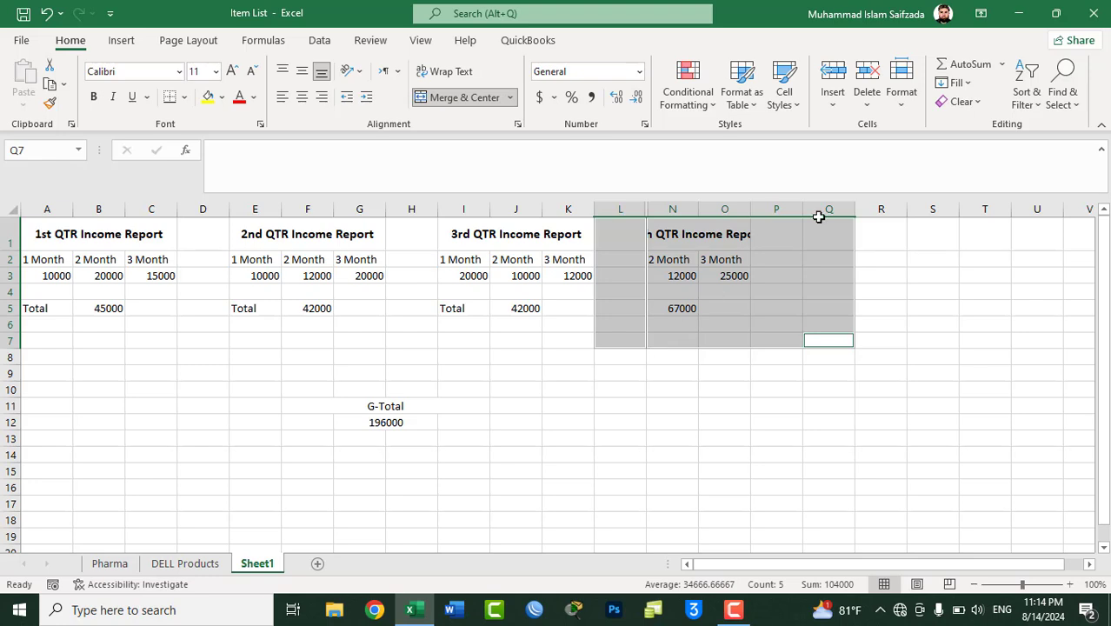
{"action": "left_click", "coordinate": [677, 309]}
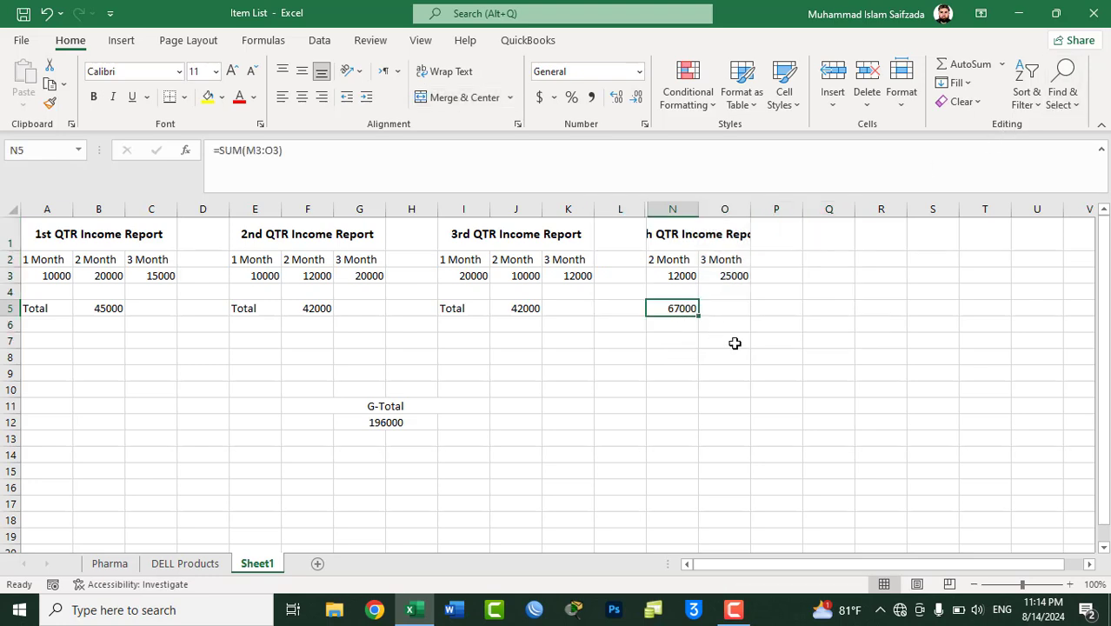
{"action": "key", "text": "ctrl+z"}
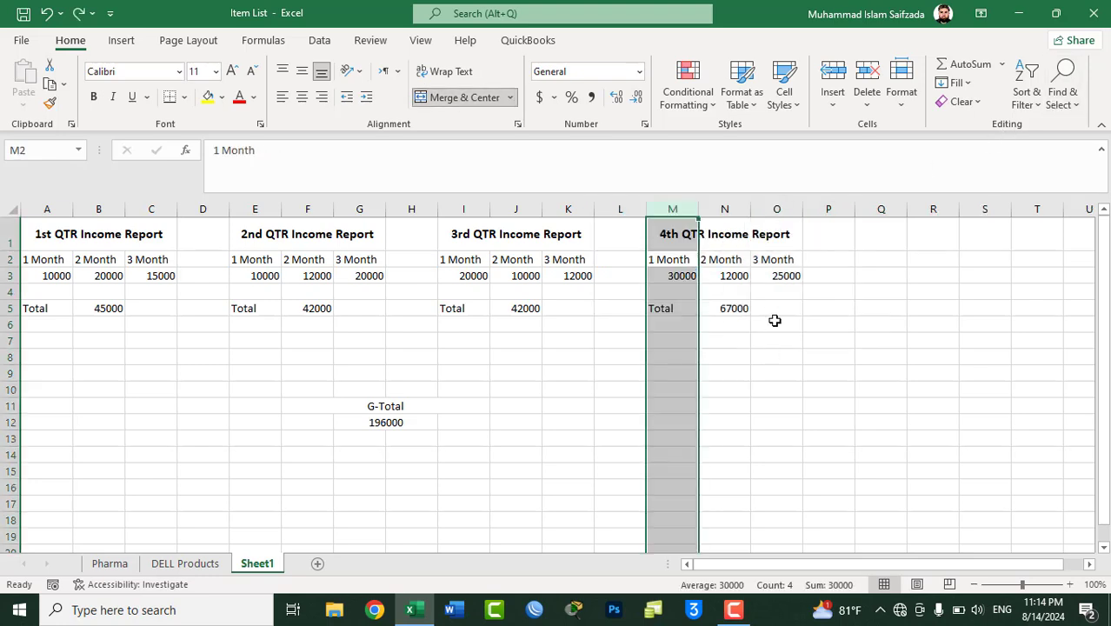
{"action": "left_click", "coordinate": [764, 293]}
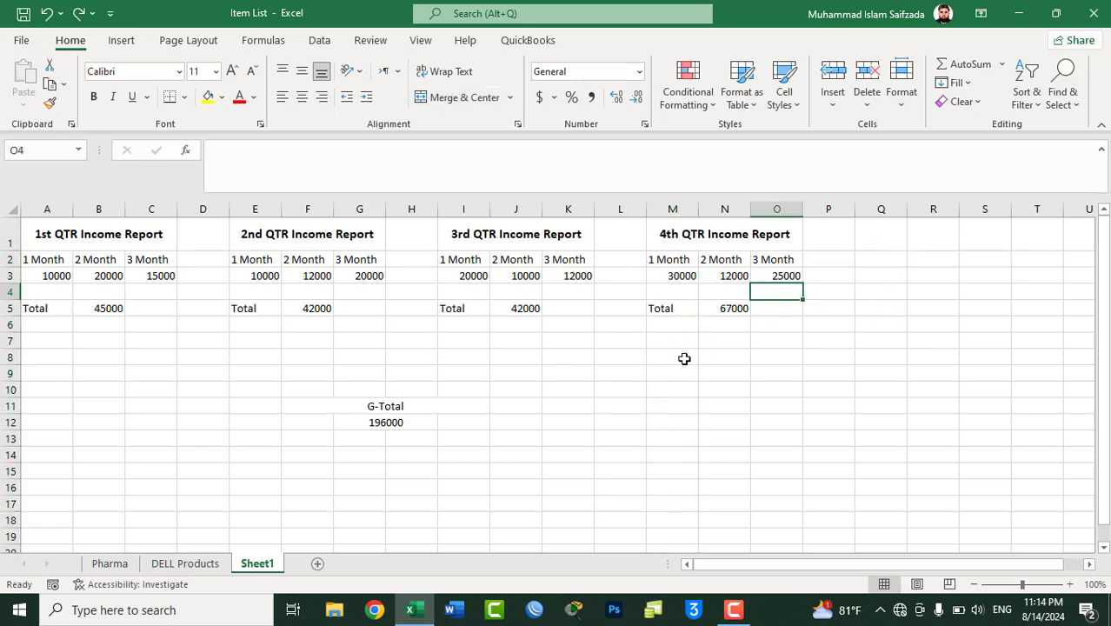
{"action": "left_click", "coordinate": [555, 349]}
{"action": "key", "text": "ctrl+g"}
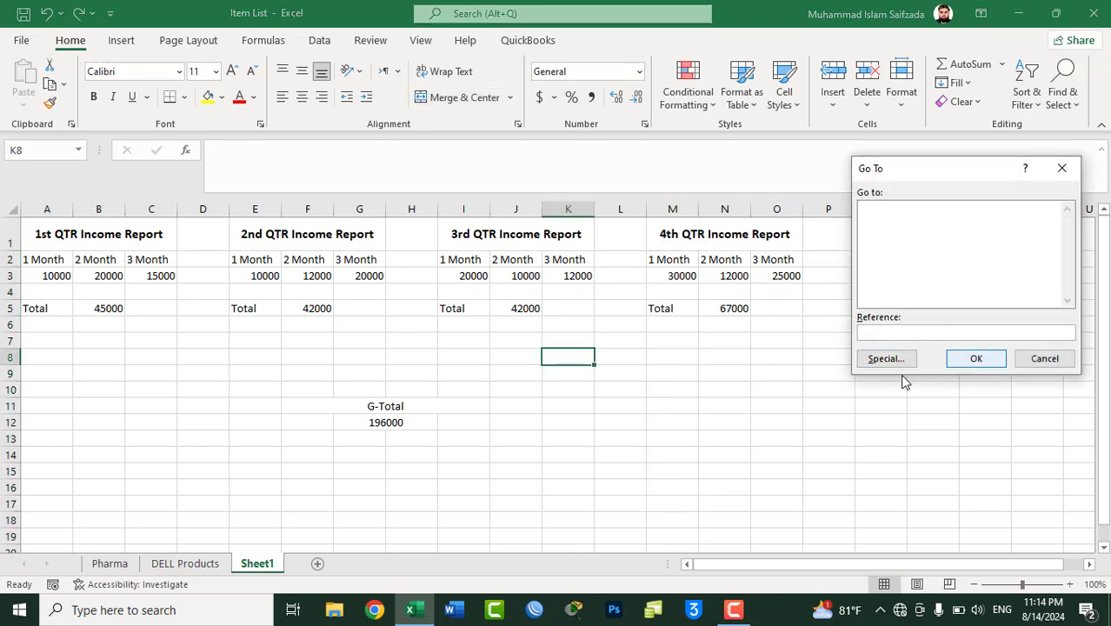
{"action": "left_click", "coordinate": [887, 359]}
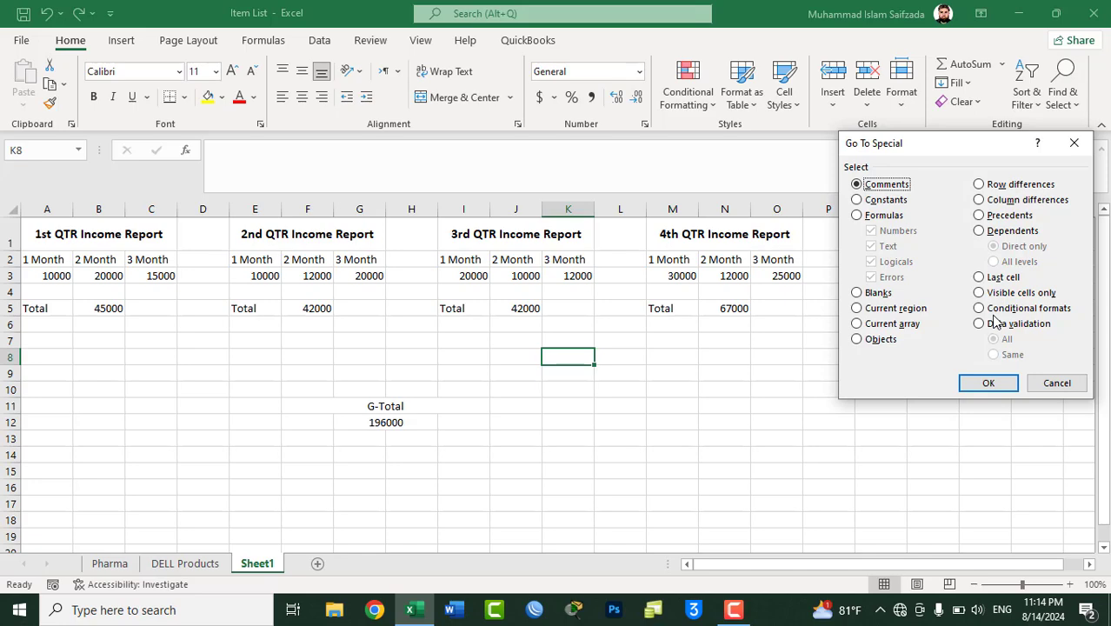
{"action": "left_click", "coordinate": [1046, 383]}
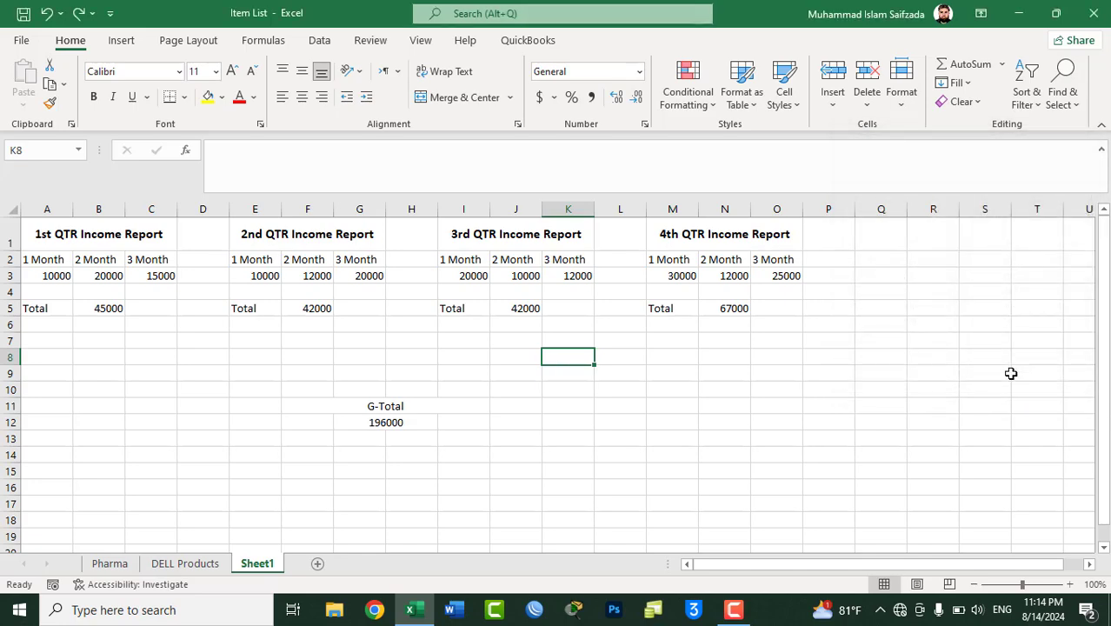
{"action": "left_click_drag", "start_coordinate": [49, 275], "coordinate": [148, 273]}
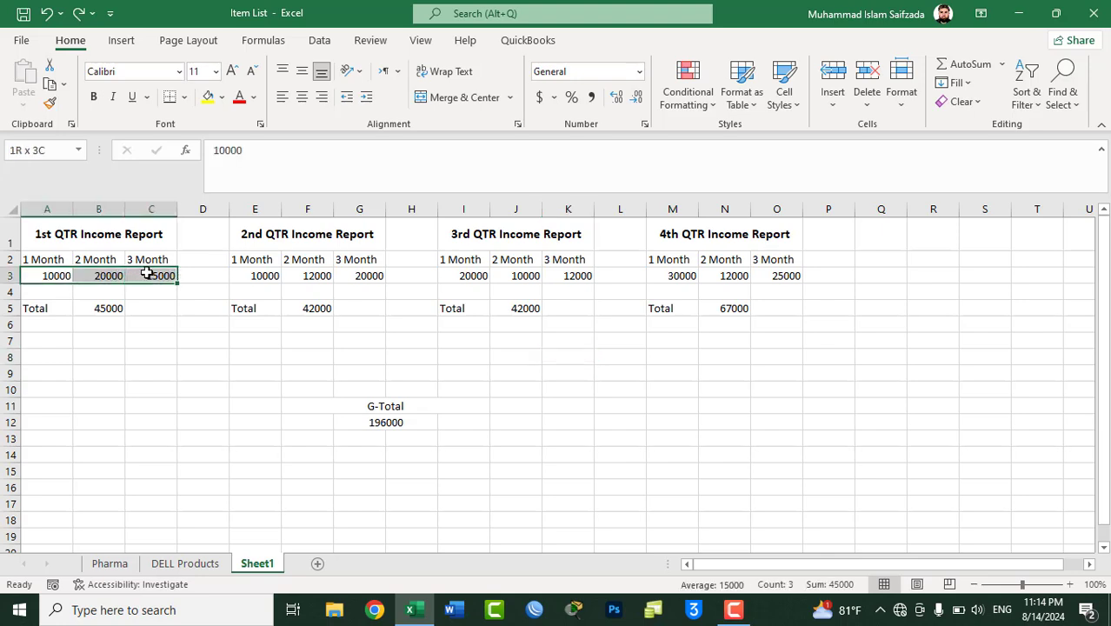
Step: Add a Greater Than 10000 rule with Red Text to A3:C3, turning 20000 and 15000 red
{"action": "left_click", "coordinate": [688, 92]}
{"action": "mouse_move", "coordinate": [748, 137]}
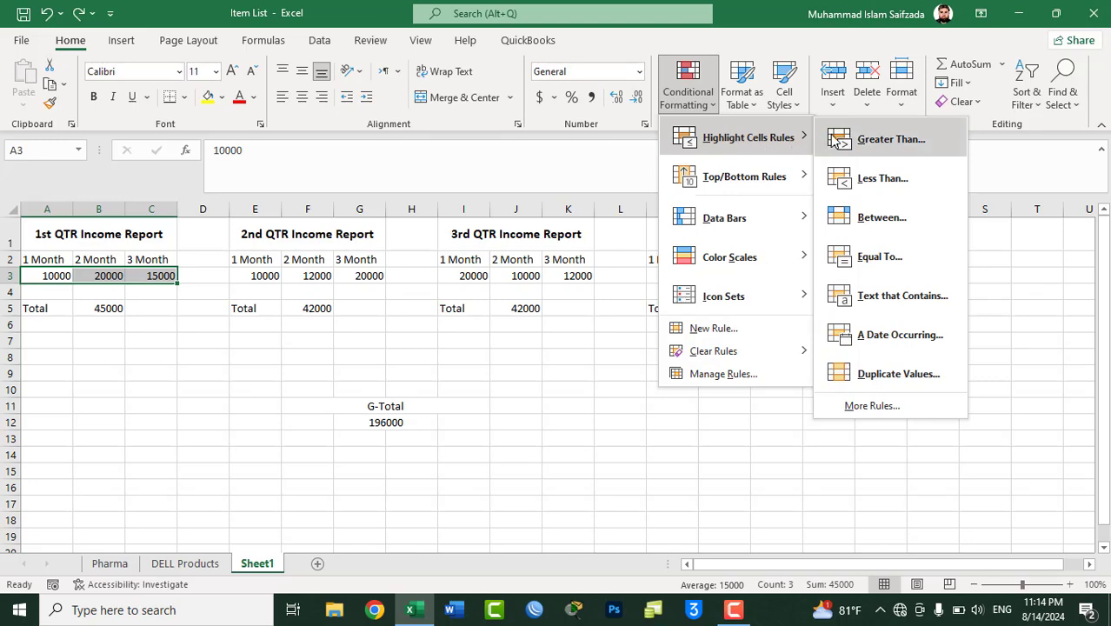
{"action": "left_click", "coordinate": [842, 141]}
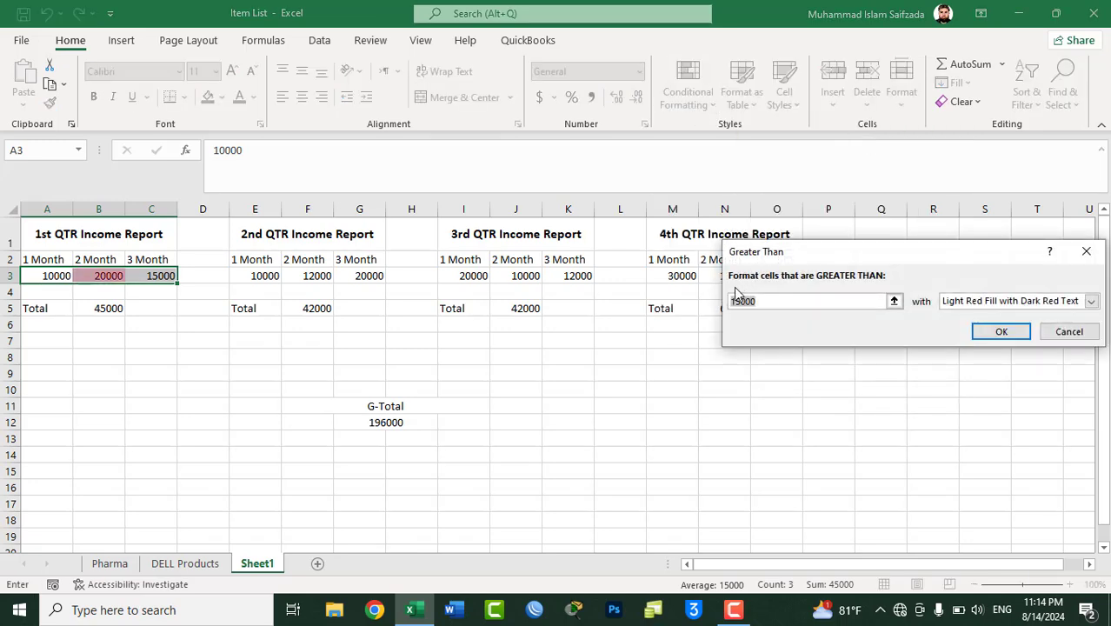
{"action": "left_click", "coordinate": [776, 301]}
{"action": "key", "text": "BackSpace"}
{"action": "key", "text": "BackSpace"}
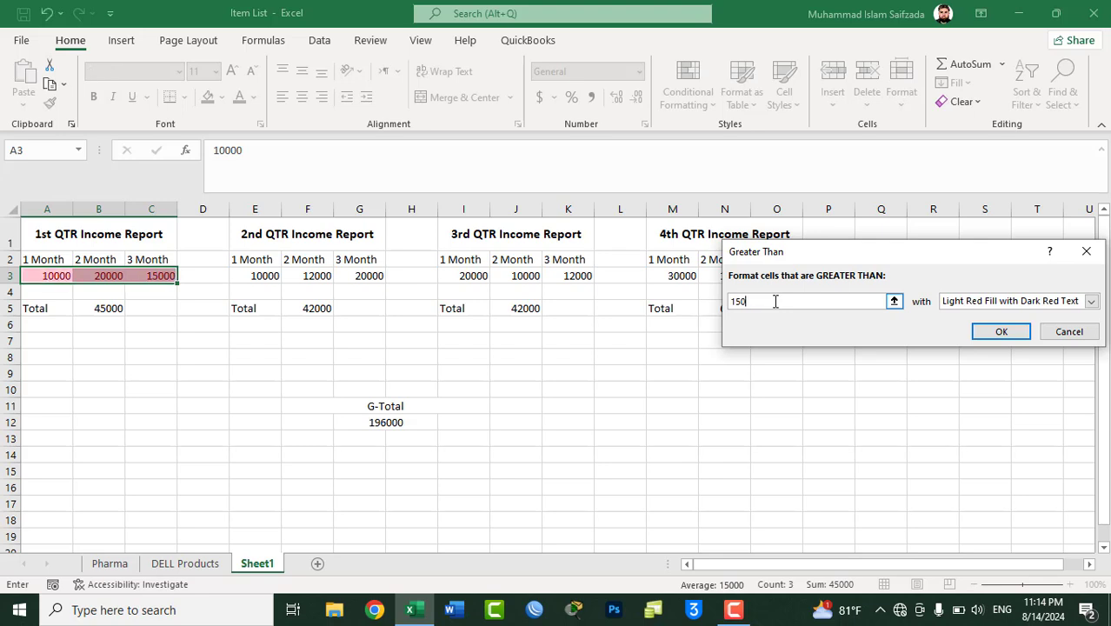
{"action": "type", "text": "000"}
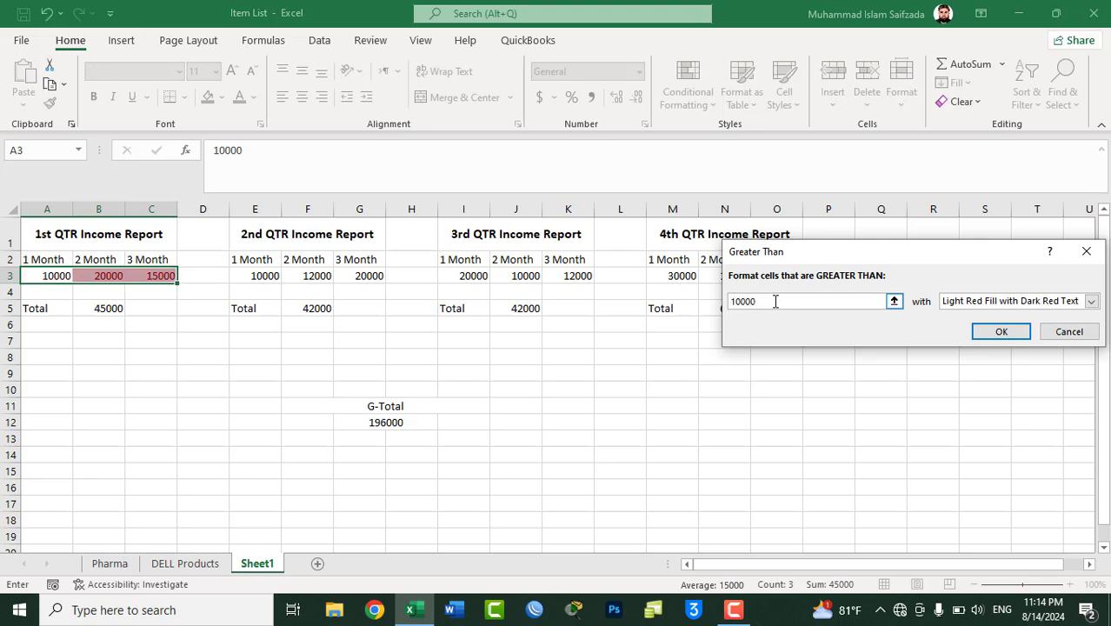
{"action": "left_click", "coordinate": [967, 302]}
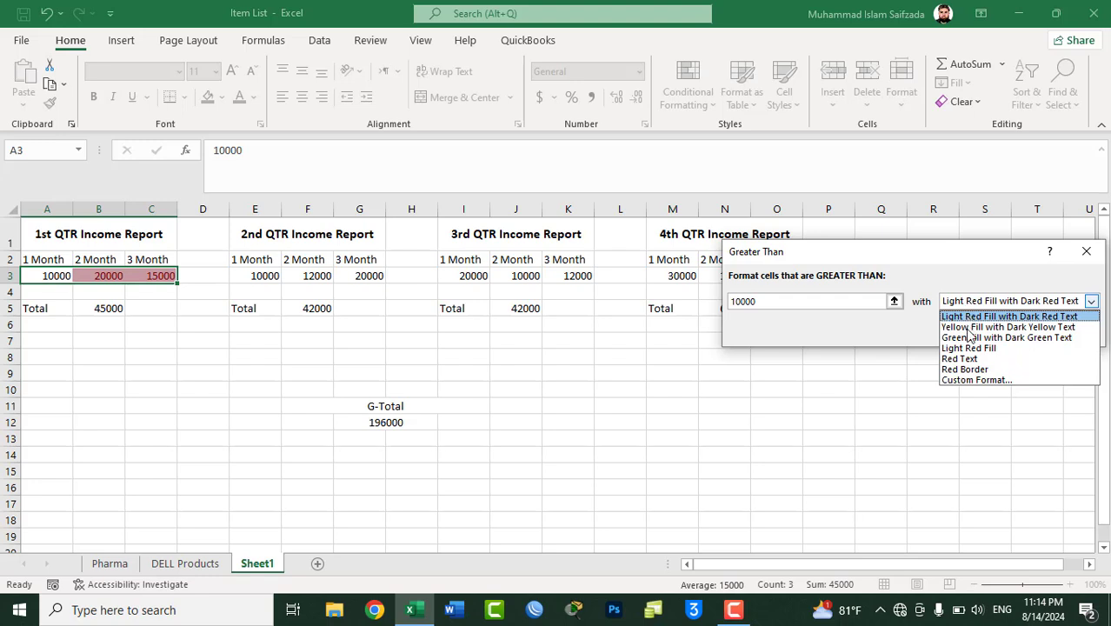
{"action": "left_click", "coordinate": [970, 360]}
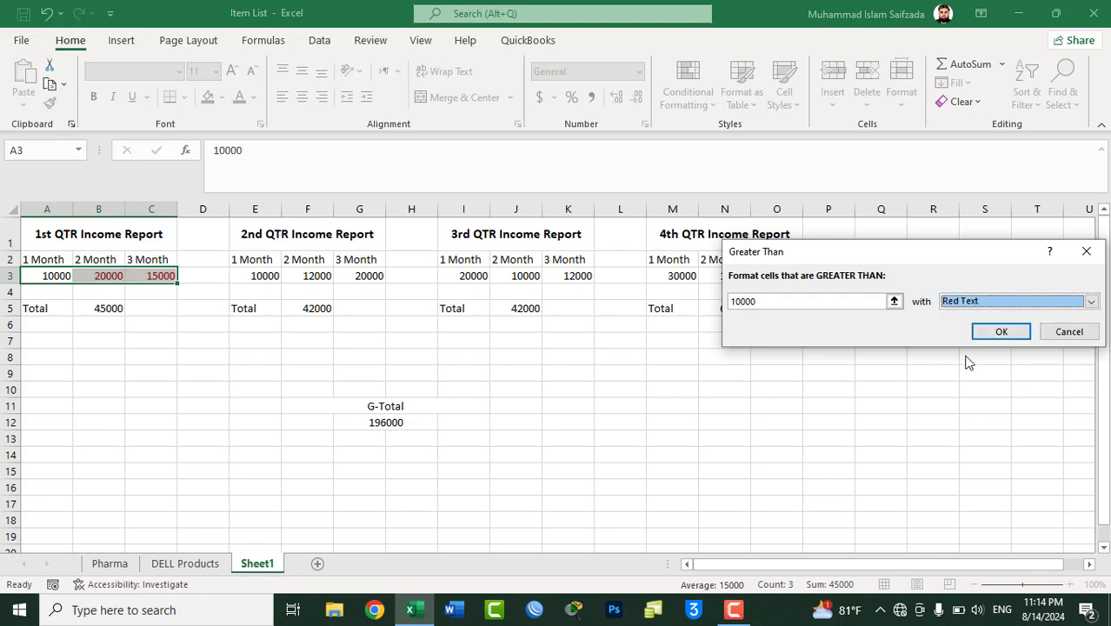
{"action": "left_click", "coordinate": [1001, 332]}
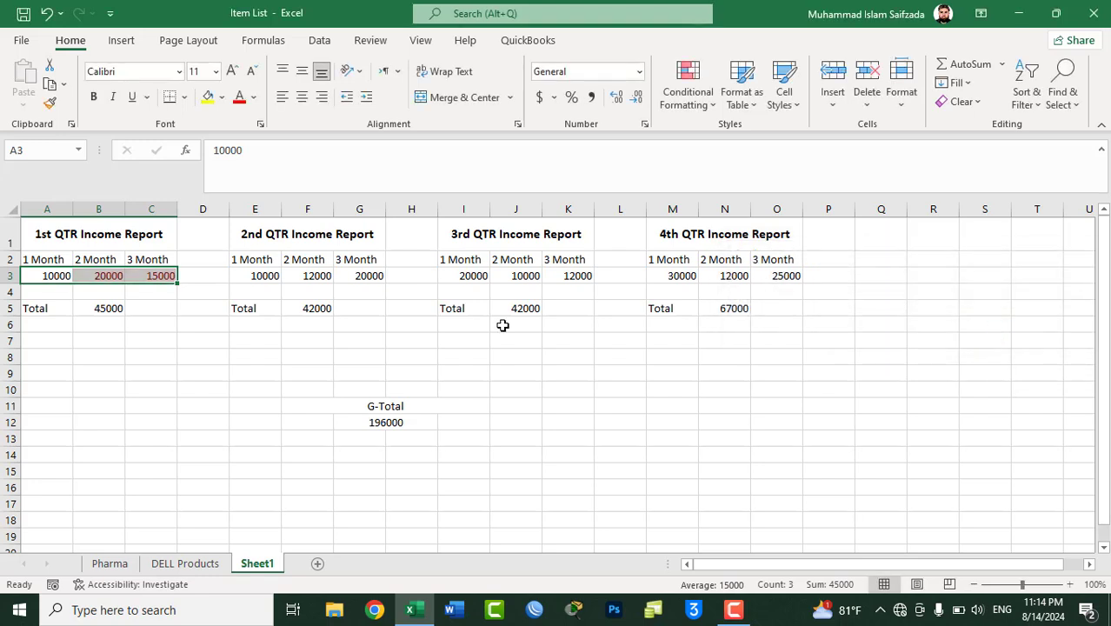
{"action": "left_click", "coordinate": [149, 291]}
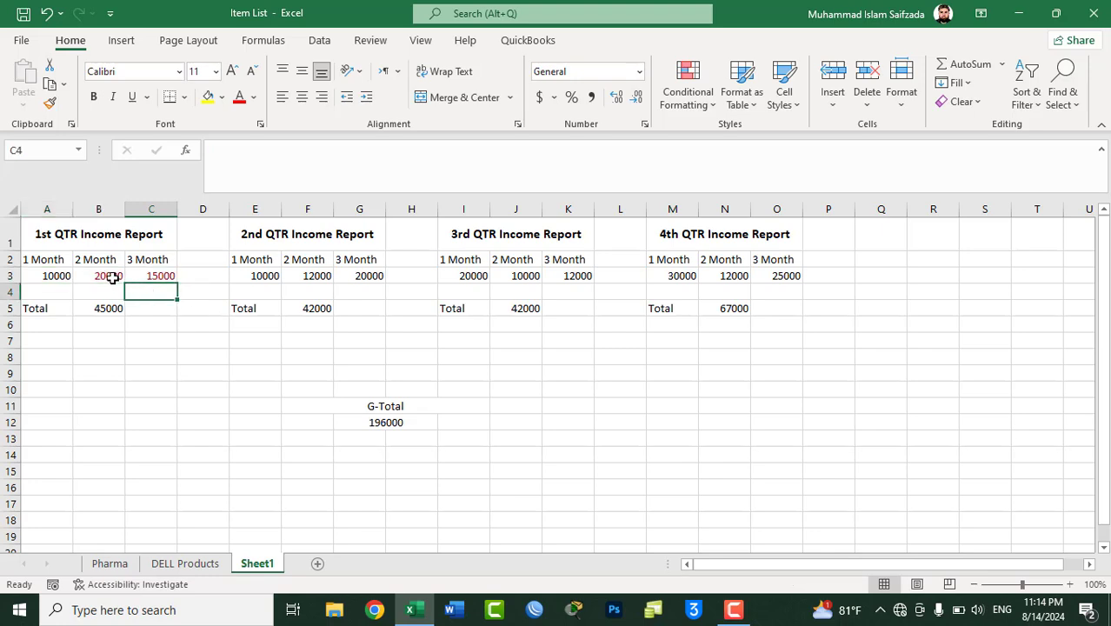
{"action": "left_click", "coordinate": [112, 276]}
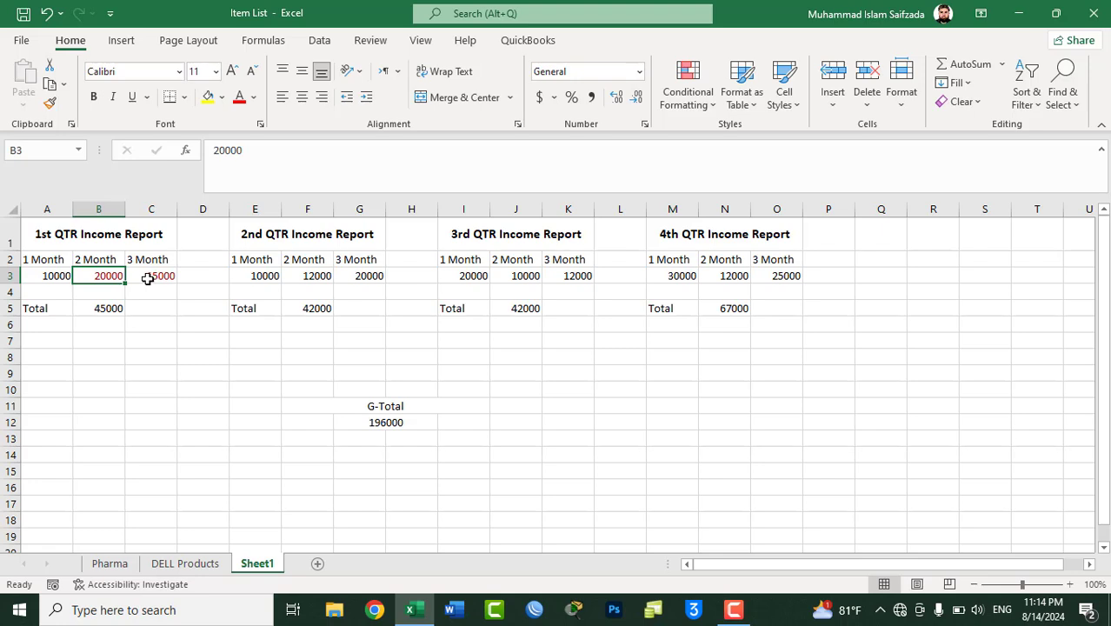
Step: Use Go To Special to select all conditionally formatted cells, A3:C3
{"action": "left_click", "coordinate": [203, 241]}
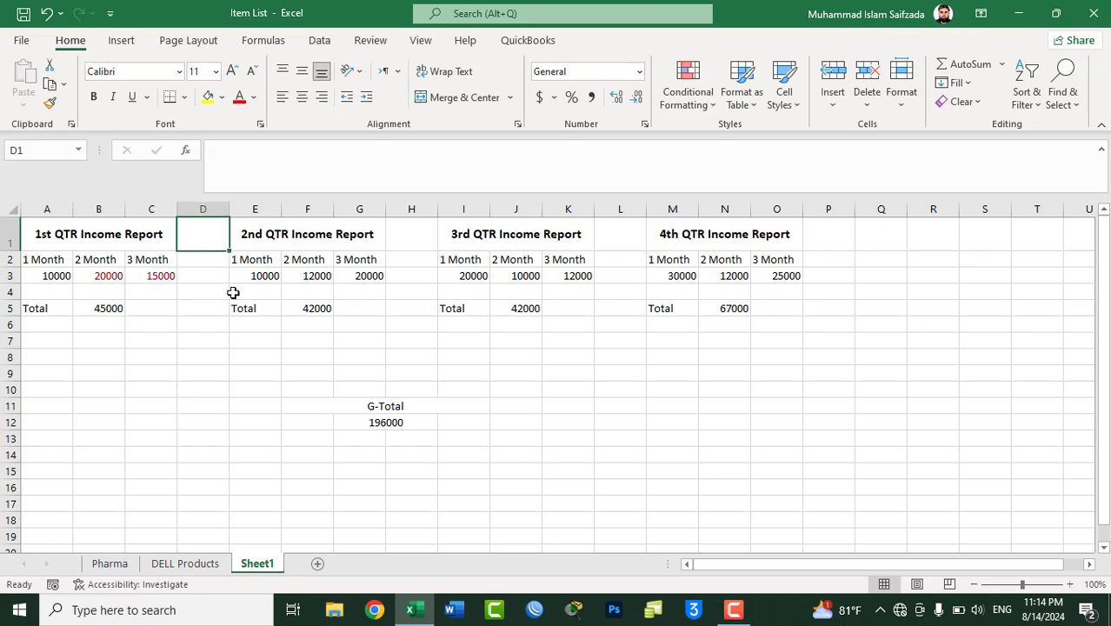
{"action": "left_click", "coordinate": [1062, 98]}
{"action": "left_click", "coordinate": [1038, 202]}
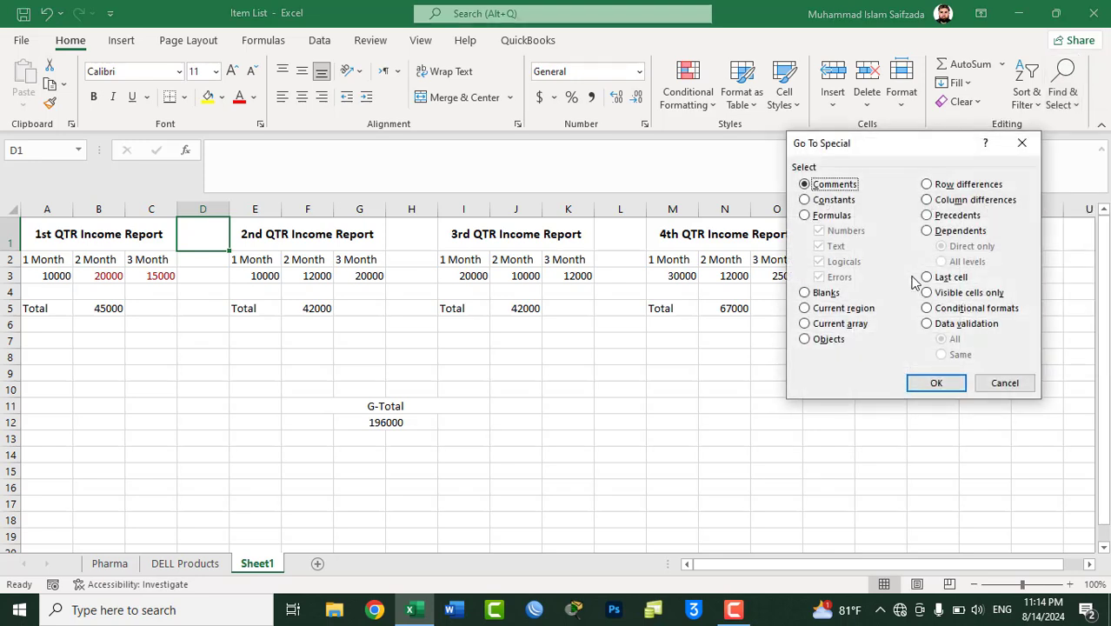
{"action": "left_click", "coordinate": [948, 313]}
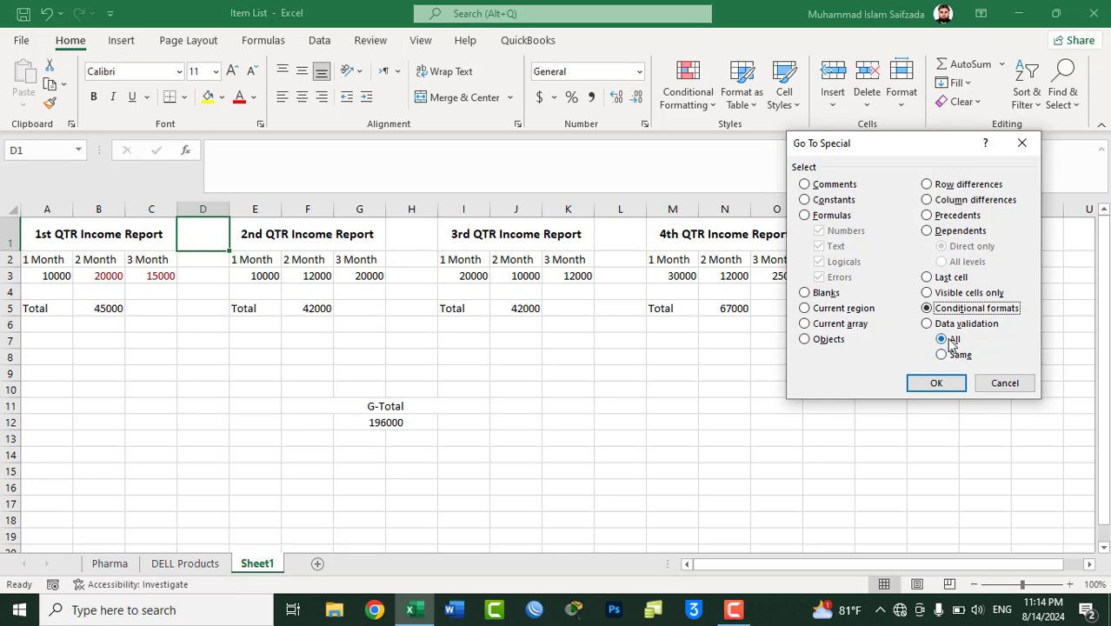
{"action": "left_click", "coordinate": [950, 340]}
{"action": "left_click", "coordinate": [937, 385]}
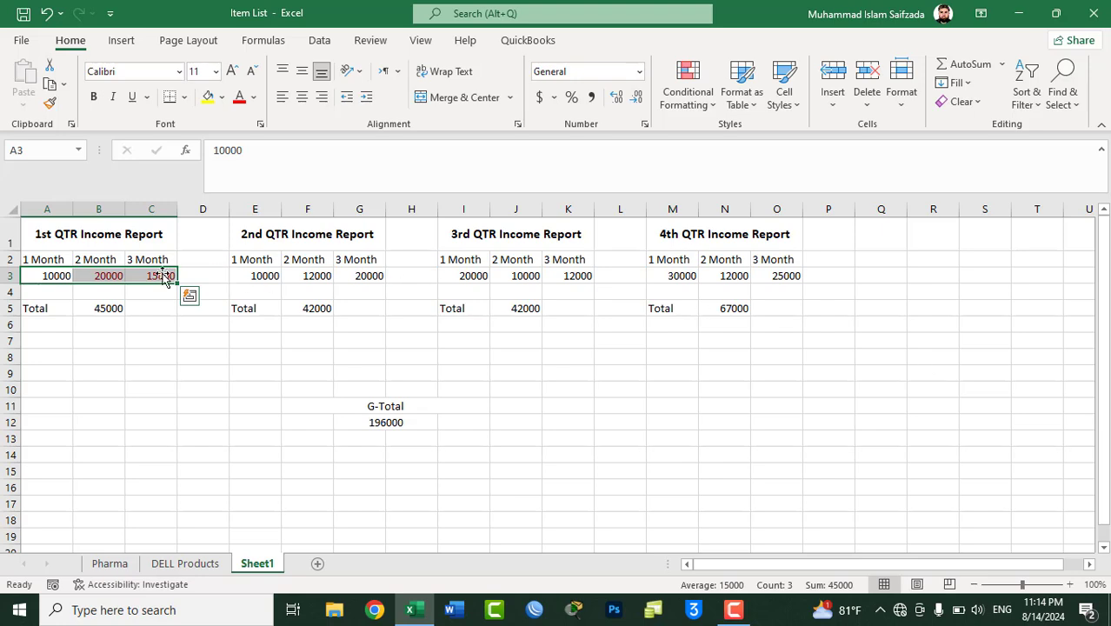
Step: Select cells sharing the same conditional format rules, then select the 2nd QTR values E3:G3
{"action": "left_click", "coordinate": [52, 277]}
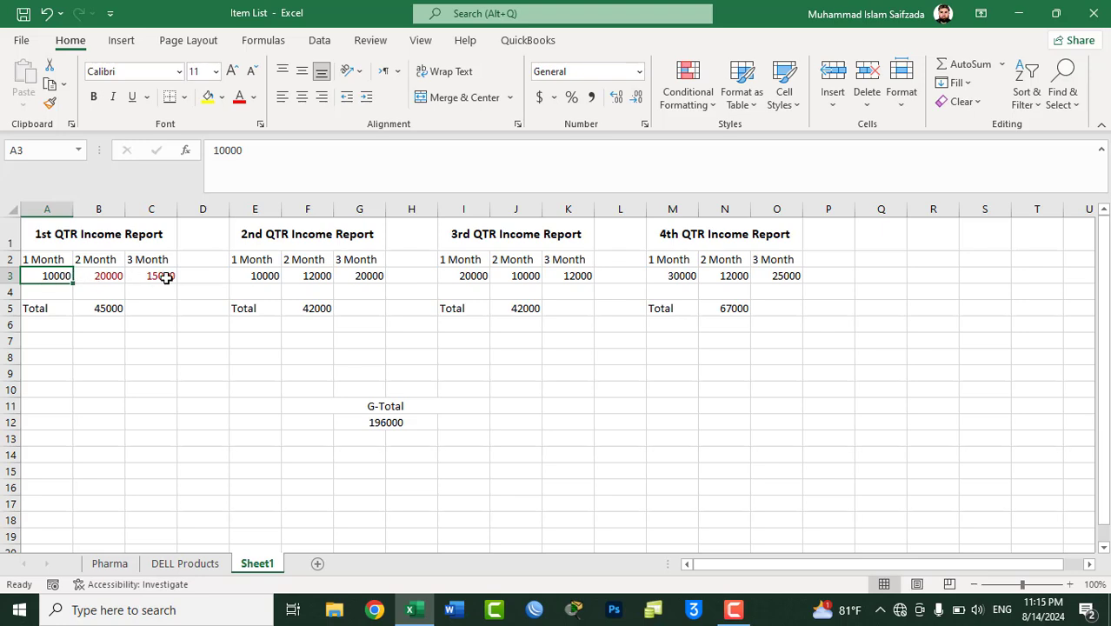
{"action": "left_click", "coordinate": [1062, 83]}
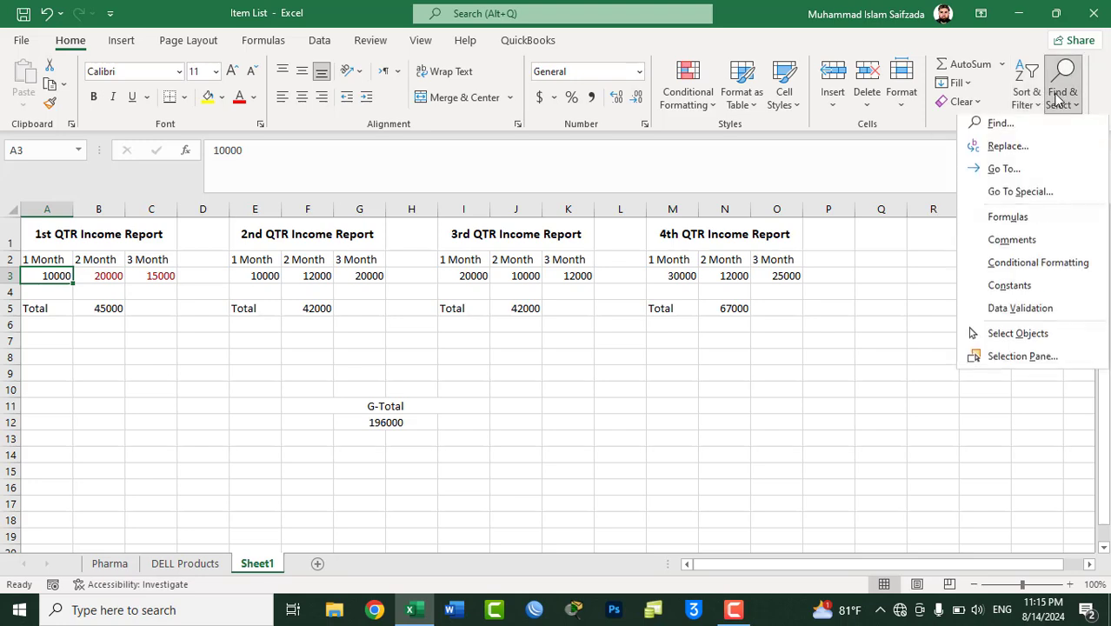
{"action": "left_click", "coordinate": [1019, 195]}
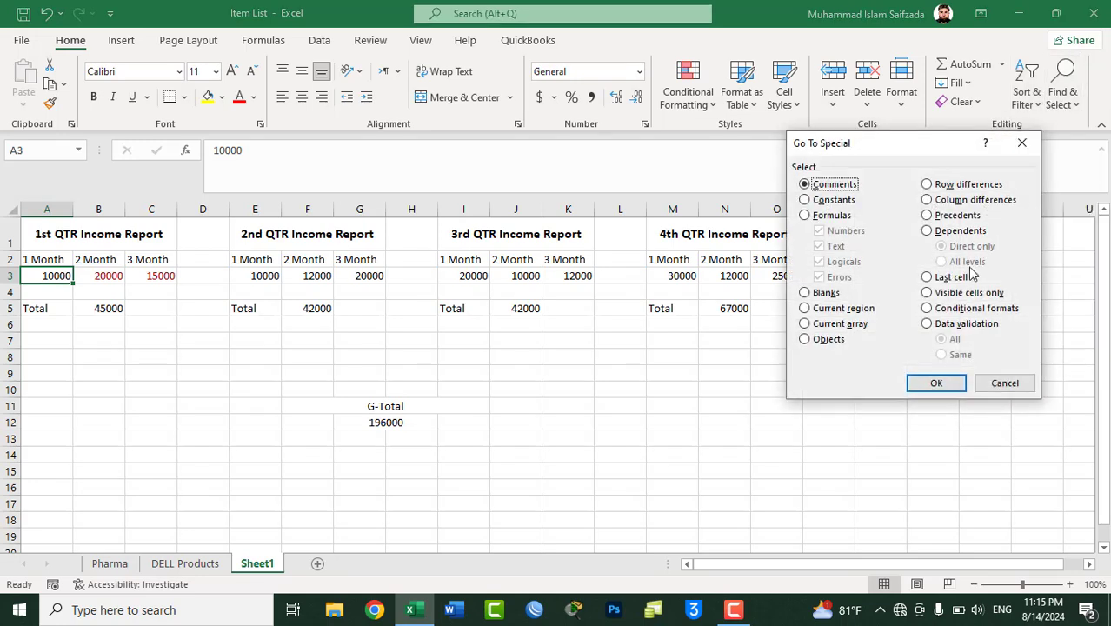
{"action": "left_click", "coordinate": [953, 309]}
{"action": "left_click", "coordinate": [948, 355]}
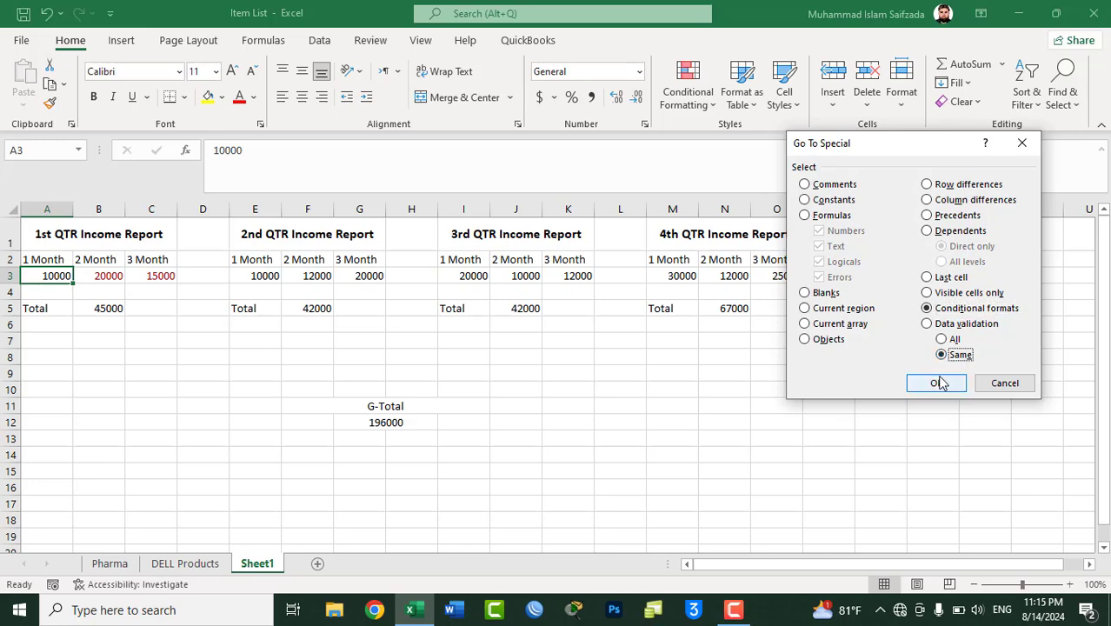
{"action": "left_click", "coordinate": [937, 384]}
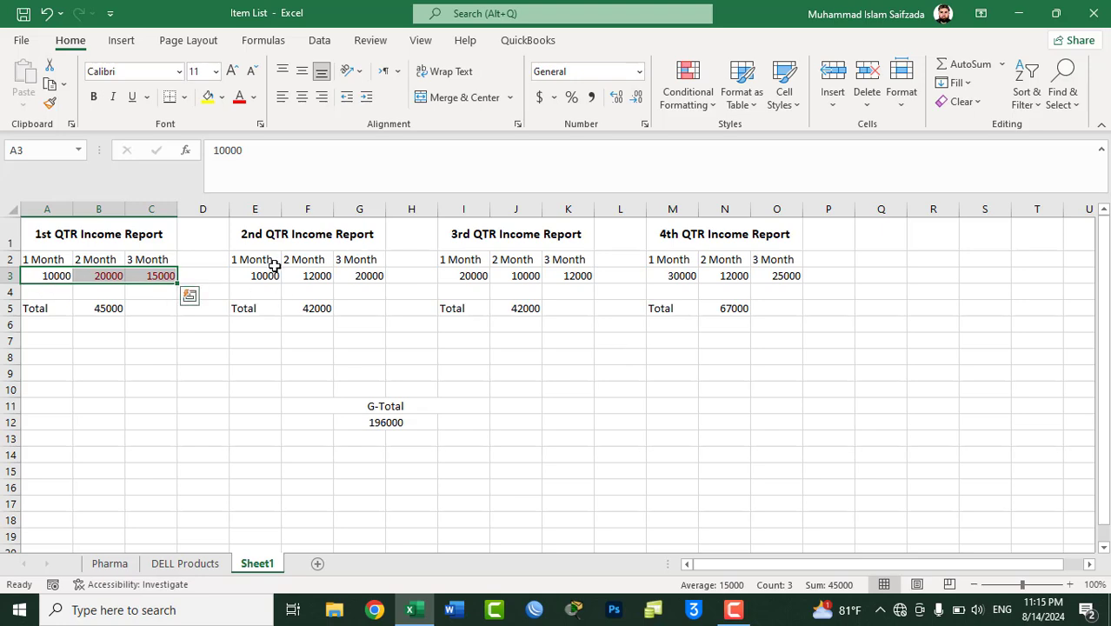
{"action": "left_click_drag", "start_coordinate": [253, 276], "coordinate": [365, 275]}
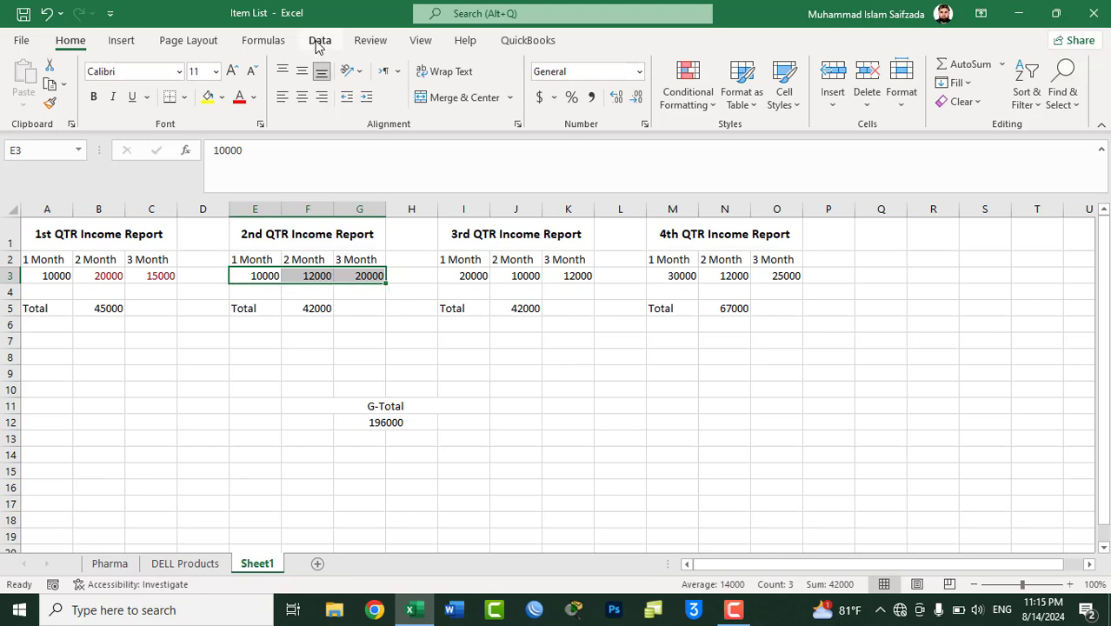
Step: Apply a data validation rule allowing whole numbers between 1 and 20000 to E3:G3
{"action": "left_click", "coordinate": [320, 41]}
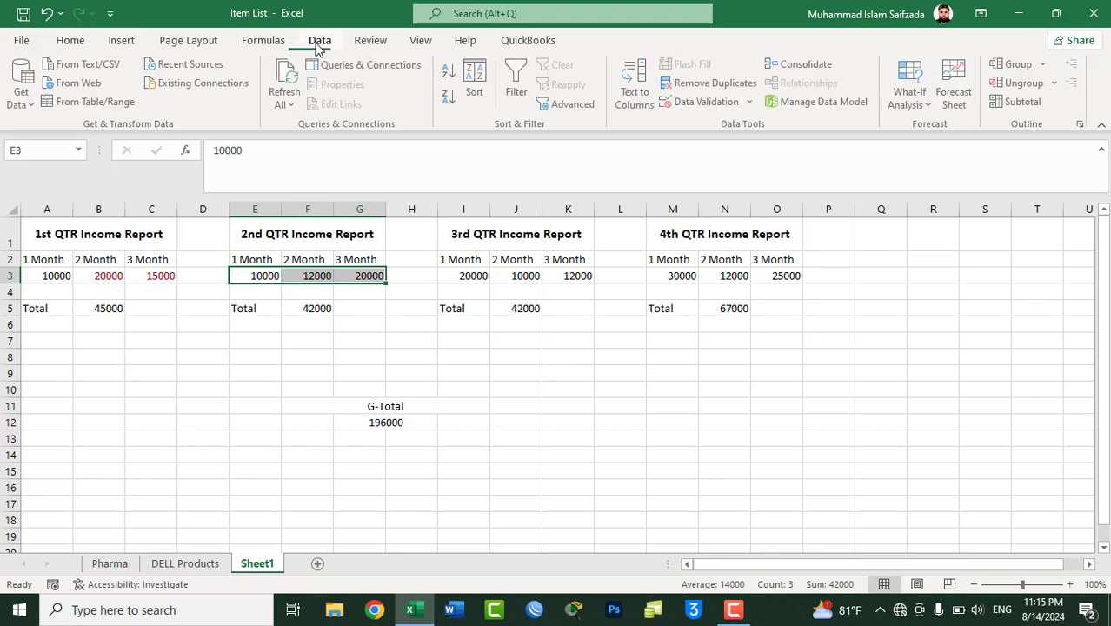
{"action": "left_click", "coordinate": [704, 105]}
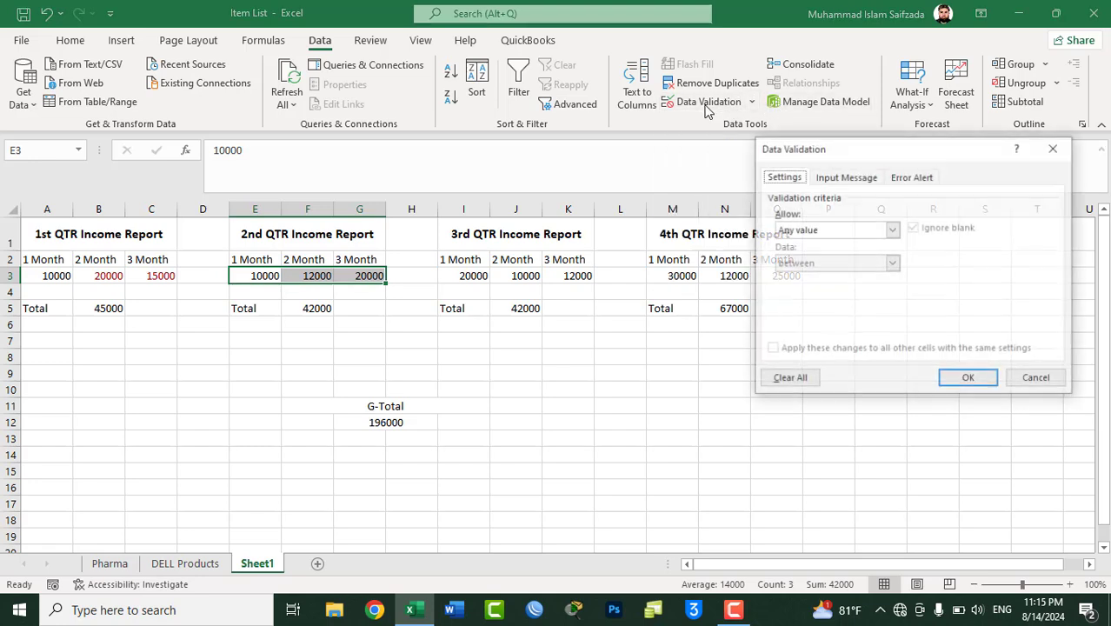
{"action": "left_click", "coordinate": [812, 231]}
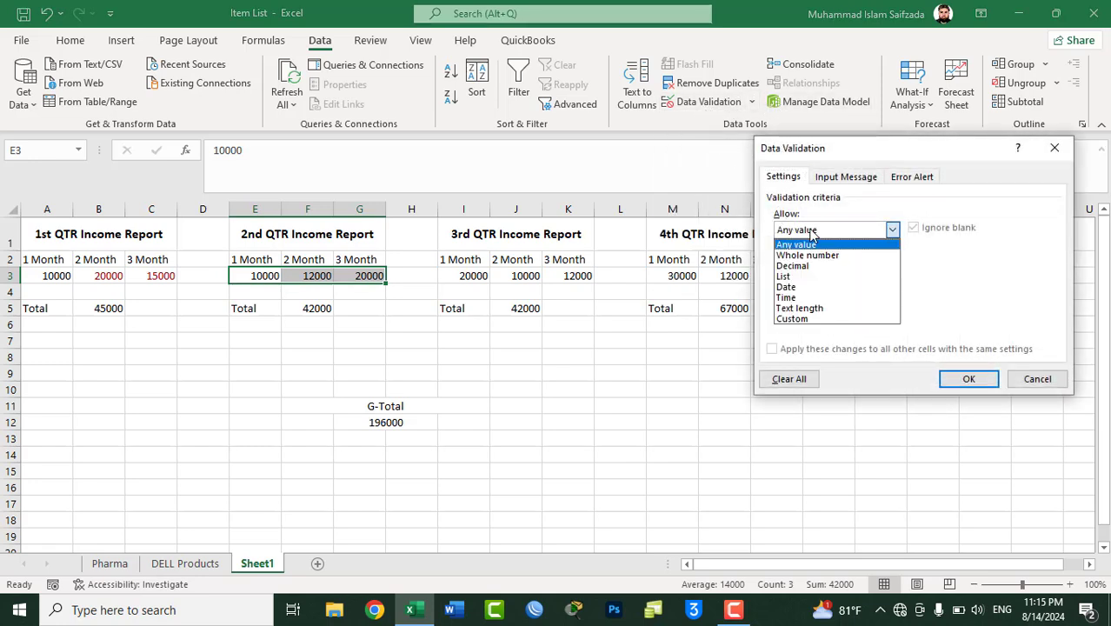
{"action": "left_click", "coordinate": [809, 255]}
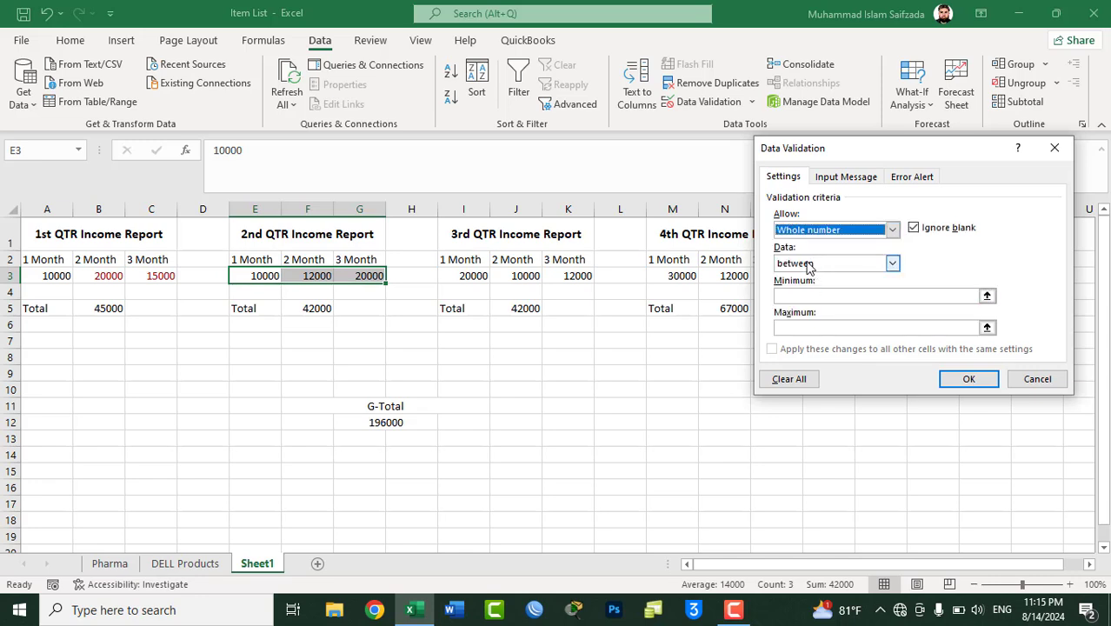
{"action": "left_click", "coordinate": [802, 297]}
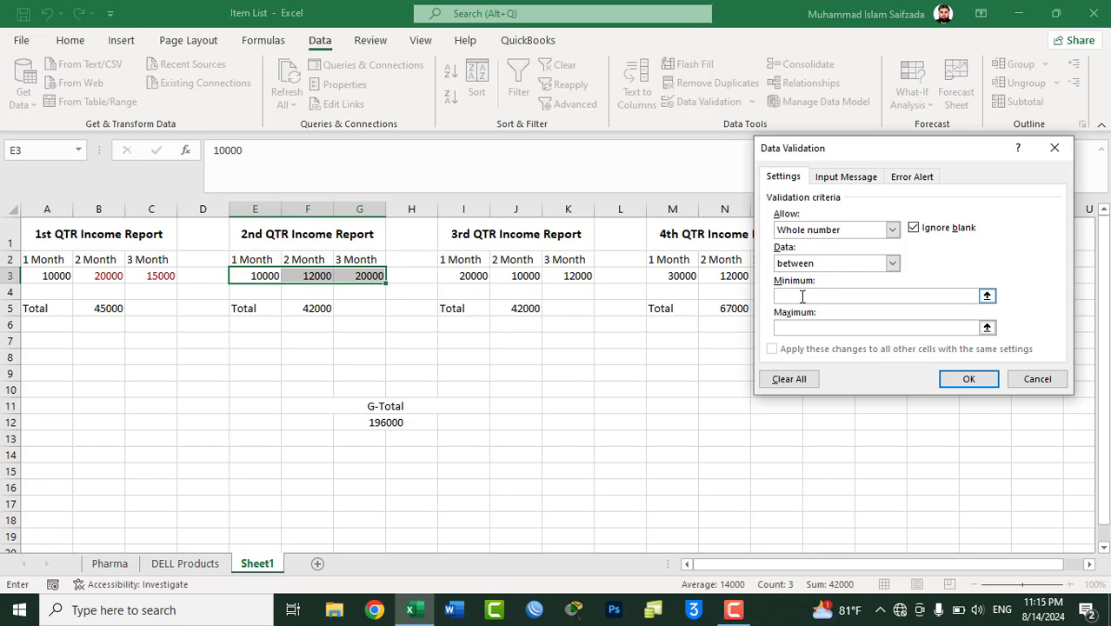
{"action": "type", "text": "1"}
{"action": "left_click", "coordinate": [794, 326]}
{"action": "type", "text": "200000"}
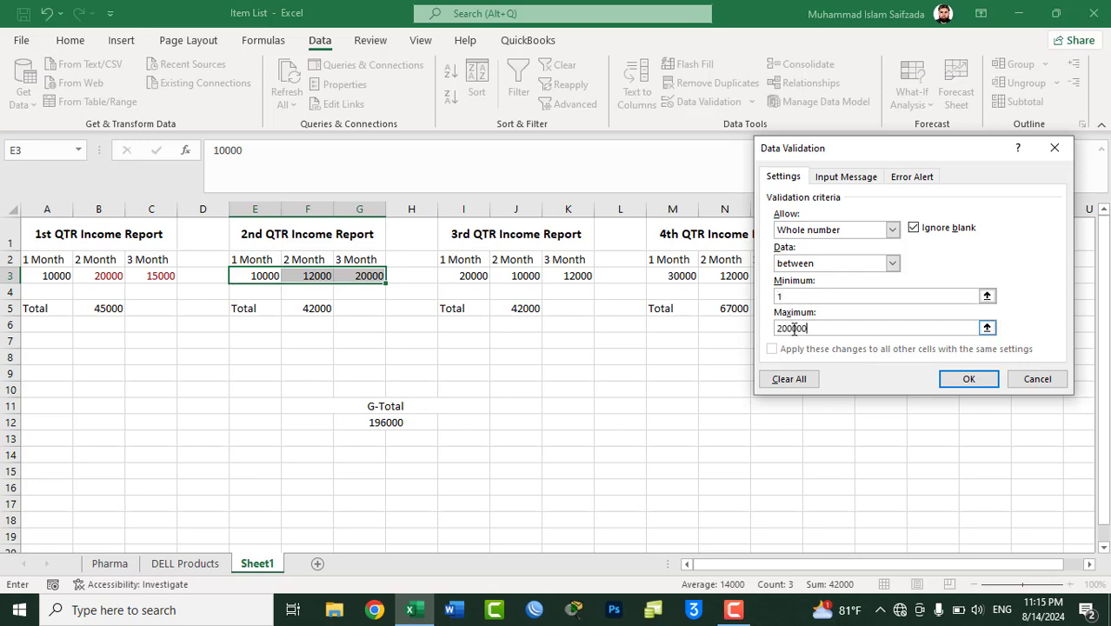
{"action": "key", "text": "BackSpace"}
{"action": "left_click", "coordinate": [968, 380]}
Step: Test F3 with 30000, see it rejected, and cancel so F3 keeps 12000
{"action": "left_click", "coordinate": [318, 275]}
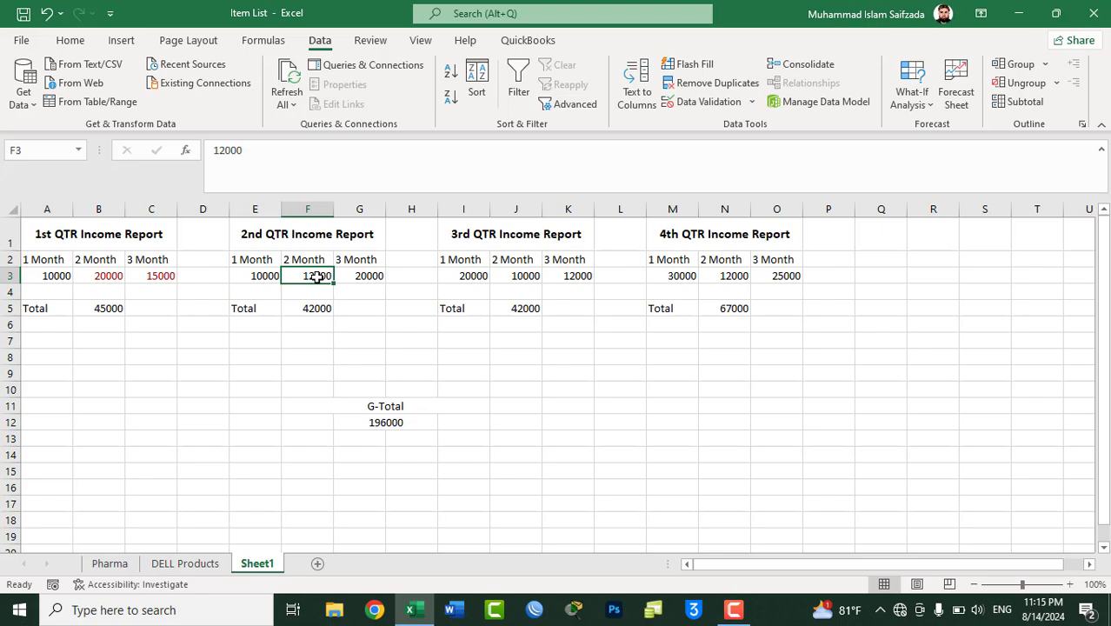
{"action": "type", "text": "300"}
{"action": "key", "text": "Return"}
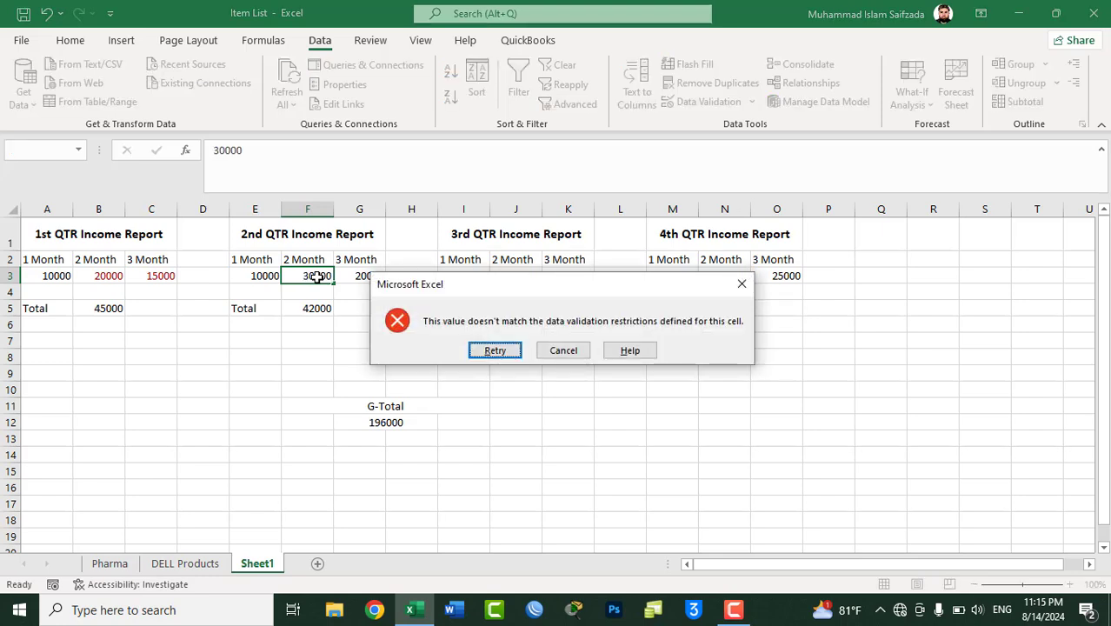
{"action": "key", "text": "Escape"}
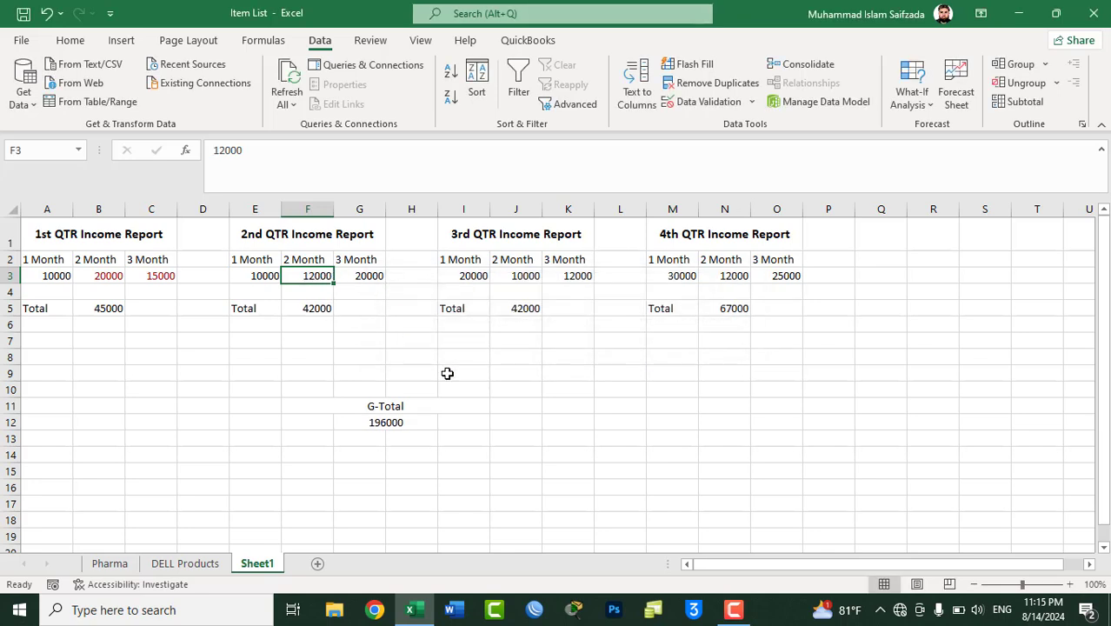
{"action": "left_click", "coordinate": [676, 388]}
Step: Use Go To Special (Ctrl+G) to select all cells with data validation
{"action": "left_click", "coordinate": [831, 374]}
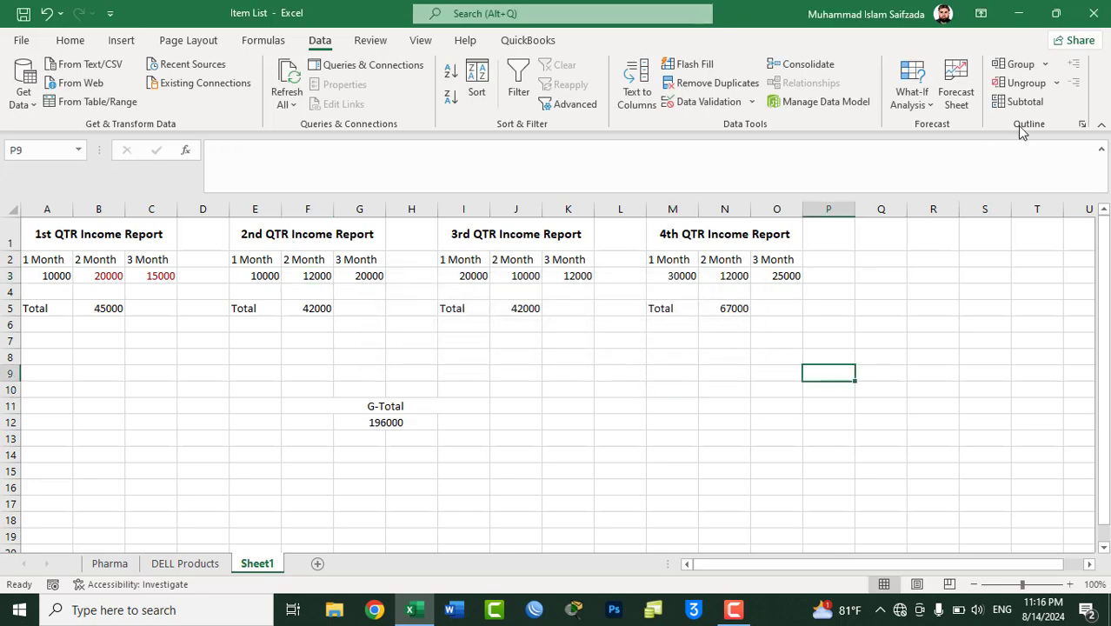
{"action": "left_click", "coordinate": [71, 41]}
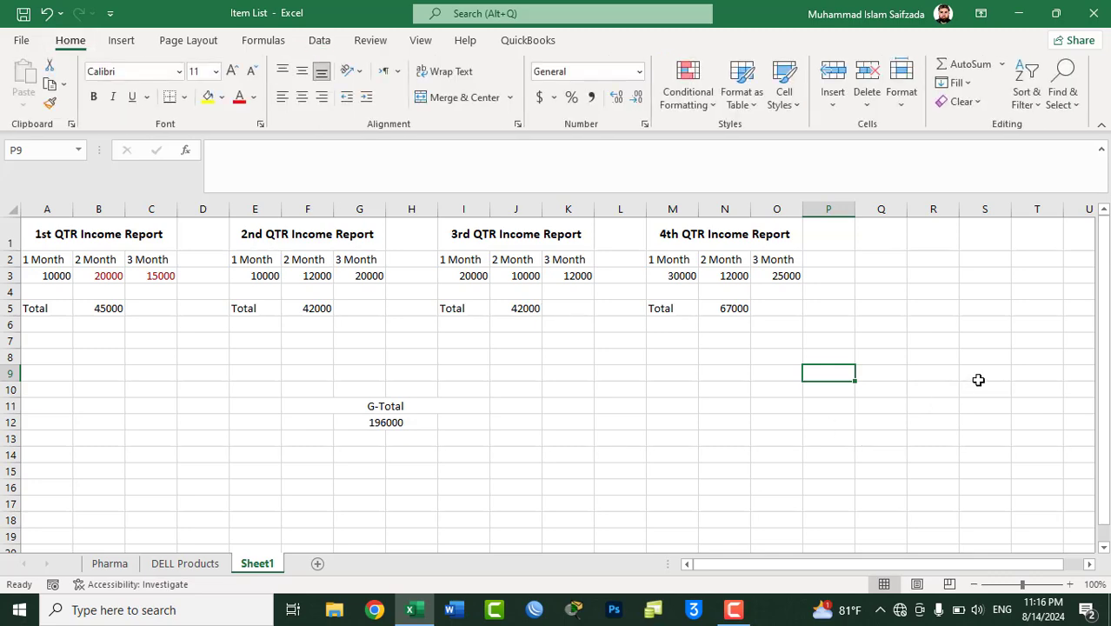
{"action": "key", "text": "ctrl+g"}
{"action": "left_click", "coordinate": [829, 360]}
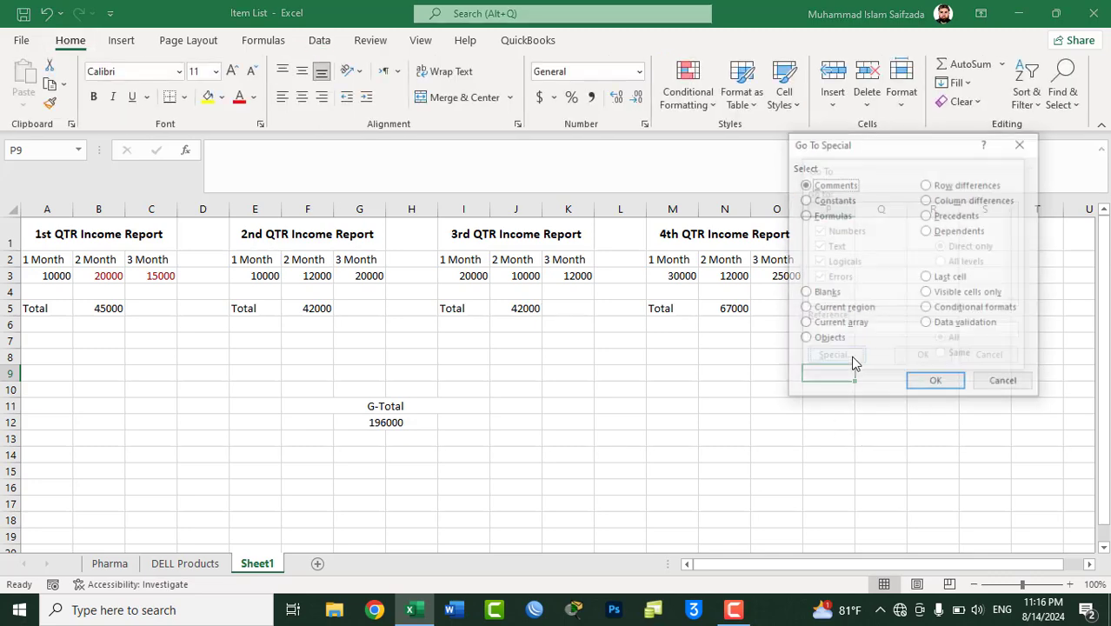
{"action": "left_click", "coordinate": [945, 325]}
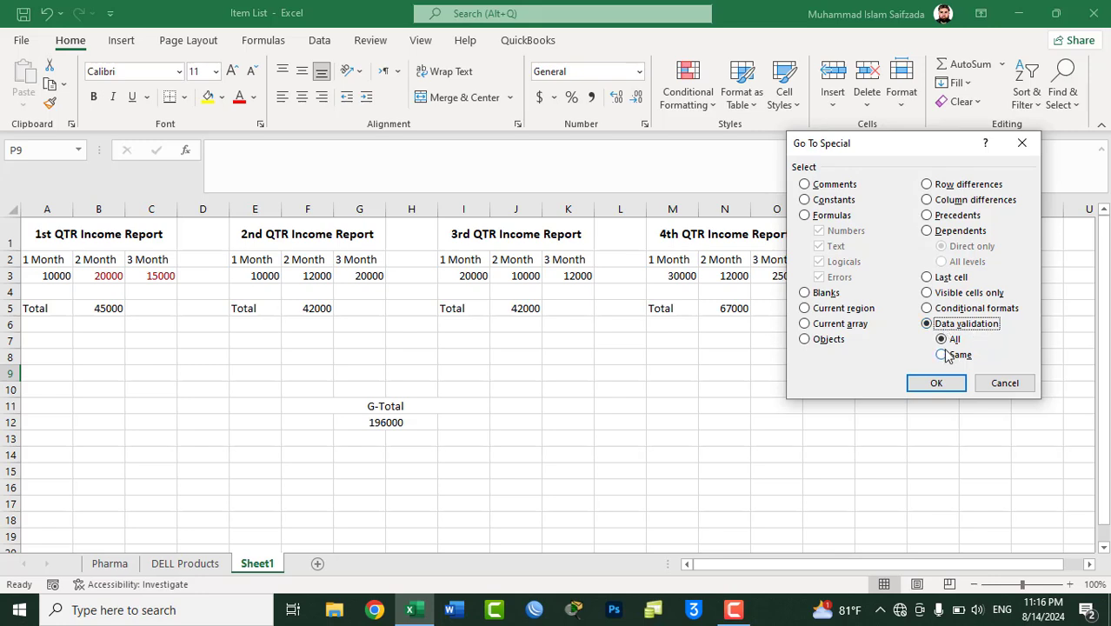
{"action": "left_click", "coordinate": [933, 385]}
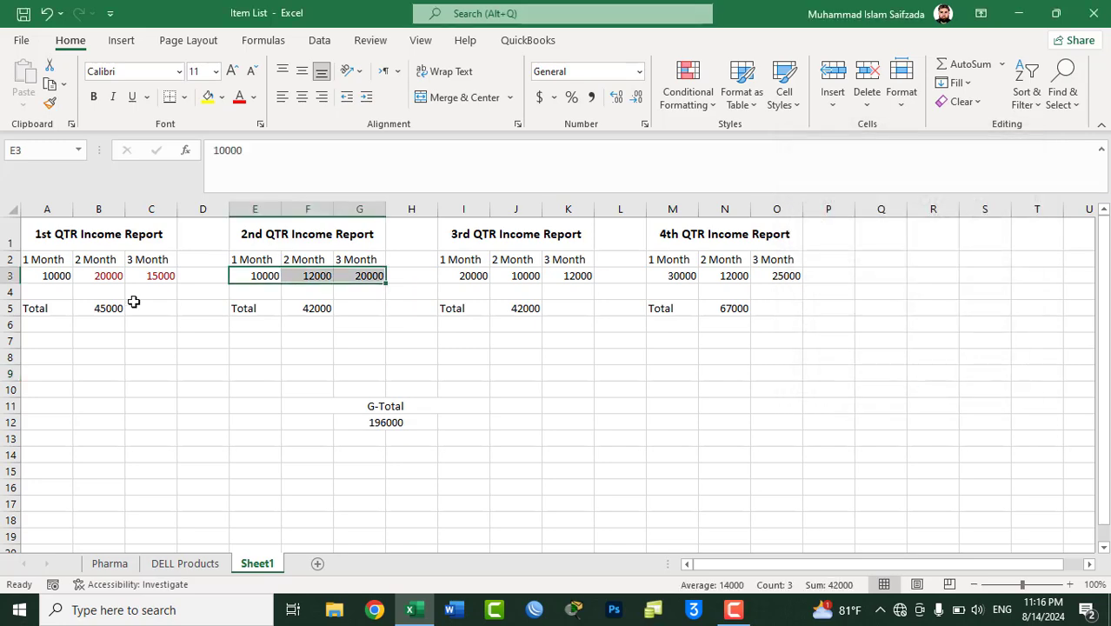
Step: From E3, select only cells with the same data validation, finding E3:G3
{"action": "left_click", "coordinate": [248, 277]}
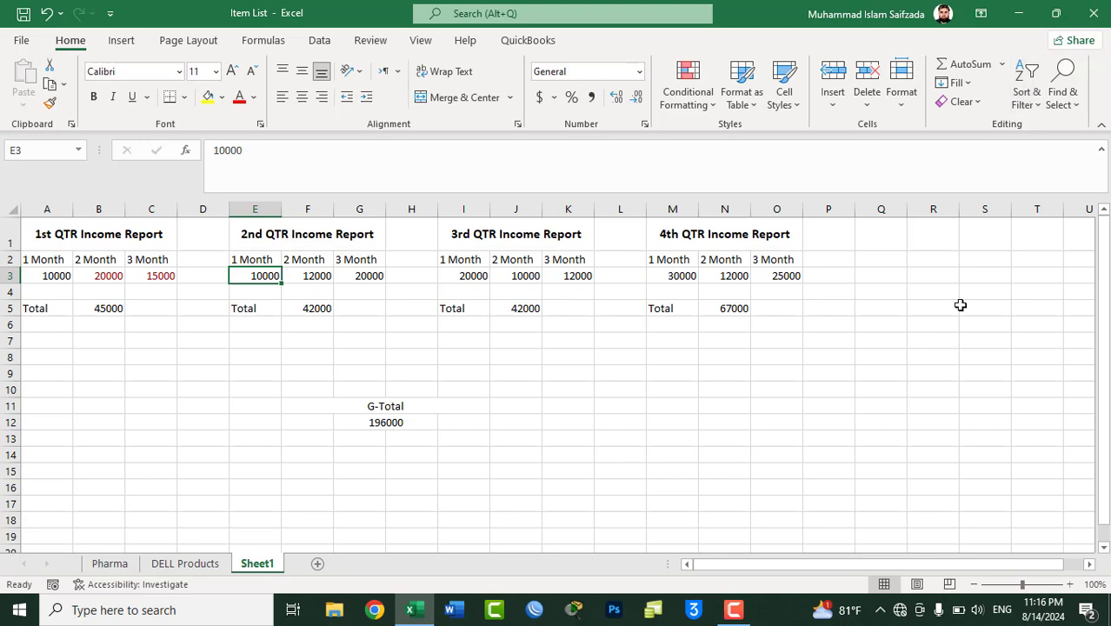
{"action": "key", "text": "ctrl+g"}
{"action": "left_click", "coordinate": [848, 364]}
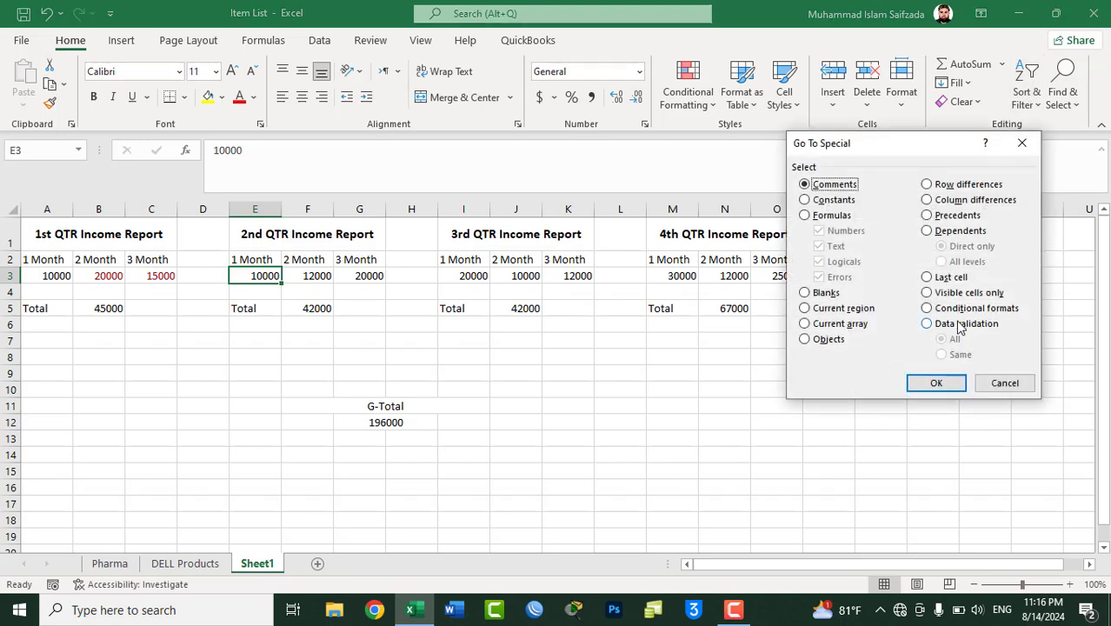
{"action": "left_click", "coordinate": [927, 324]}
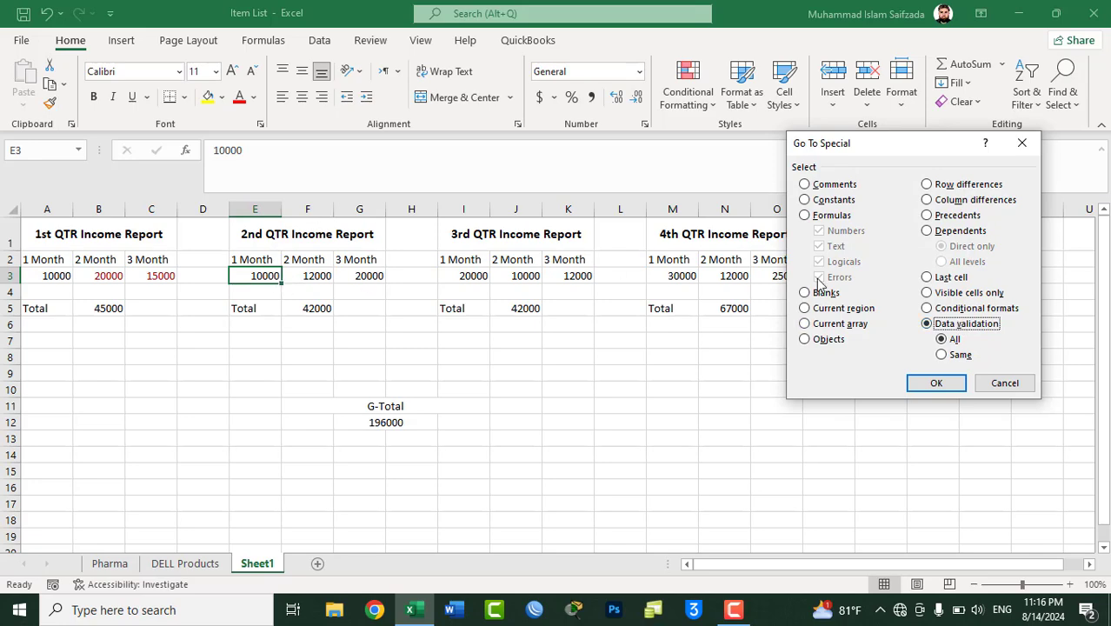
{"action": "left_click", "coordinate": [960, 355]}
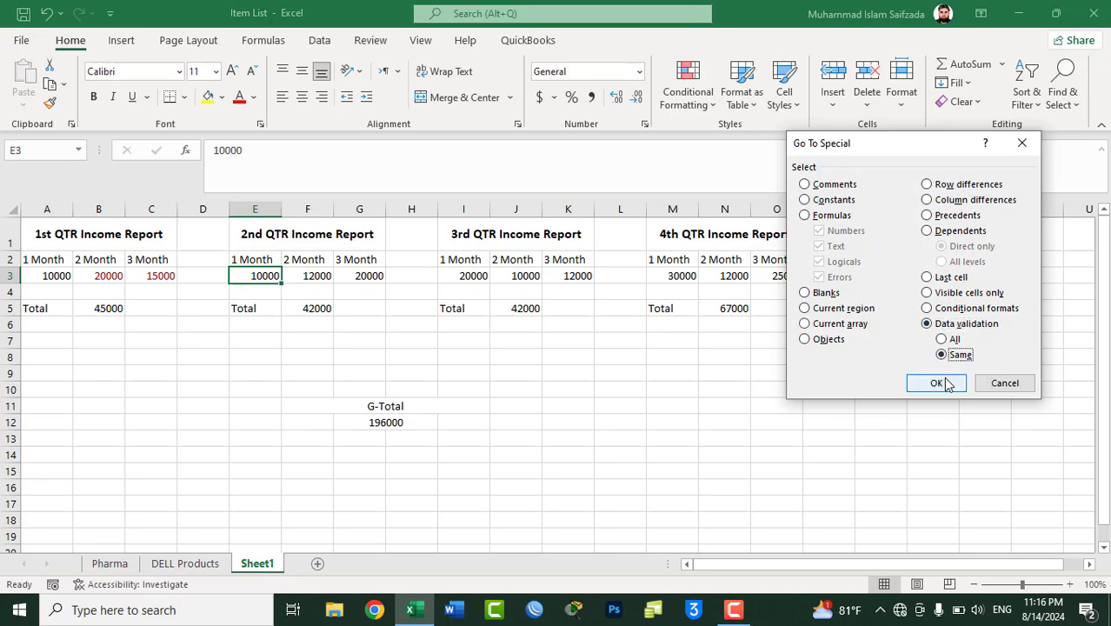
{"action": "left_click", "coordinate": [946, 385]}
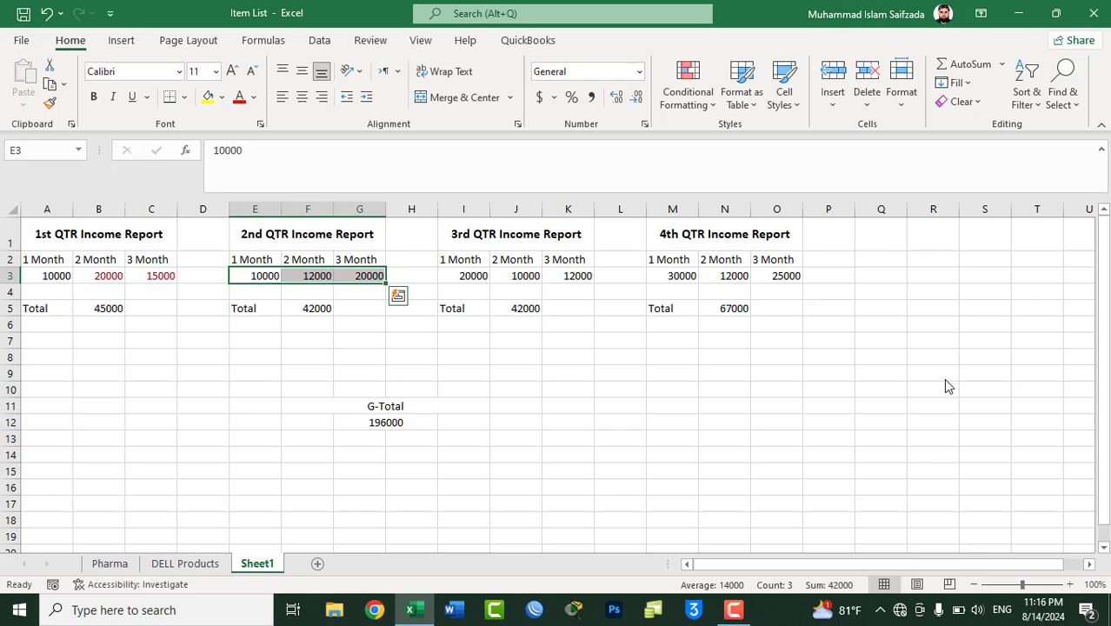
{"action": "left_click", "coordinate": [944, 379]}
{"action": "left_click", "coordinate": [1063, 96]}
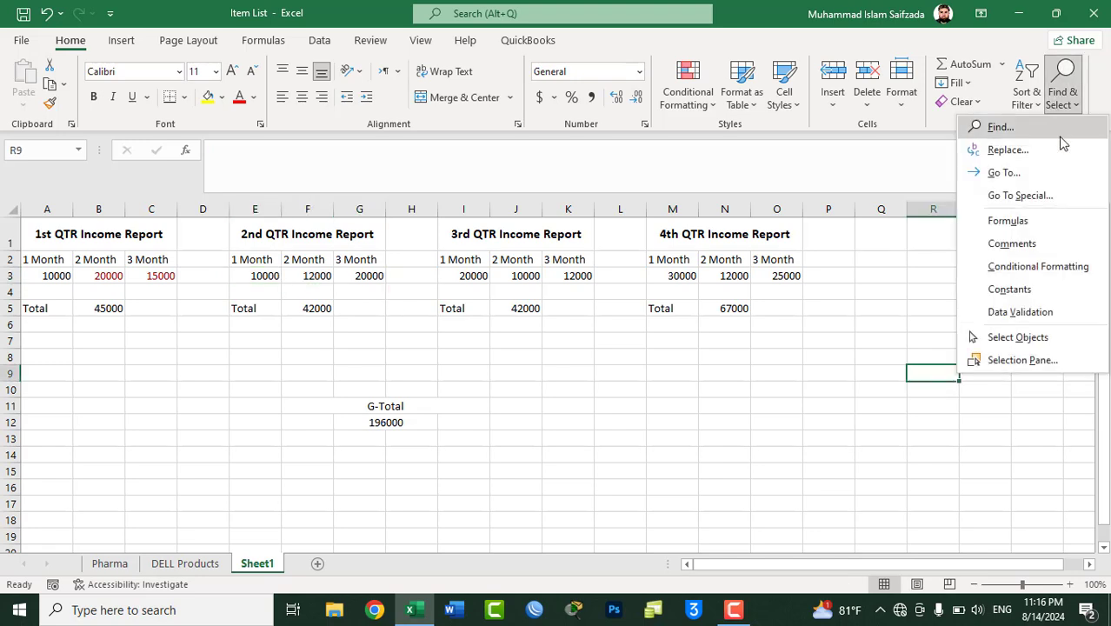
{"action": "left_click", "coordinate": [1019, 196]}
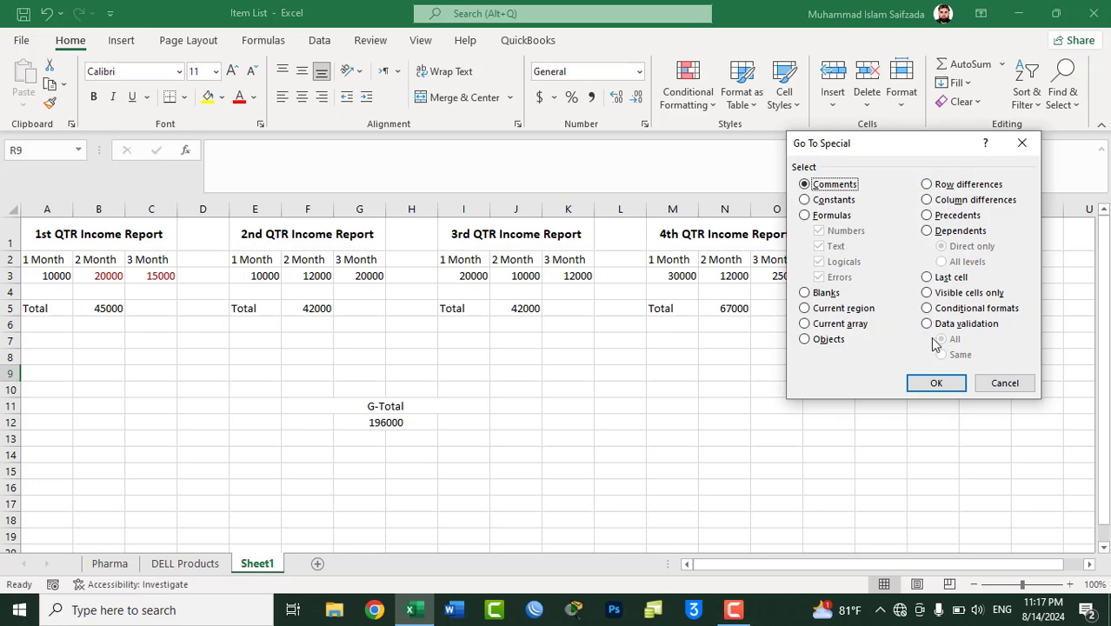
{"action": "left_click", "coordinate": [1002, 384]}
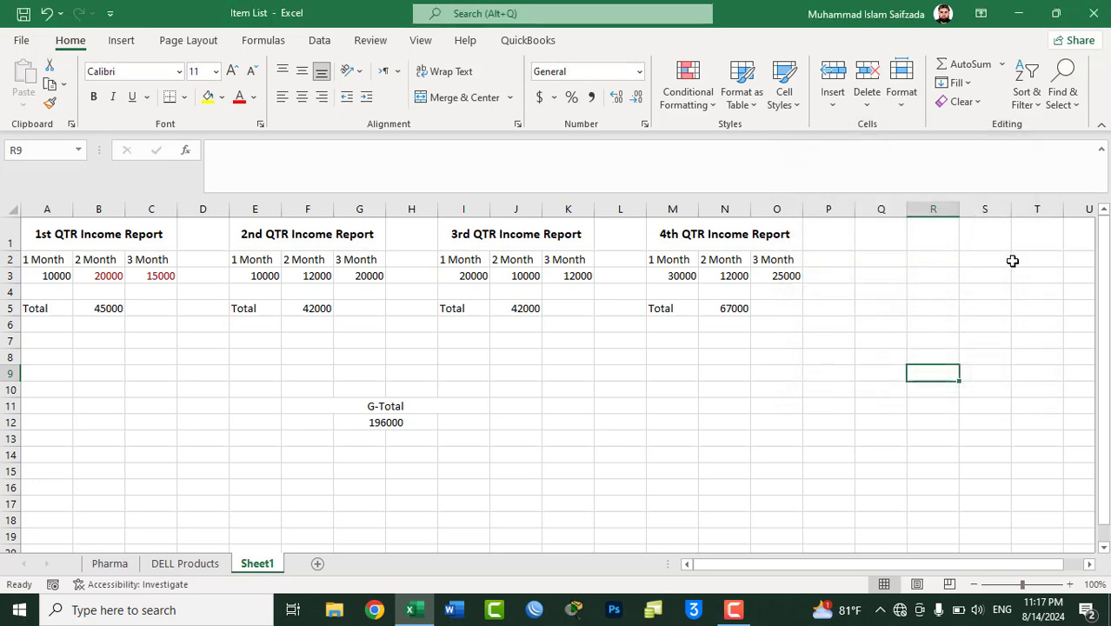
{"action": "left_click", "coordinate": [1060, 102]}
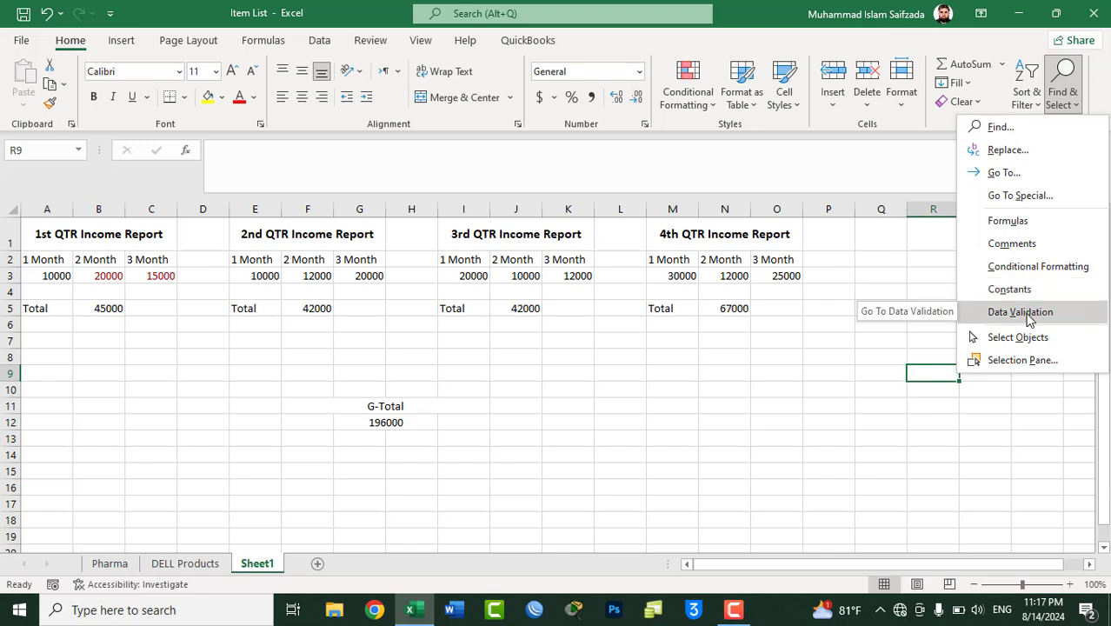
{"action": "left_click", "coordinate": [1029, 318]}
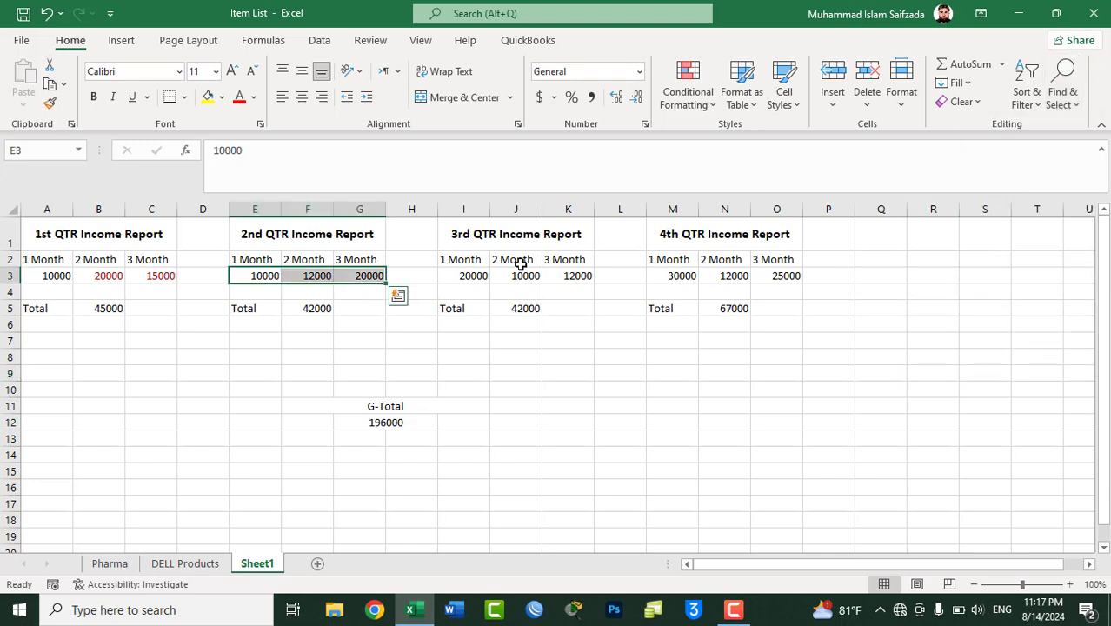
{"action": "left_click", "coordinate": [963, 276]}
{"action": "left_click", "coordinate": [1064, 95]}
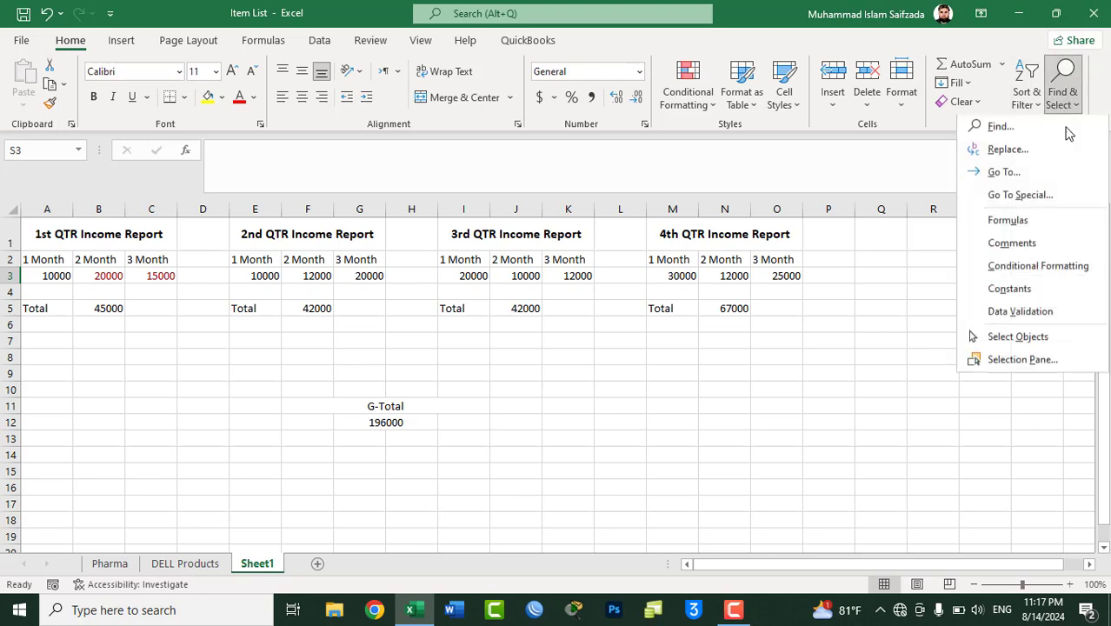
{"action": "left_click", "coordinate": [1044, 266]}
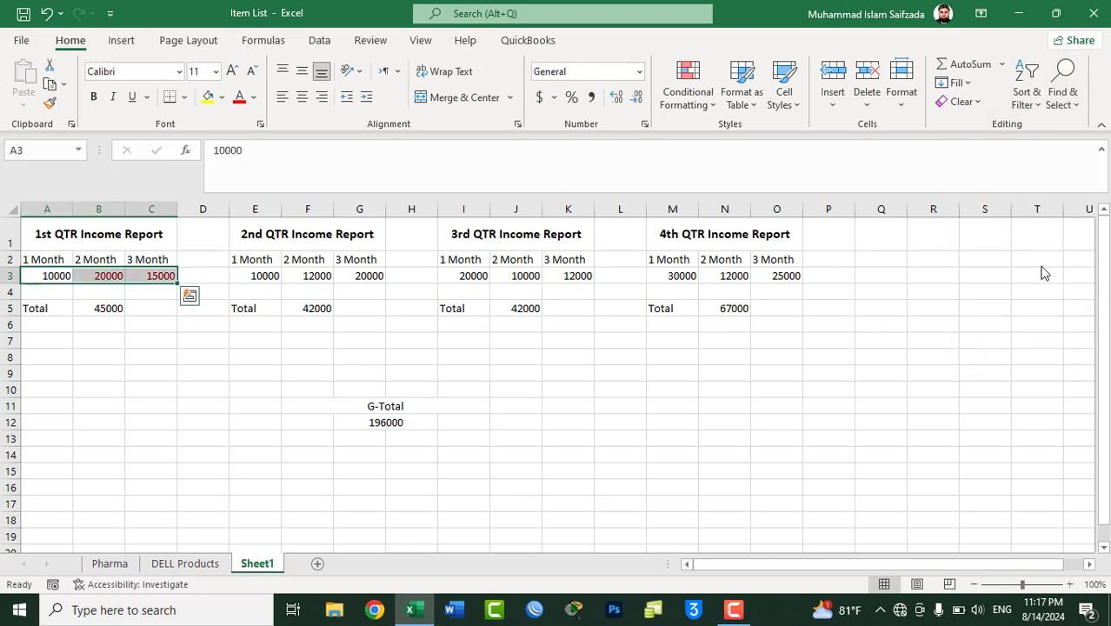
{"action": "left_click", "coordinate": [1019, 252]}
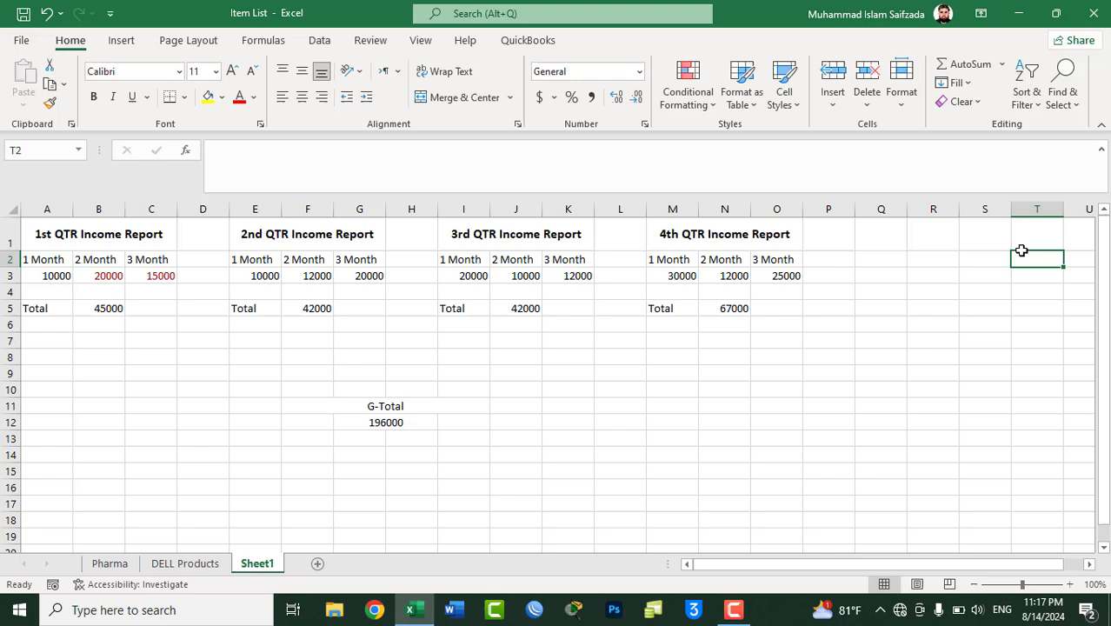
{"action": "left_click", "coordinate": [1063, 87]}
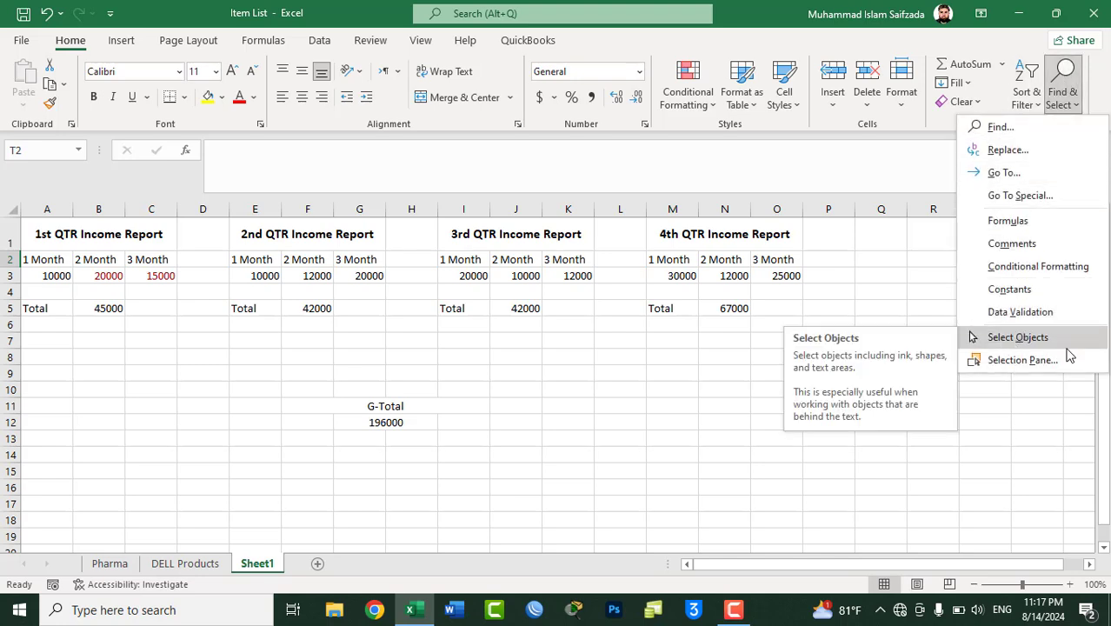
{"action": "left_click", "coordinate": [645, 463]}
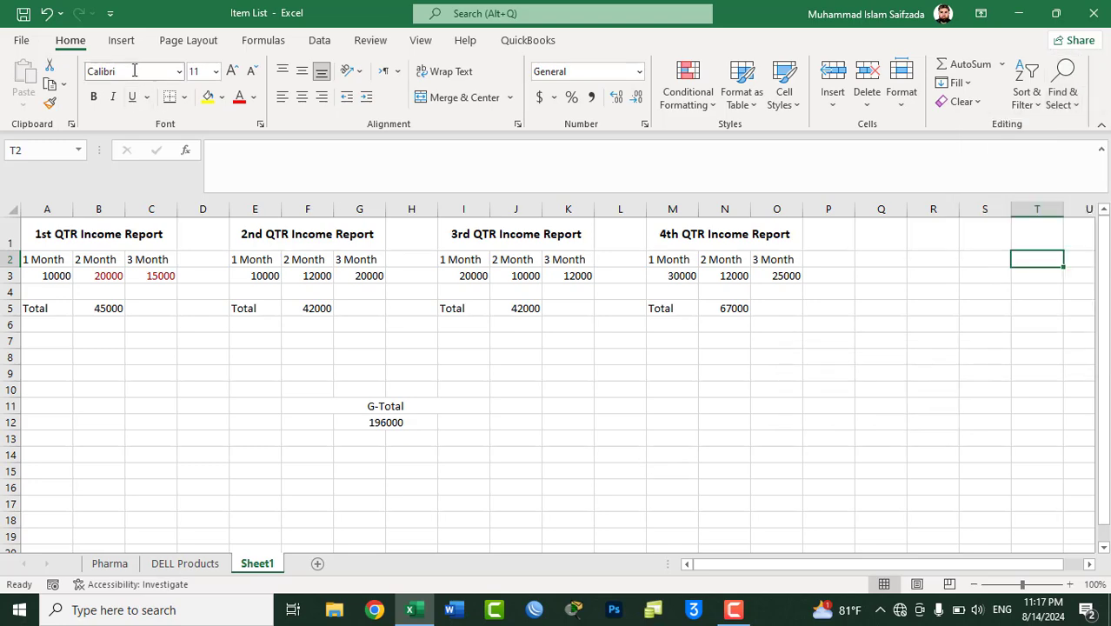
Step: Draw a Smiley Face shape from Insert > Shapes below the 4th QTR table
{"action": "left_click", "coordinate": [121, 40]}
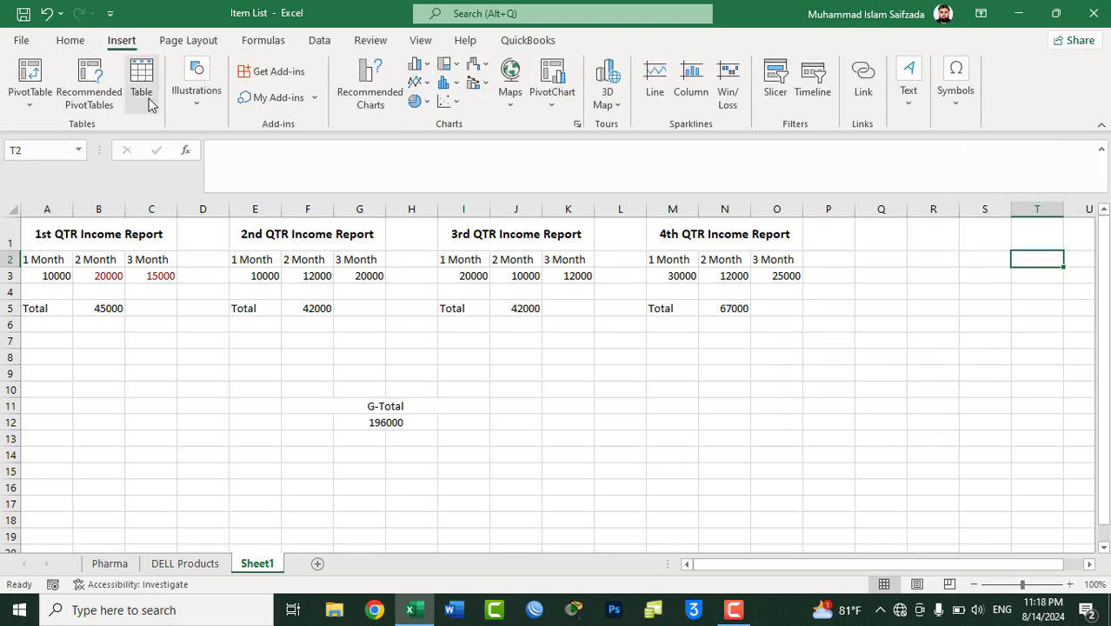
{"action": "left_click", "coordinate": [196, 104]}
{"action": "left_click", "coordinate": [226, 161]}
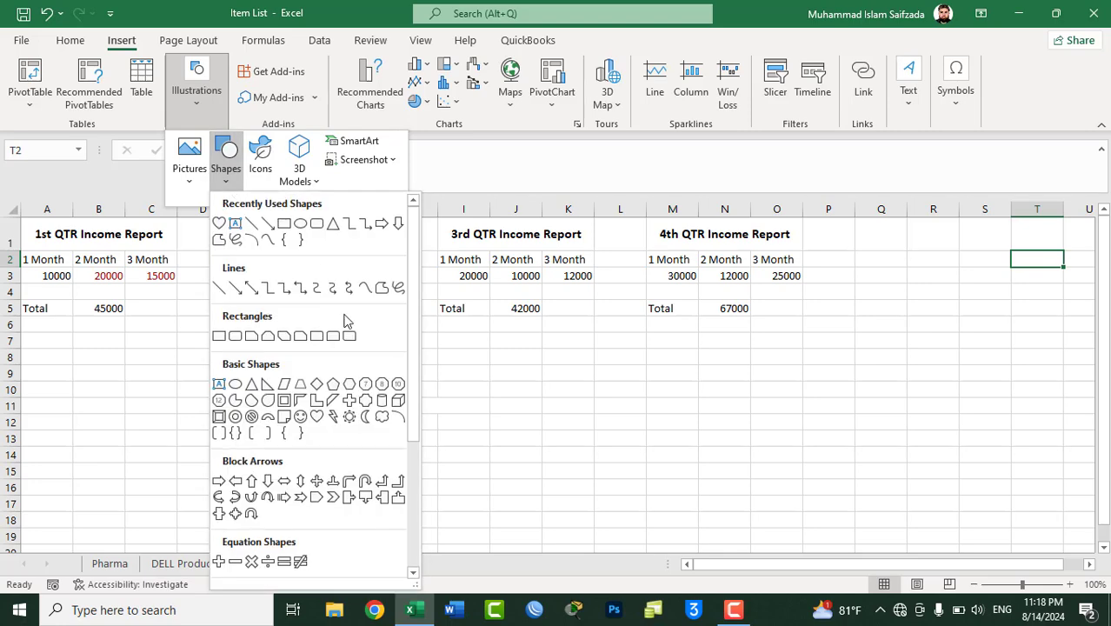
{"action": "left_click", "coordinate": [301, 418]}
{"action": "left_click_drag", "start_coordinate": [578, 372], "coordinate": [721, 517]}
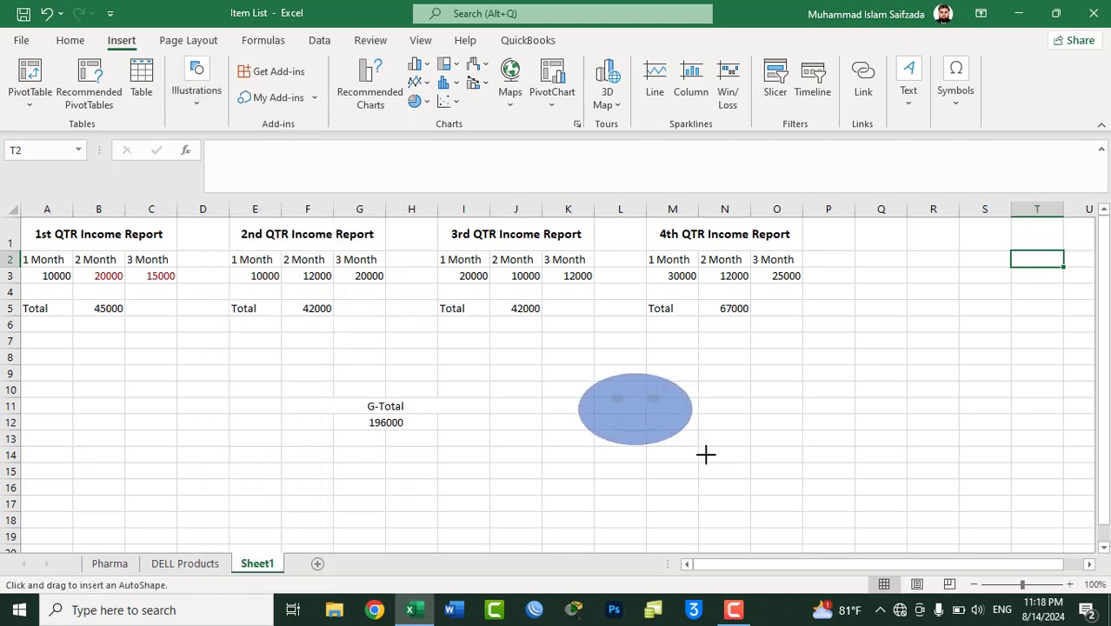
{"action": "left_click", "coordinate": [774, 405]}
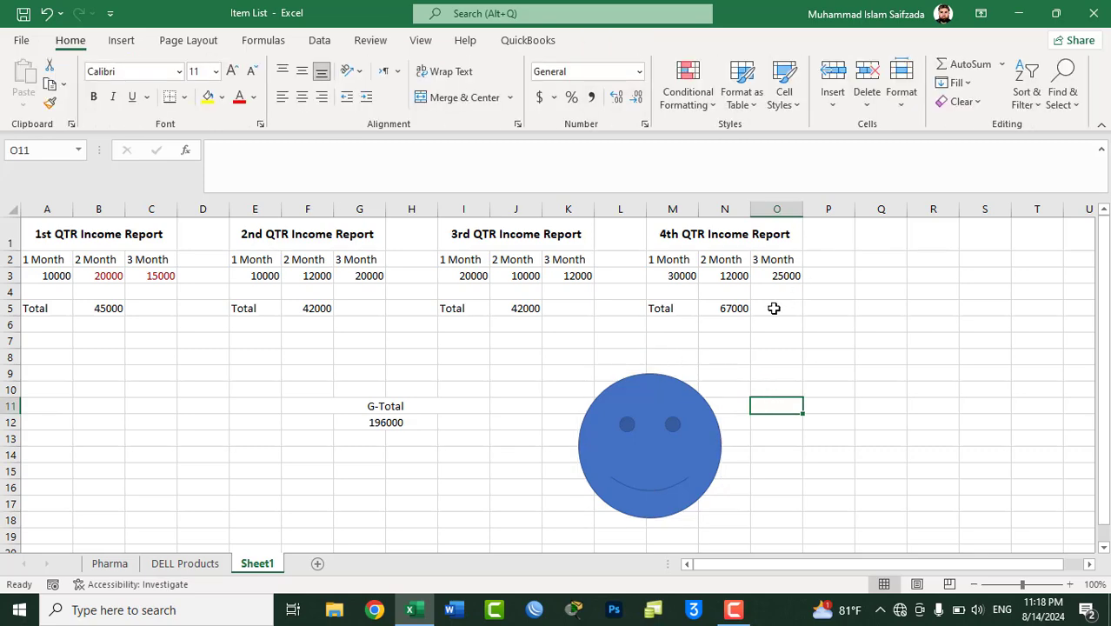
{"action": "left_click_drag", "start_coordinate": [774, 308], "coordinate": [696, 249]}
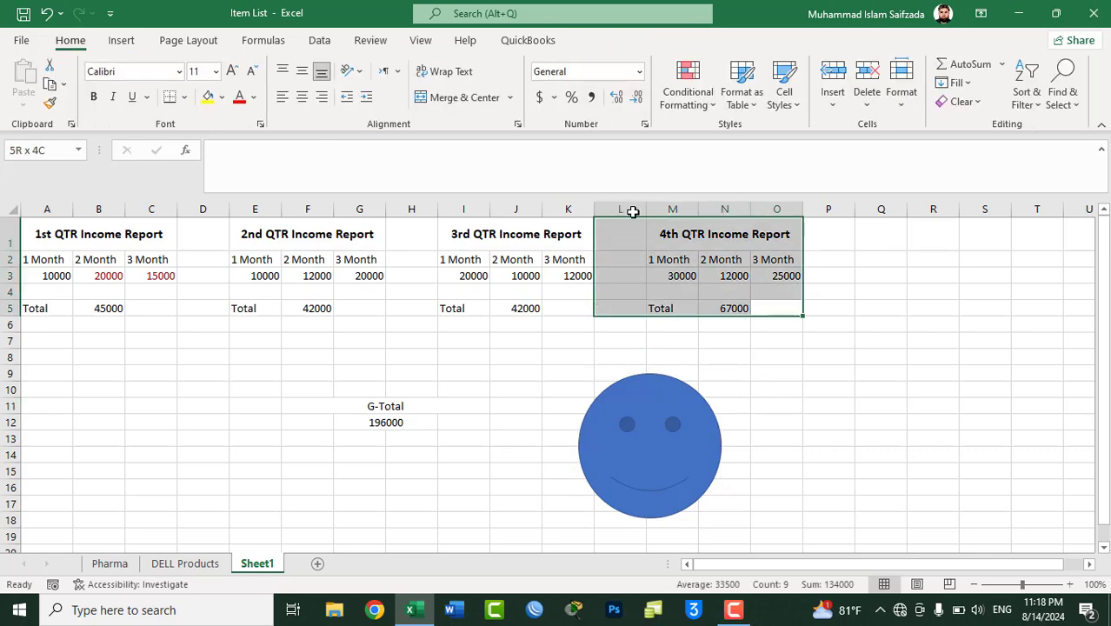
{"action": "left_click", "coordinate": [674, 409]}
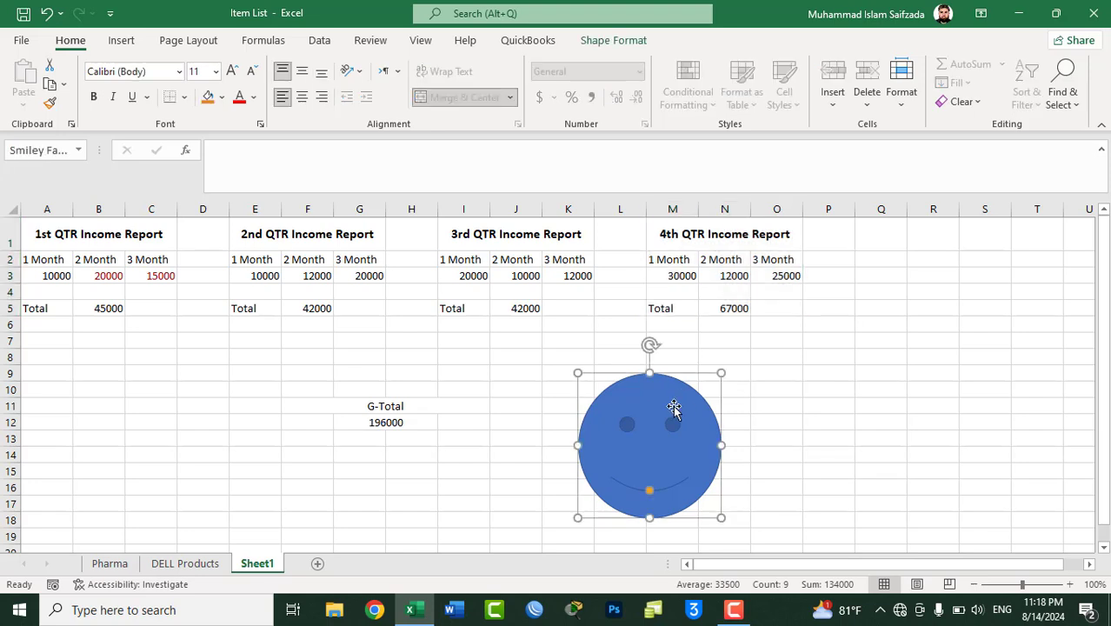
{"action": "left_click", "coordinate": [859, 341]}
{"action": "left_click", "coordinate": [1061, 106]}
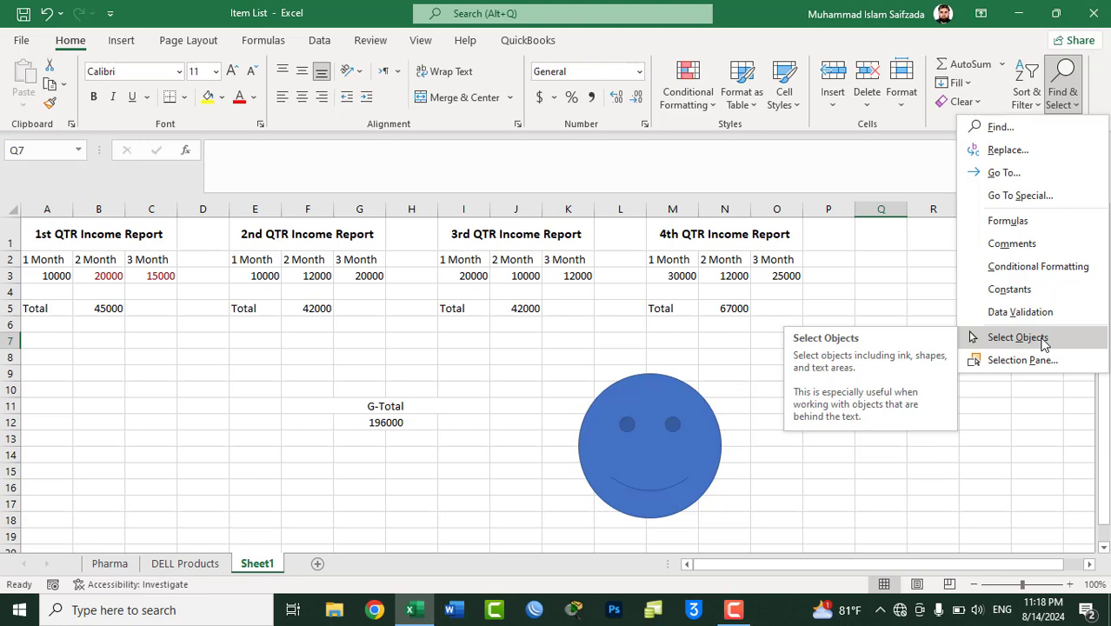
{"action": "left_click", "coordinate": [1044, 344]}
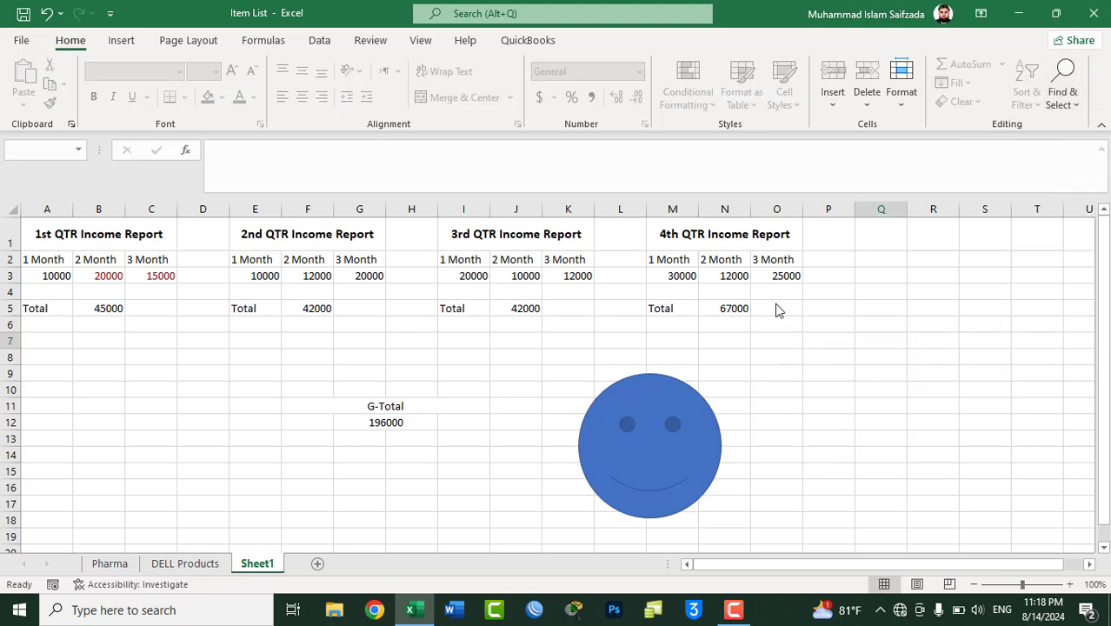
{"action": "left_click_drag", "start_coordinate": [777, 308], "coordinate": [633, 224]}
{"action": "left_click_drag", "start_coordinate": [691, 283], "coordinate": [426, 224]}
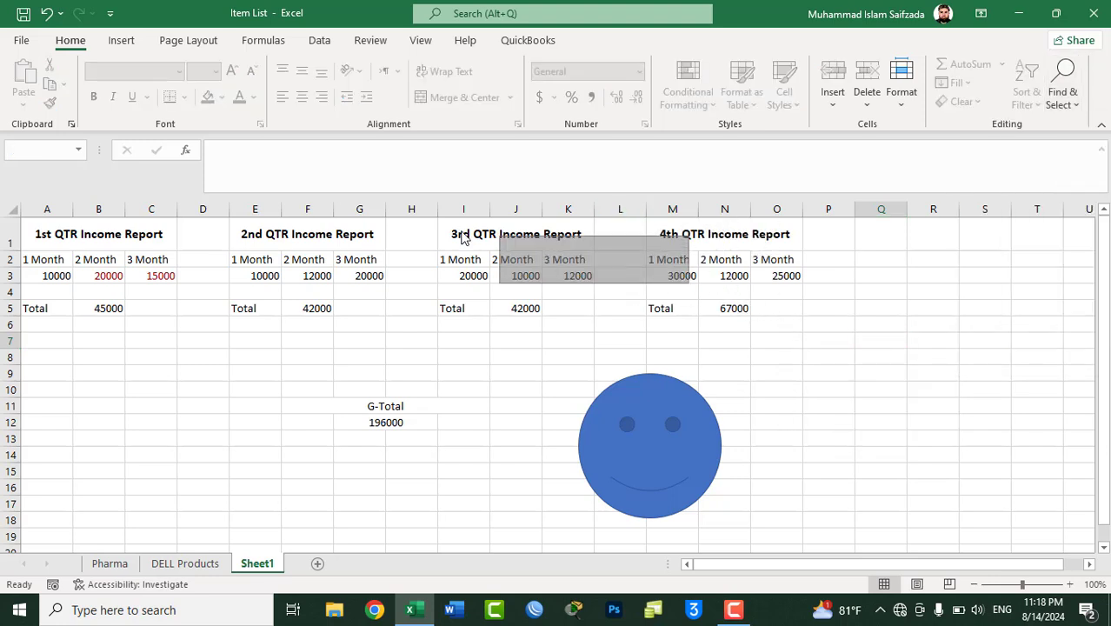
{"action": "left_click", "coordinate": [665, 465]}
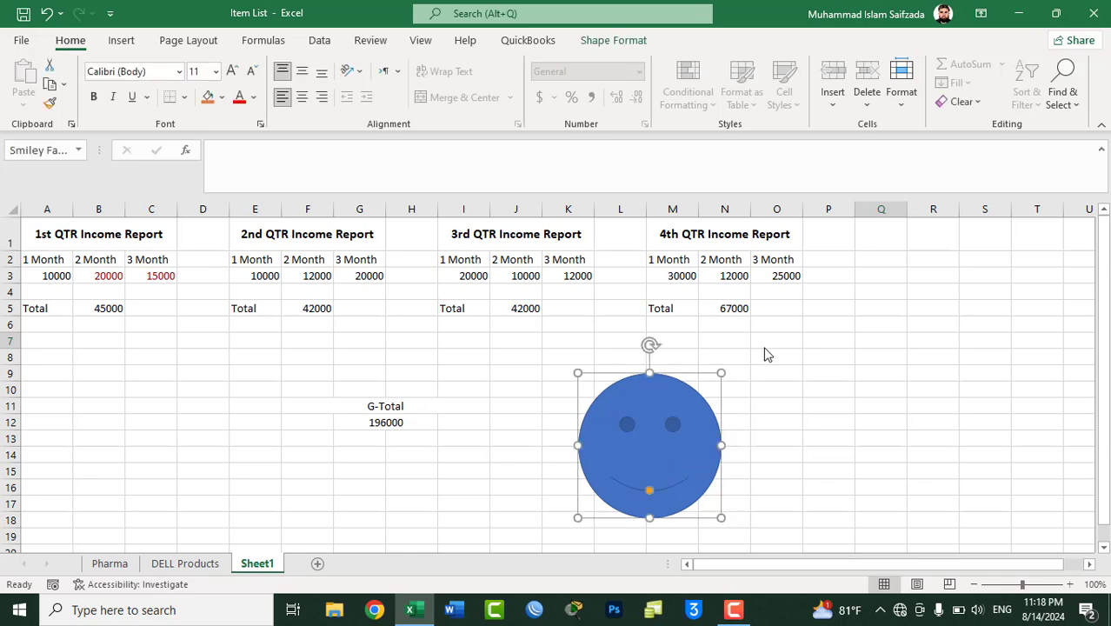
{"action": "left_click_drag", "start_coordinate": [802, 310], "coordinate": [595, 228]}
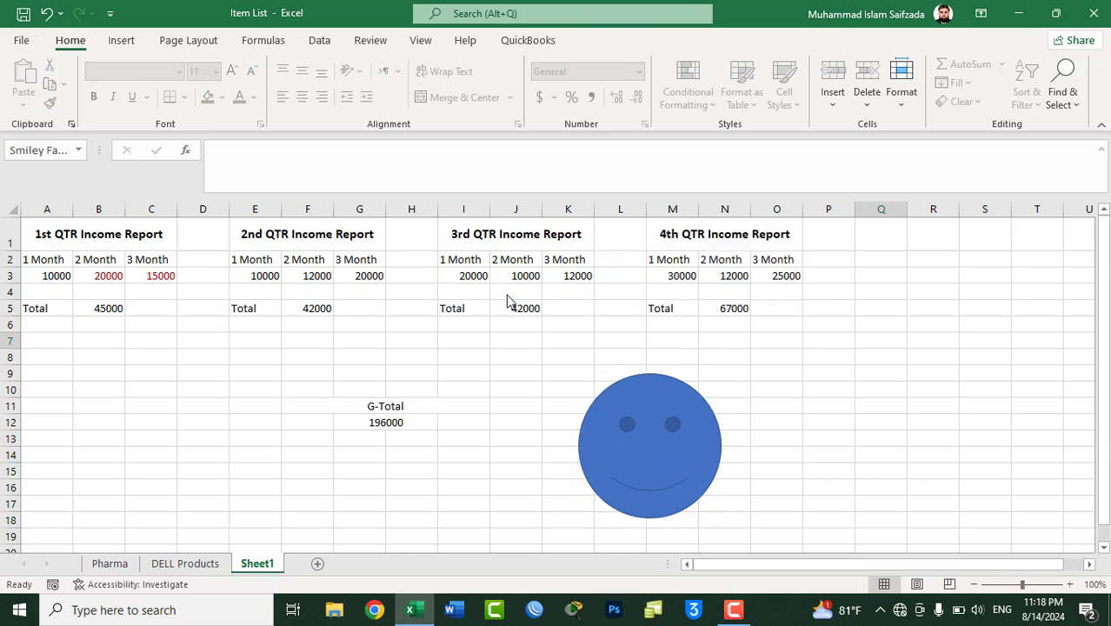
{"action": "left_click_drag", "start_coordinate": [537, 309], "coordinate": [363, 231]}
{"action": "left_click", "coordinate": [1063, 94]}
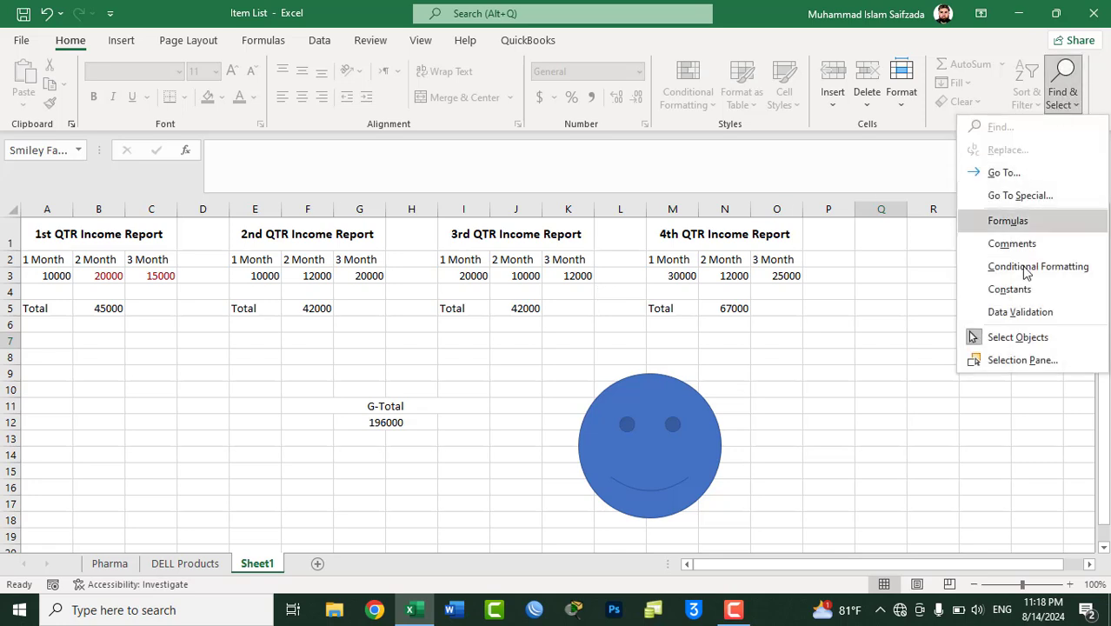
{"action": "left_click", "coordinate": [1018, 338]}
{"action": "left_click_drag", "start_coordinate": [798, 304], "coordinate": [674, 230]}
{"action": "left_click", "coordinate": [657, 416]}
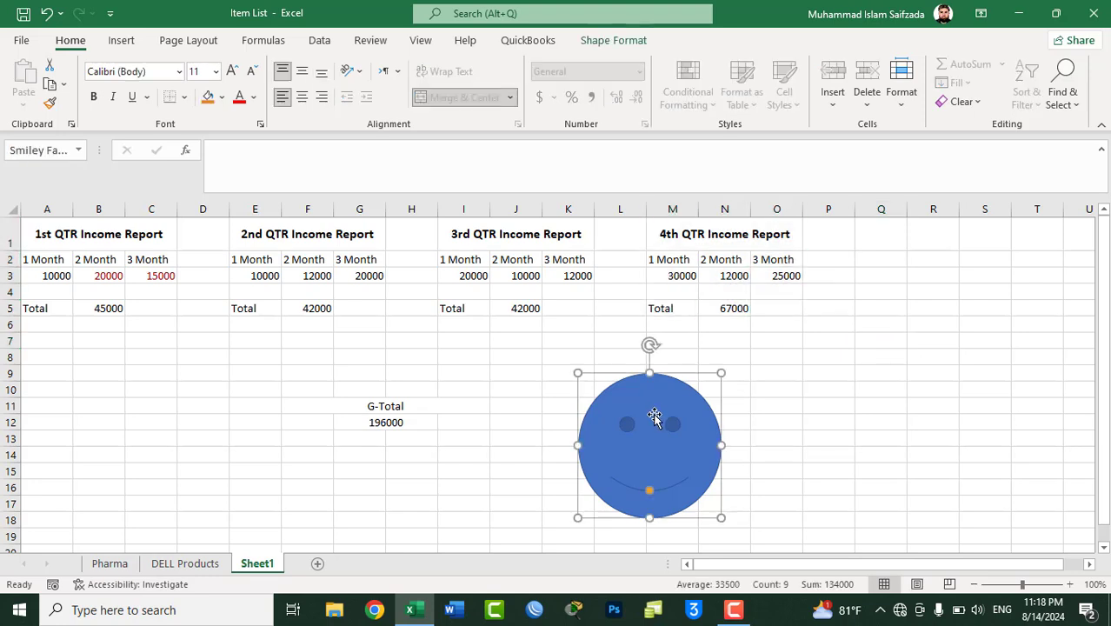
{"action": "left_click", "coordinate": [896, 274]}
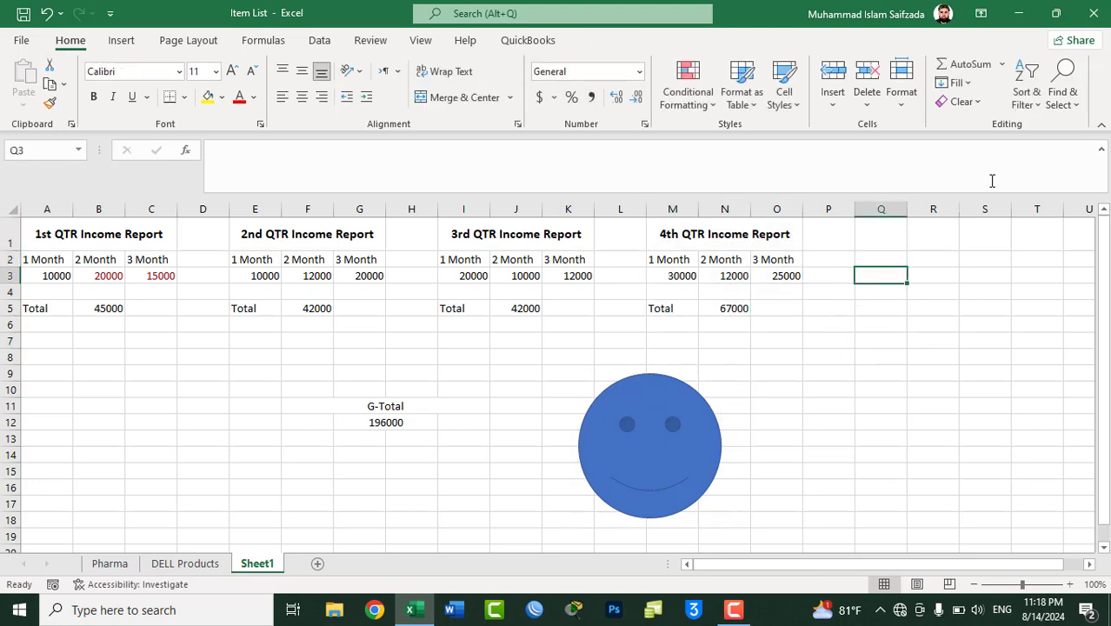
{"action": "left_click", "coordinate": [1064, 92]}
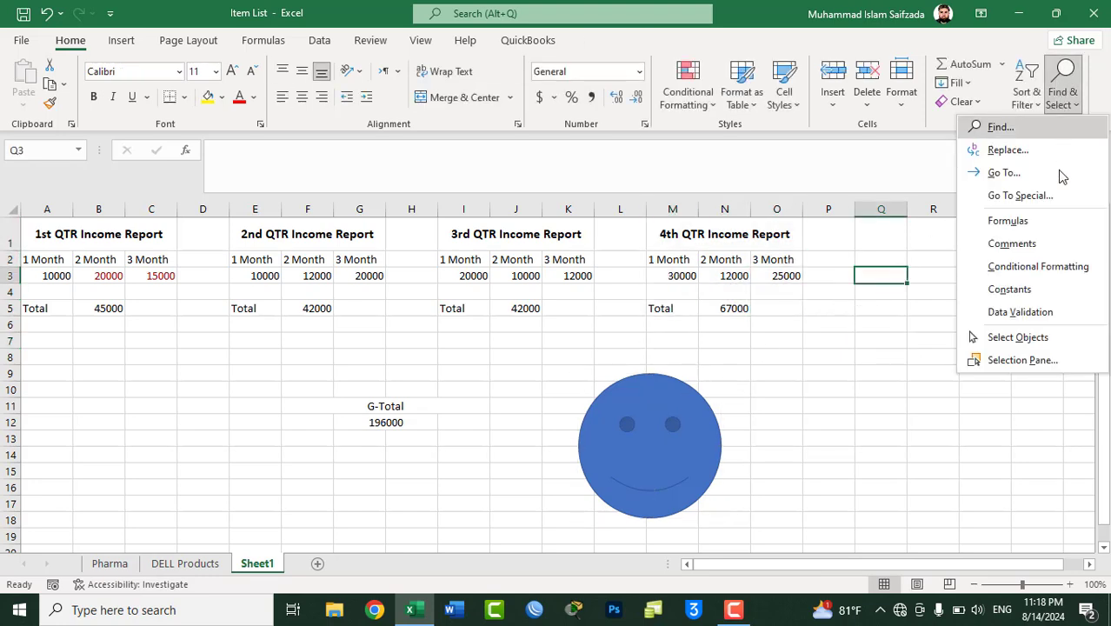
{"action": "left_click", "coordinate": [1023, 360]}
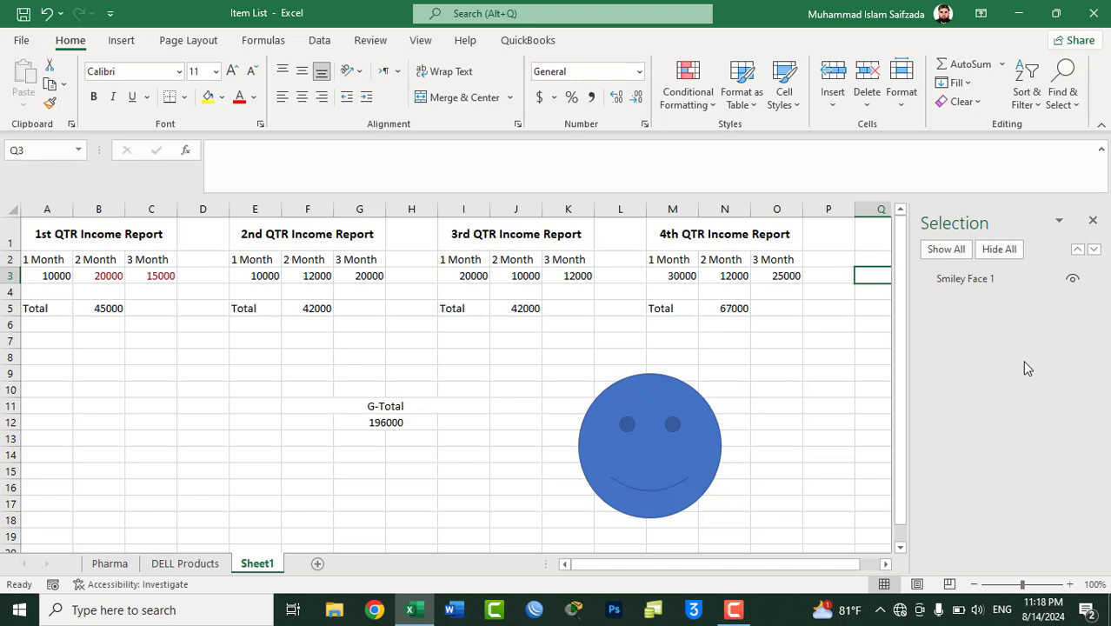
{"action": "left_click", "coordinate": [999, 250]}
{"action": "left_click", "coordinate": [955, 250]}
{"action": "left_click", "coordinate": [1094, 220]}
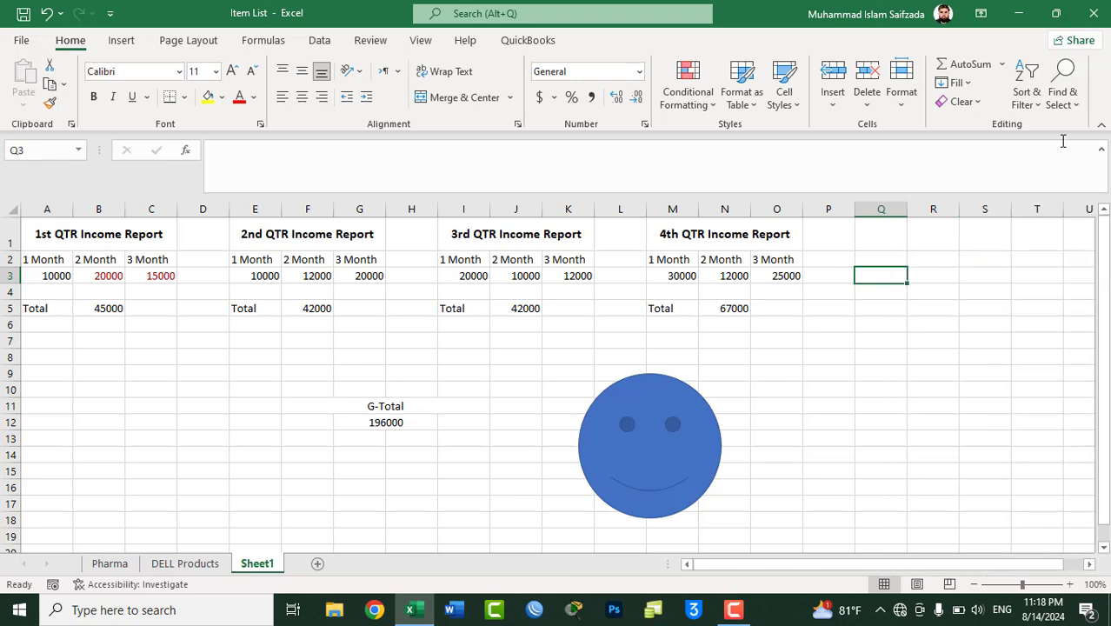
{"action": "left_click", "coordinate": [1063, 96]}
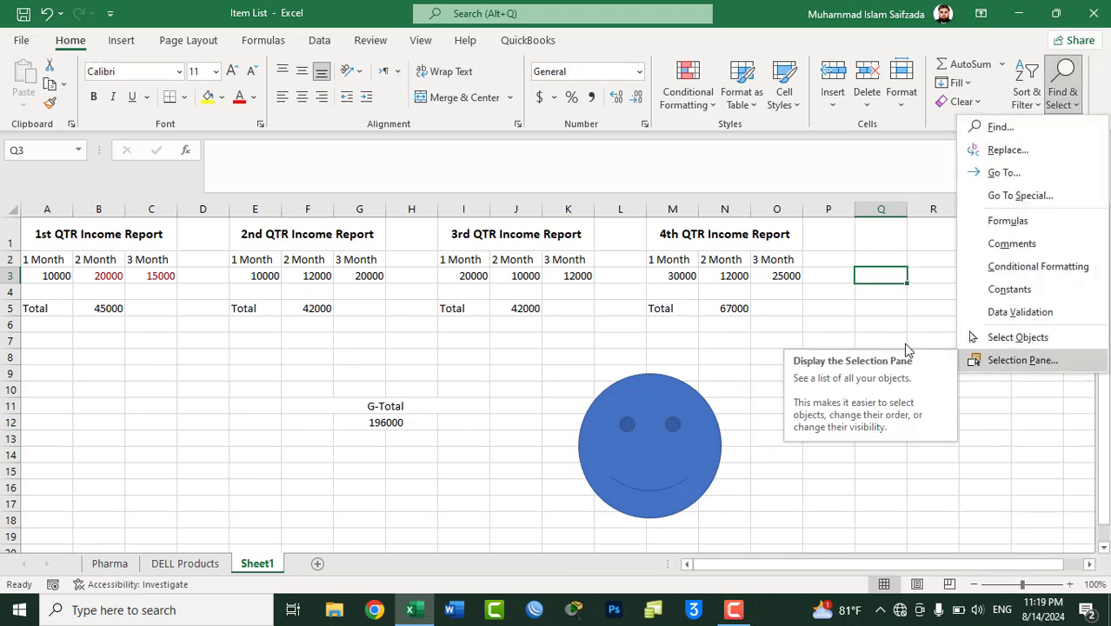
{"action": "left_click", "coordinate": [829, 324]}
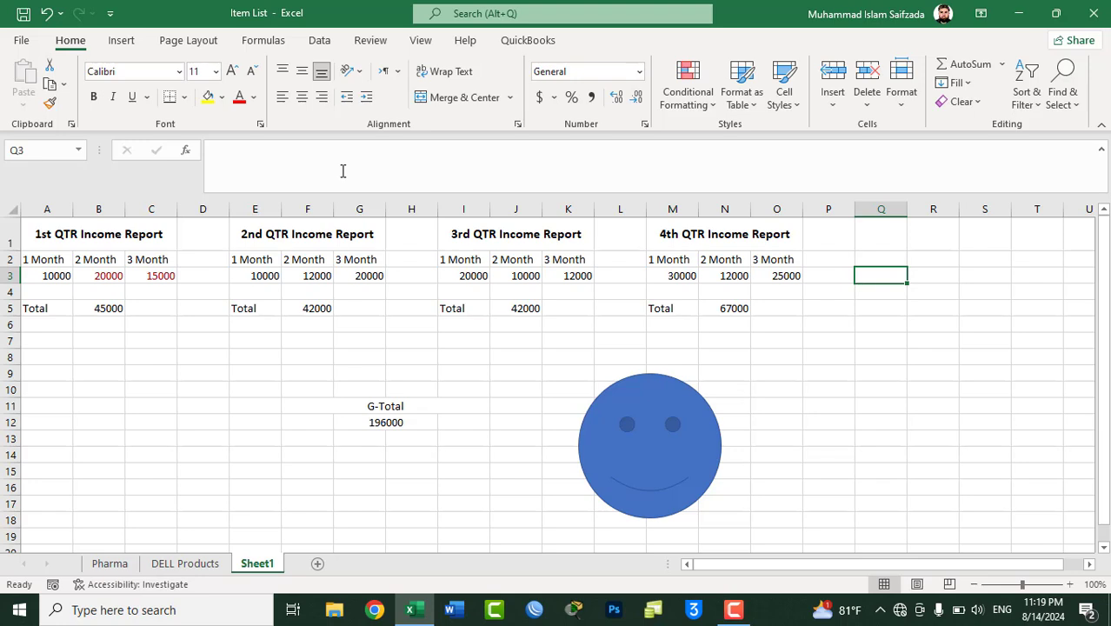